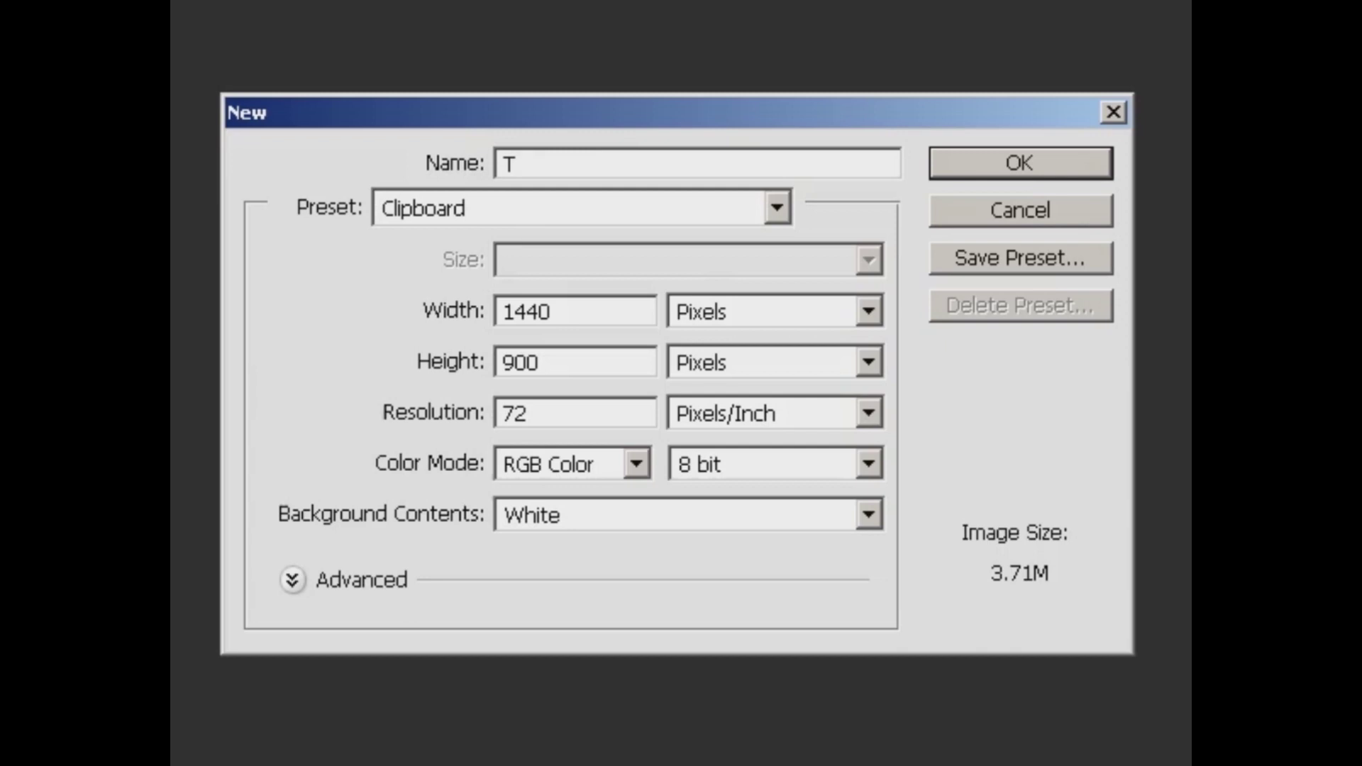
Name the new document 'THUMBNAIL Youtube' and set it to International Paper, size A5.
text(HUMBNAIL)
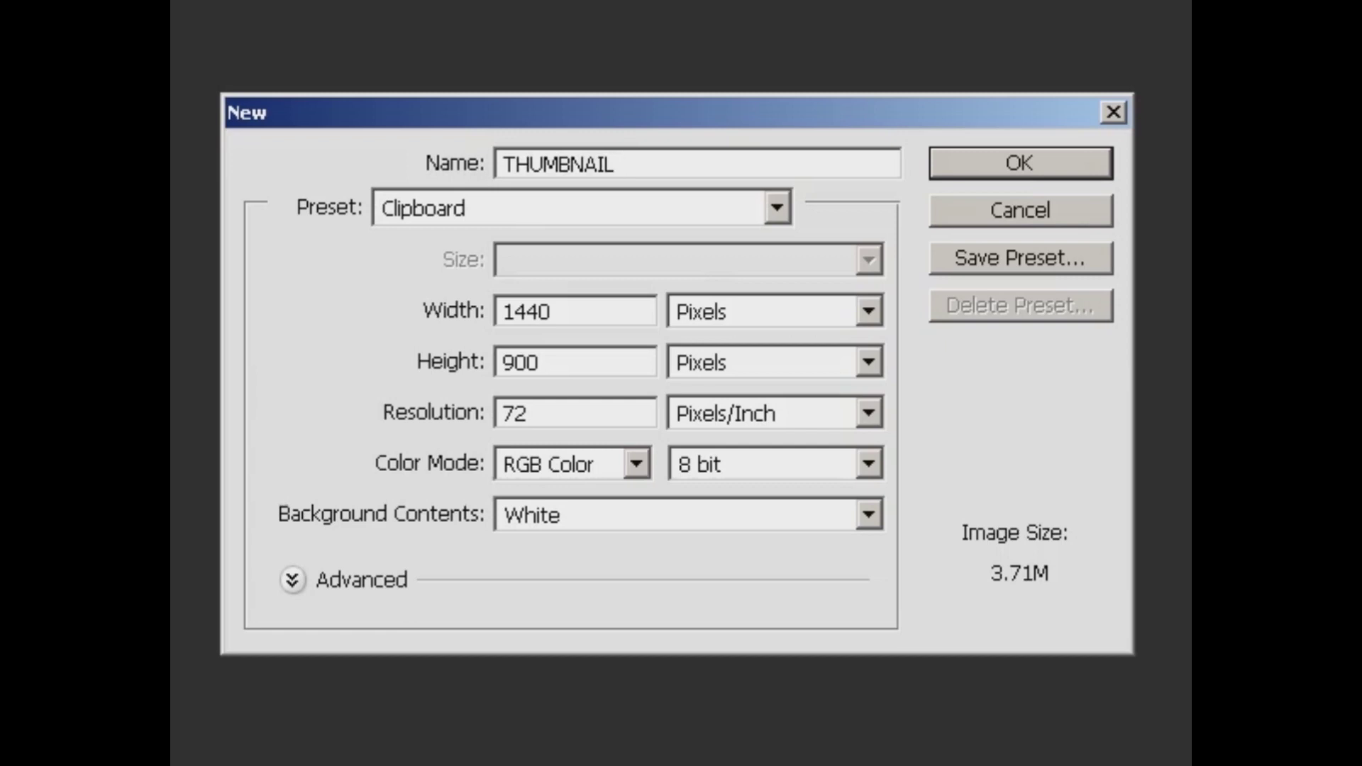
text( Y)
text(outube)
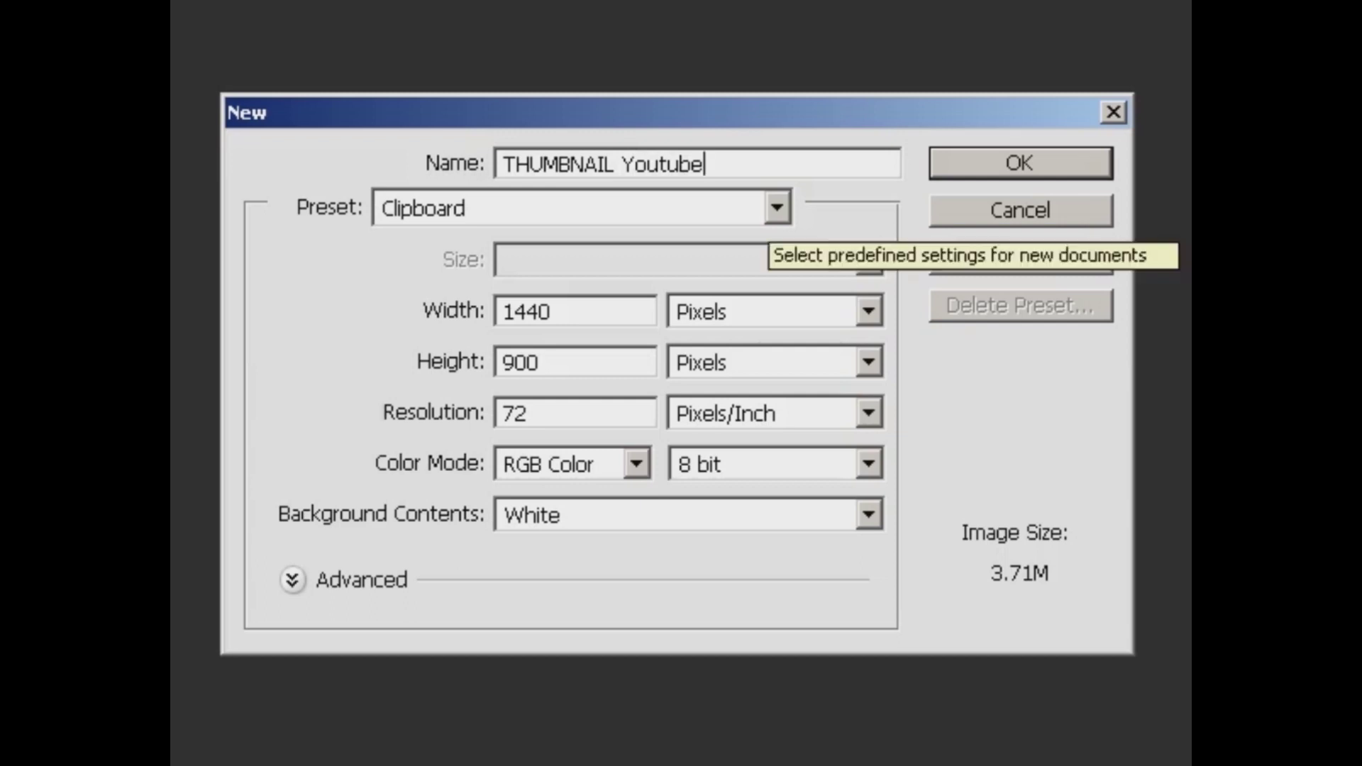
click(777, 207)
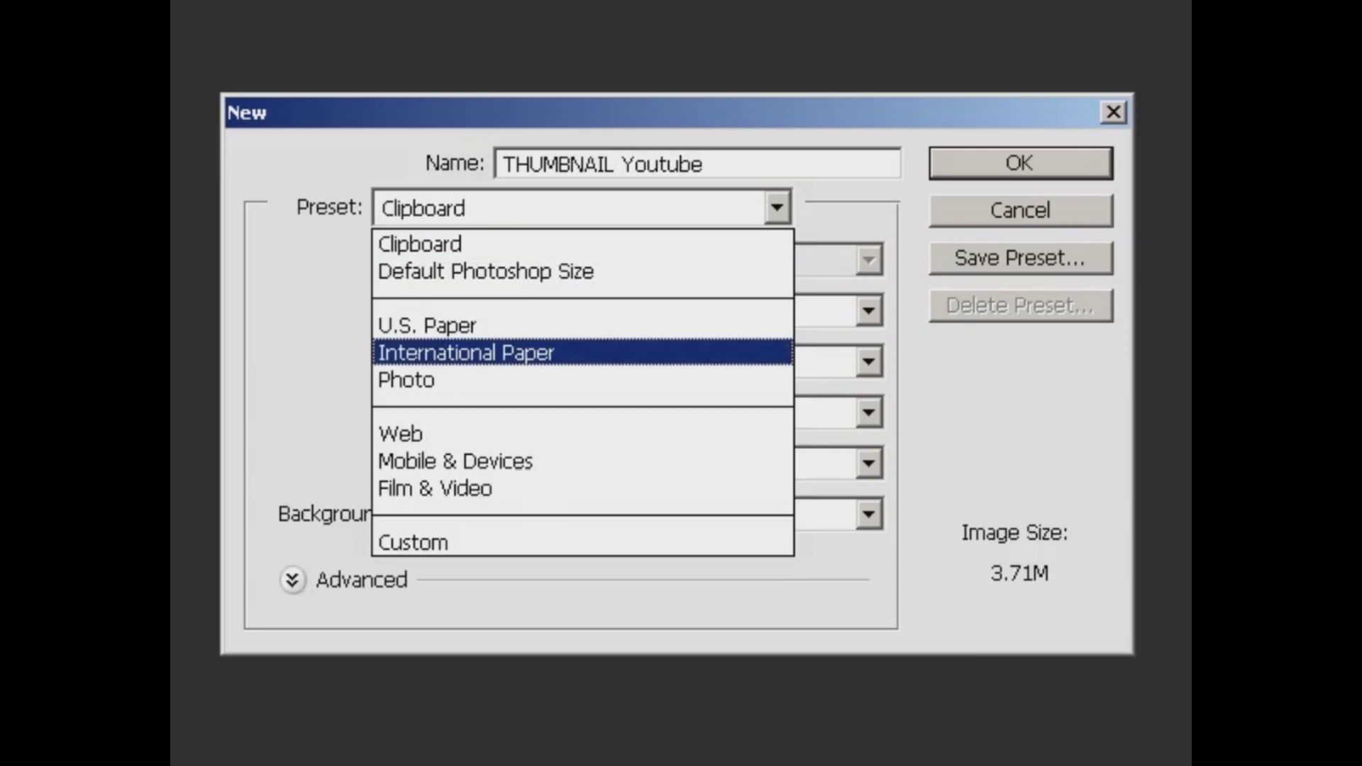
key(Return)
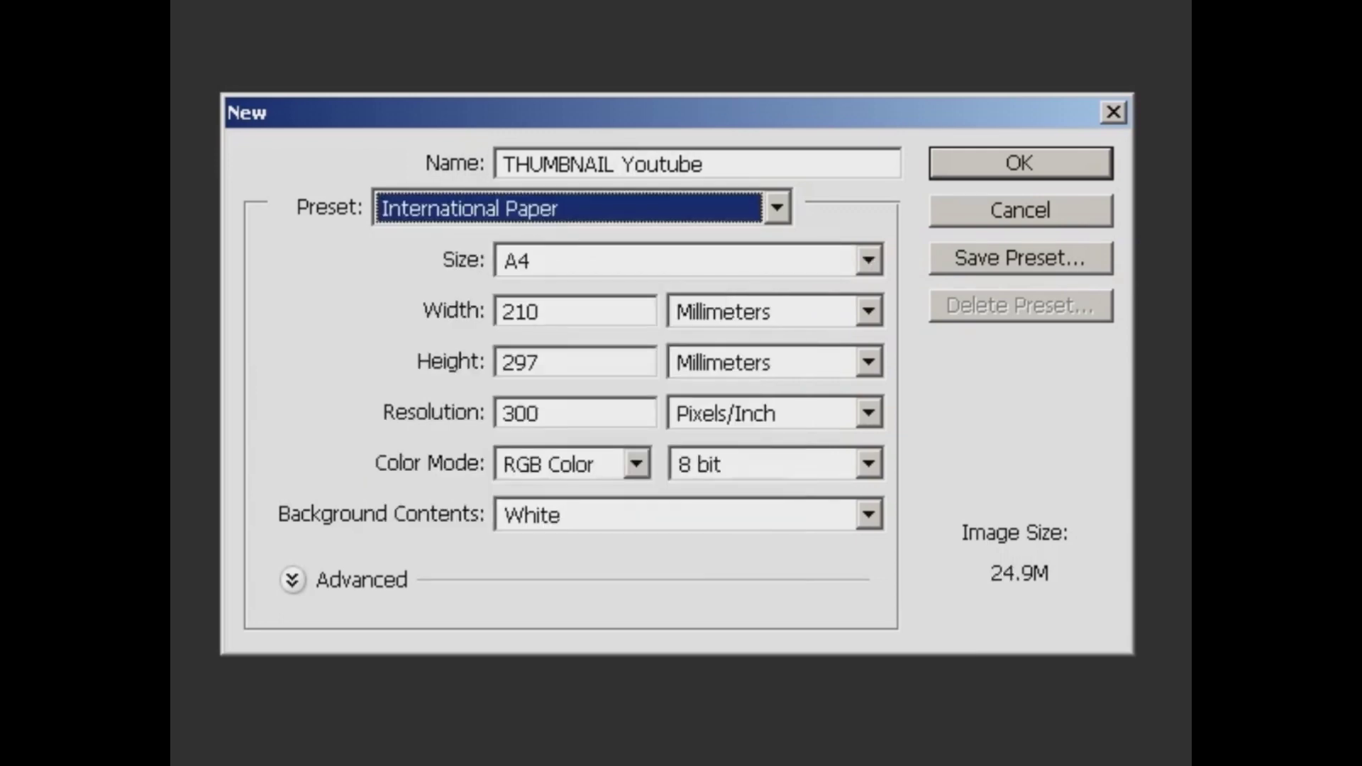
key(Tab)
key(alt+Down)
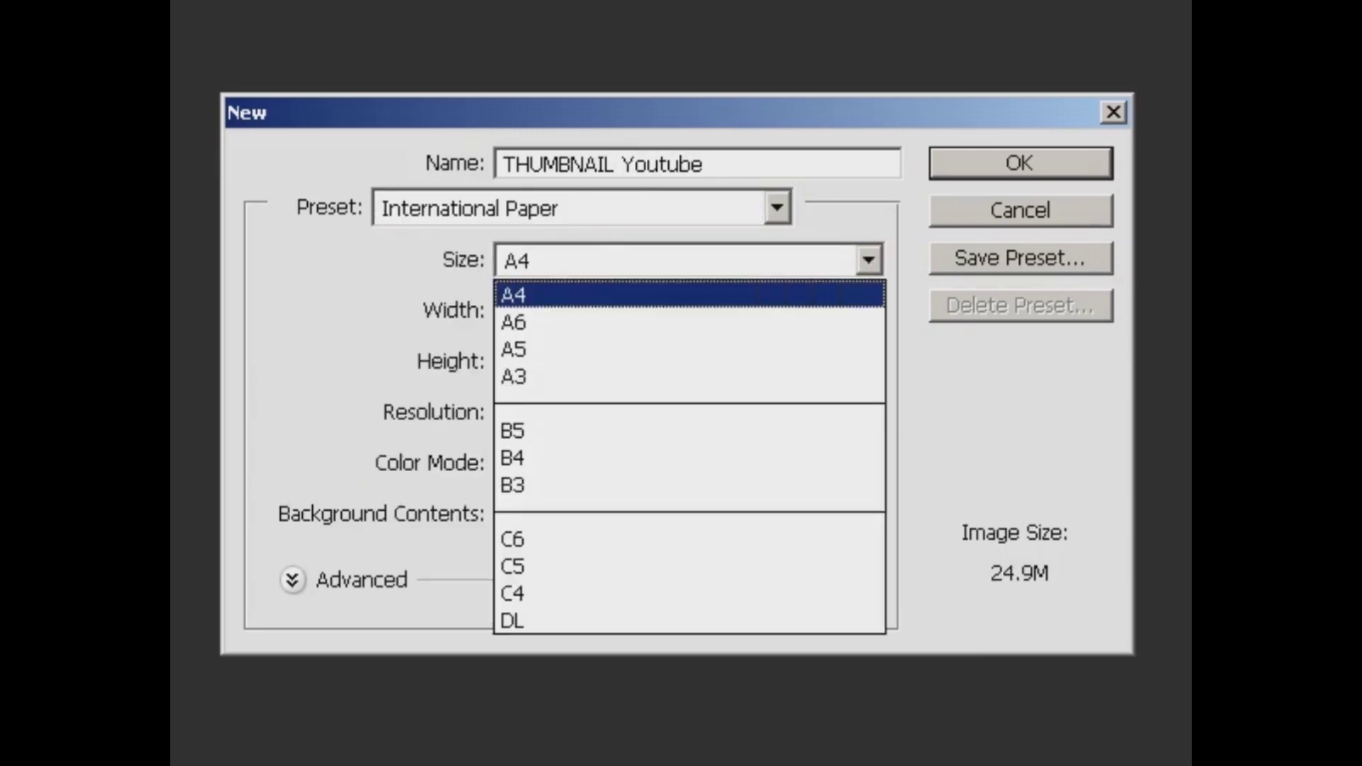
key(Down)
key(Down)
key(Return)
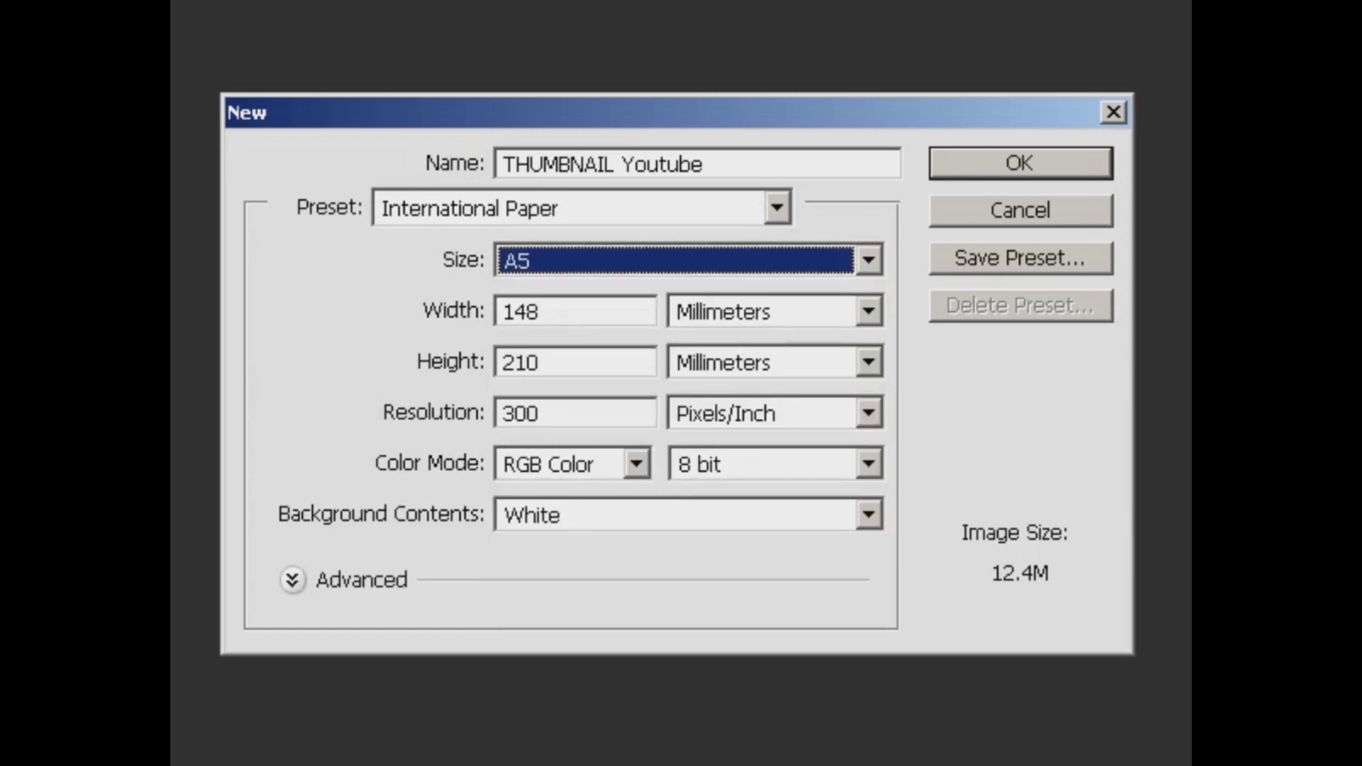
Keep the resolution at 300 pixels per inch and create the document.
key(Tab)
key(Tab)
key(Tab)
key(Tab)
key(alt+Down)
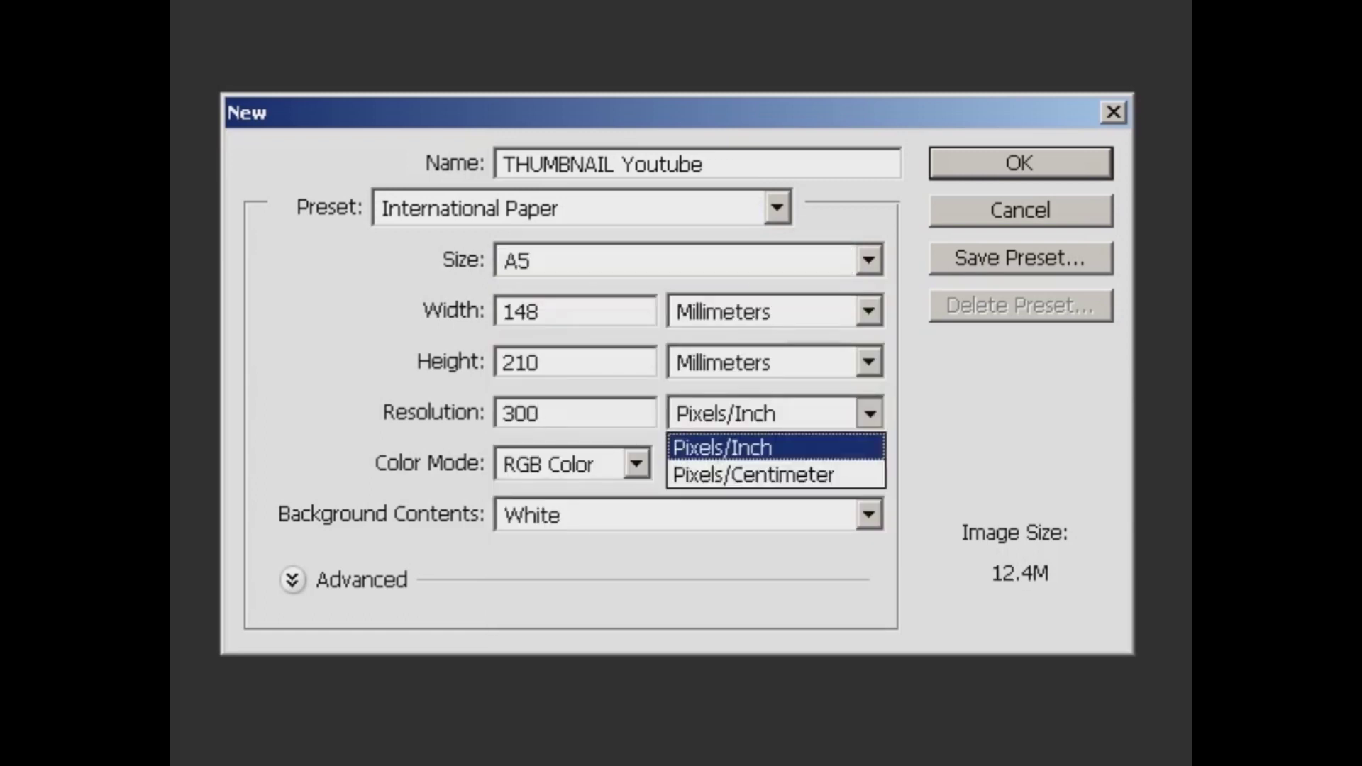
key(Down)
key(Return)
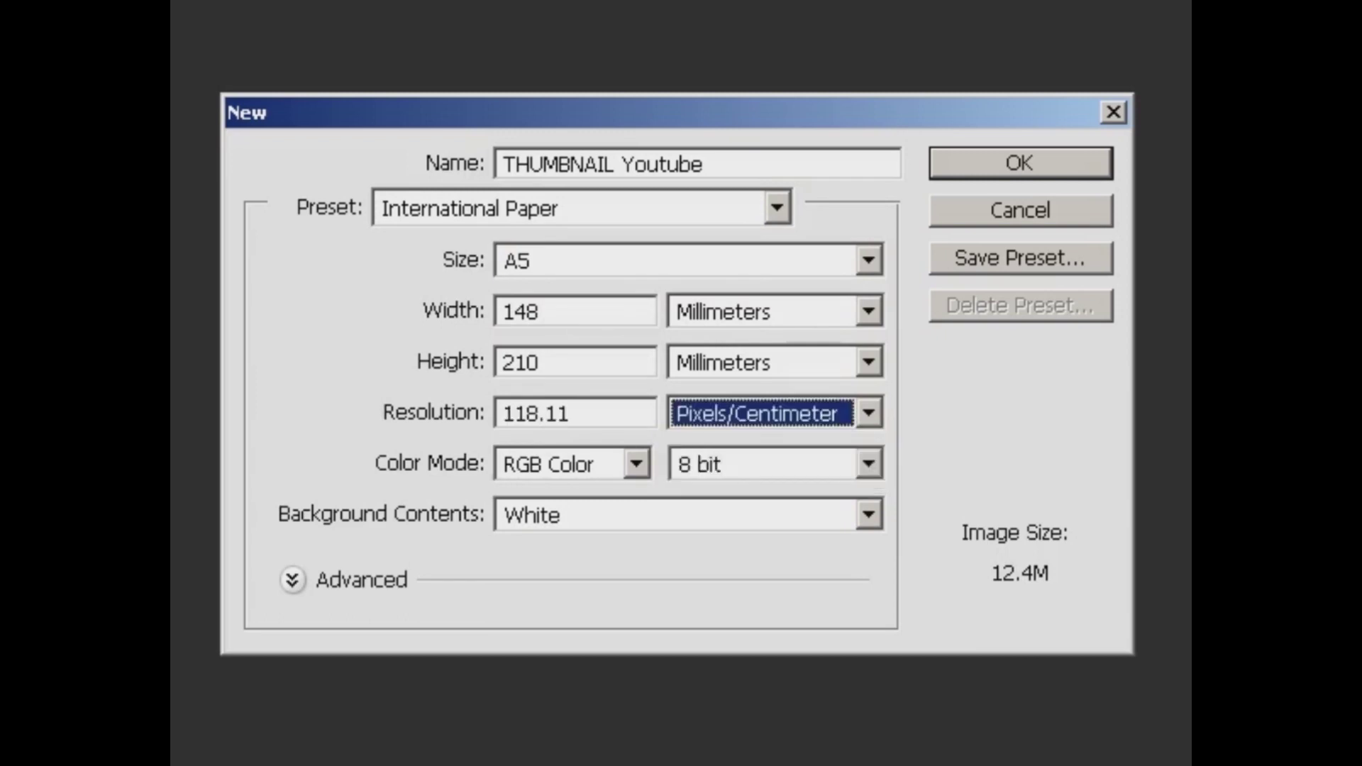
key(alt+Down)
key(Up)
key(Return)
key(Return)
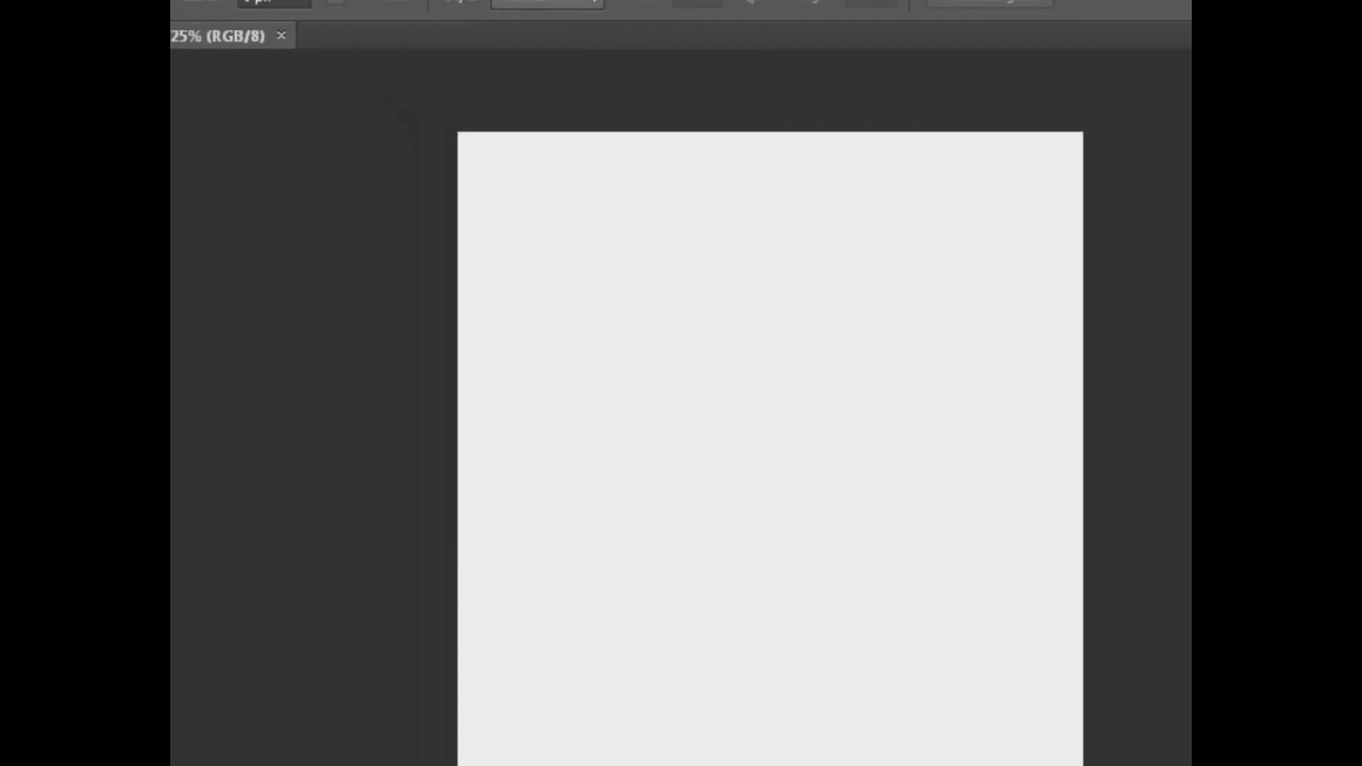
Rotate the canvas 90° clockwise into landscape and fit it to the window.
key(alt+i)
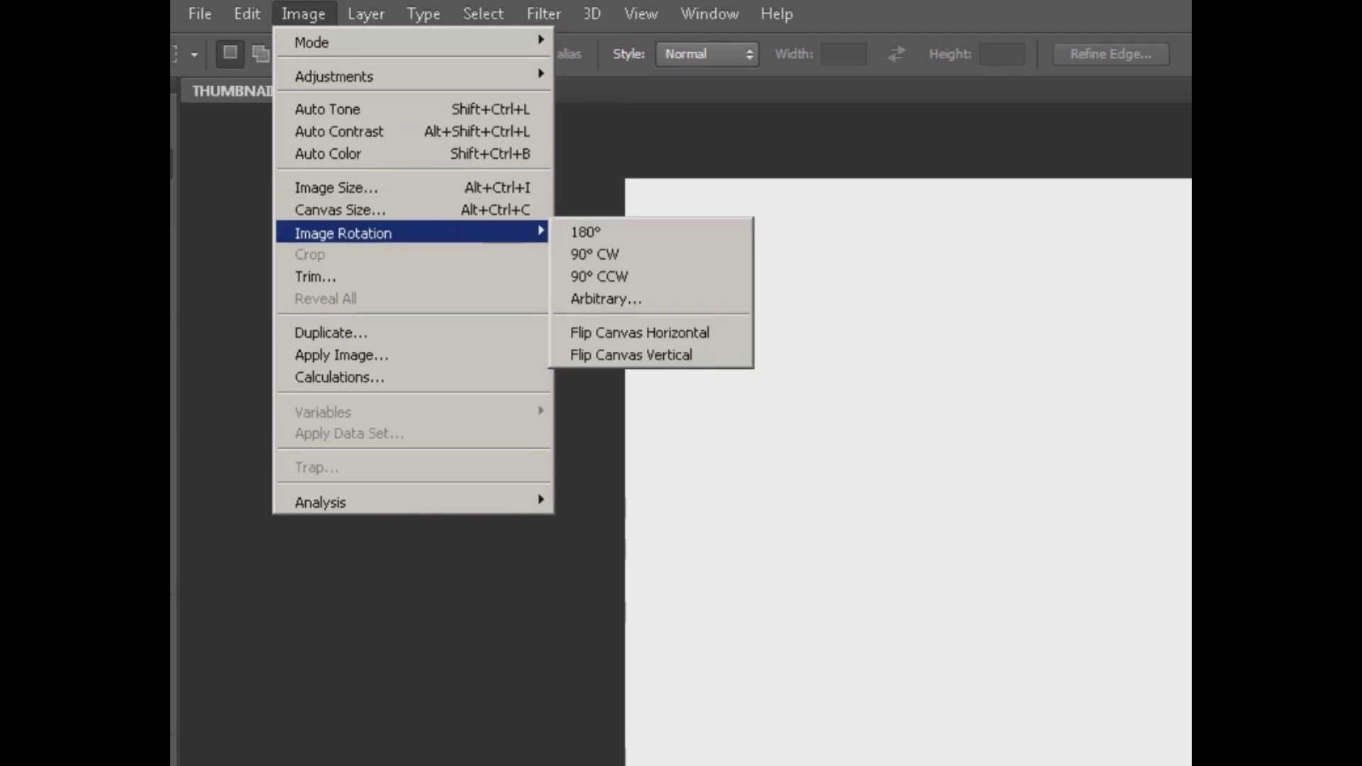
key(Return)
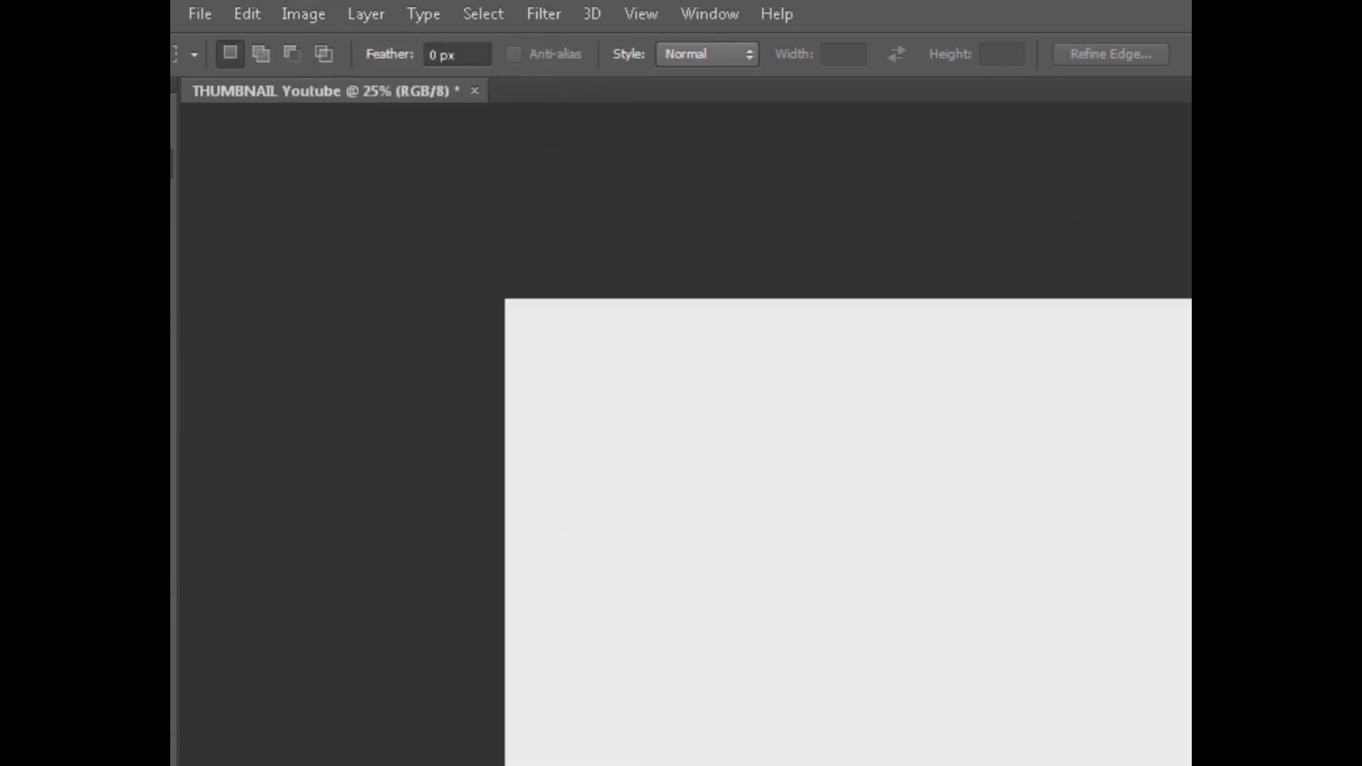
key(v)
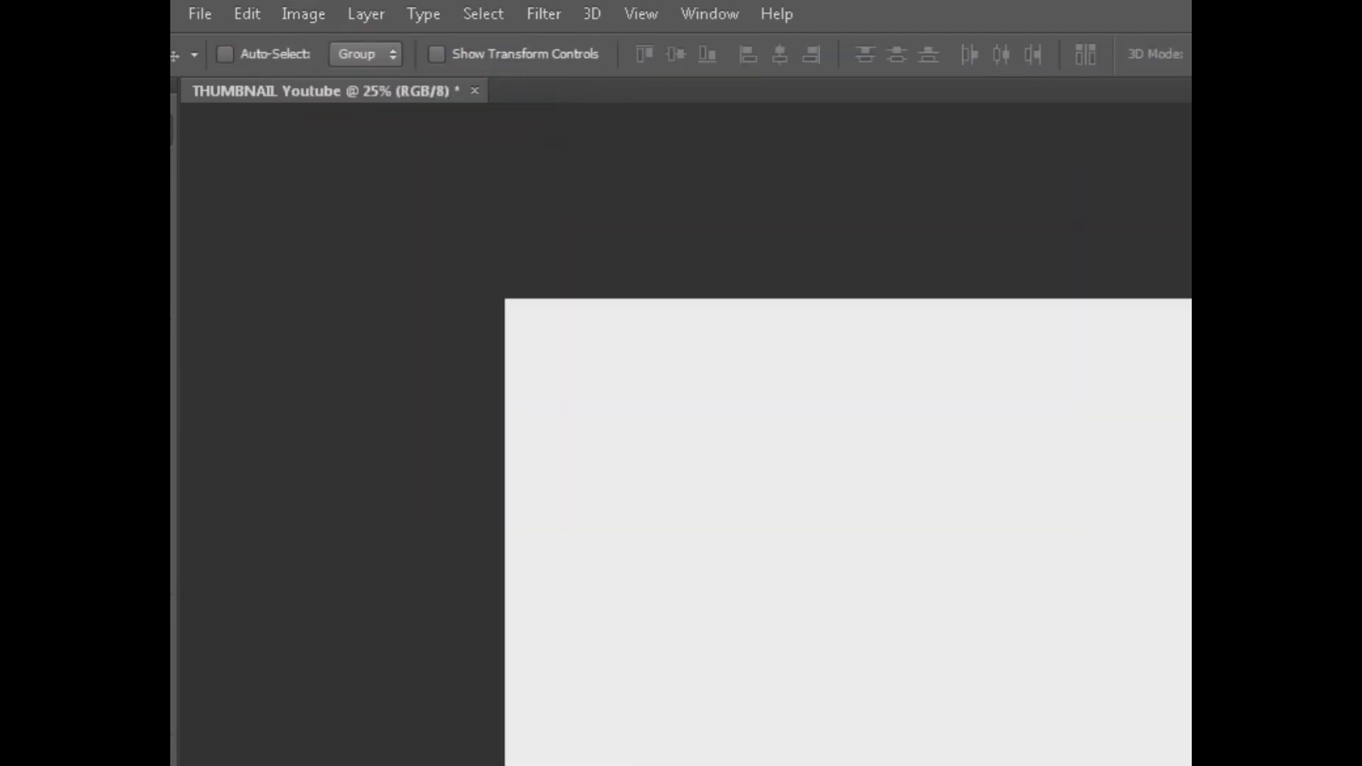
key(ctrl+0)
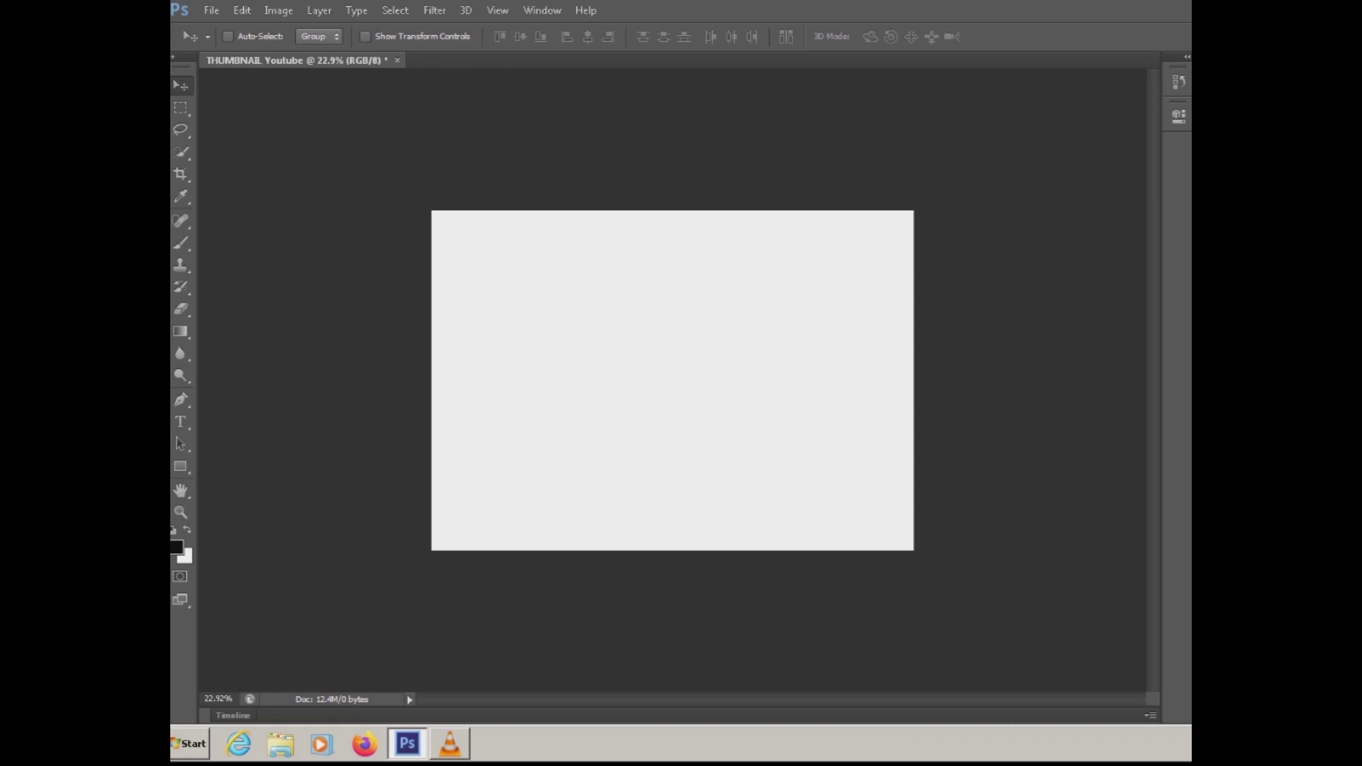
Select the leaf wallpaper, download (1), photosho2i- and photoshop- files in Downloads.
key(alt)
key(Down)
key(Right)
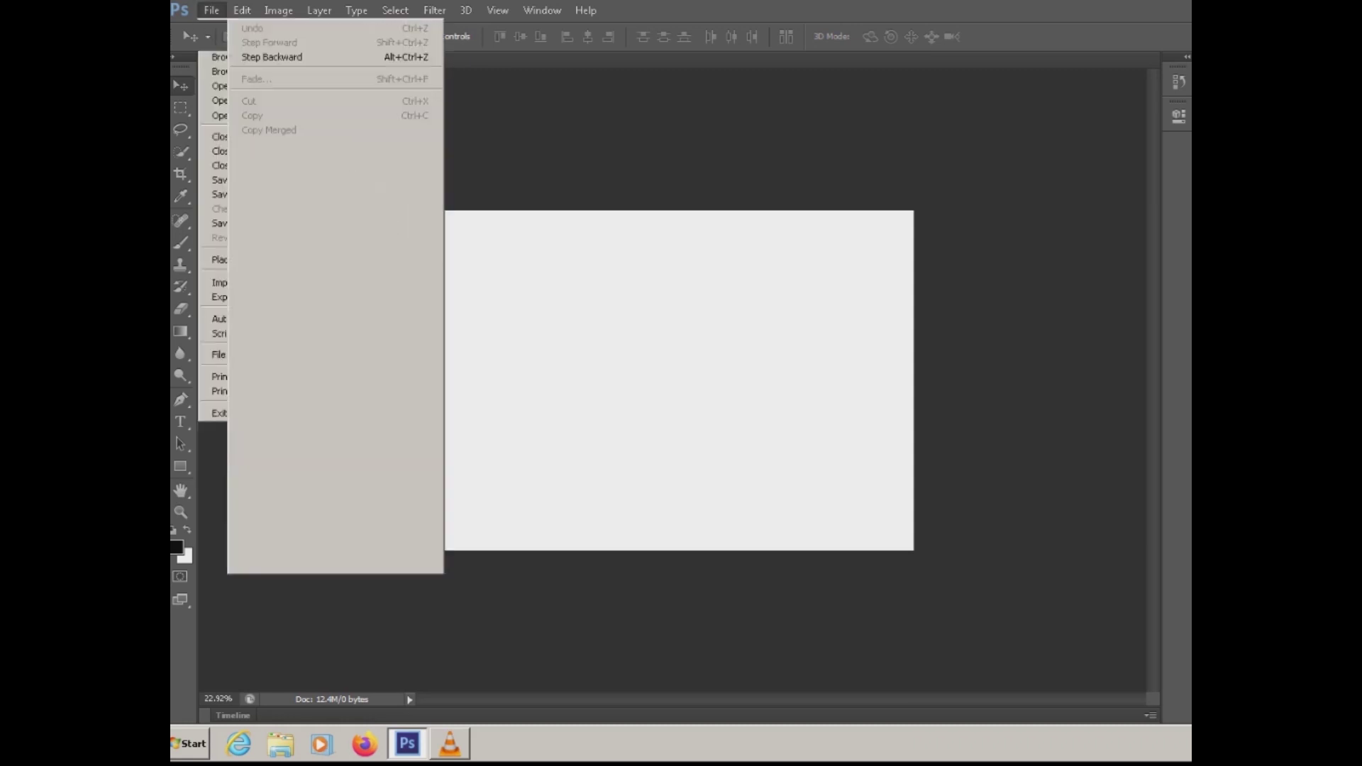
key(Left)
key(Down)
key(Down)
key(Return)
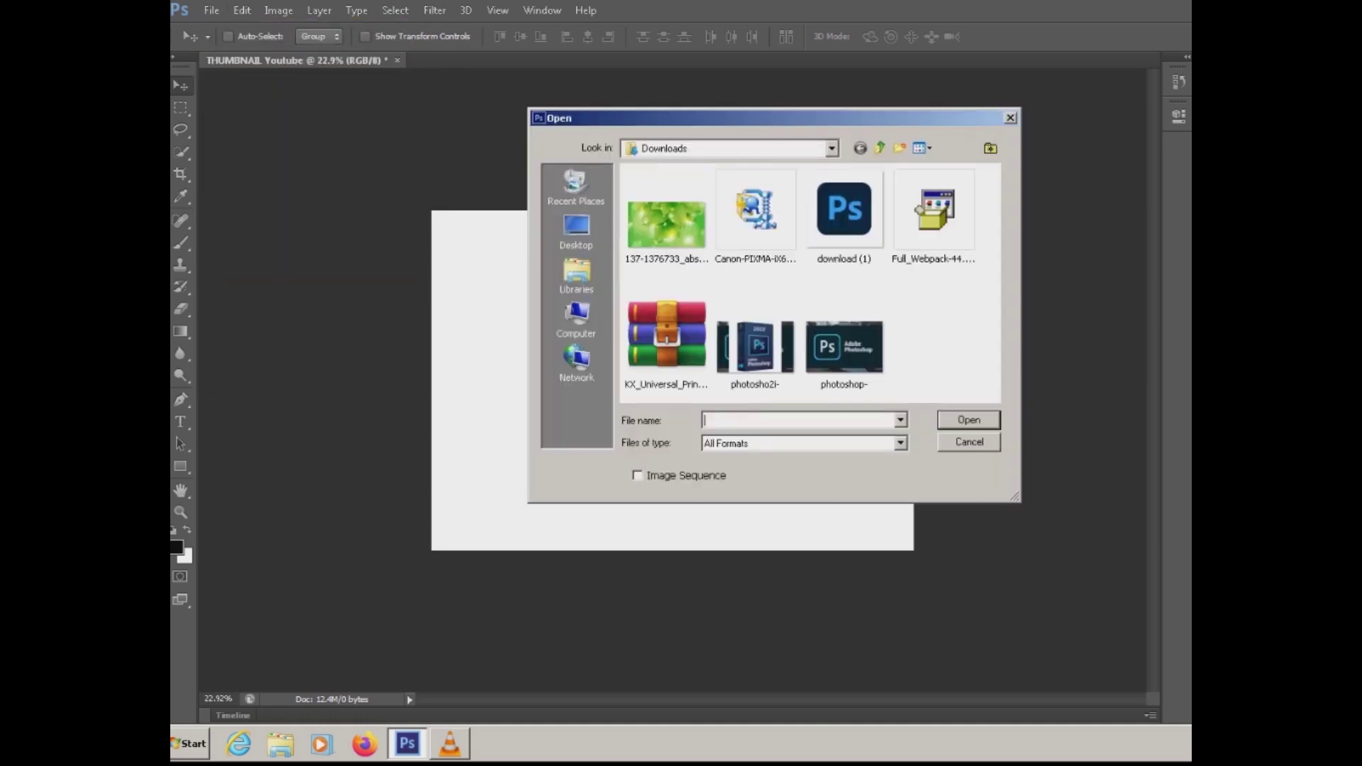
key(shift+Tab)
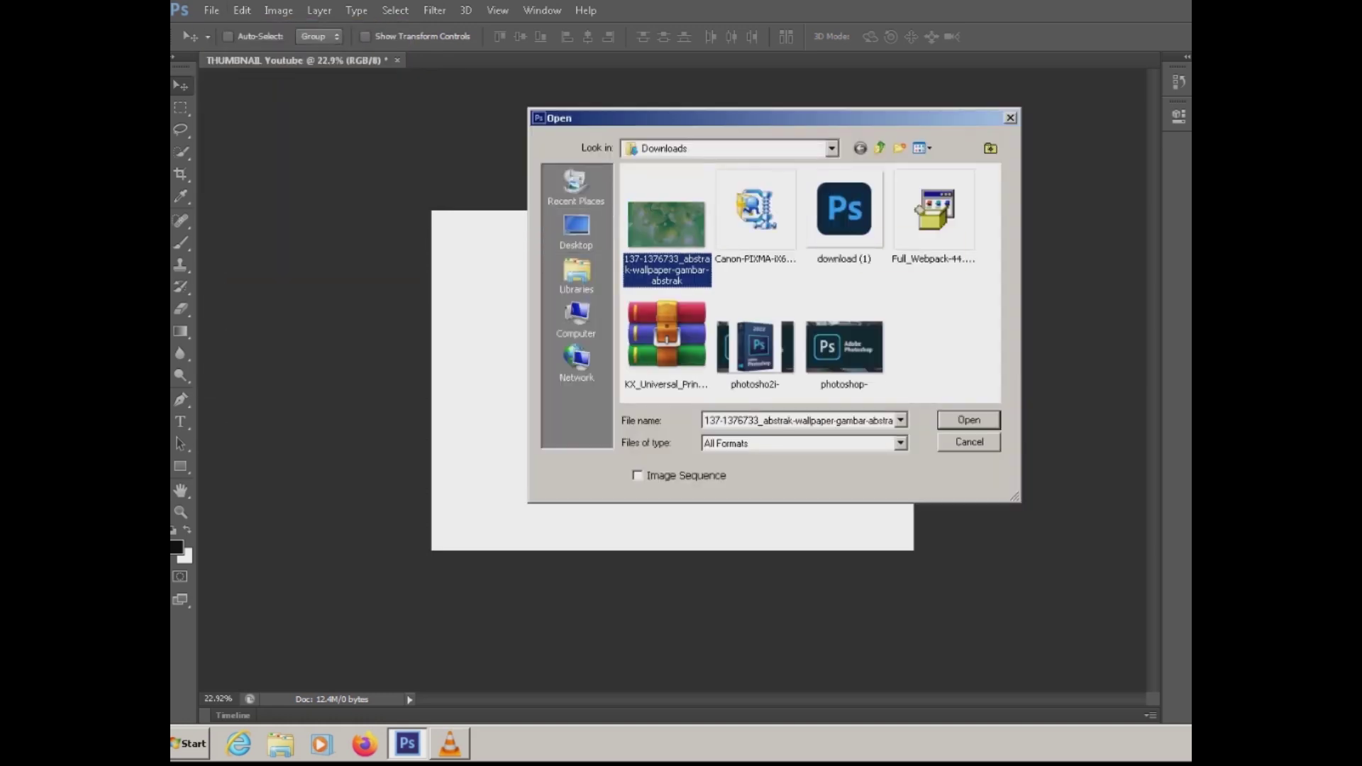
key(ctrl+Right)
key(ctrl+Right)
key(ctrl+space)
key(ctrl+Down)
key(ctrl+Left)
key(ctrl+space)
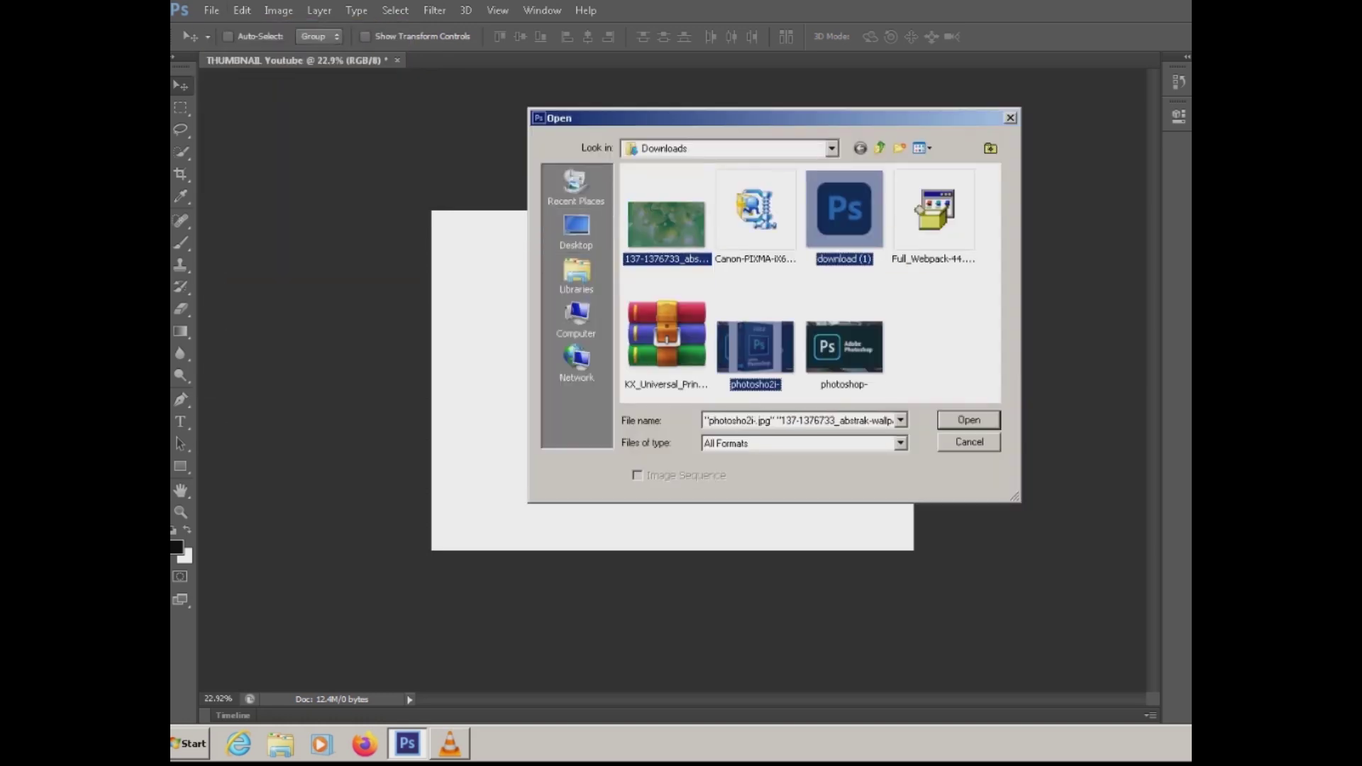
key(ctrl+Right)
key(ctrl+space)
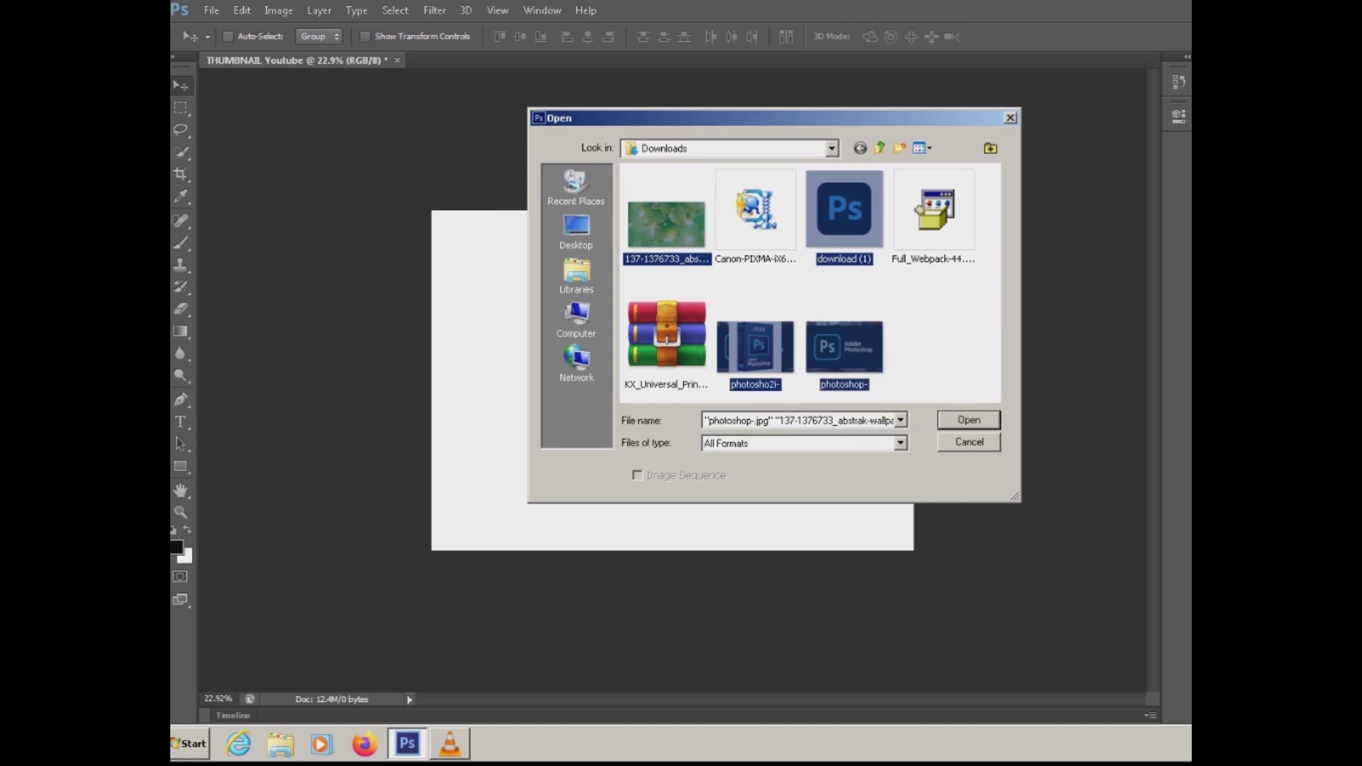
Open the four images and paste the Photoshop screenshot onto the thumbnail canvas.
key(Return)
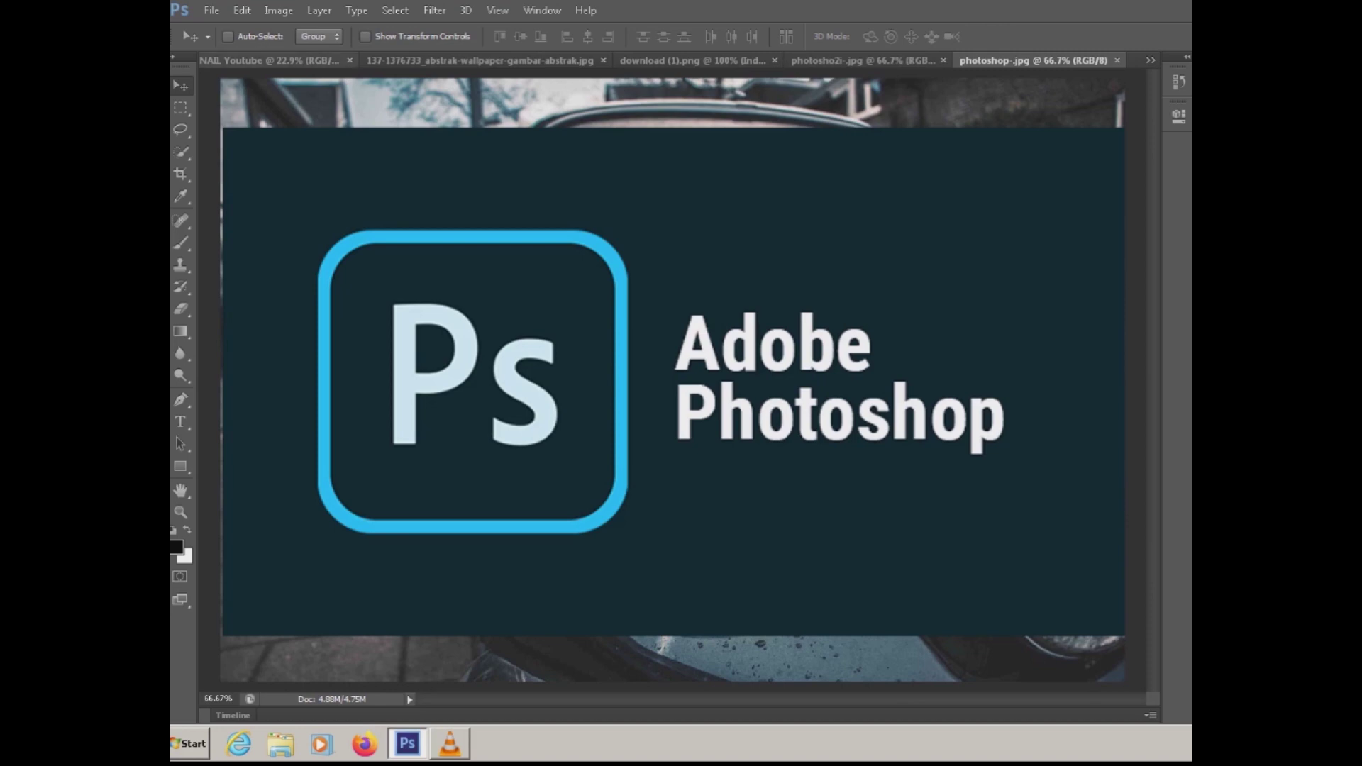
key(ctrl+Tab)
key(ctrl+v)
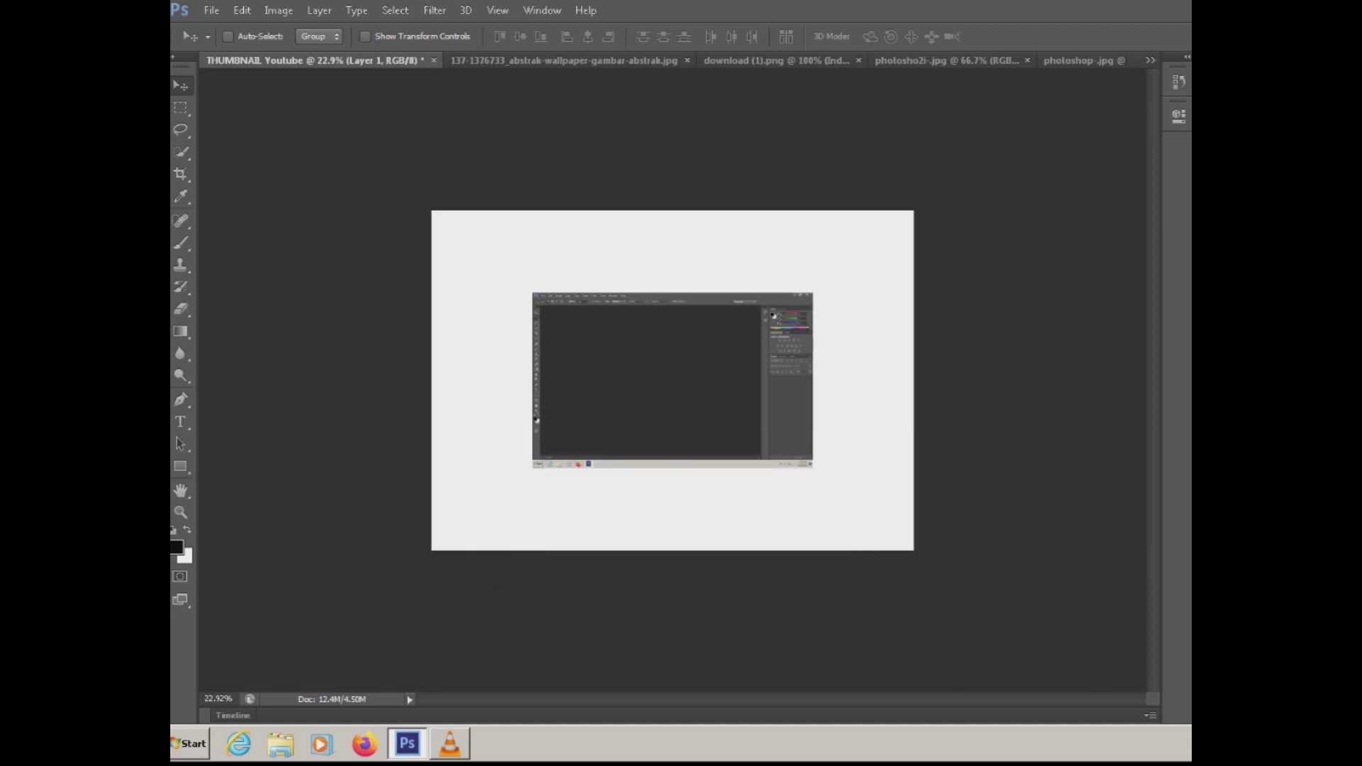
Move the pasted screenshot to the canvas's lower-left corner.
scroll(673, 380, up, 1)
drag(727, 295, 616, 386)
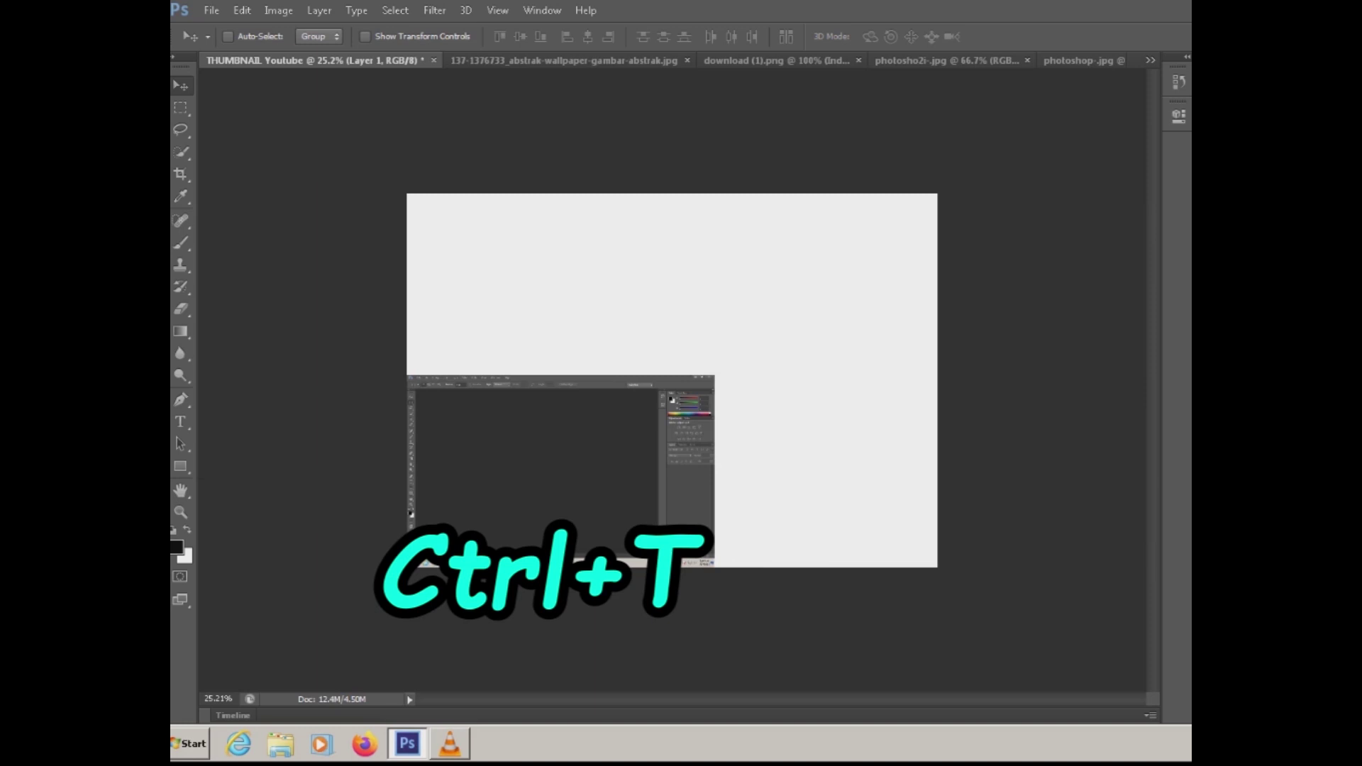
scroll(672, 380, down, 1)
Scale the screenshot up to about 172% so it spans the canvas width.
key(ctrl+t)
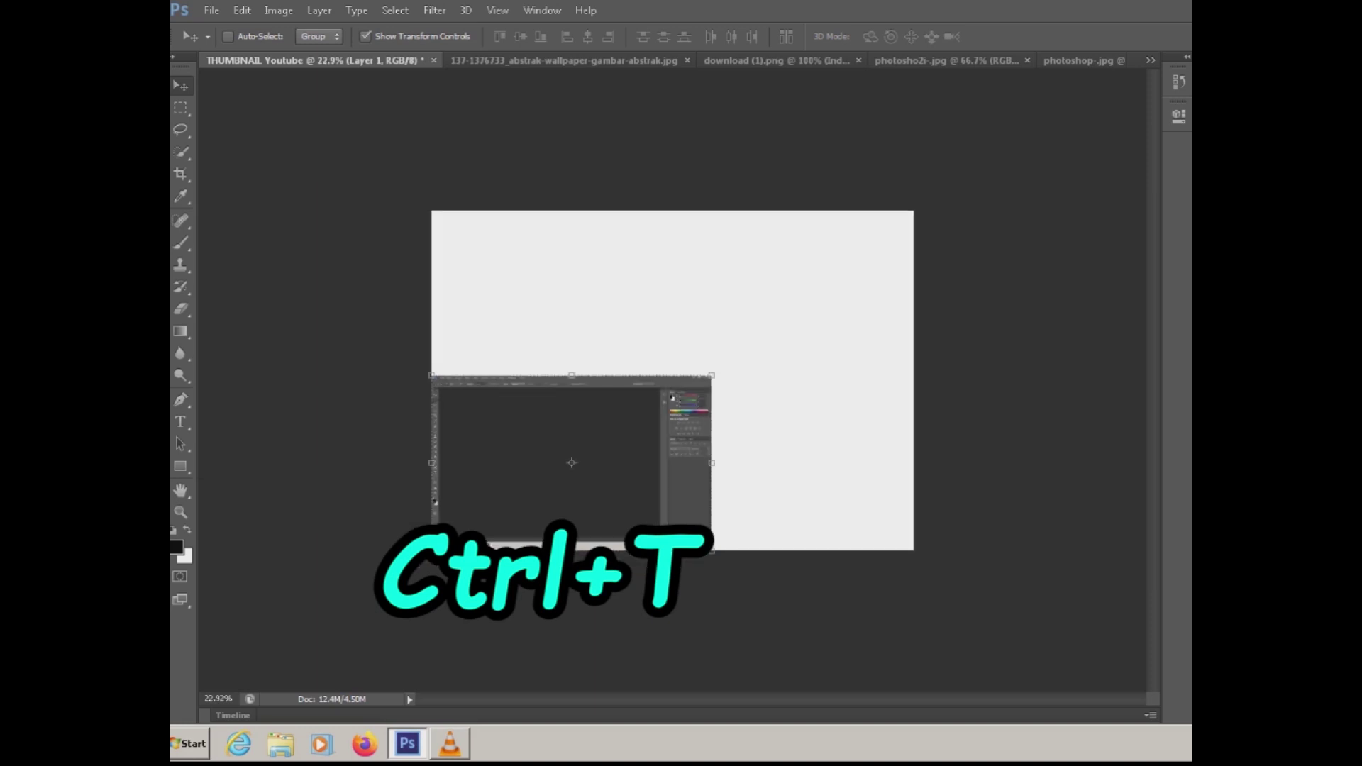
key(Return)
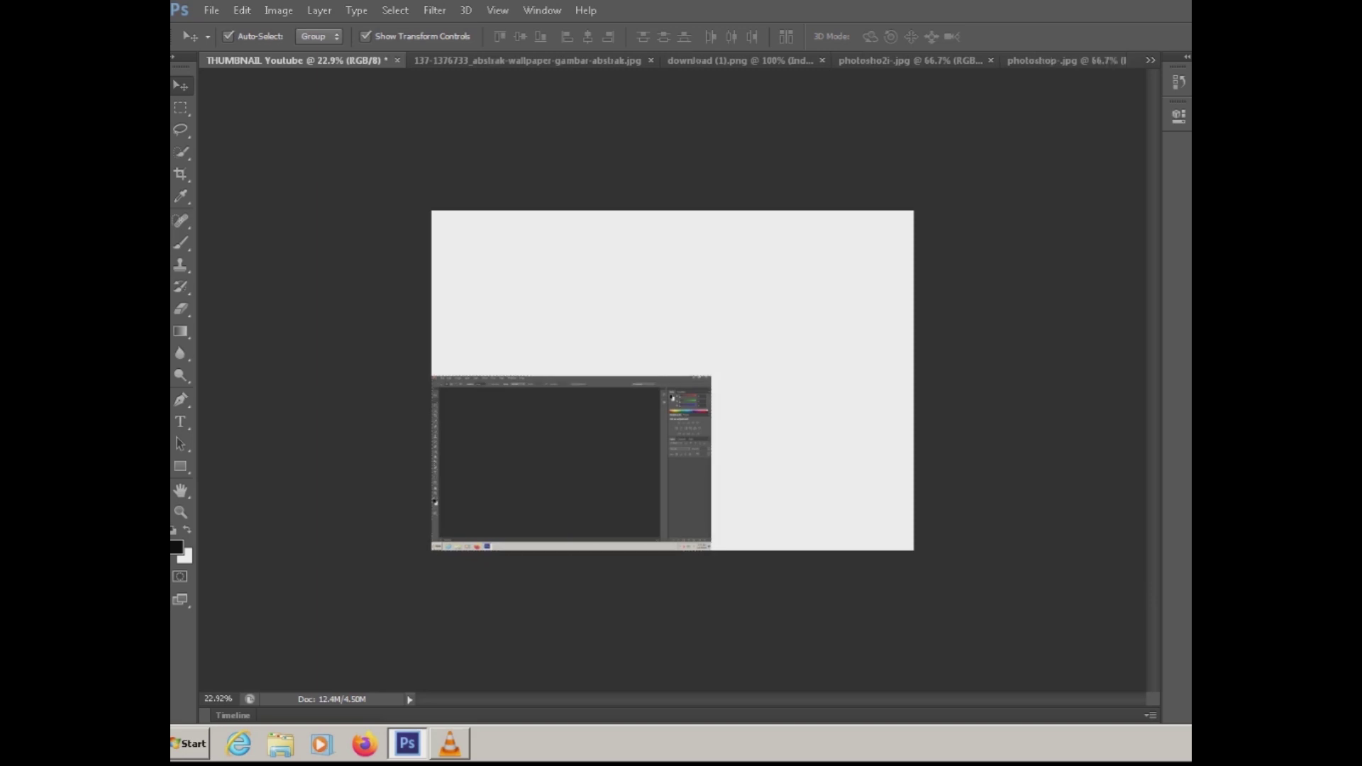
key(ctrl+t)
drag(711, 377, 933, 252)
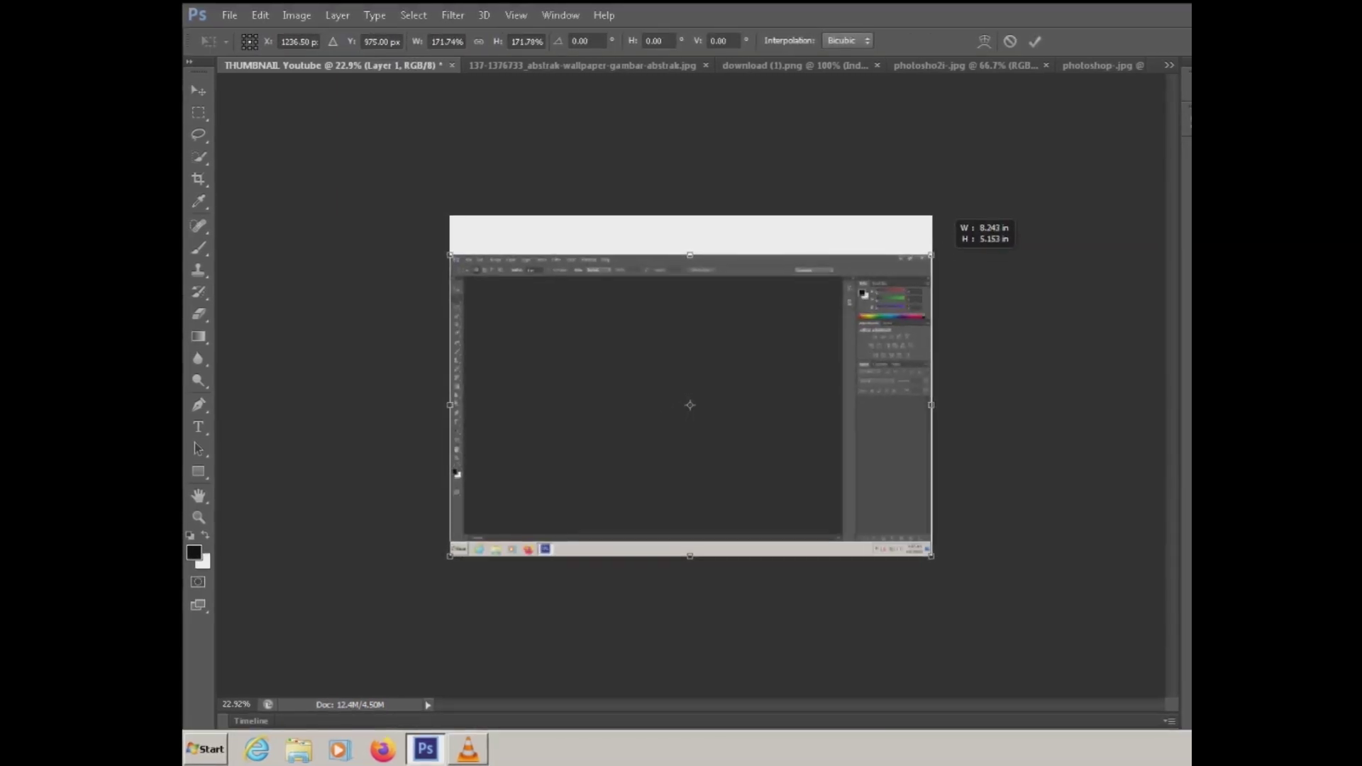
key(Return)
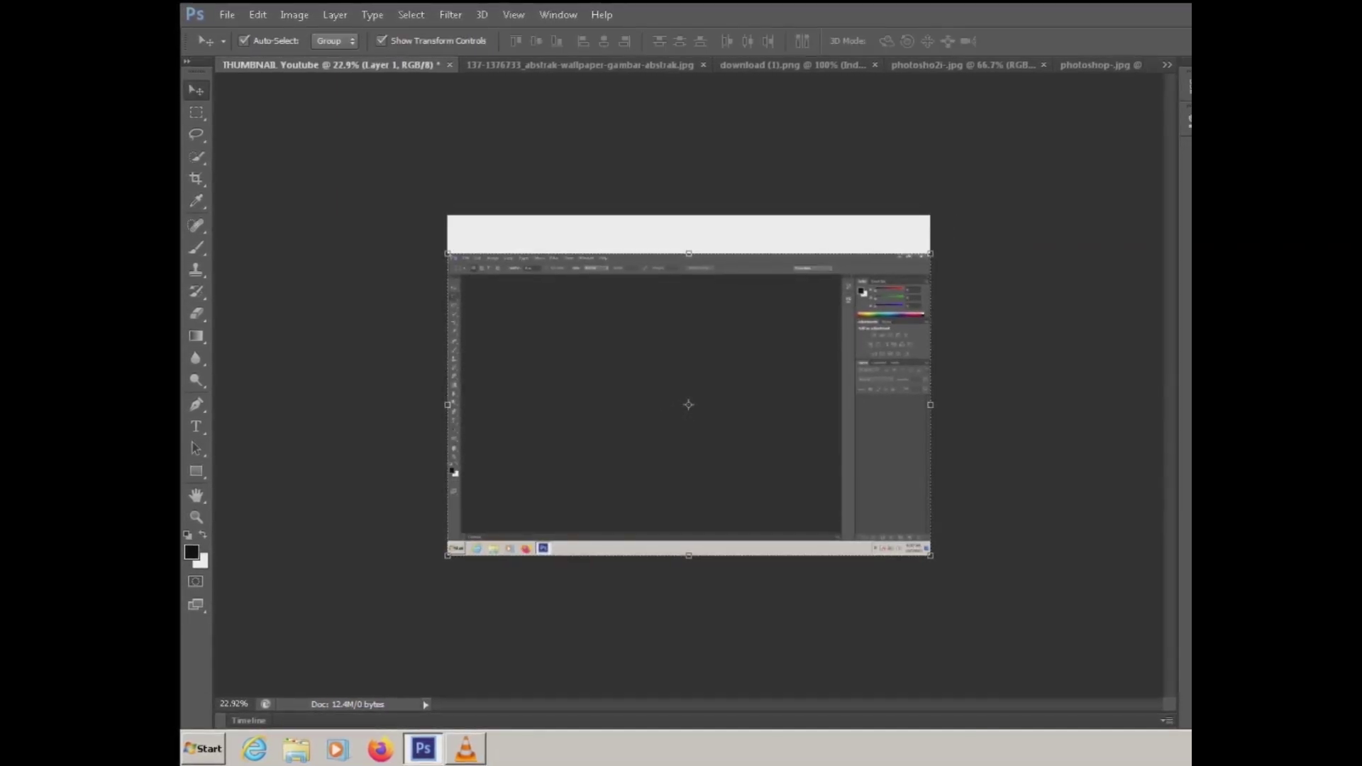
scroll(685, 383, down, 1)
scroll(685, 382, up, 1)
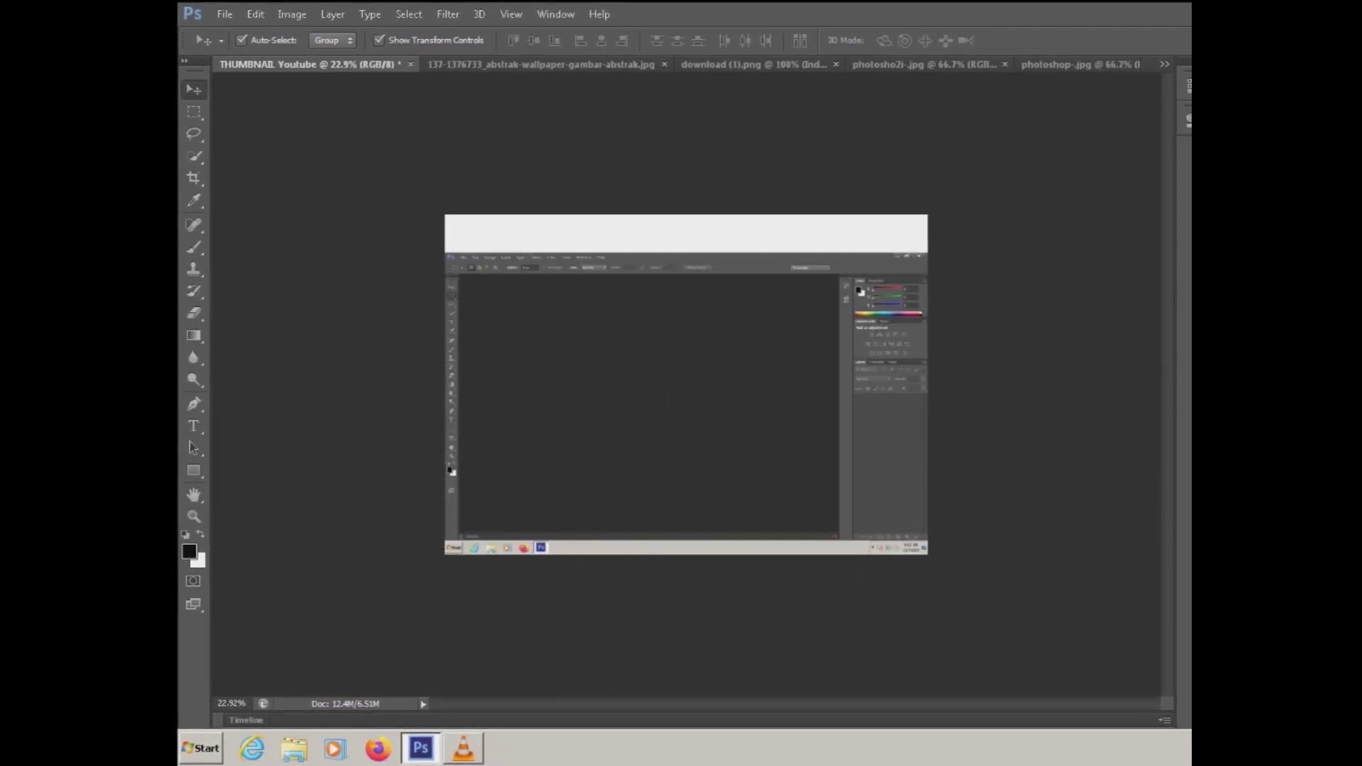
scroll(685, 382, up, 1)
click(539, 64)
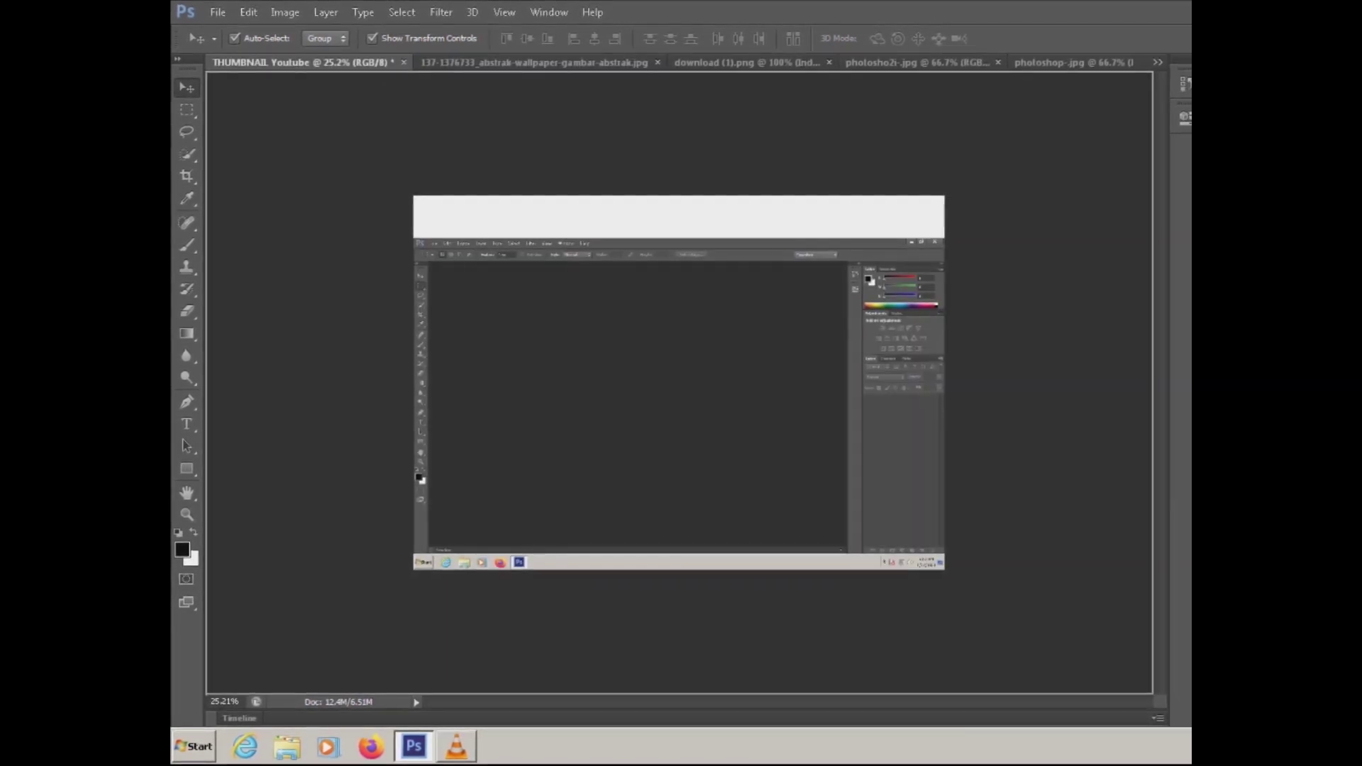
Drag the leaf wallpaper into the thumbnail, enlarge it across the canvas, and place it below the screenshot.
mouse_move(681, 383)
mouse_down()
mouse_move(640, 326)
mouse_move(482, 217)
mouse_up()
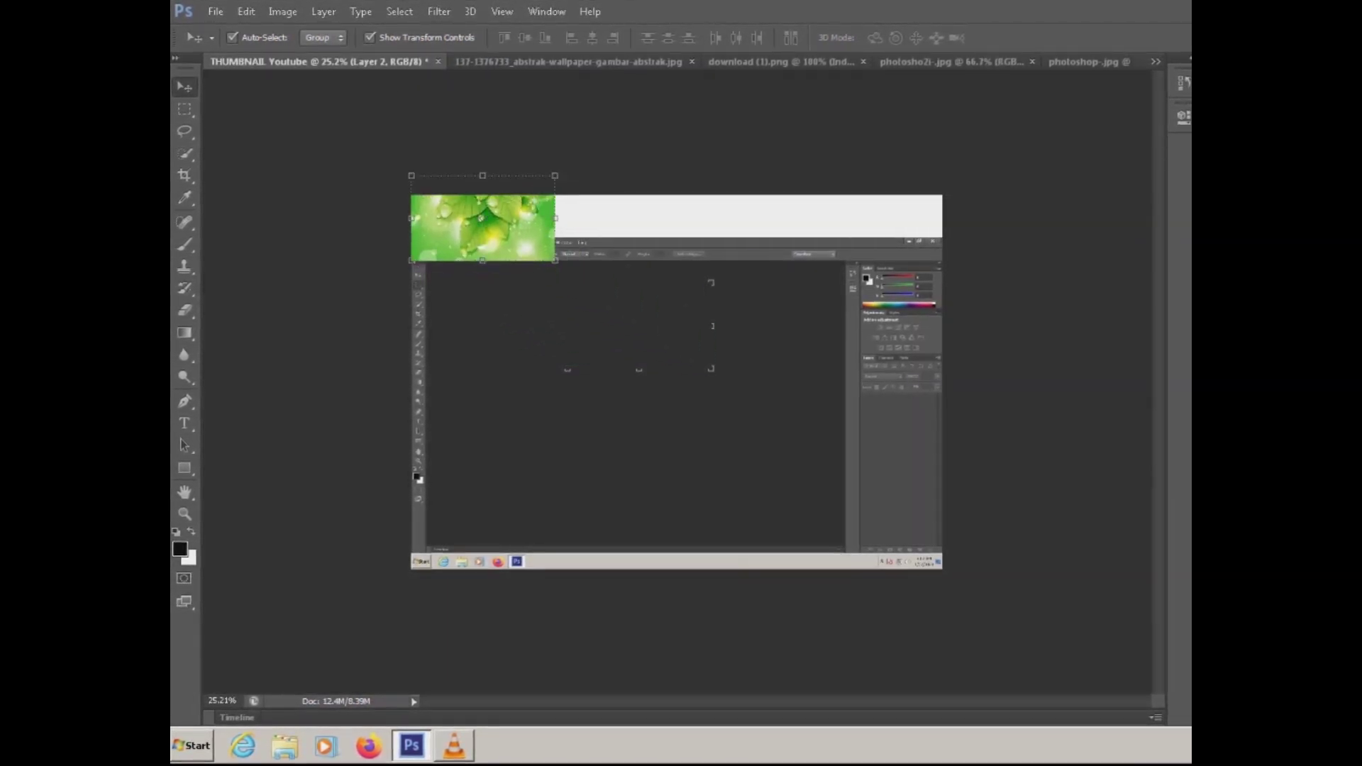
drag(554, 260, 973, 490)
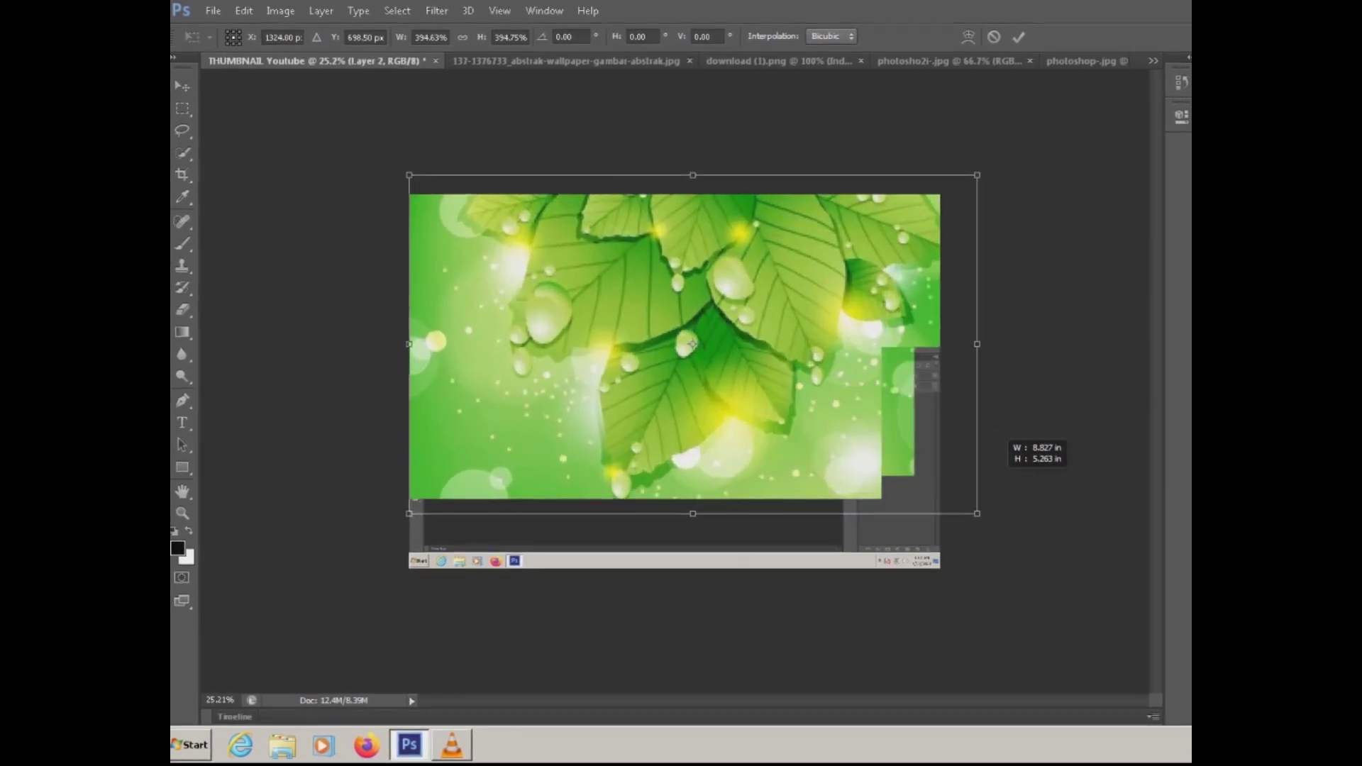
mouse_move(845, 266)
mouse_down()
mouse_move(812, 268)
mouse_move(829, 269)
mouse_up()
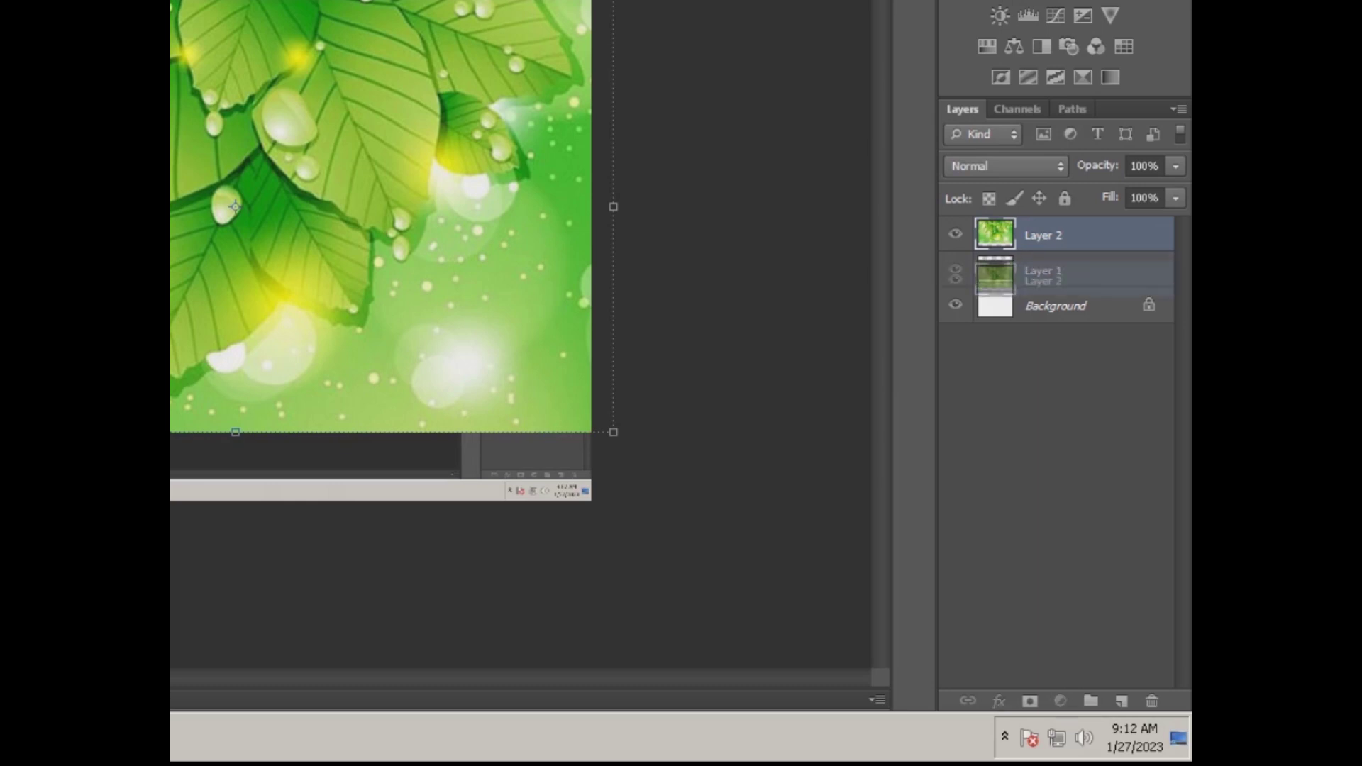
key(ctrl+bracketleft)
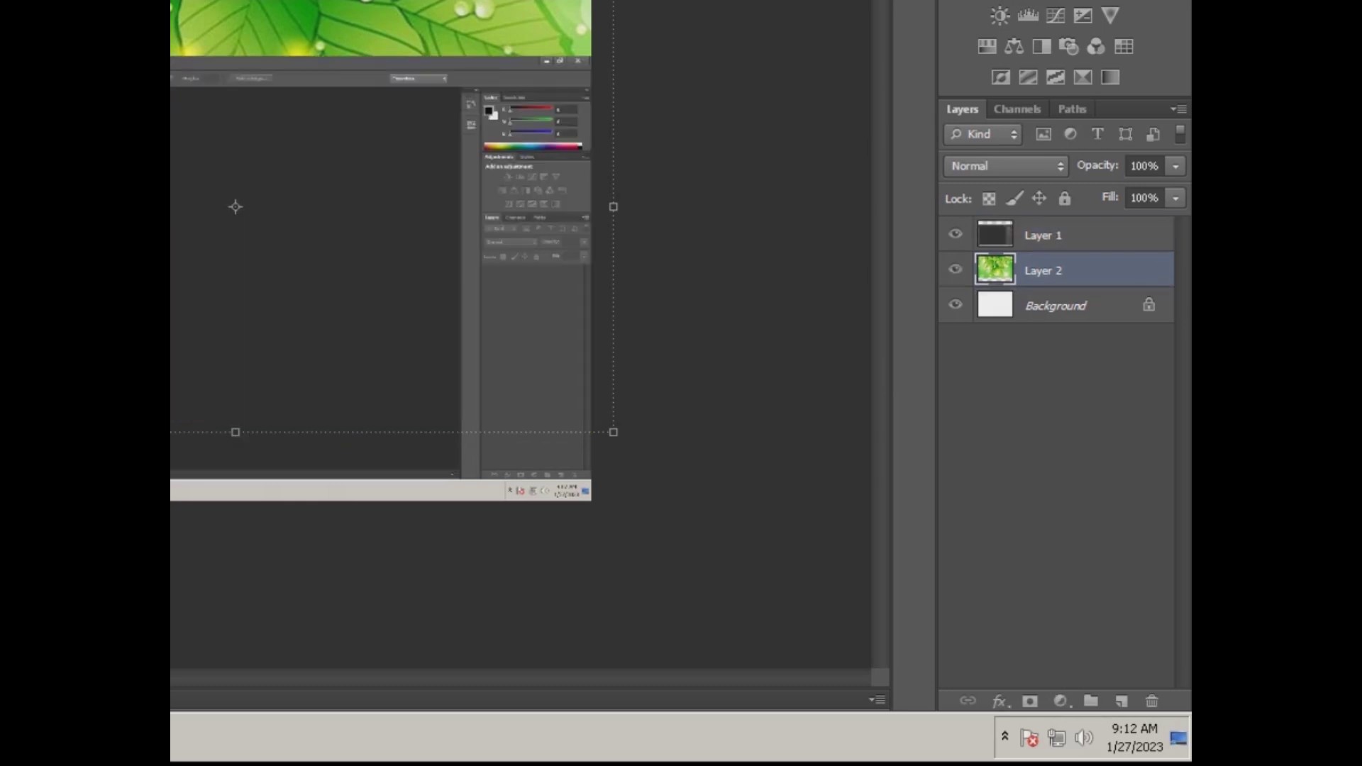
key(alt+bracketright)
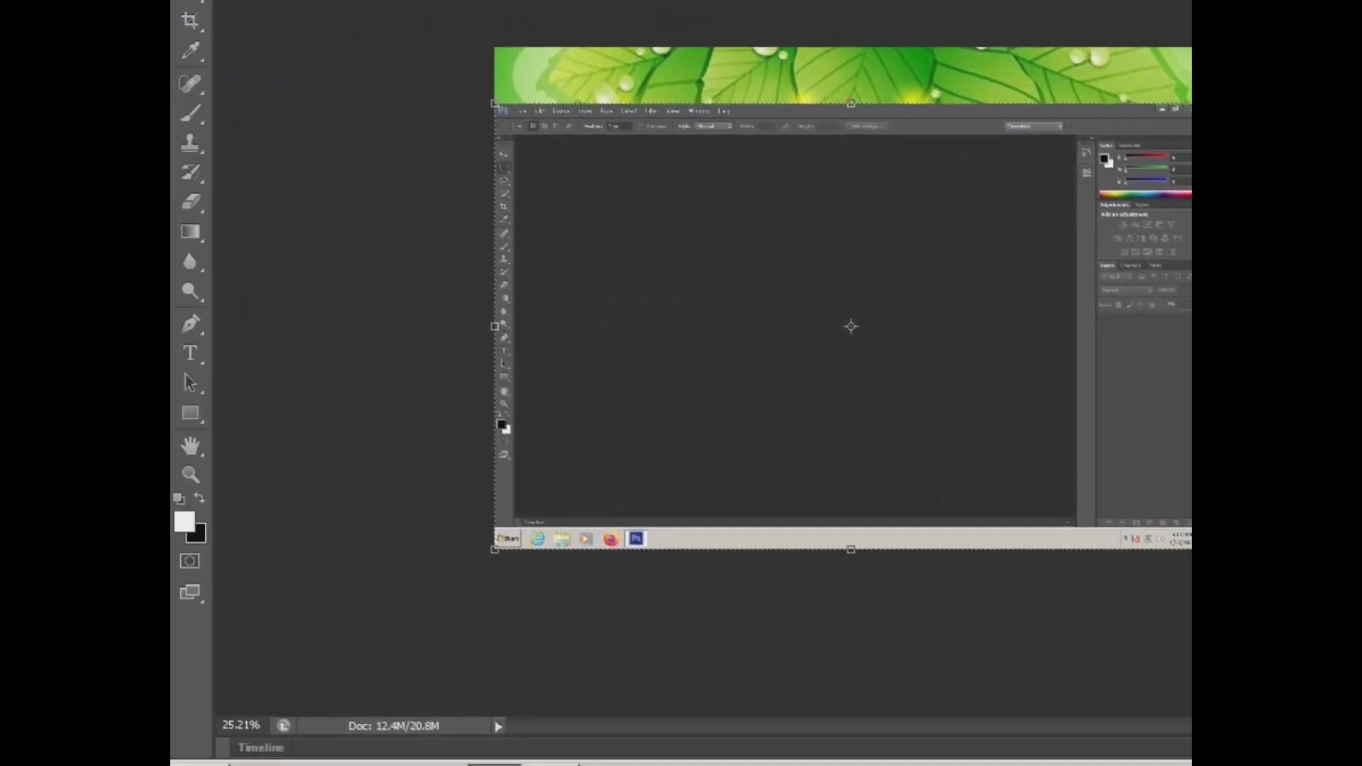
Draw a vertical gradient on the screenshot layer's mask so the leaves fade into the dark area below.
key(g)
right_click(190, 231)
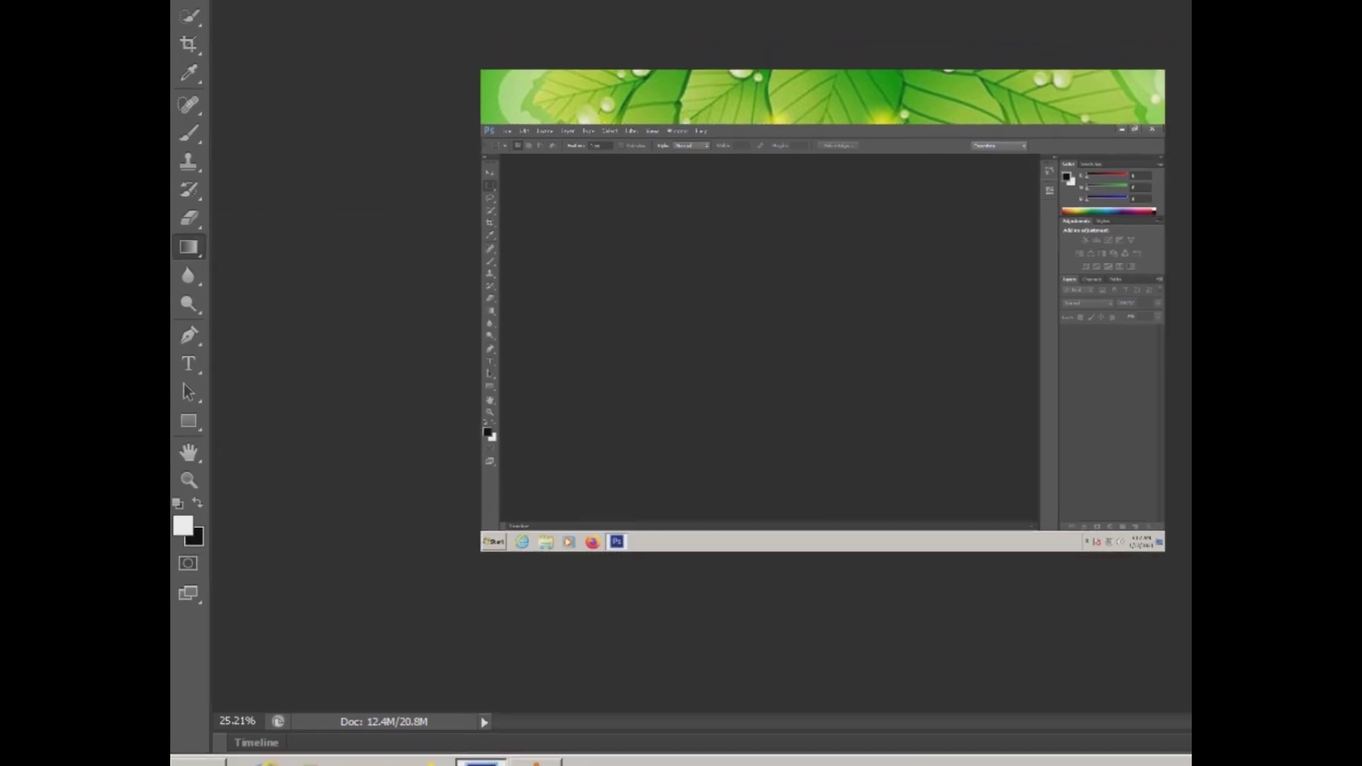
drag(661, 305, 671, 525)
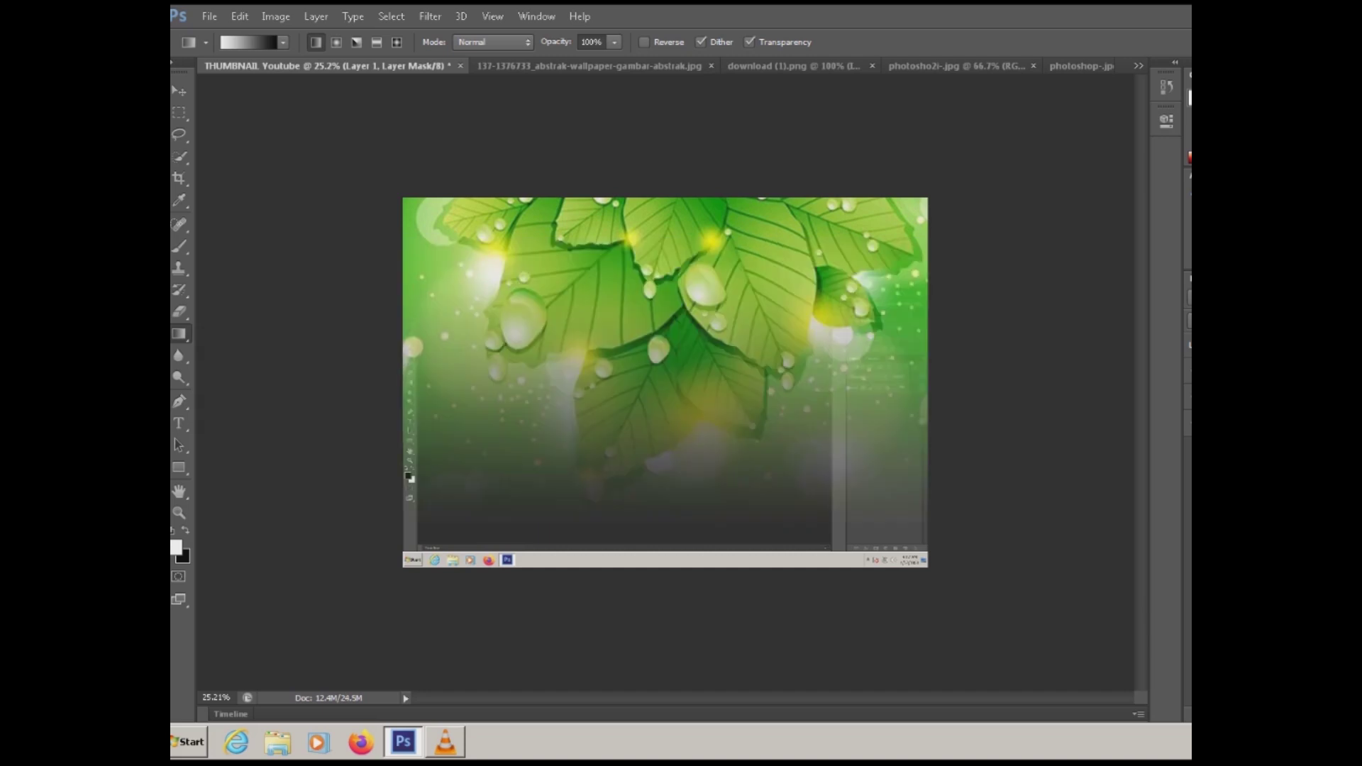
drag(660, 326, 660, 477)
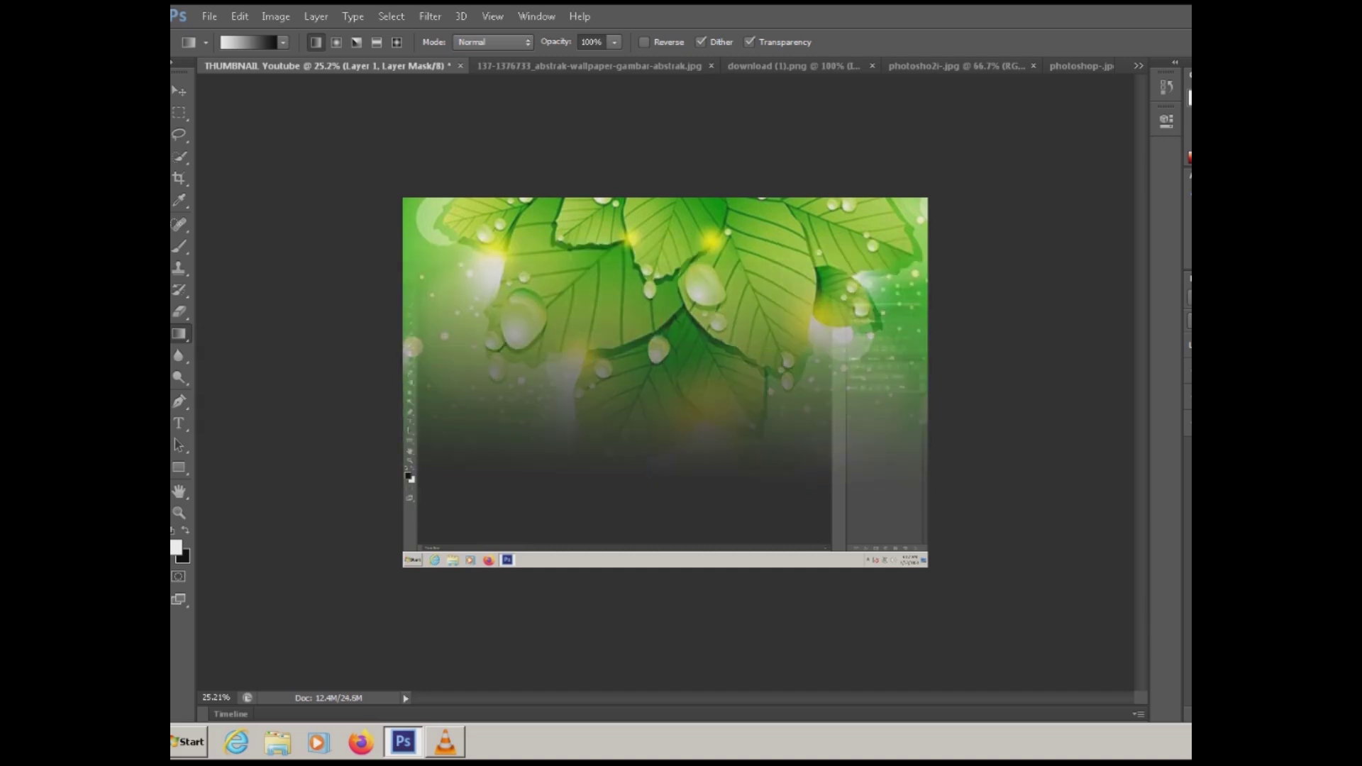
key(v)
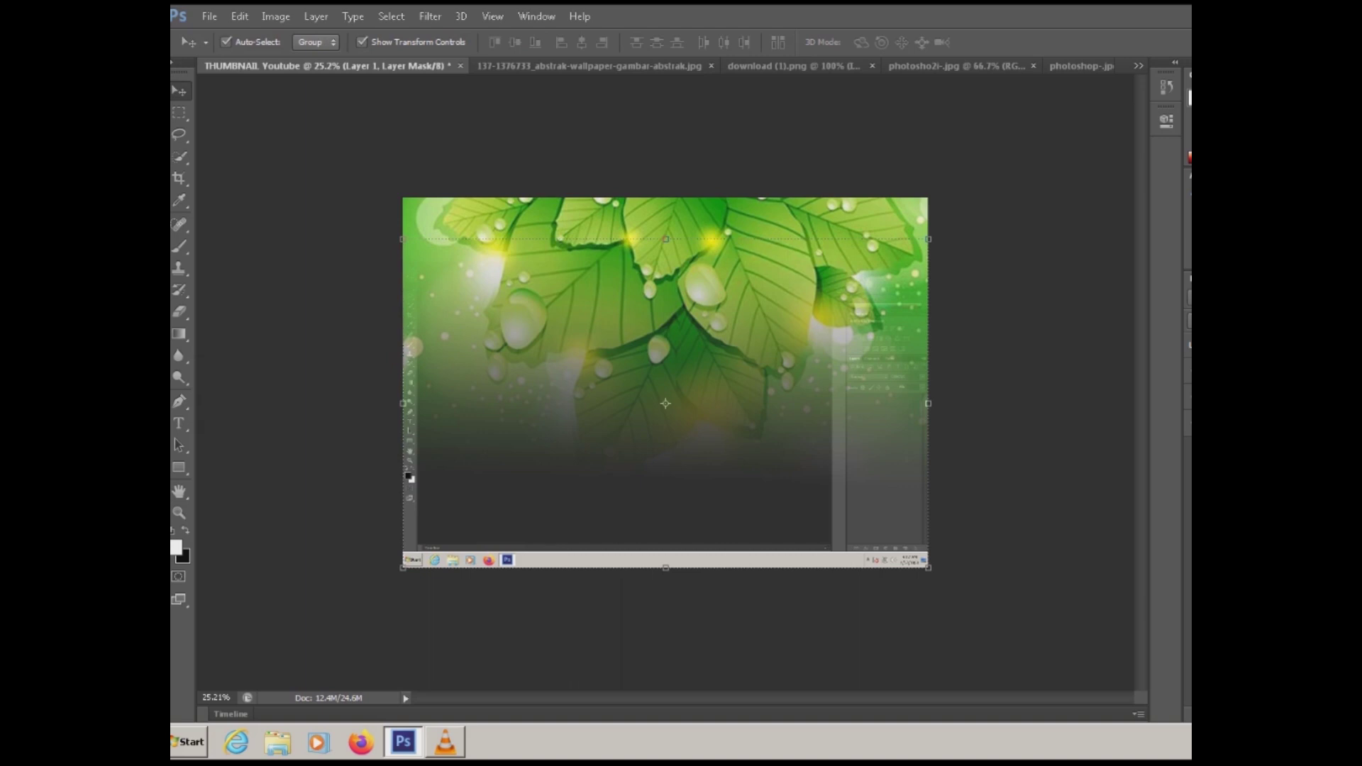
scroll(666, 403, down, 1)
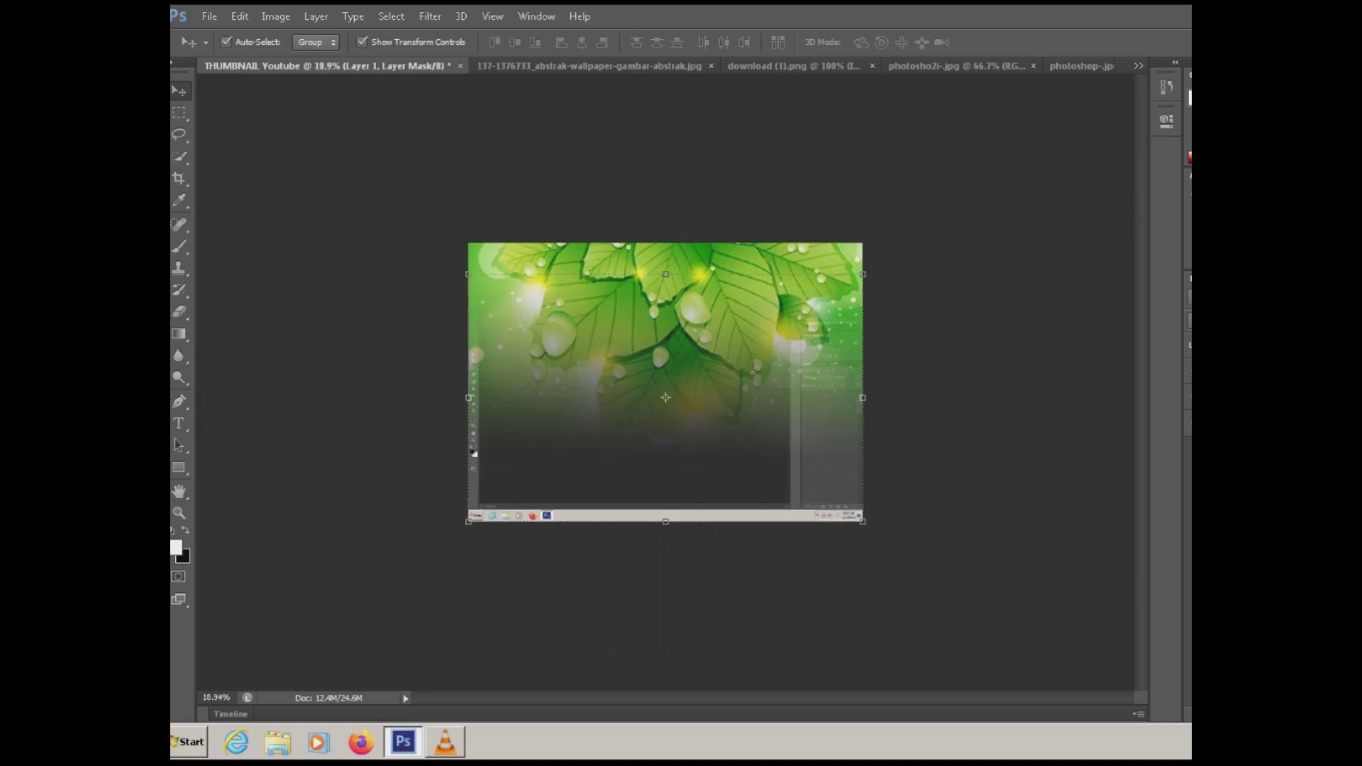
key(ctrl+shift+e)
scroll(665, 383, up, 2)
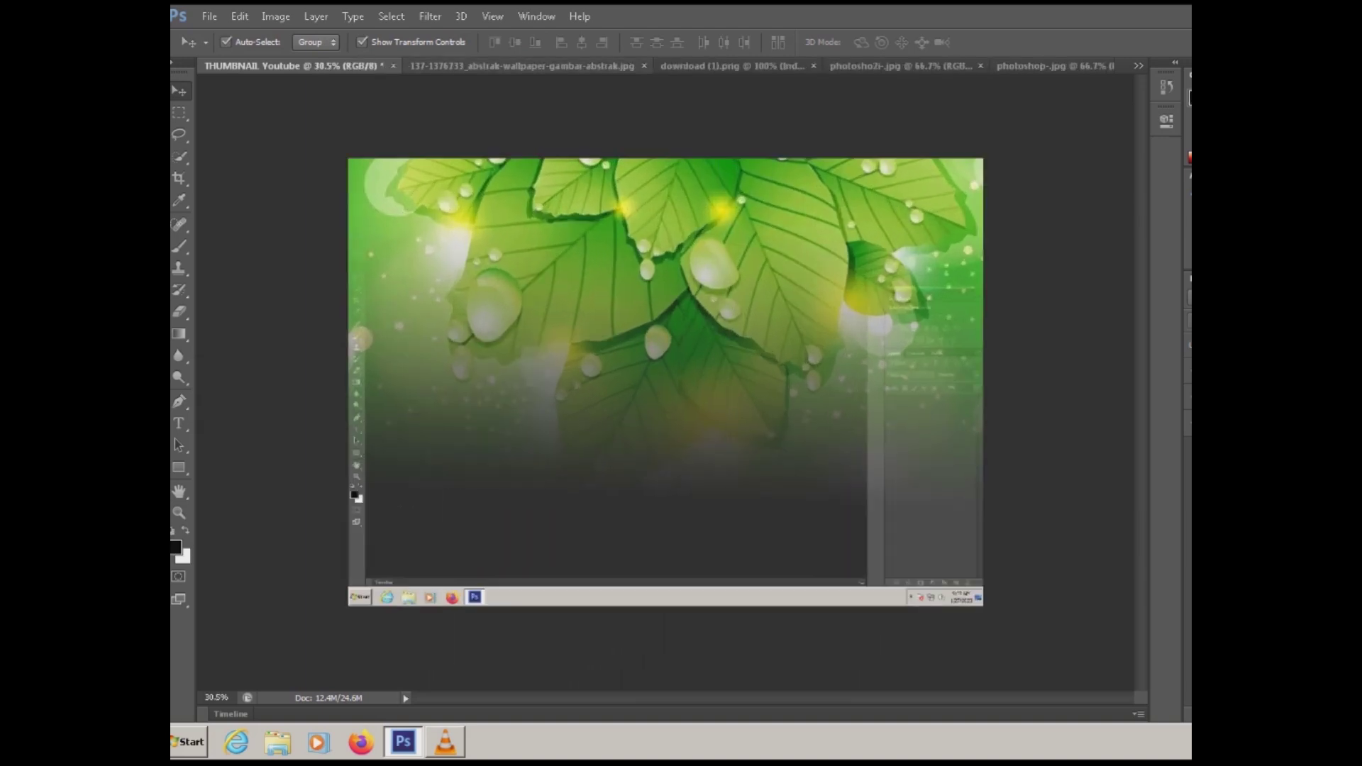
Close the abstract wallpaper image and drag the Ps logo off the download (1) icon image.
click(521, 66)
click(661, 66)
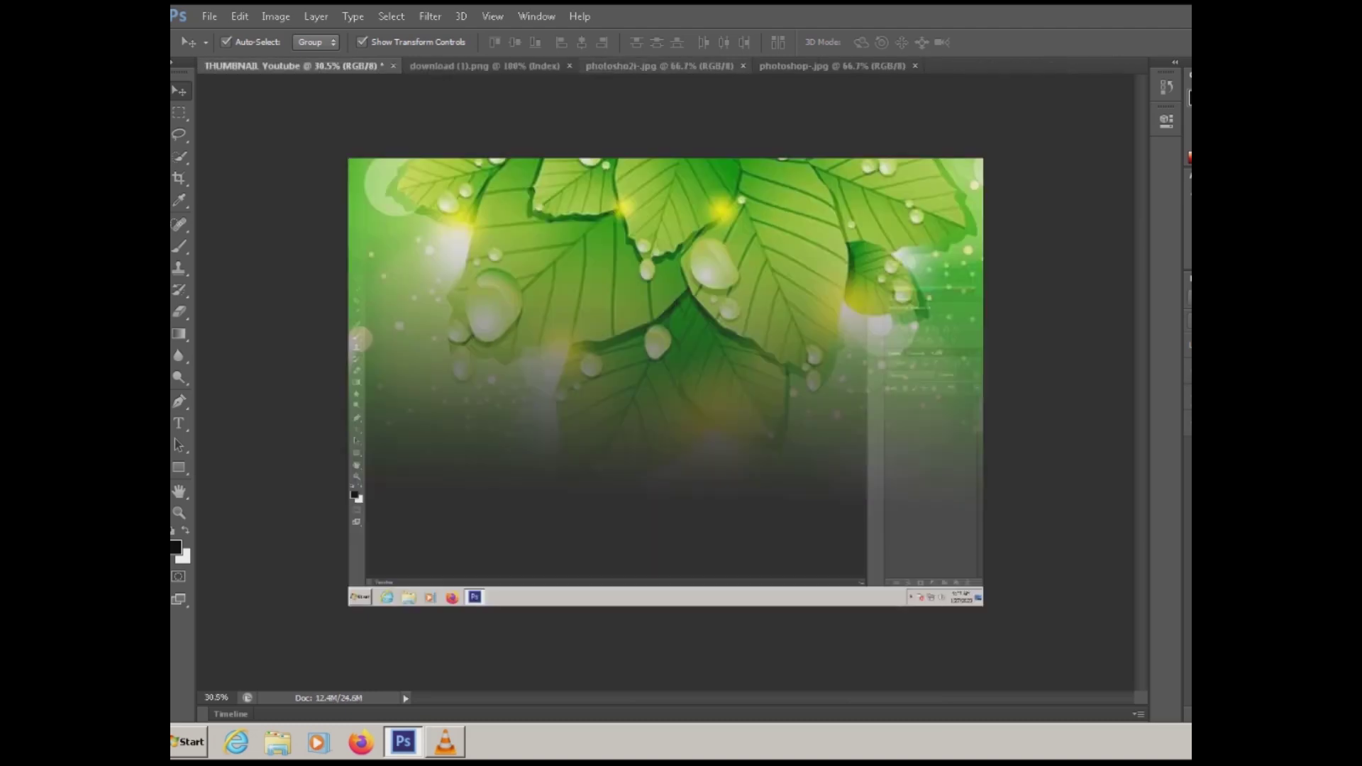
scroll(666, 383, up, 2)
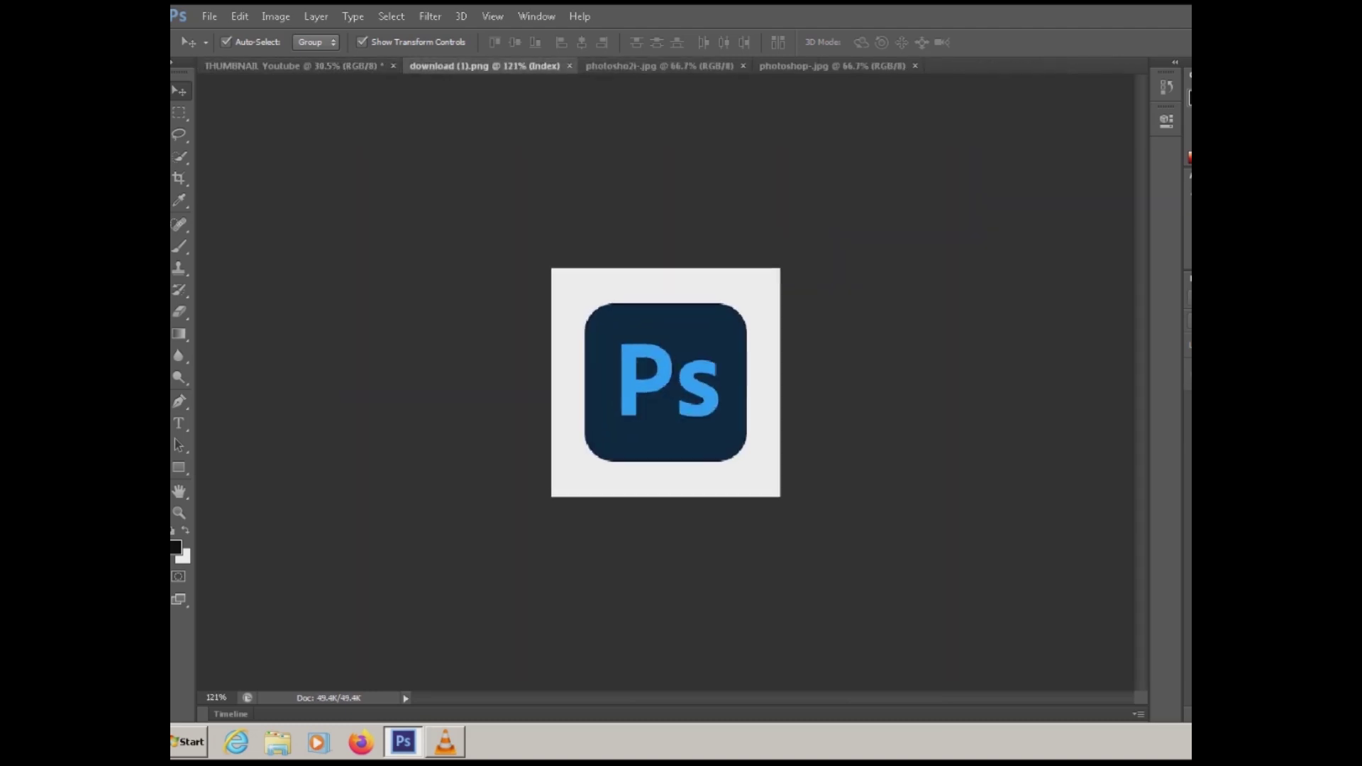
mouse_move(666, 383)
mouse_down()
mouse_move(422, 106)
mouse_move(294, 65)
mouse_up()
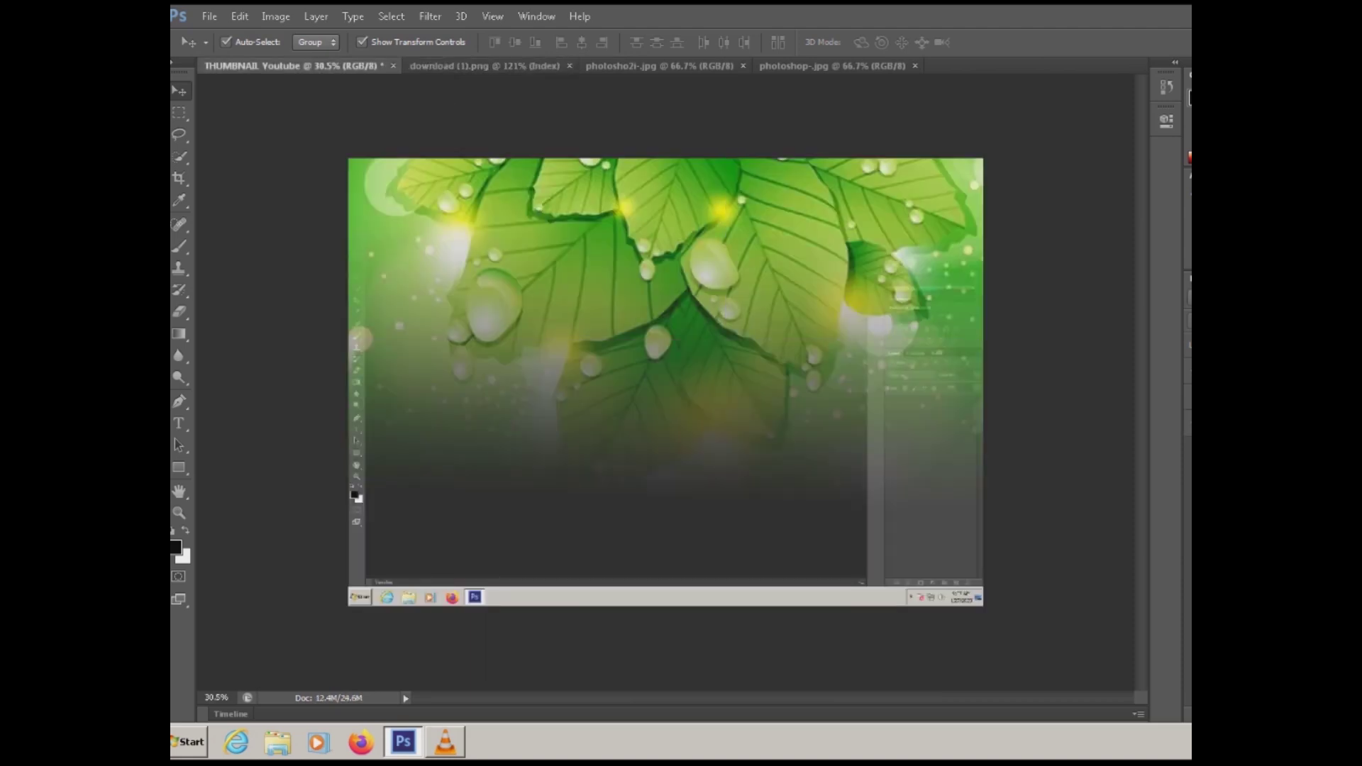
drag(294, 65, 453, 113)
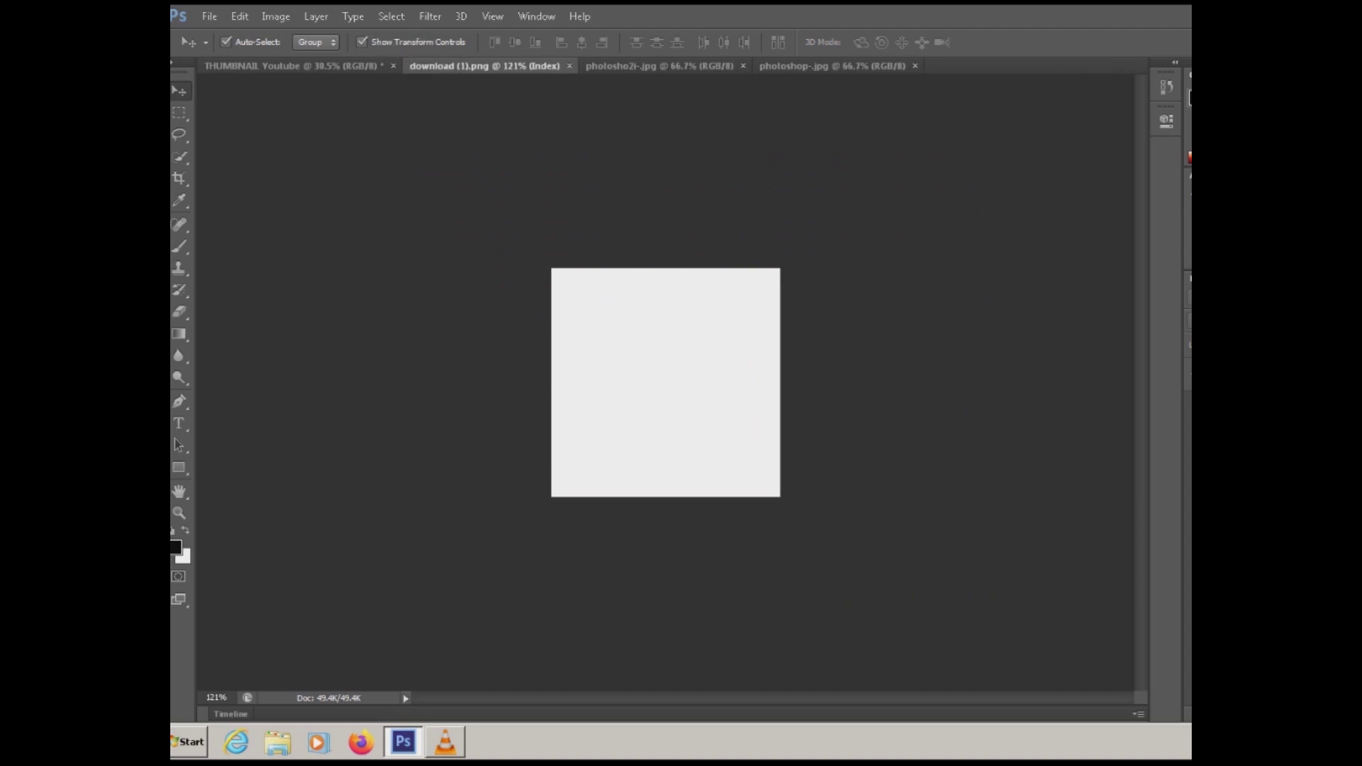
Drag the Photoshop 2022 box picture from photosho2i- into the thumbnail and zoom in on it.
key(ctrl+shift+Tab)
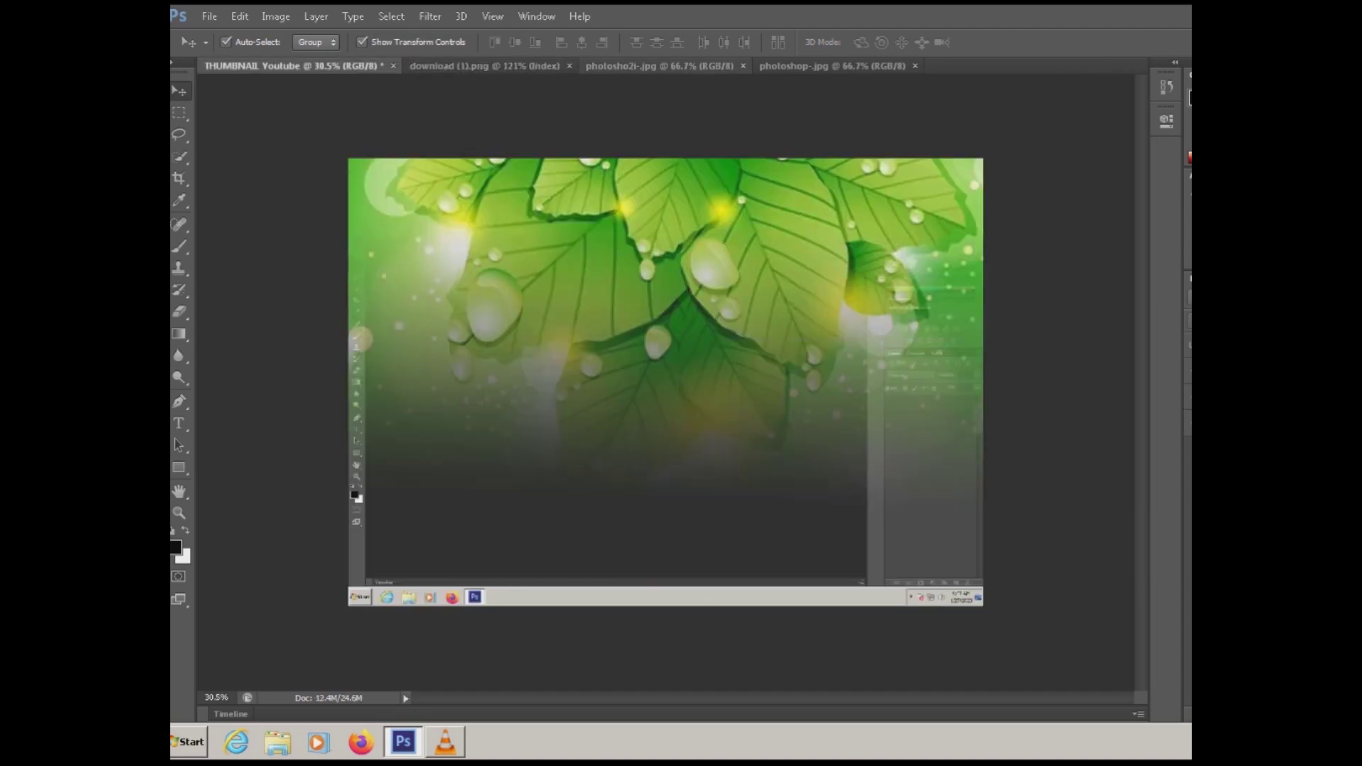
key(ctrl+Tab)
key(ctrl+Tab)
drag(830, 309, 722, 345)
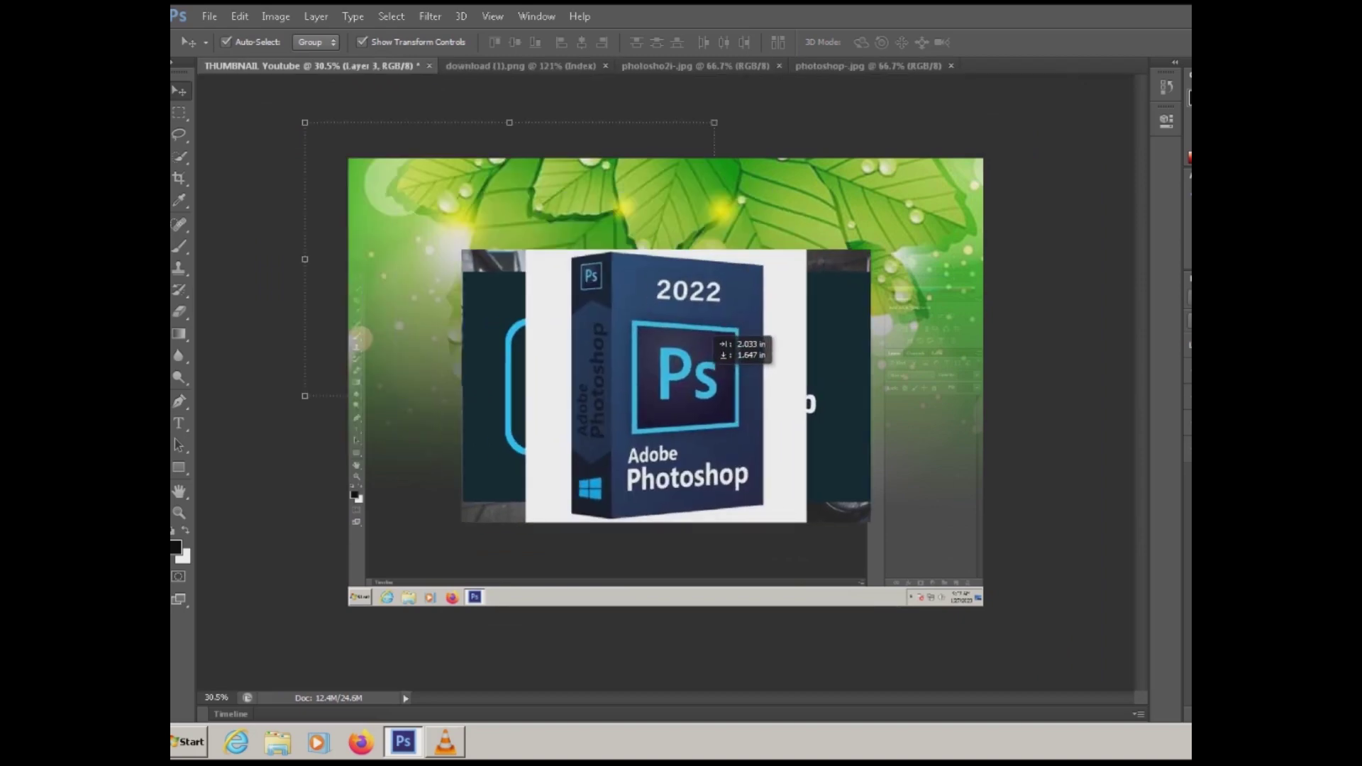
scroll(666, 387, up, 2)
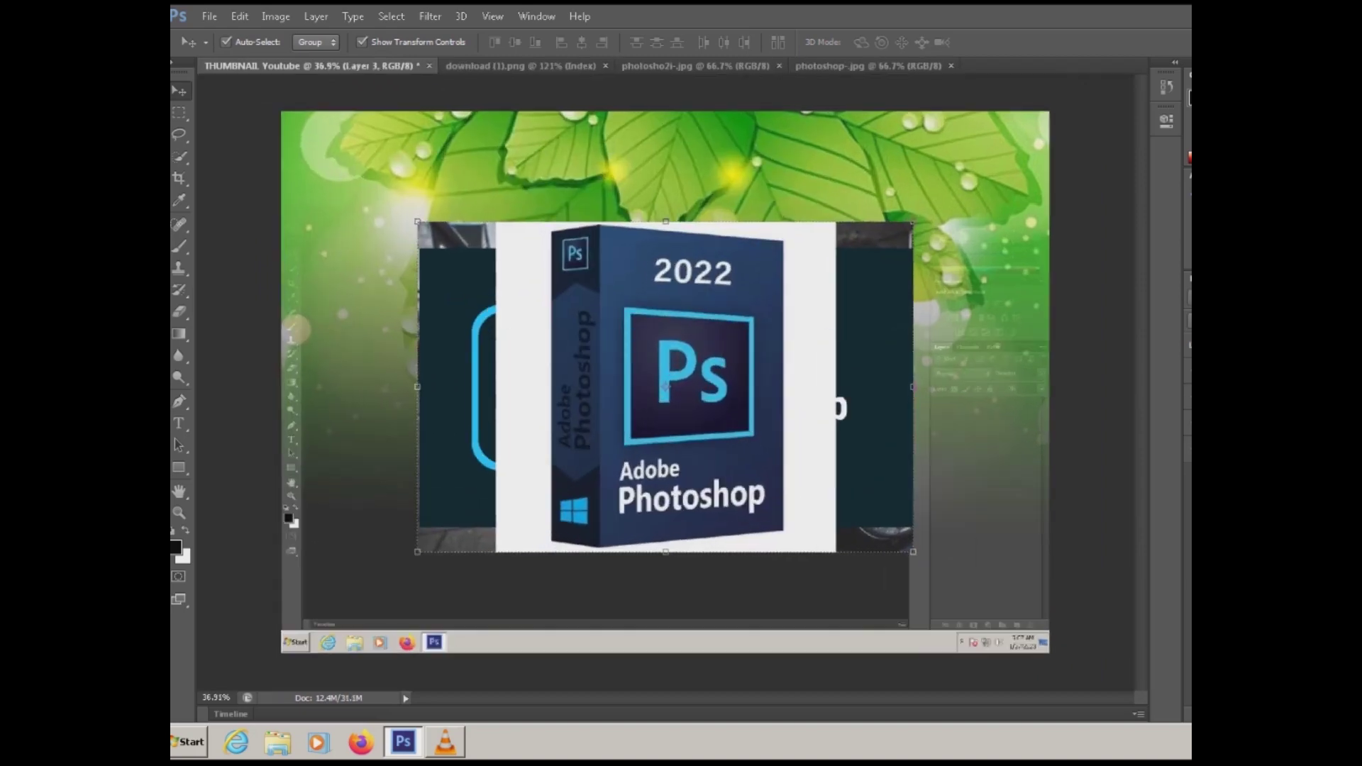
scroll(665, 386, up, 1)
scroll(664, 386, up, 1)
scroll(657, 344, up, 1)
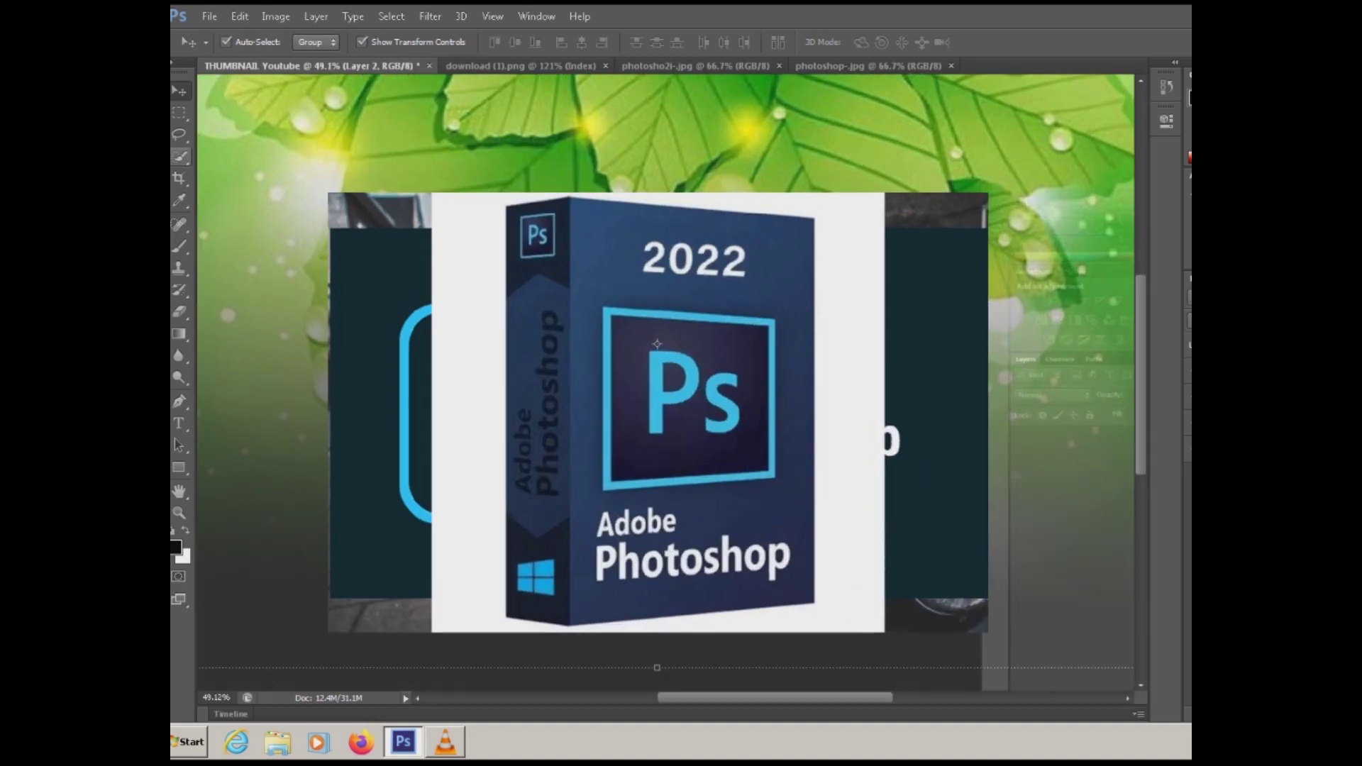
click(180, 112)
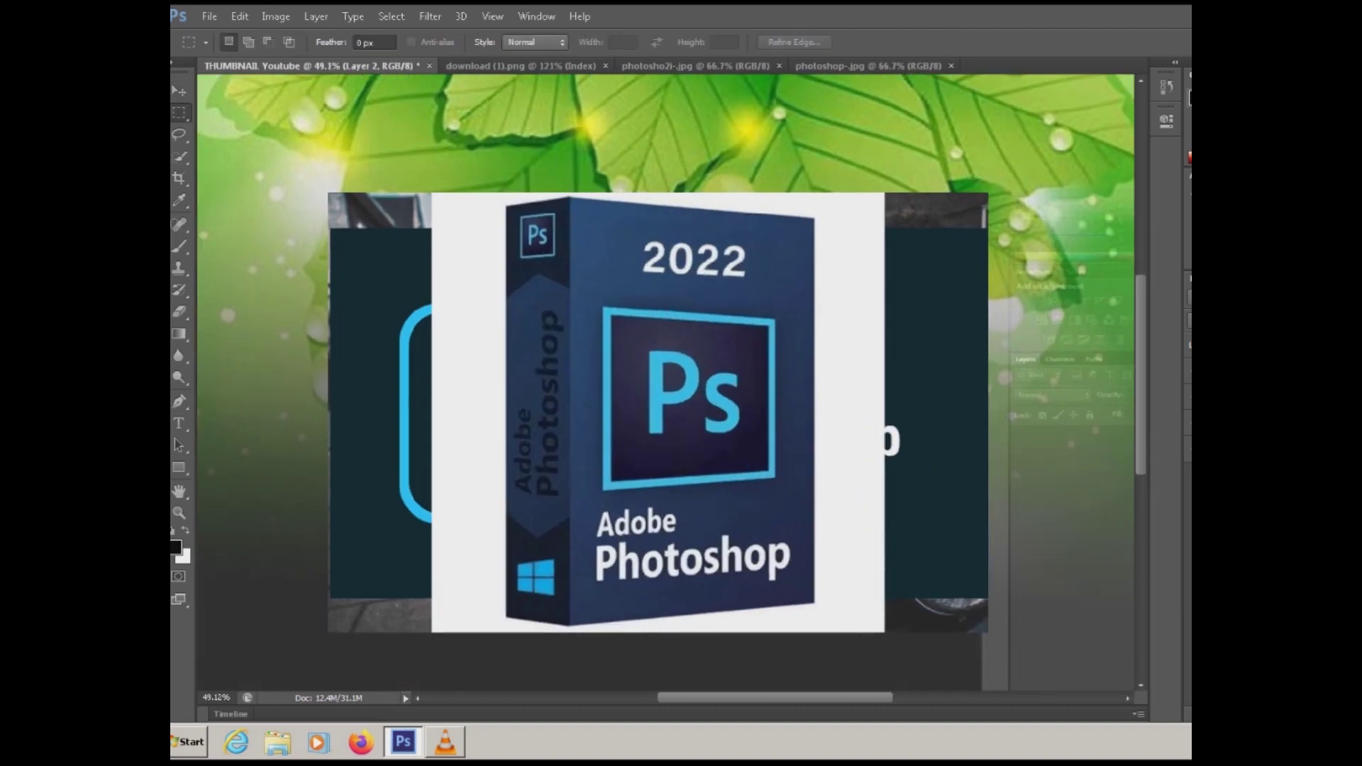
Marquee the Photoshop box and remove the picture area outside it.
drag(491, 196, 817, 630)
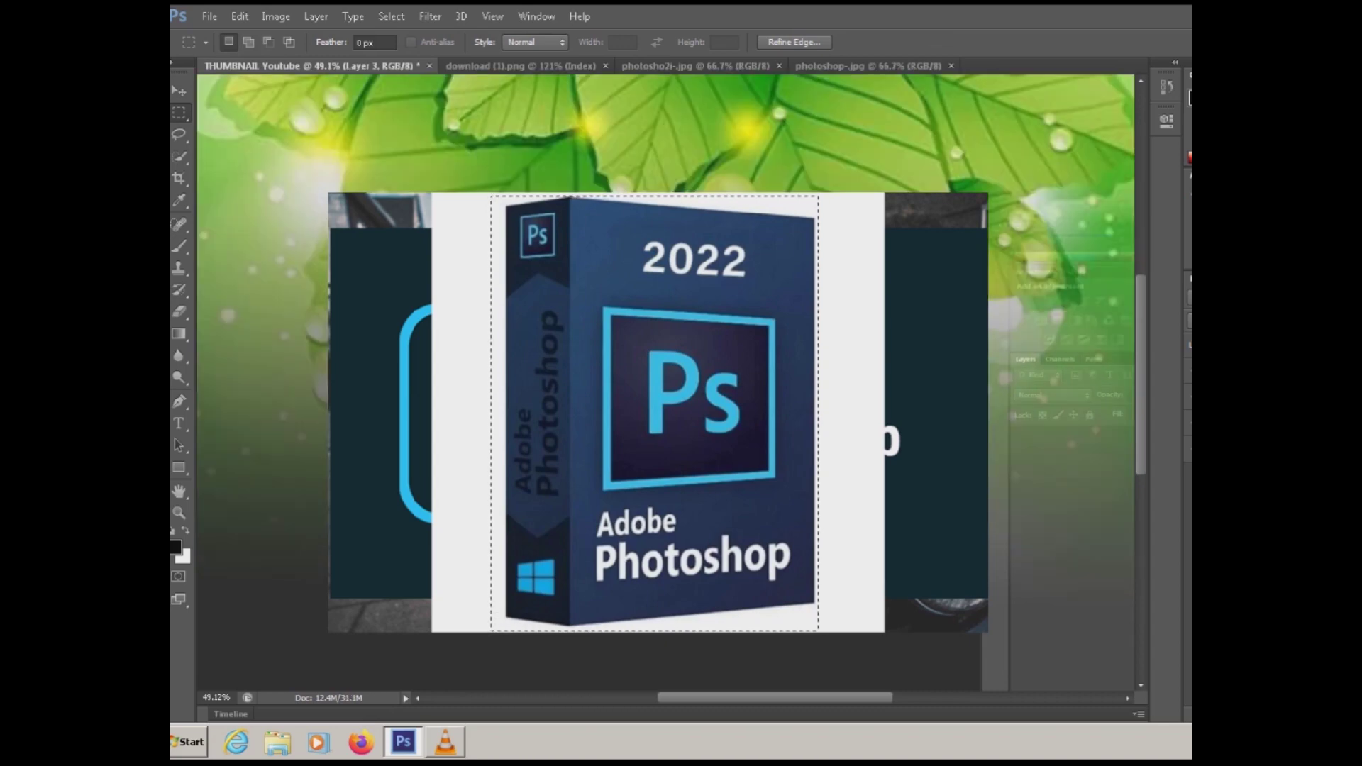
key(ctrl+j)
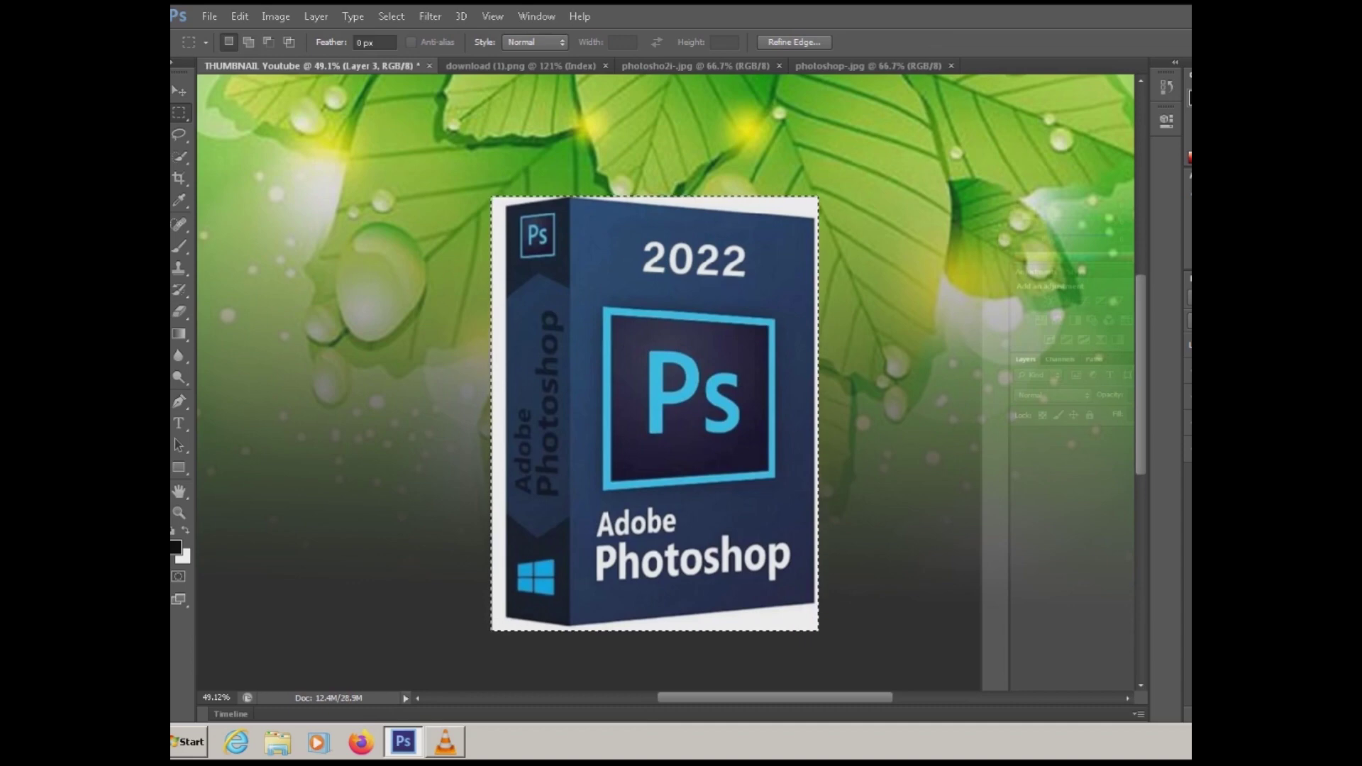
key(ctrl+d)
Select the white fringe around the box with the Magic Wand and delete it.
right_click(180, 156)
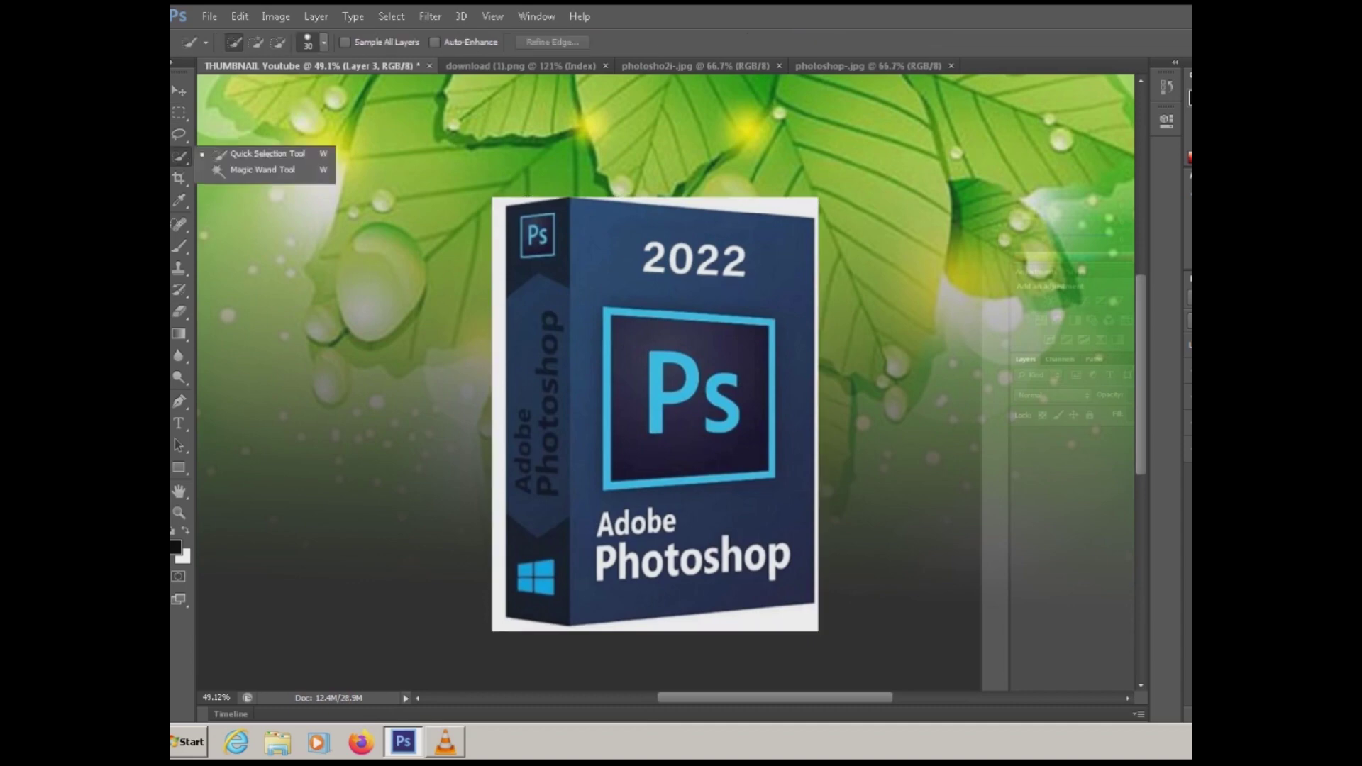
click(234, 175)
click(816, 425)
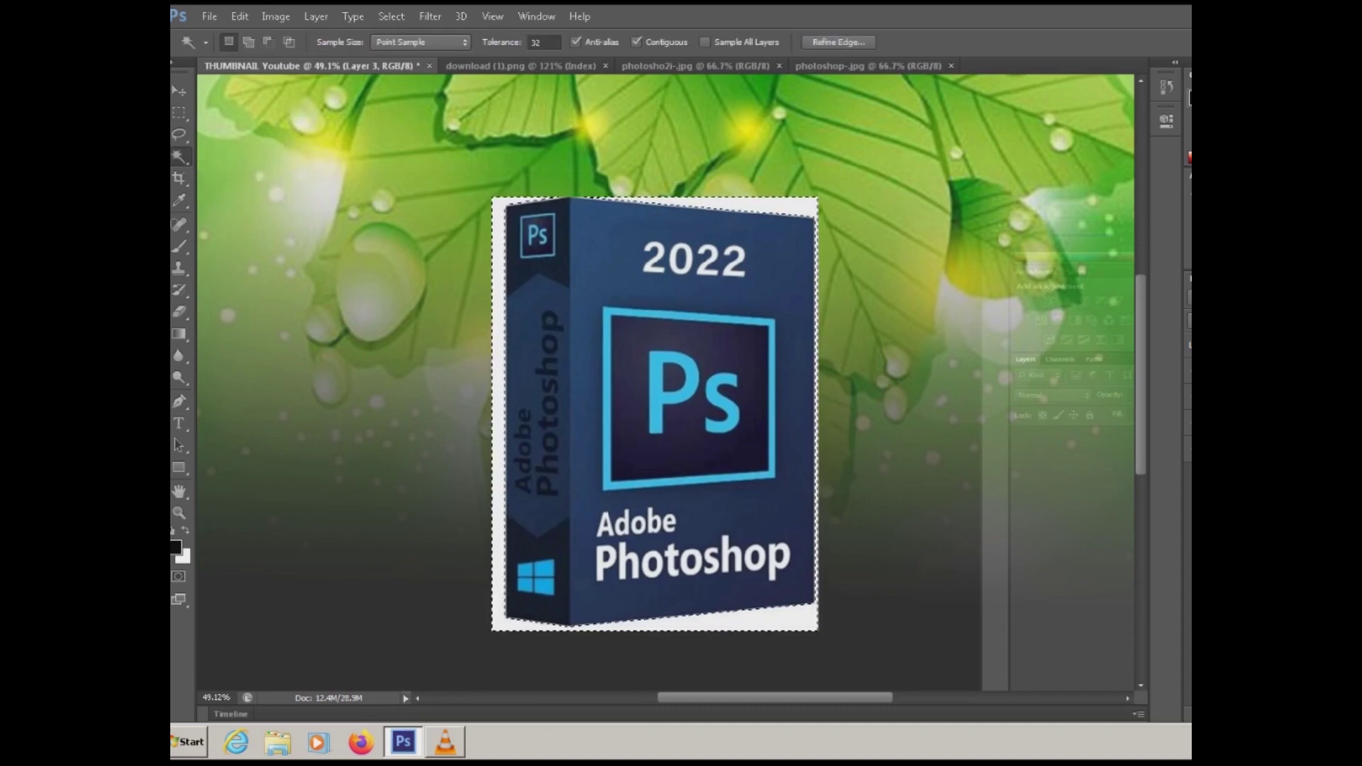
key(Delete)
key(ctrl+d)
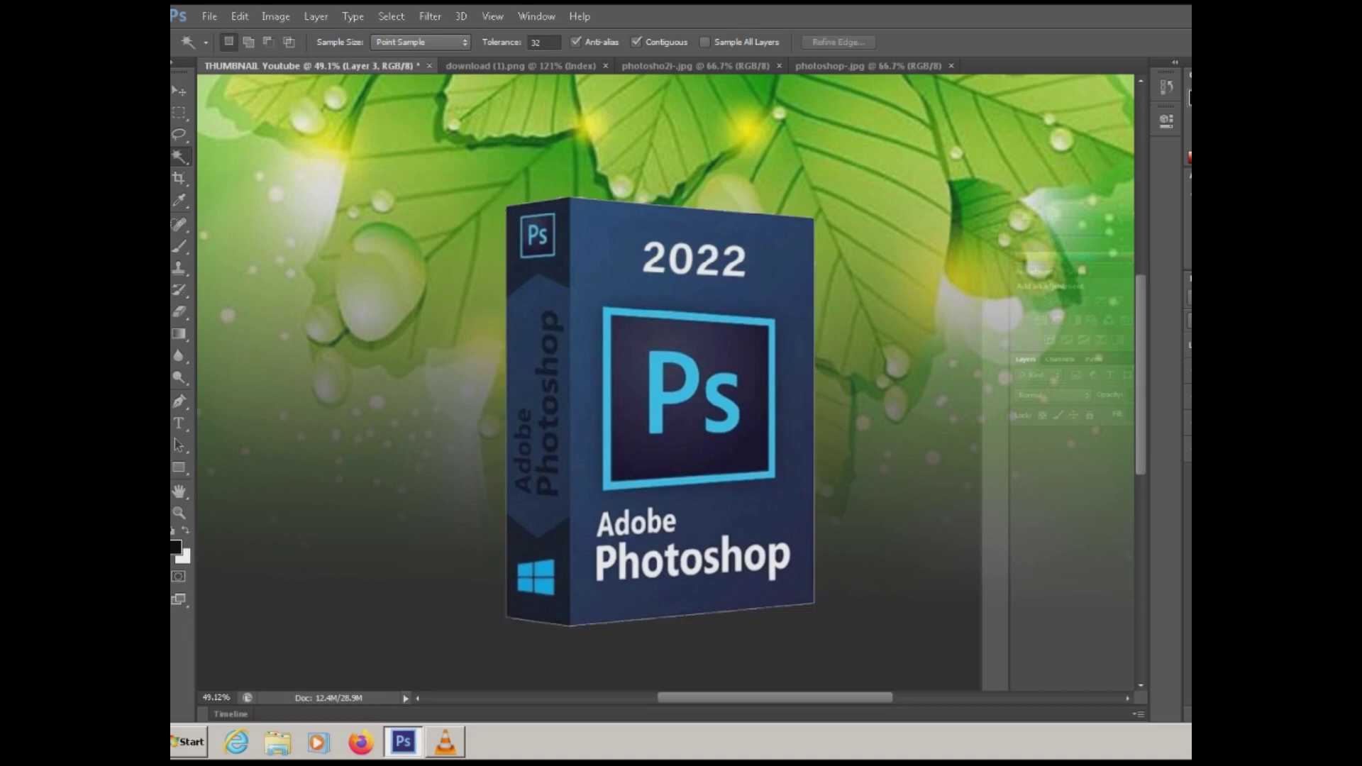
key(ctrl+minus)
Move the Photoshop box to the lower right of the thumbnail.
key(v)
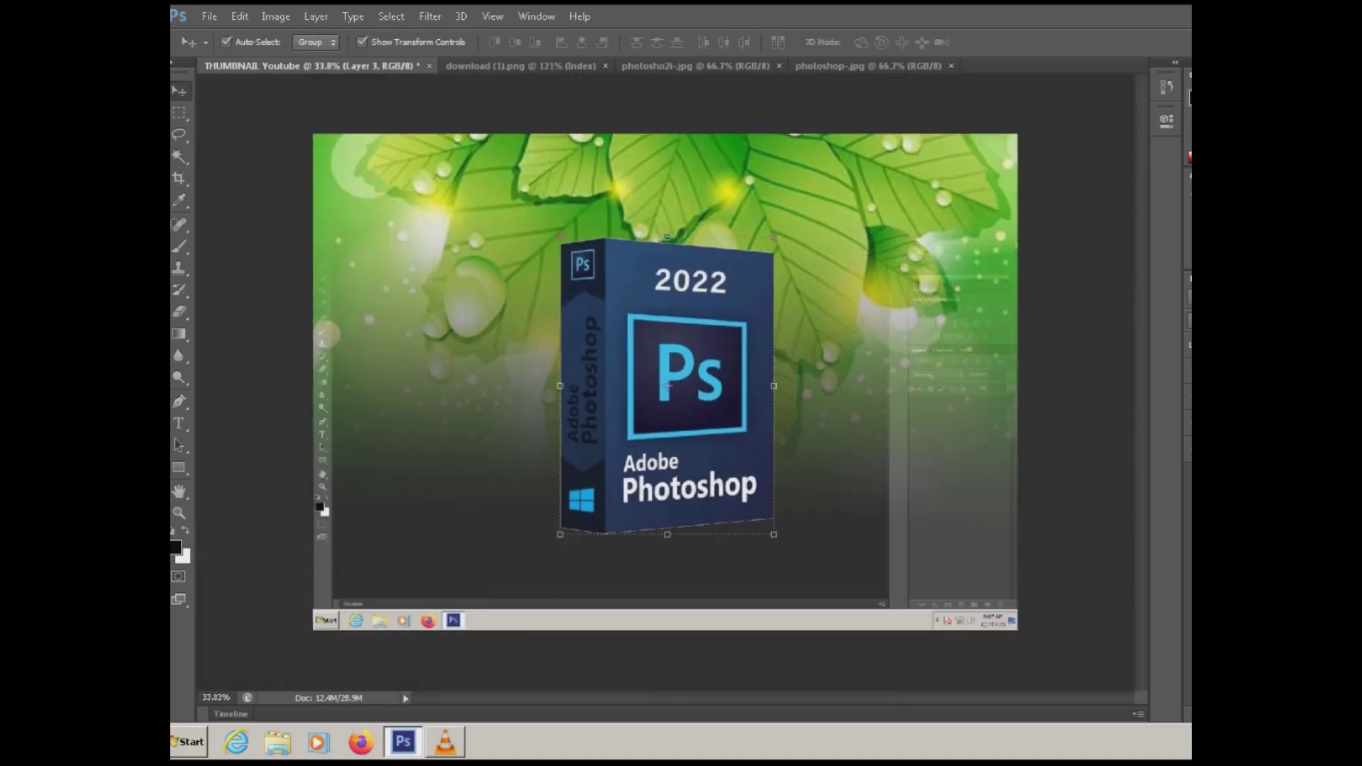
drag(667, 386, 893, 454)
key(ctrl+e)
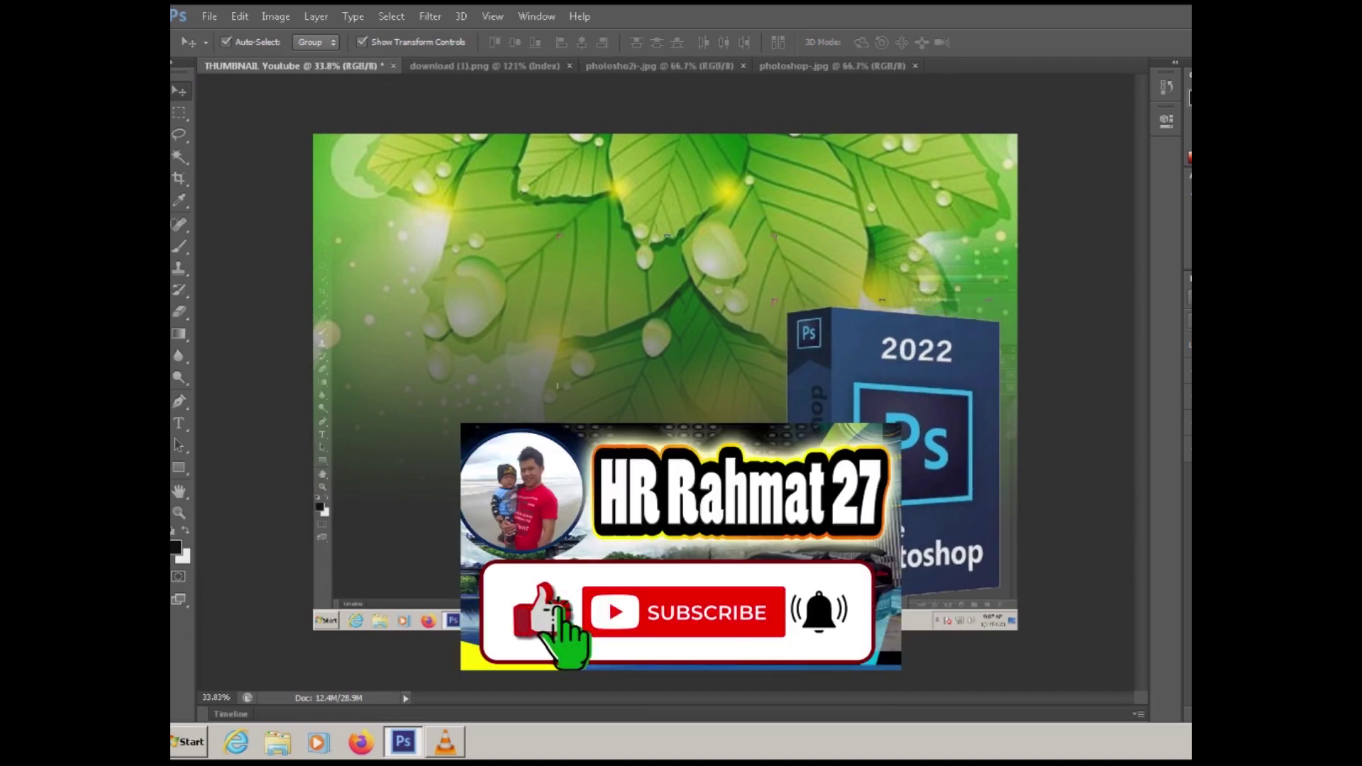
scroll(935, 360, up, 3)
scroll(935, 360, up, 2)
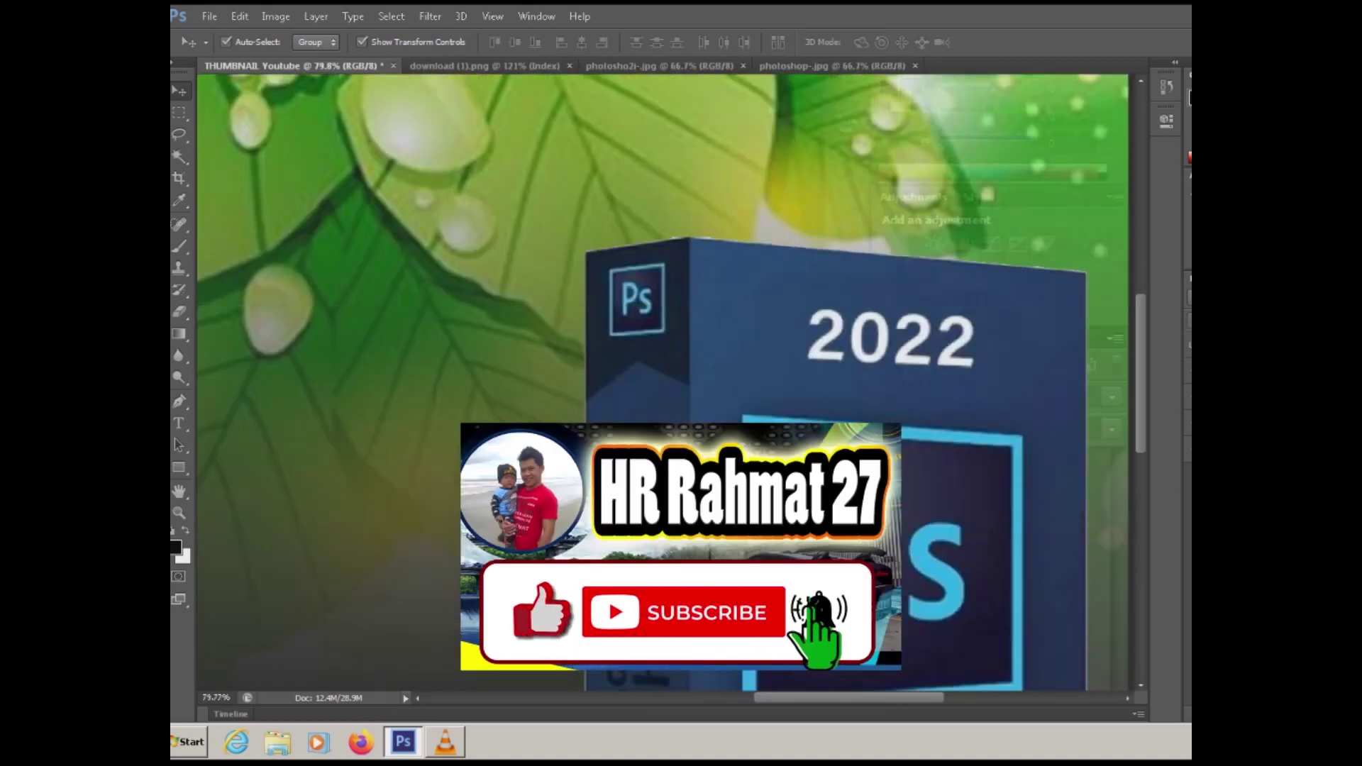
scroll(890, 340, up, 1)
scroll(890, 340, up, 1)
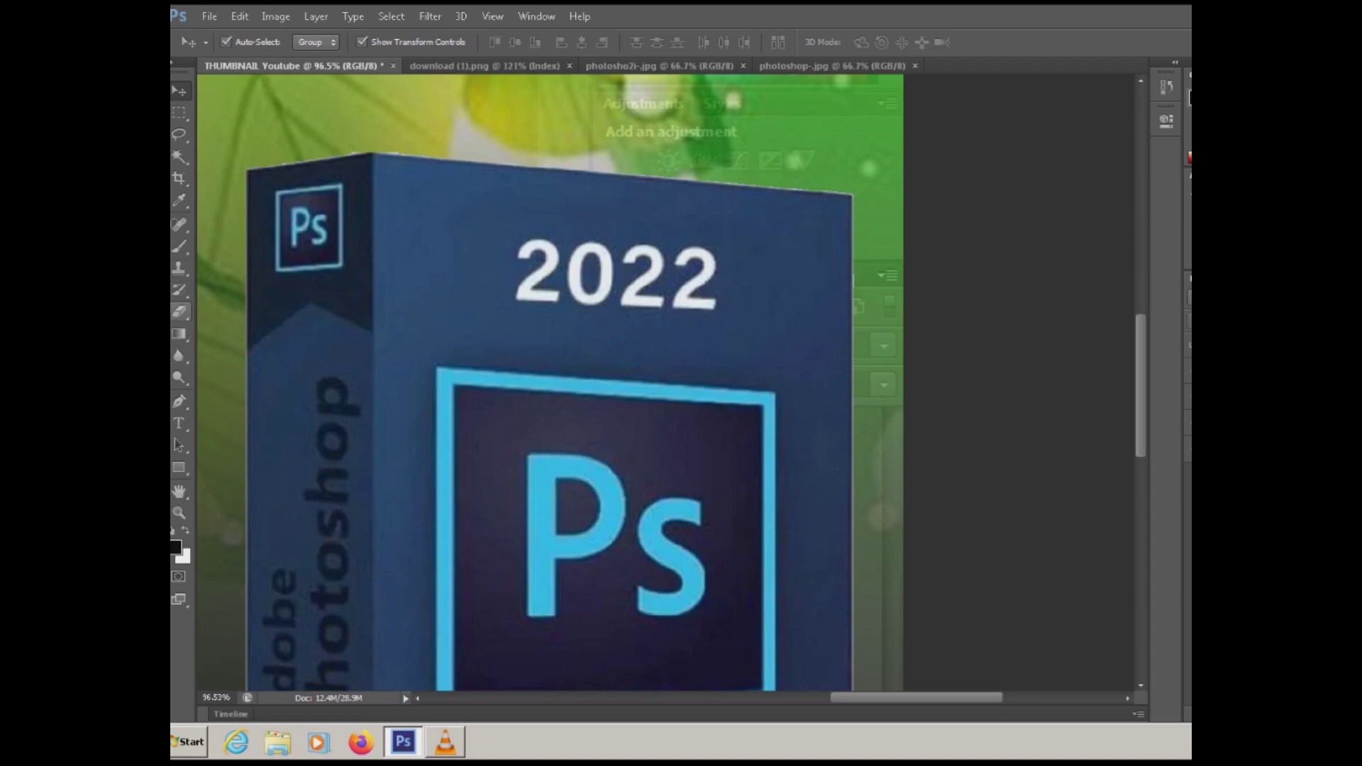
Patch out the 2022 text on the box with the Patch Tool using plain blue texture.
click(179, 290)
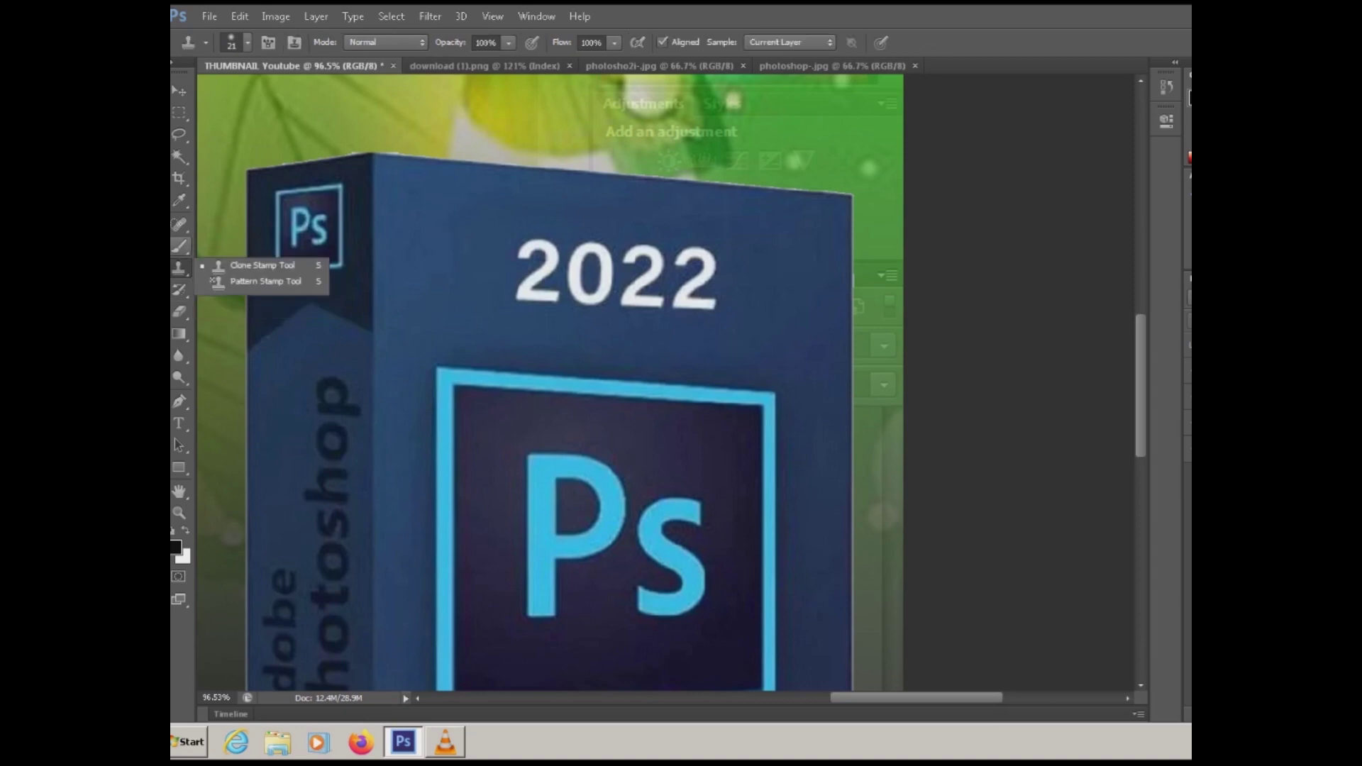
click(179, 246)
click(180, 224)
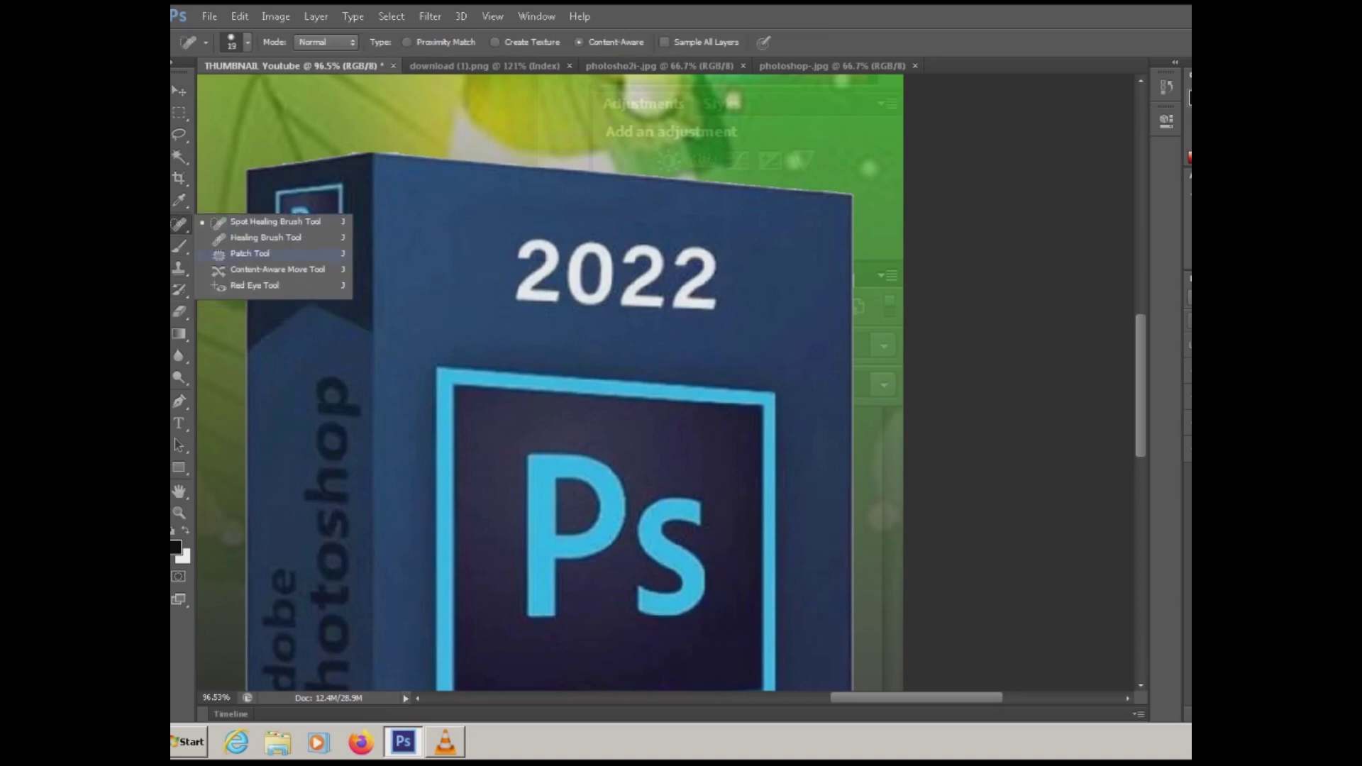
click(250, 253)
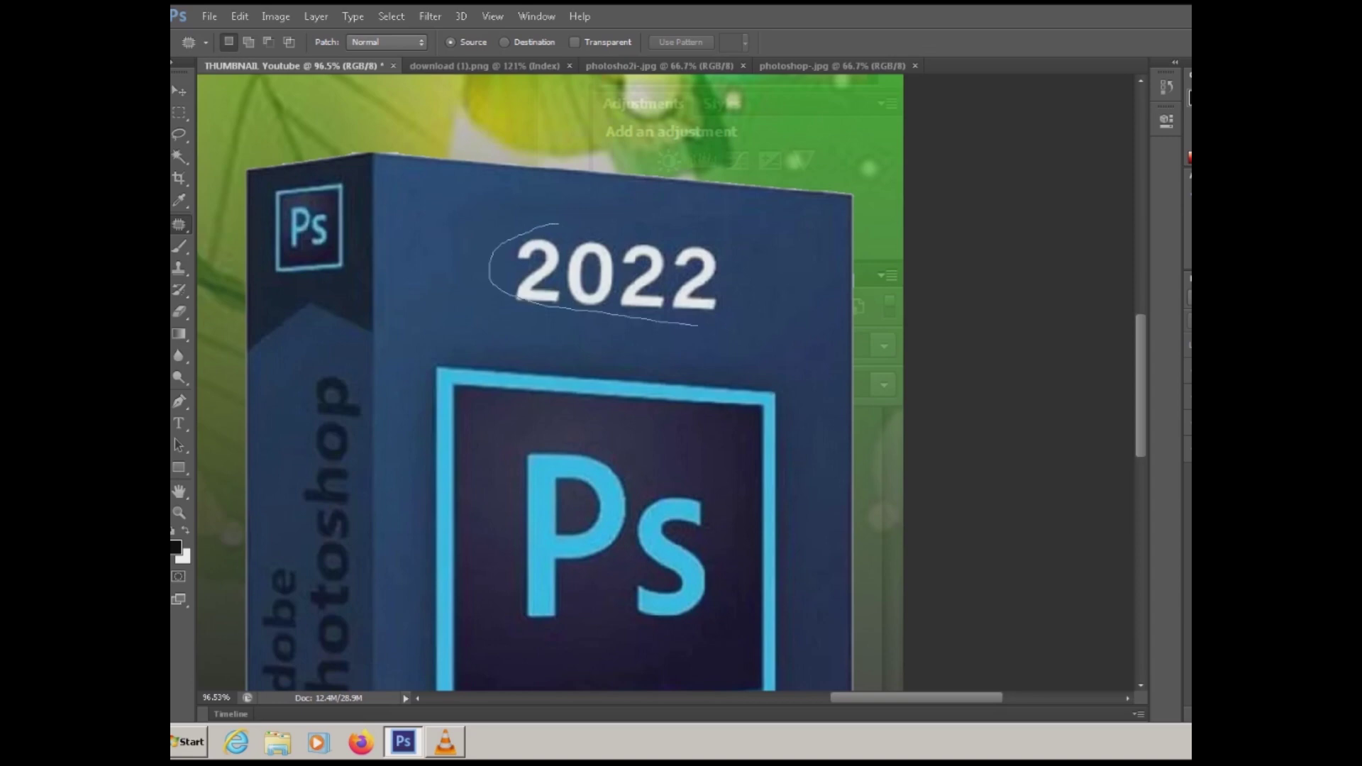
drag(555, 223, 553, 225)
click(768, 286)
drag(624, 277, 624, 354)
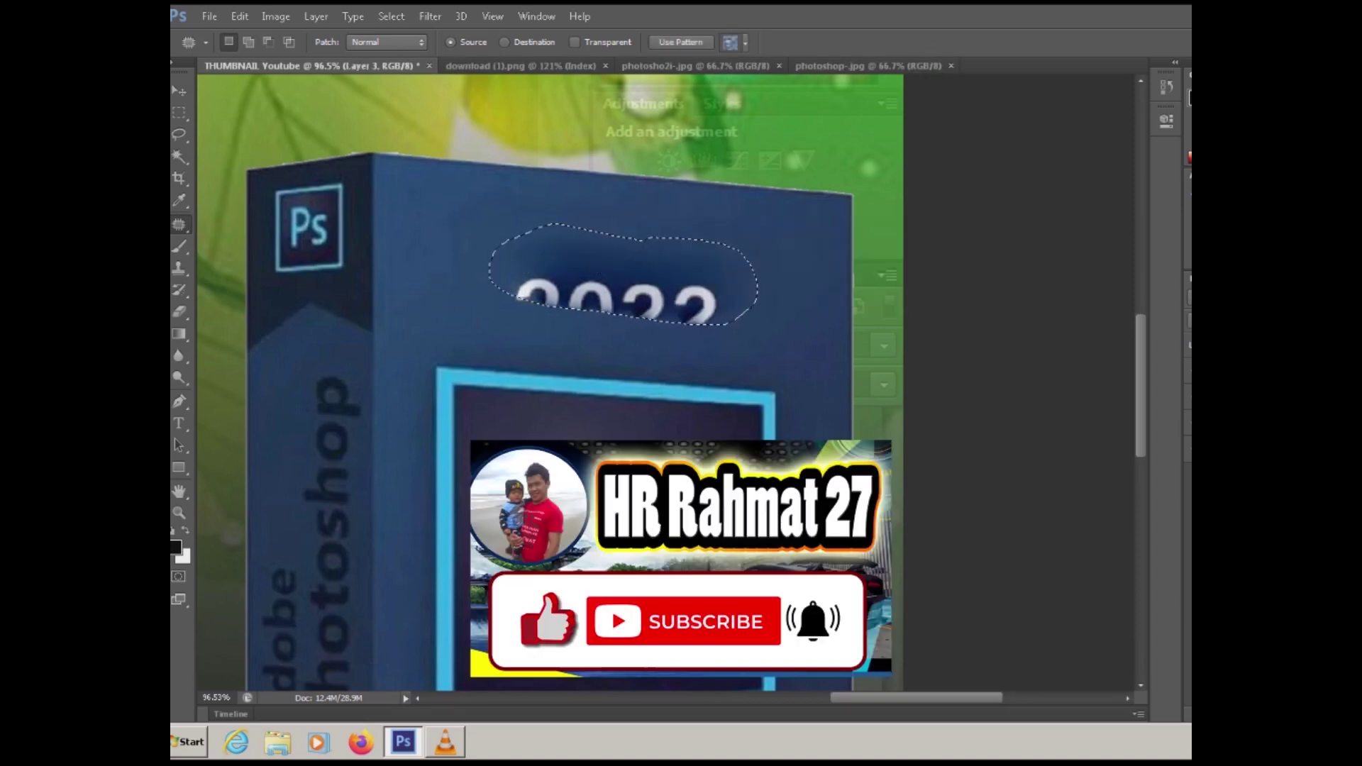
drag(624, 276, 557, 227)
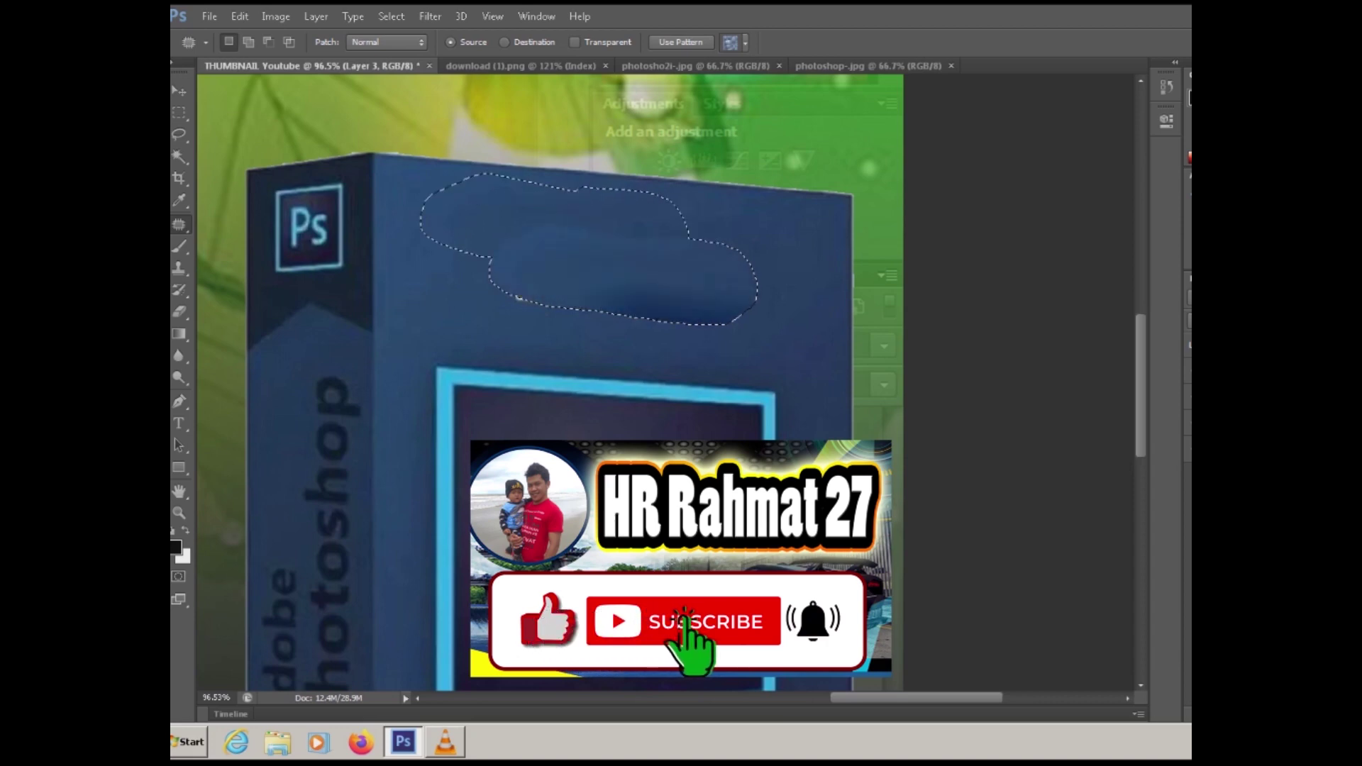
key(ctrl+d)
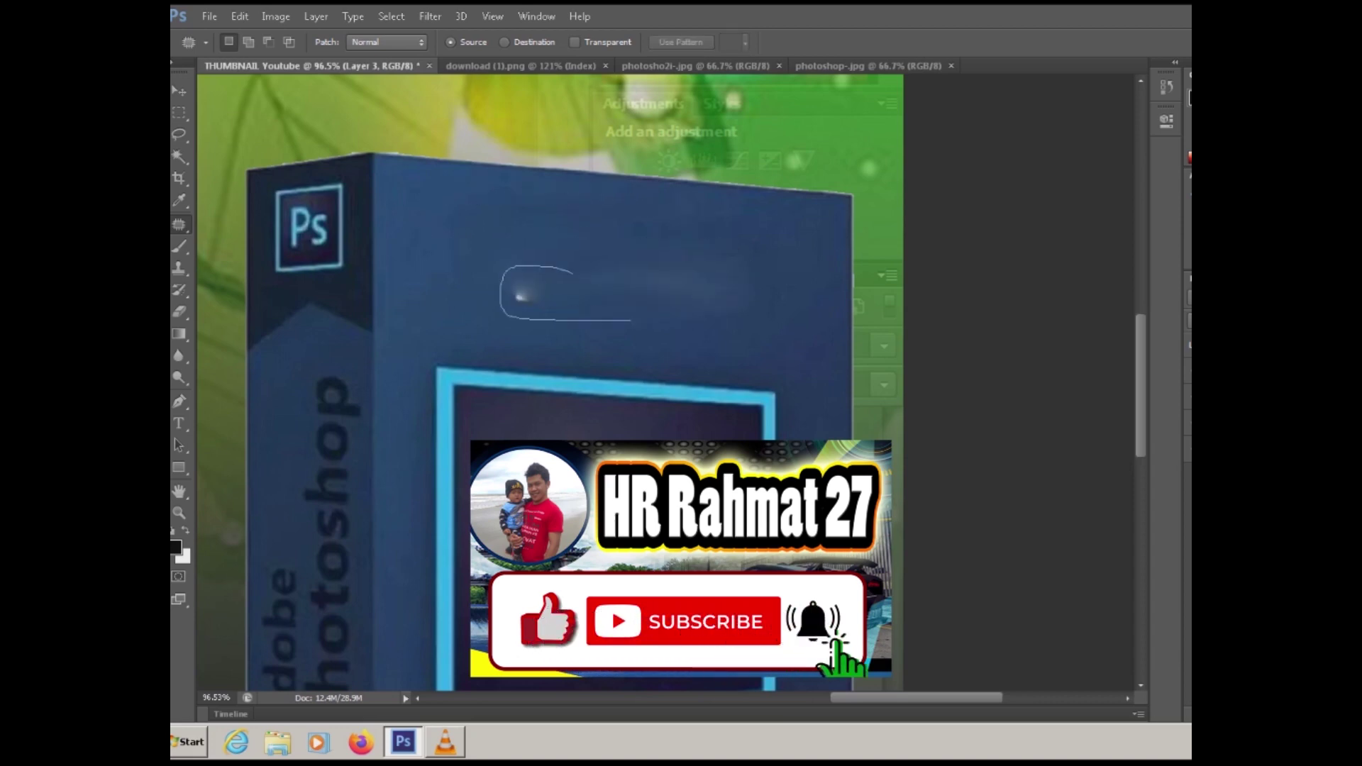
Patch the leftover spot where the 2022 text was with plain box texture.
drag(507, 273, 508, 271)
drag(610, 294, 557, 239)
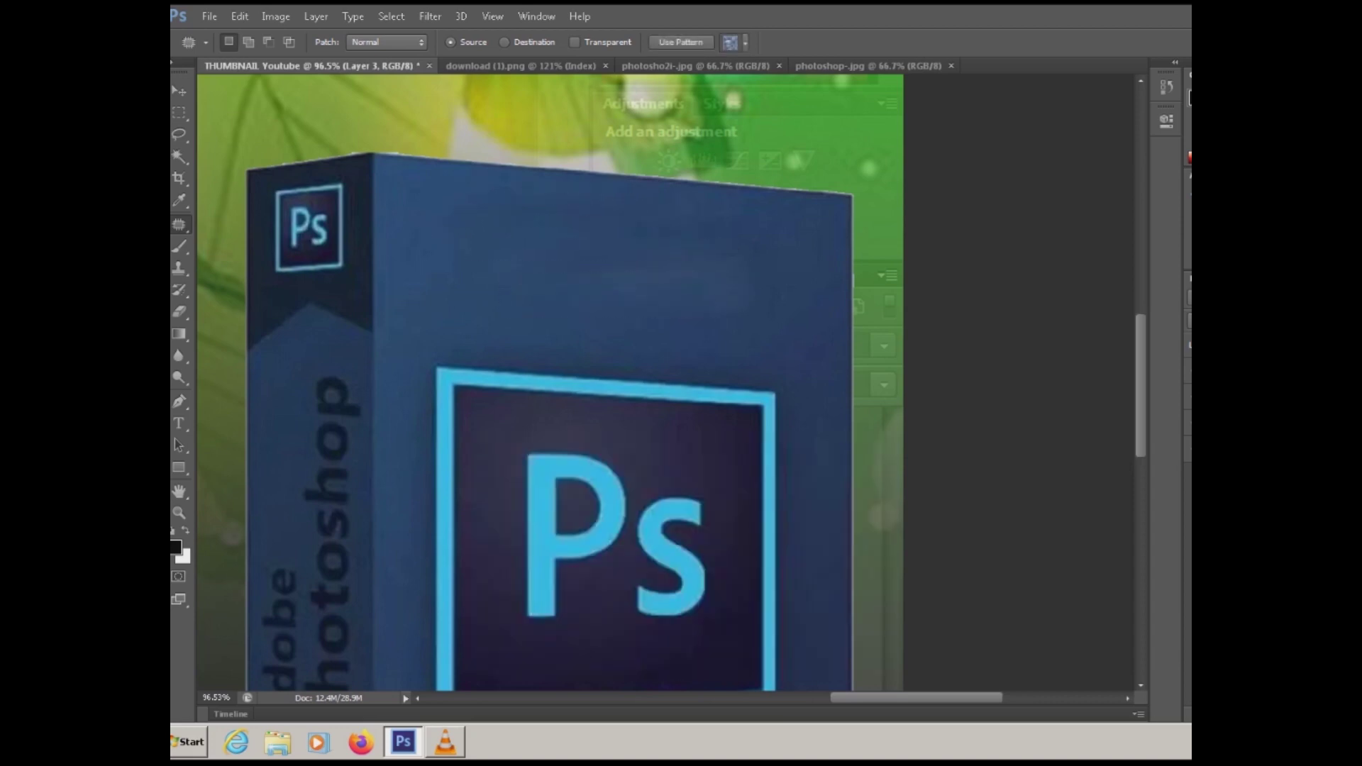
key(ctrl+d)
scroll(539, 383, down, 2)
scroll(539, 383, down, 1)
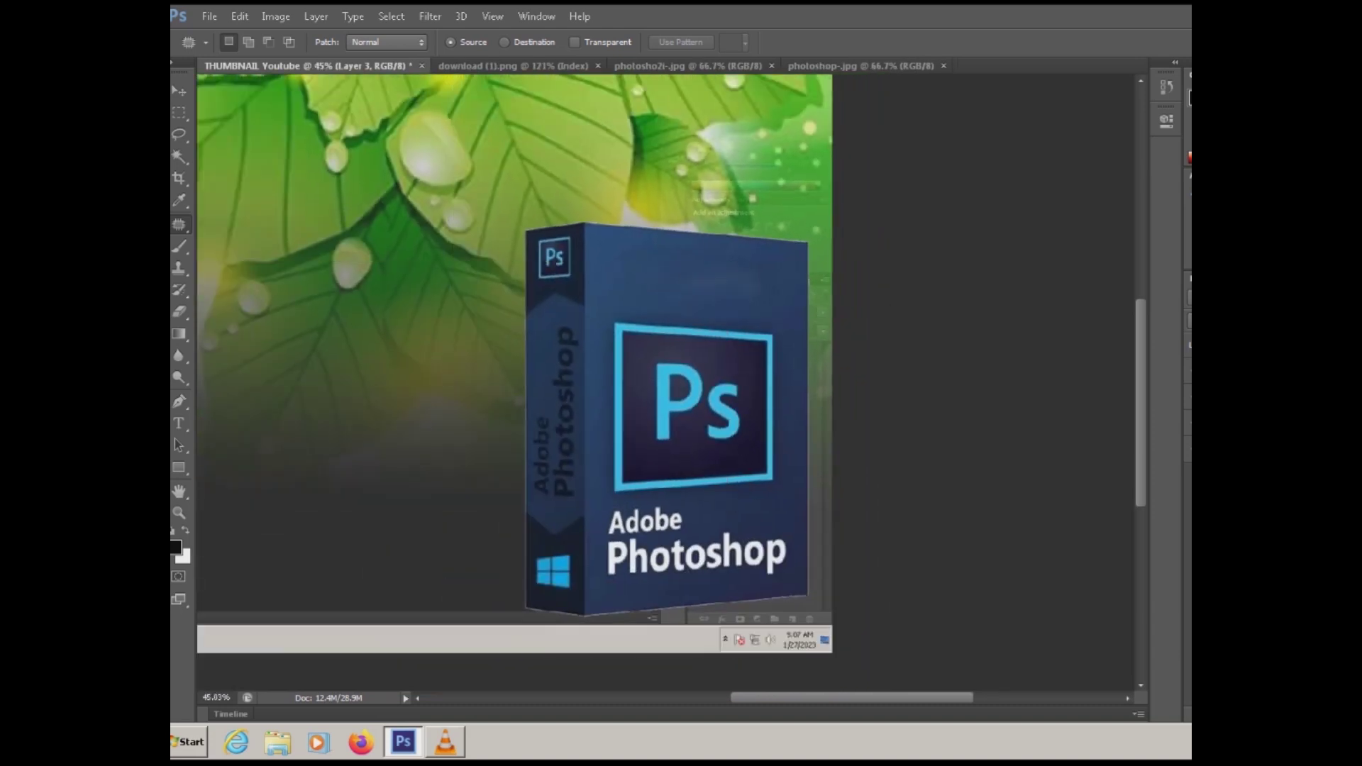
Zoom out to the whole thumbnail and reselect the Photoshop box layer (Layer 3) with the Move tool.
key(v)
key(ctrl+minus)
key(ctrl+minus)
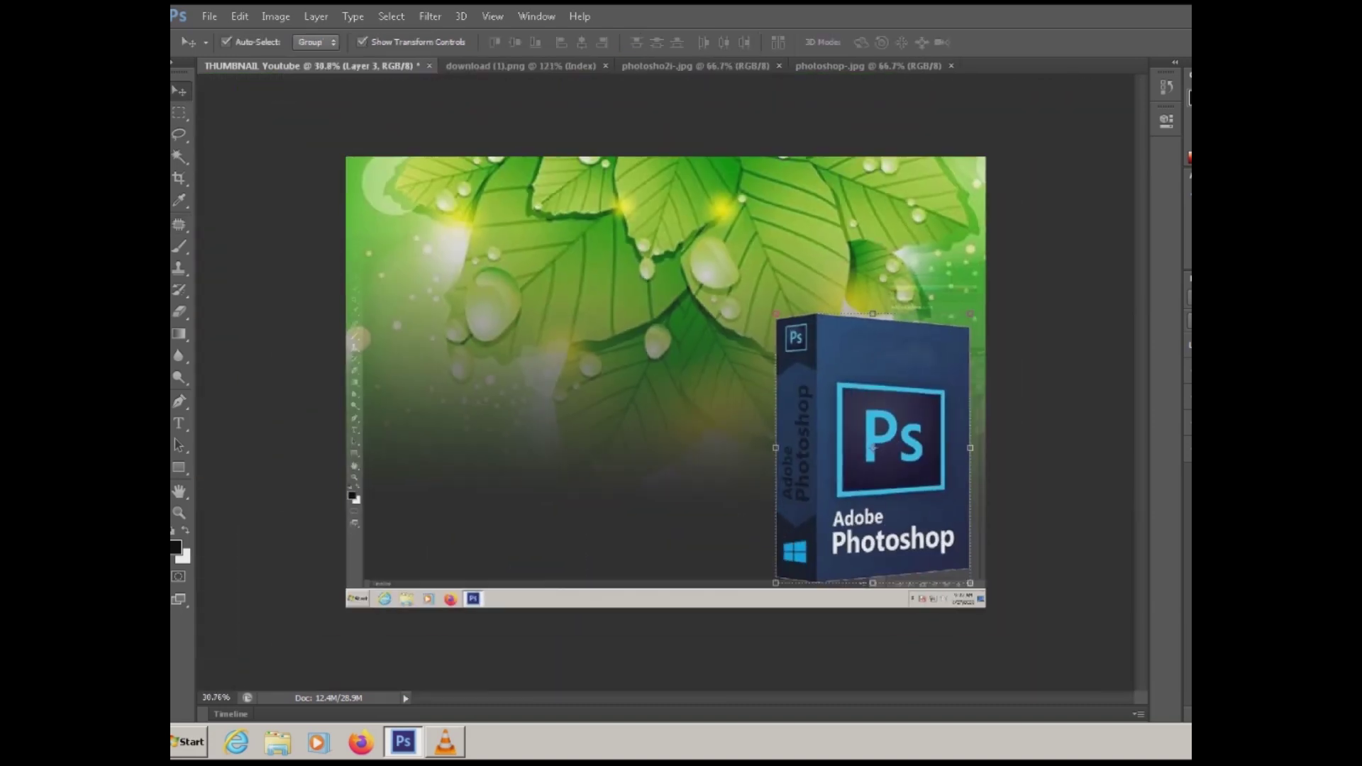
key(ctrl+e)
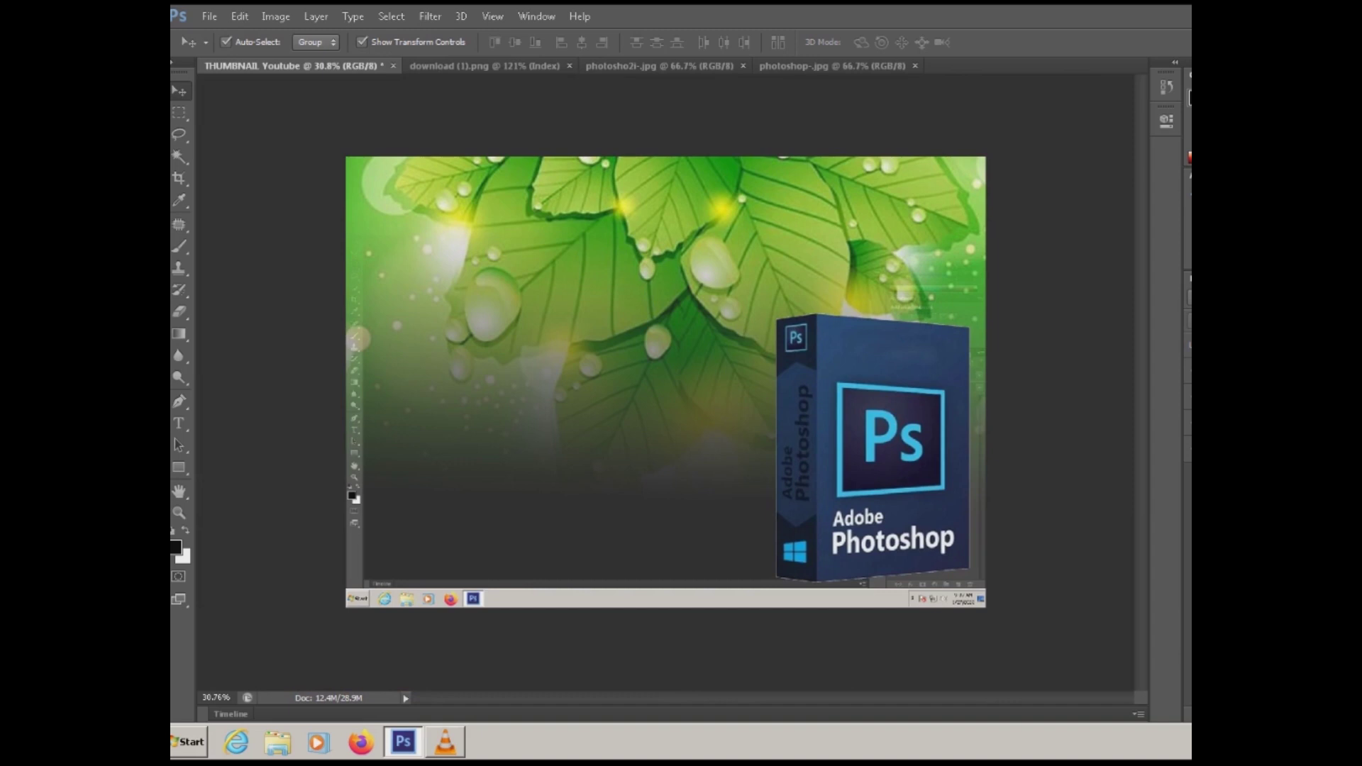
click(872, 447)
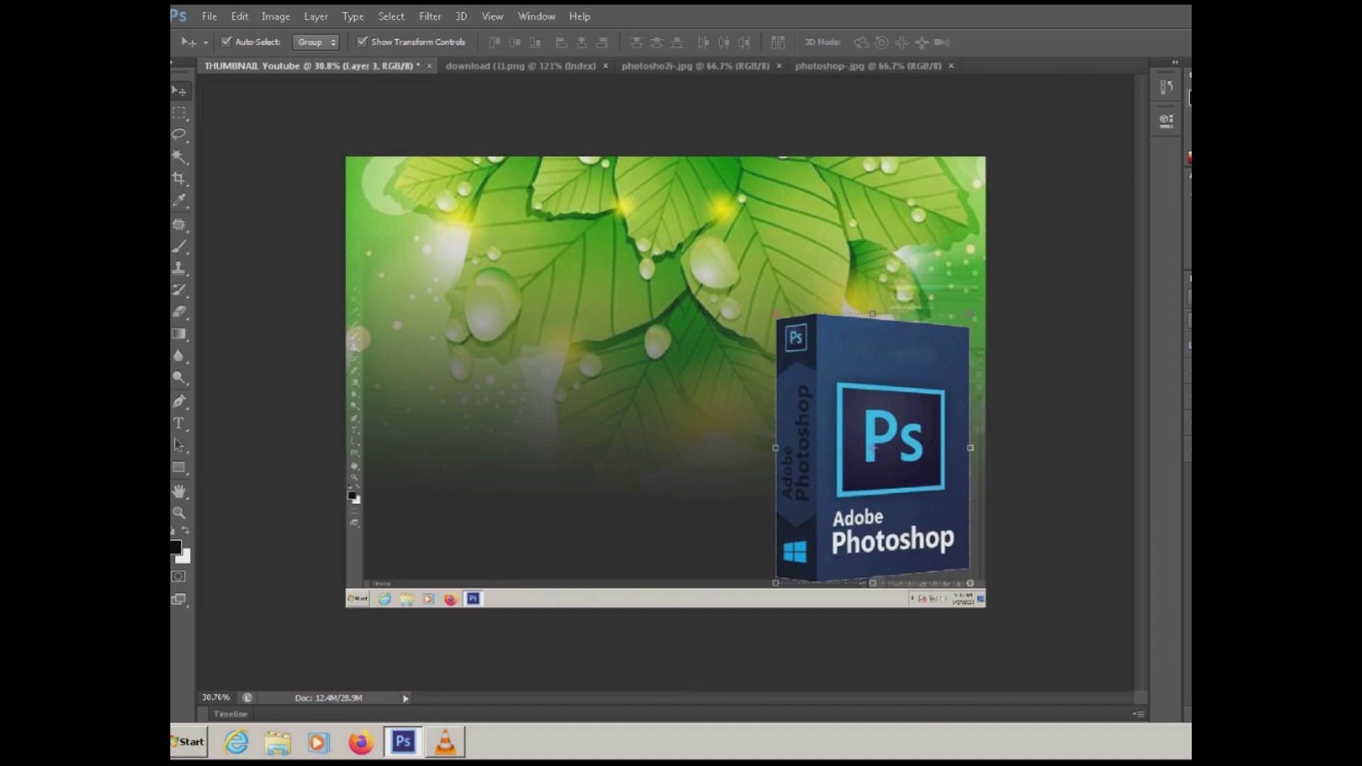
Close the downloaded Ps icon image and the boxed Photoshop 2022 image.
click(582, 66)
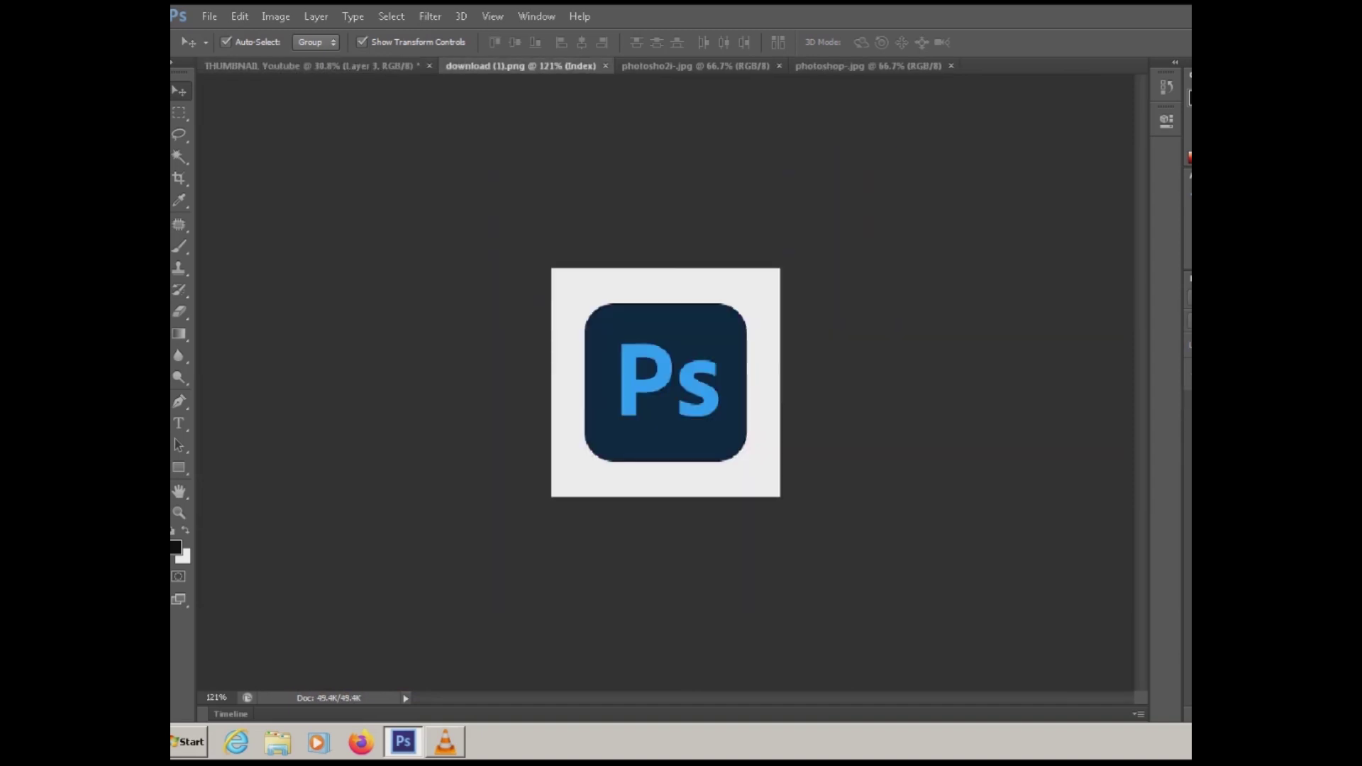
click(605, 65)
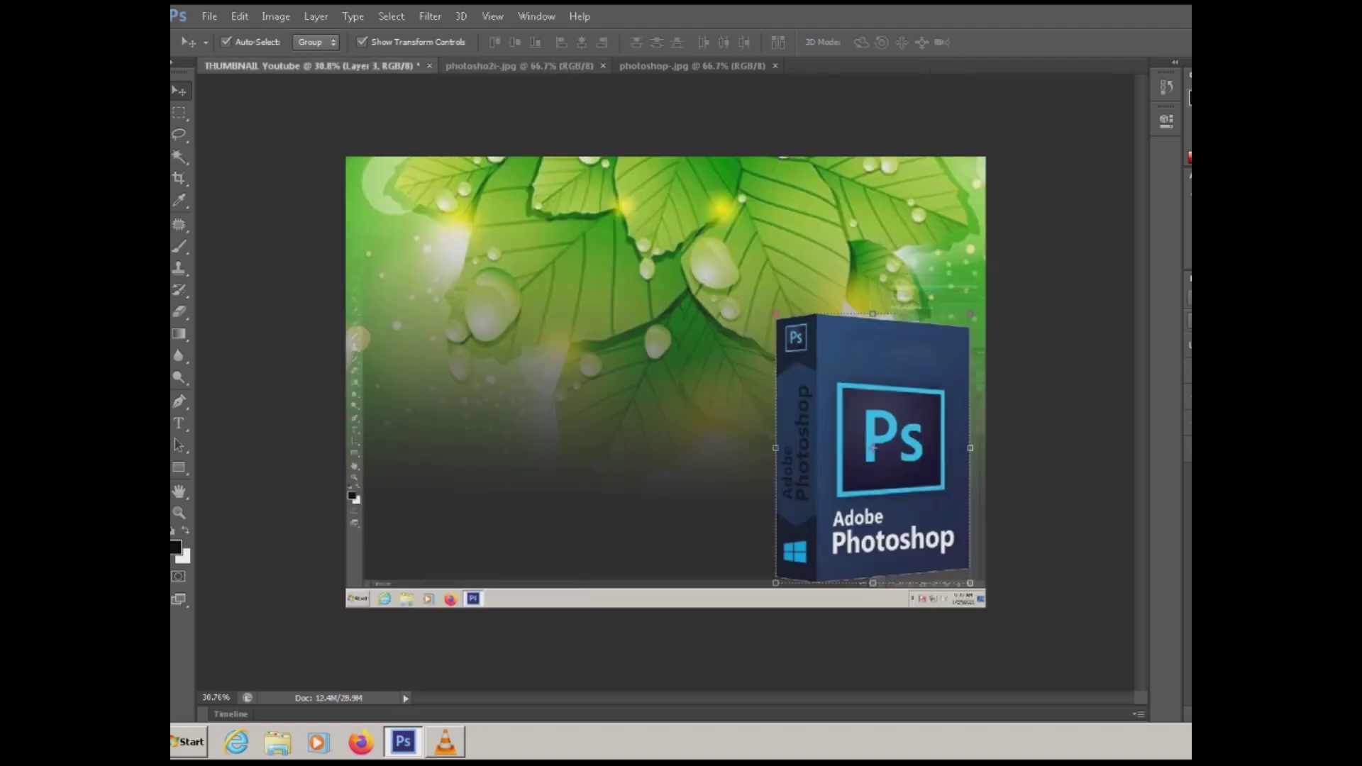
click(496, 65)
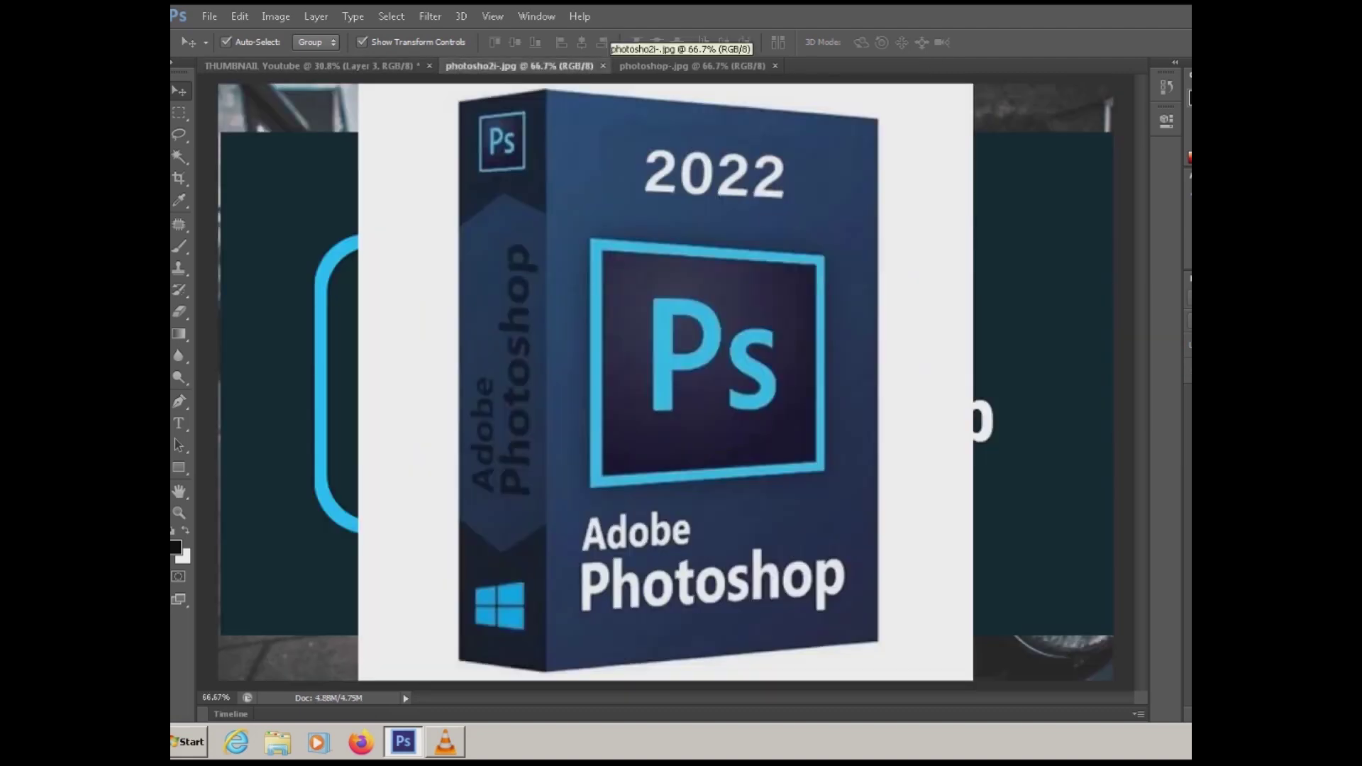
click(602, 66)
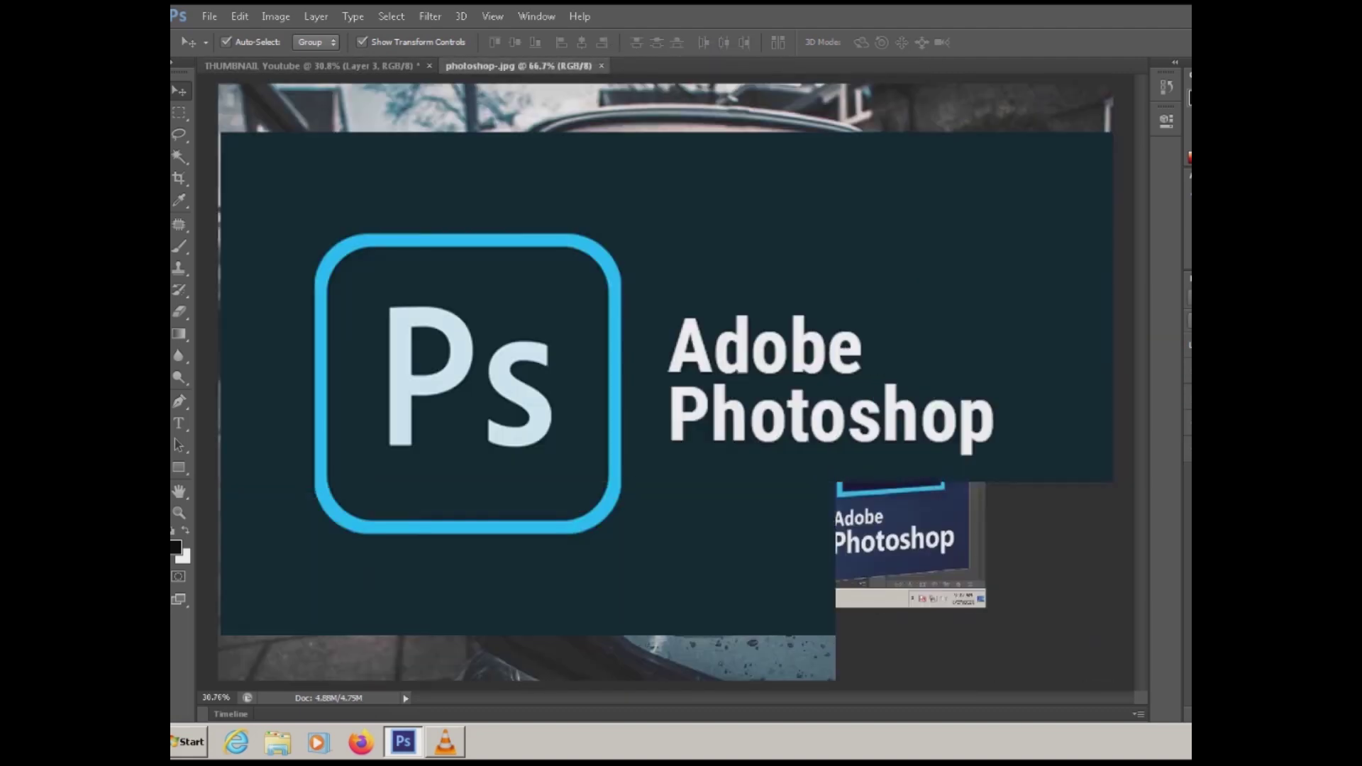
Marquee-select the Ps logo with its Adobe Photoshop title and paste it into the thumbnail as Layer 4.
scroll(666, 382, down, 2)
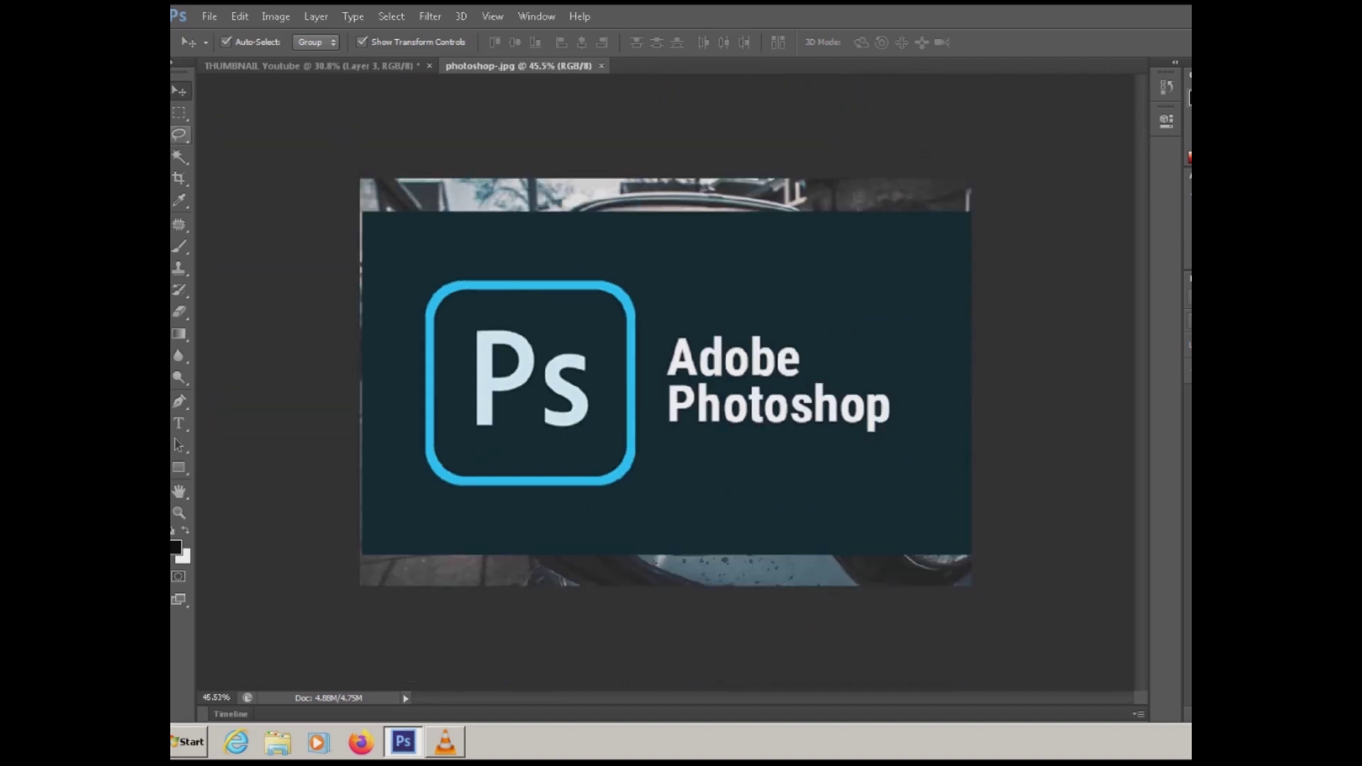
key(m)
drag(385, 259, 942, 508)
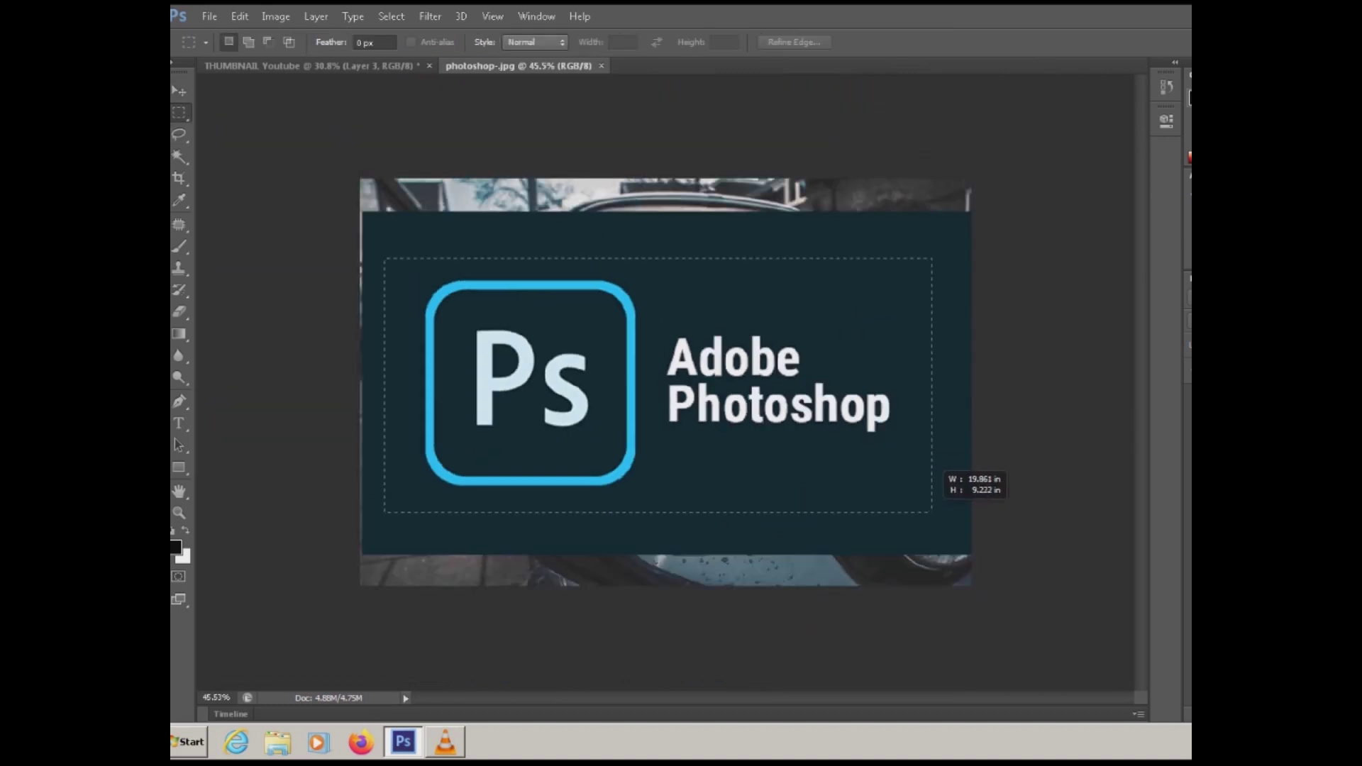
key(v)
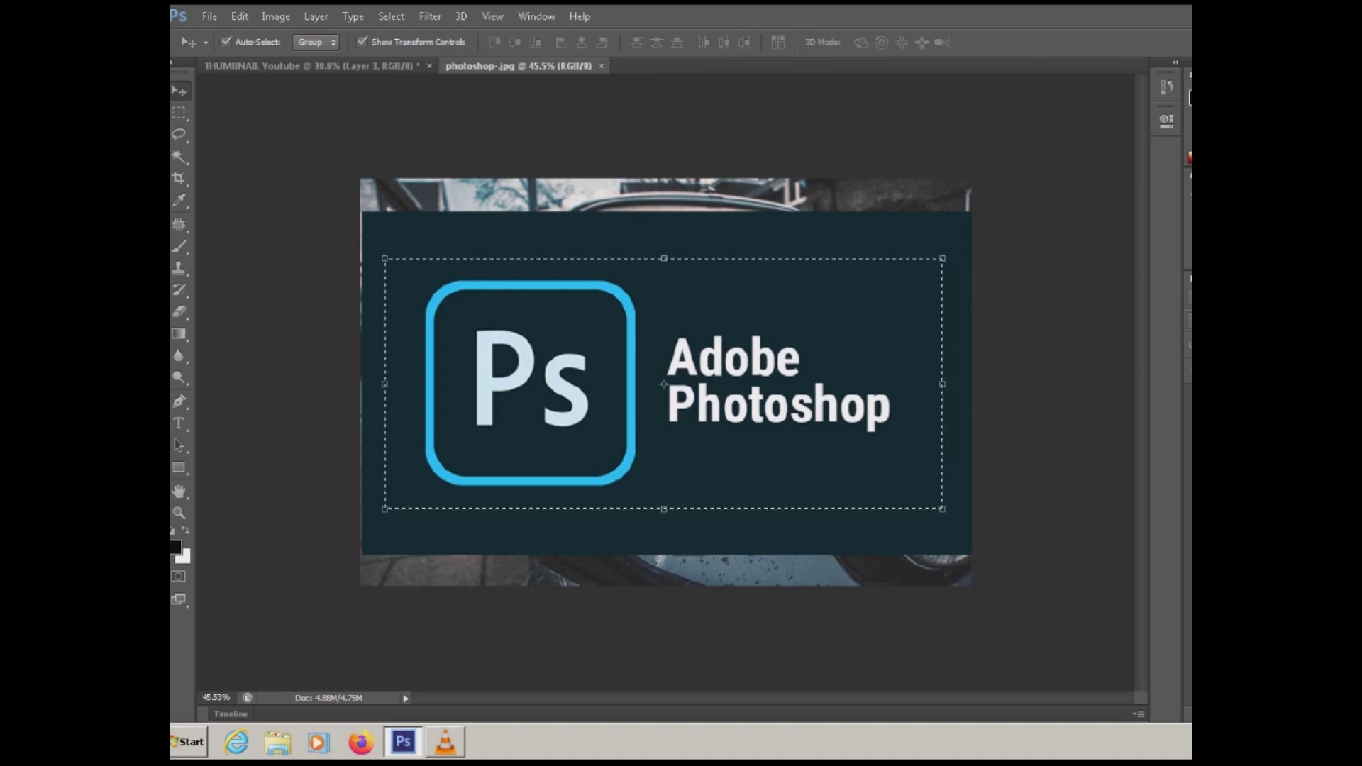
drag(663, 383, 532, 168)
key(ctrl+Tab)
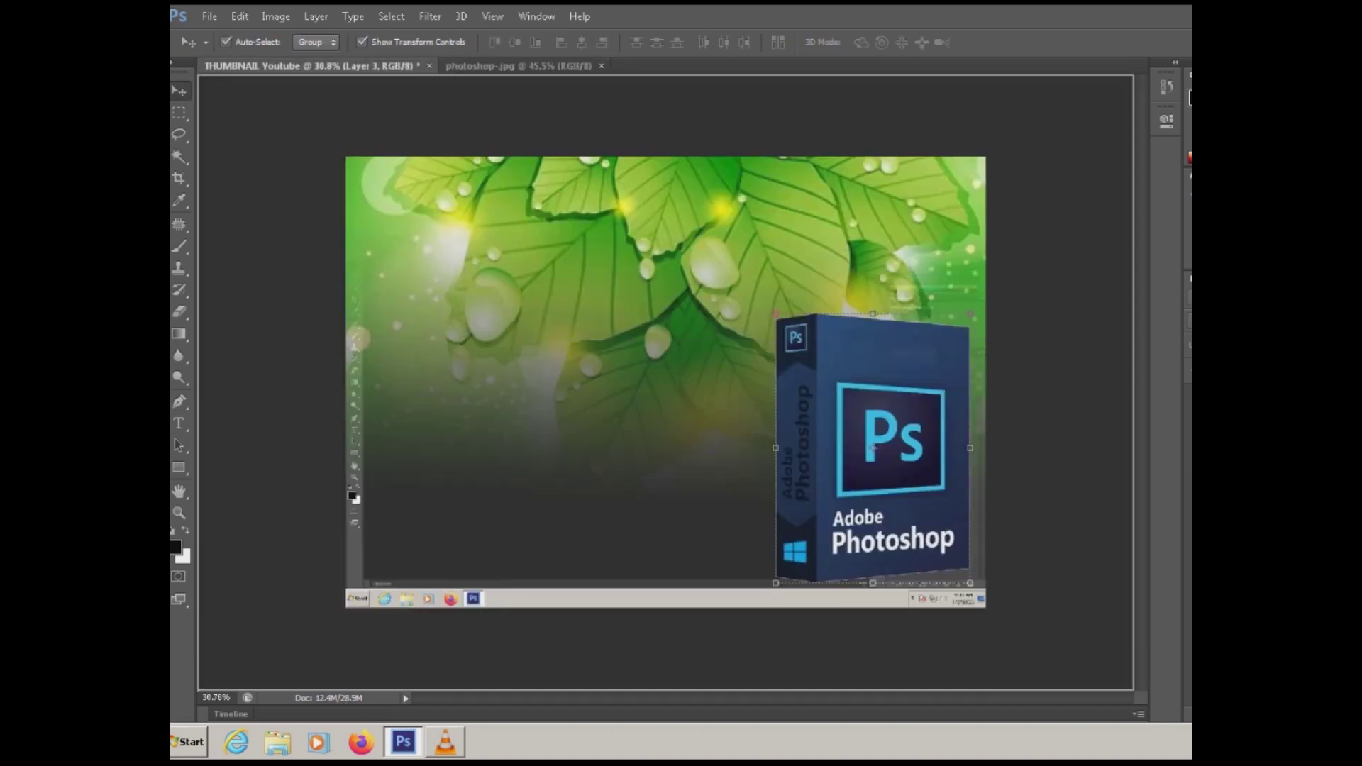
key(ctrl+v)
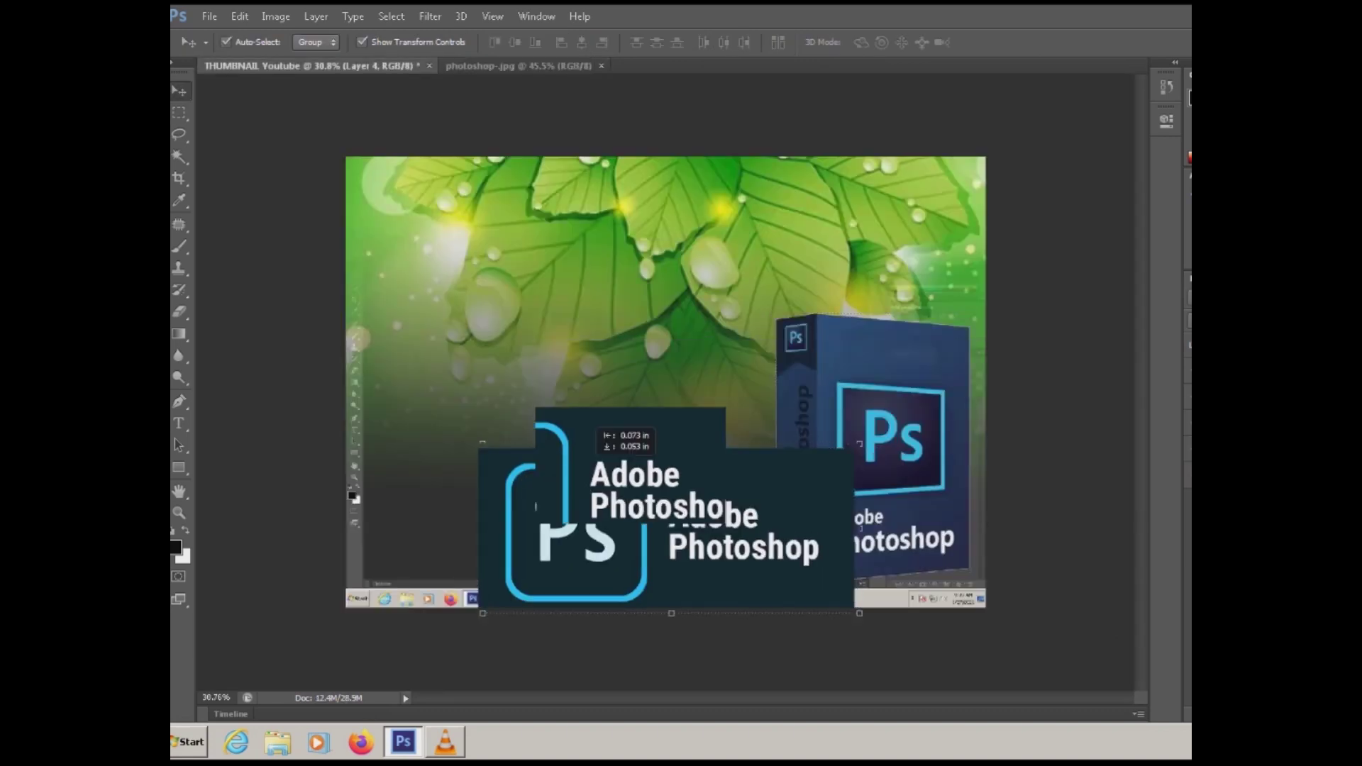
Scale the Layer 4 logo banner to about 74% and move it bottom-left beside the box.
drag(666, 460, 560, 433)
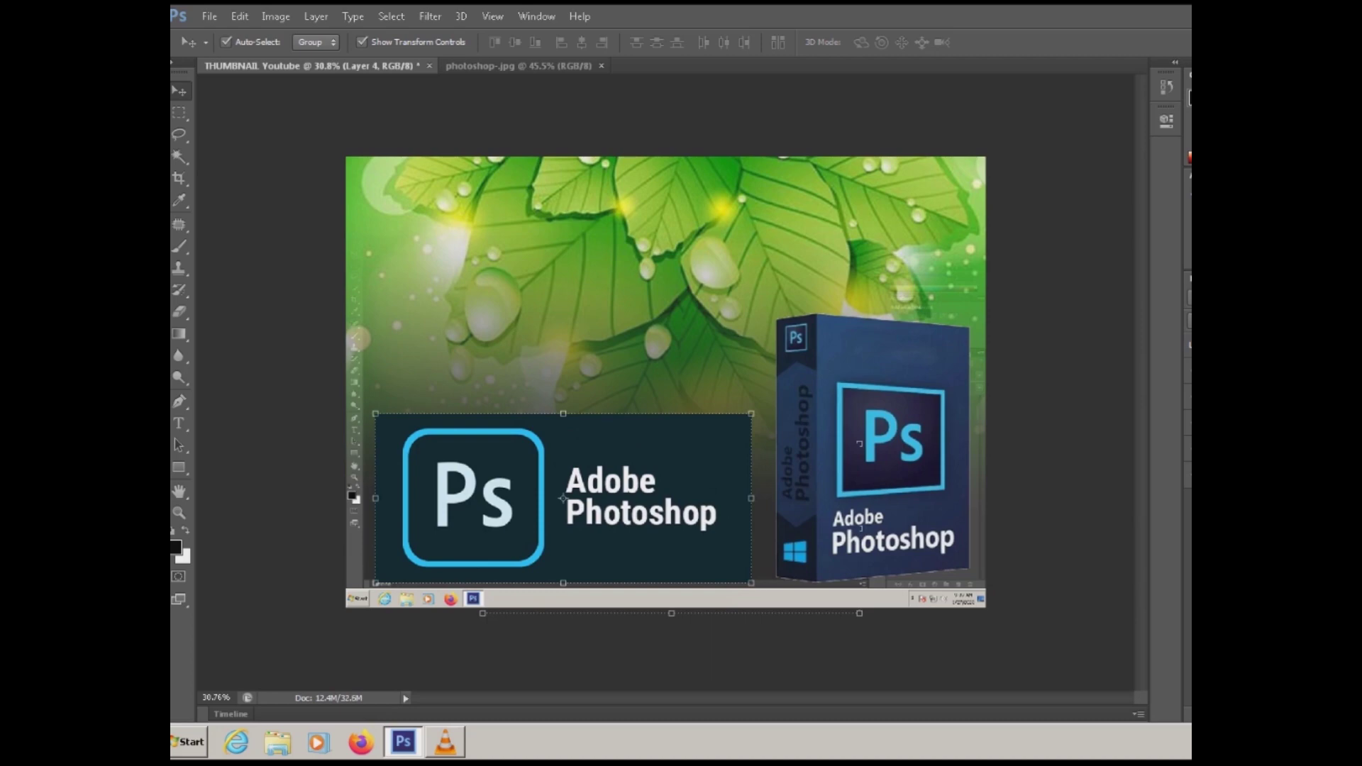
mouse_move(751, 413)
mouse_down()
mouse_move(654, 457)
mouse_move(663, 496)
mouse_up()
key(Return)
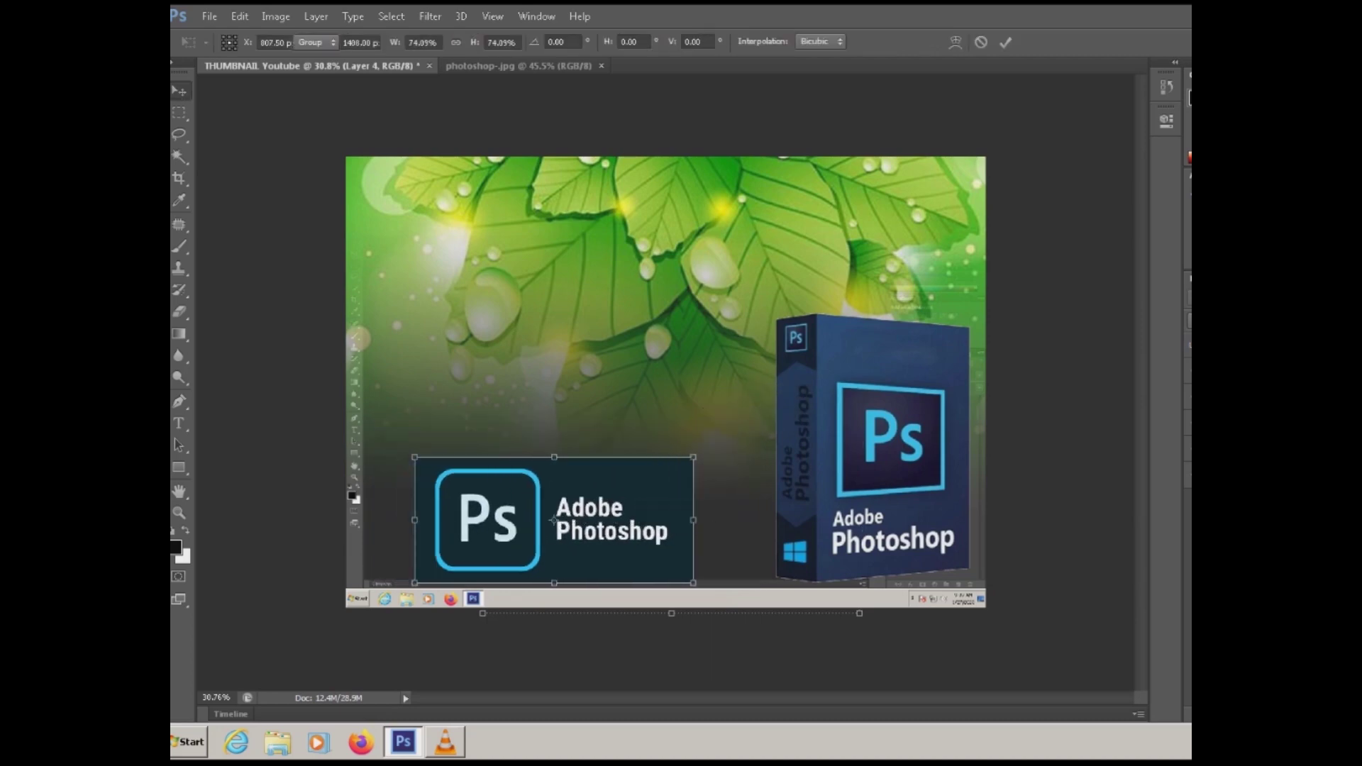
click(873, 447)
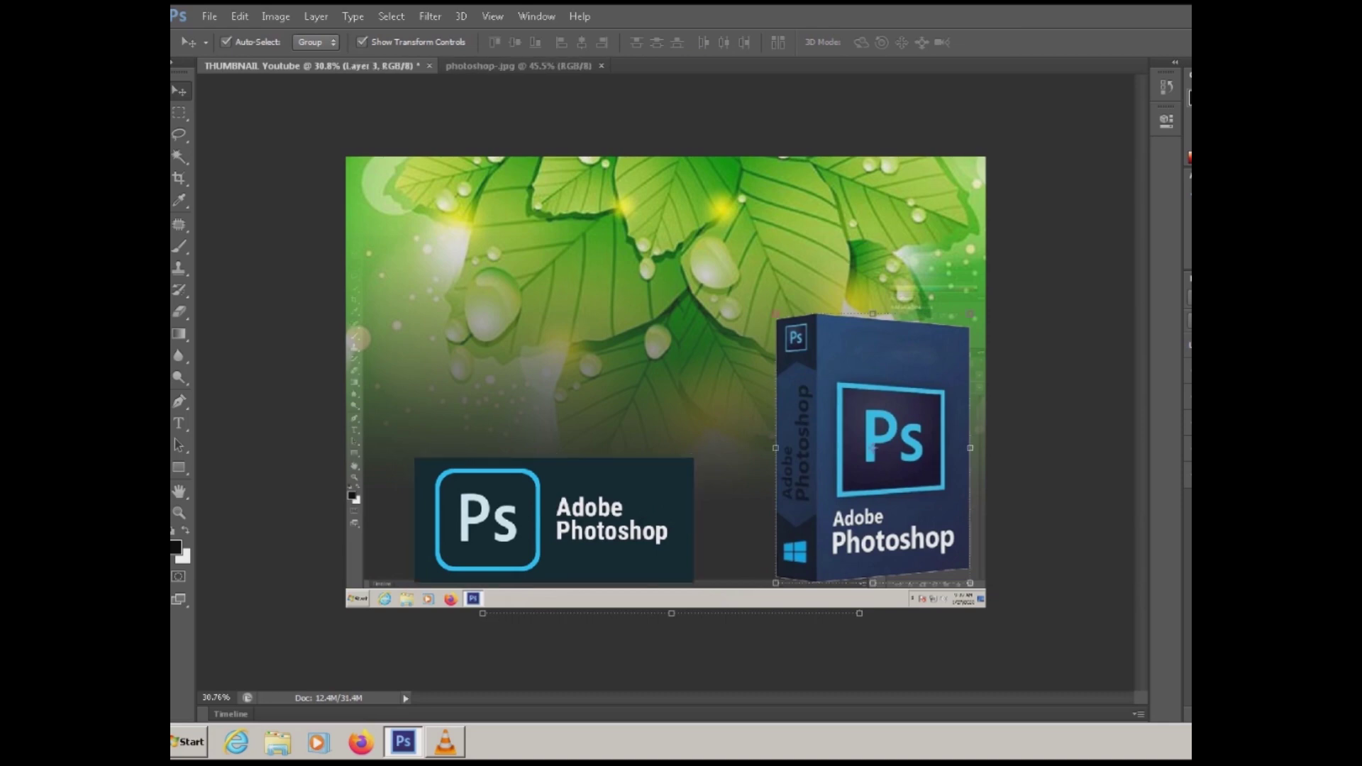
scroll(665, 382, up, 2)
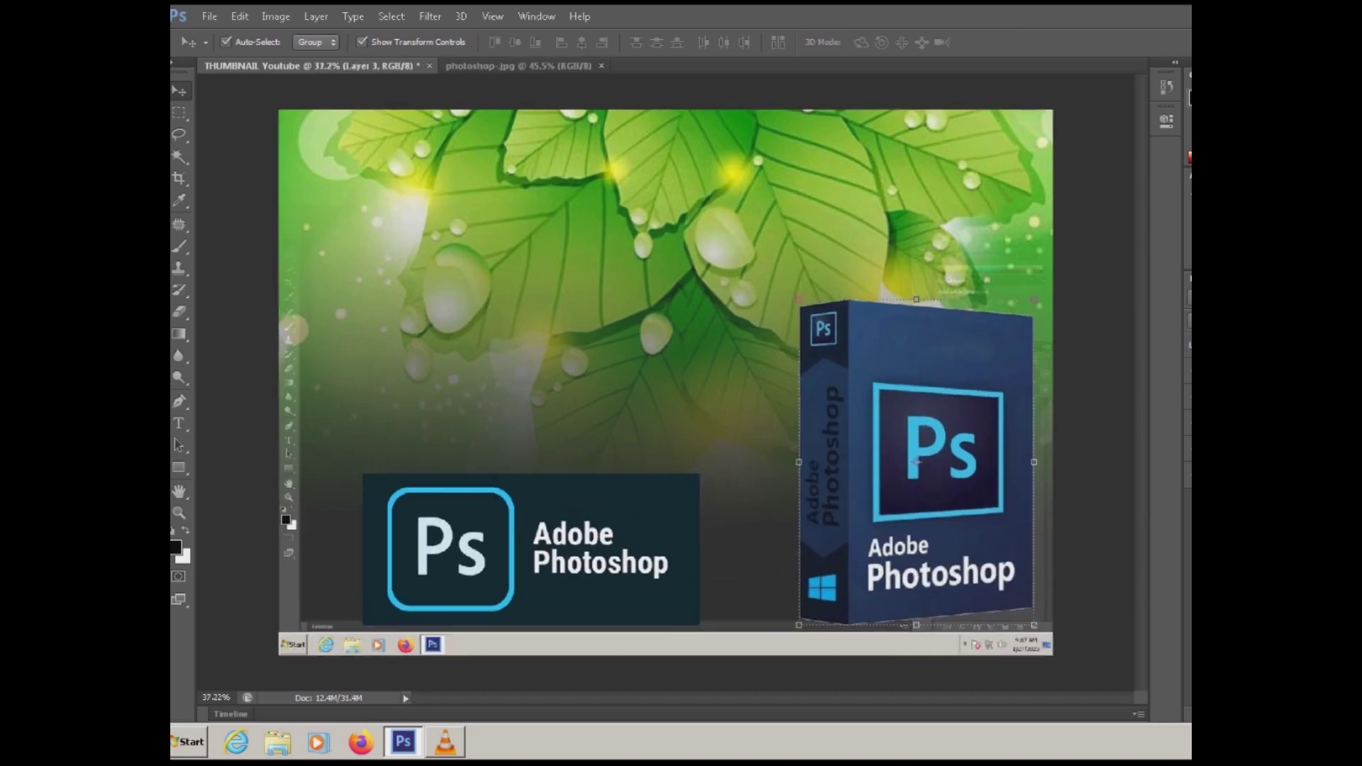
scroll(675, 393, up, 1)
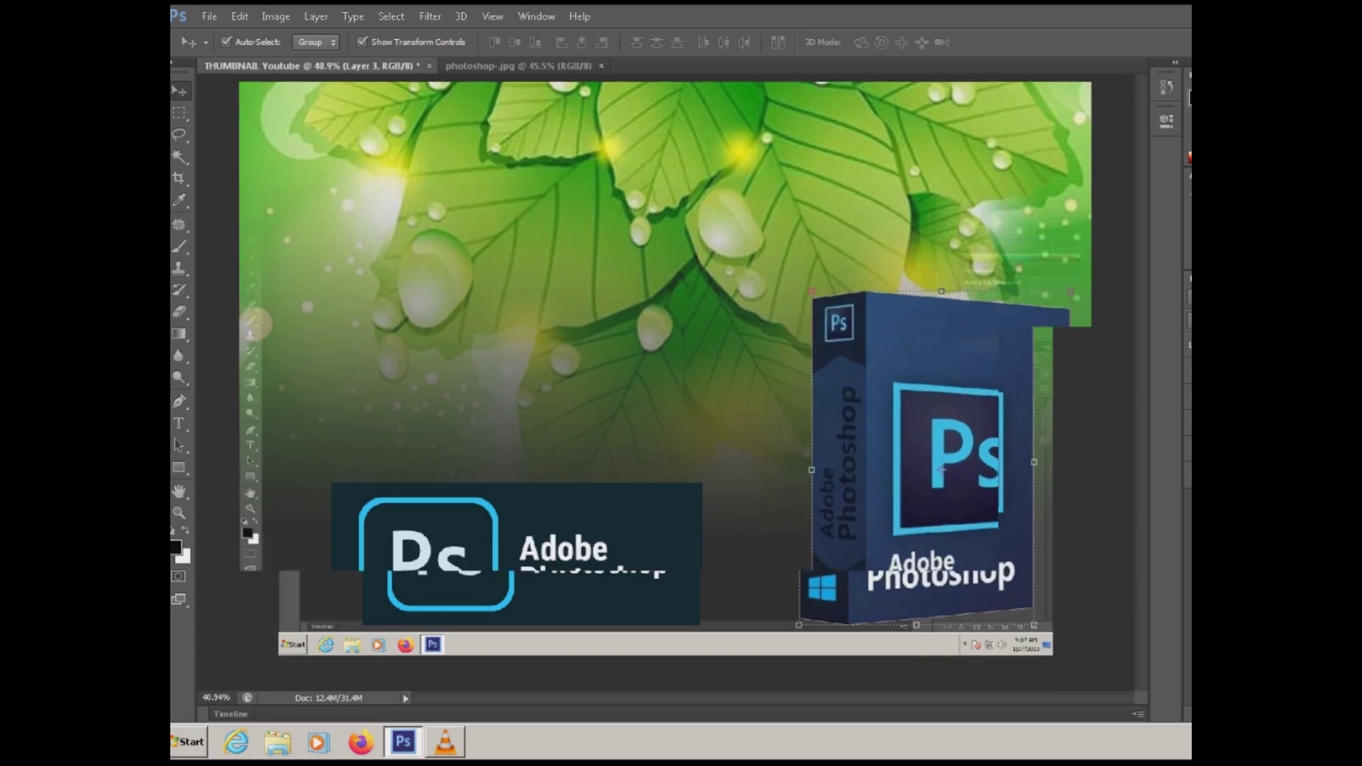
drag(617, 496, 542, 469)
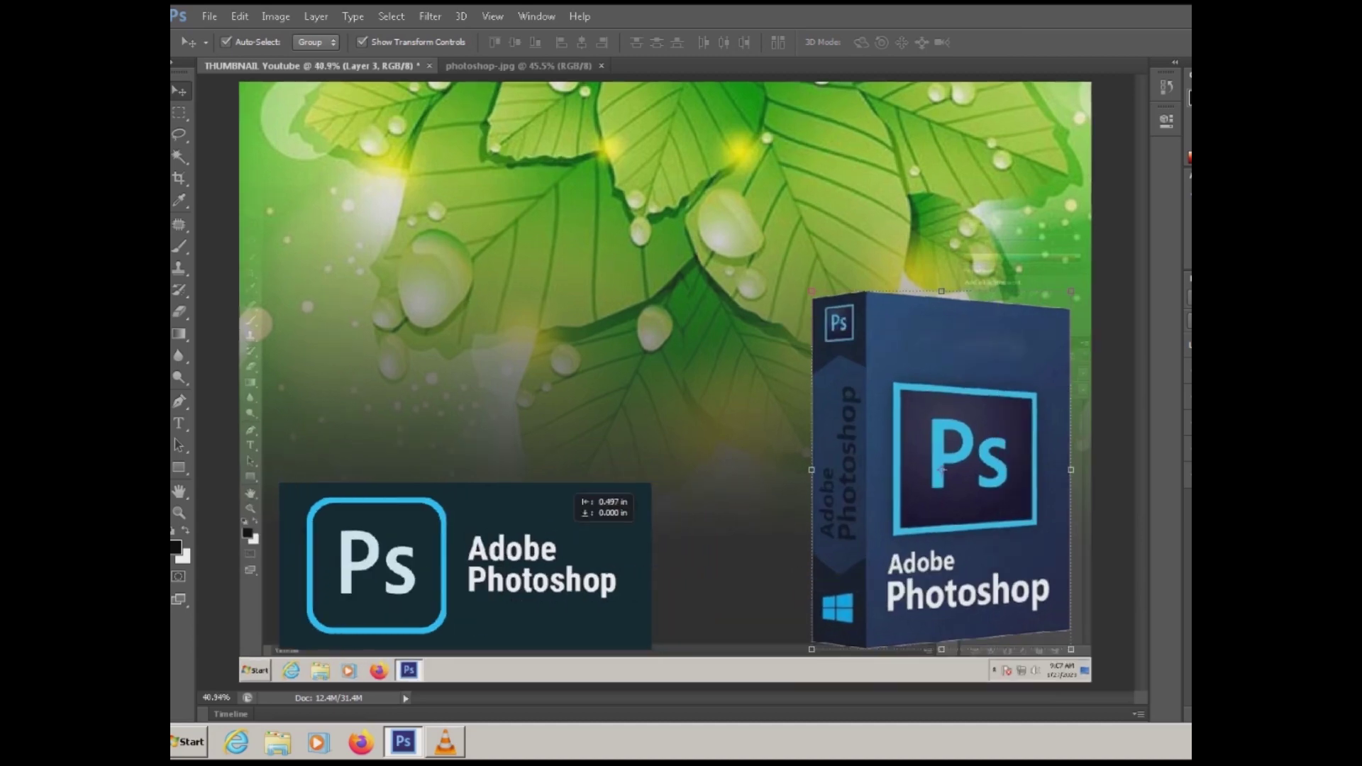
scroll(658, 388, up, 1)
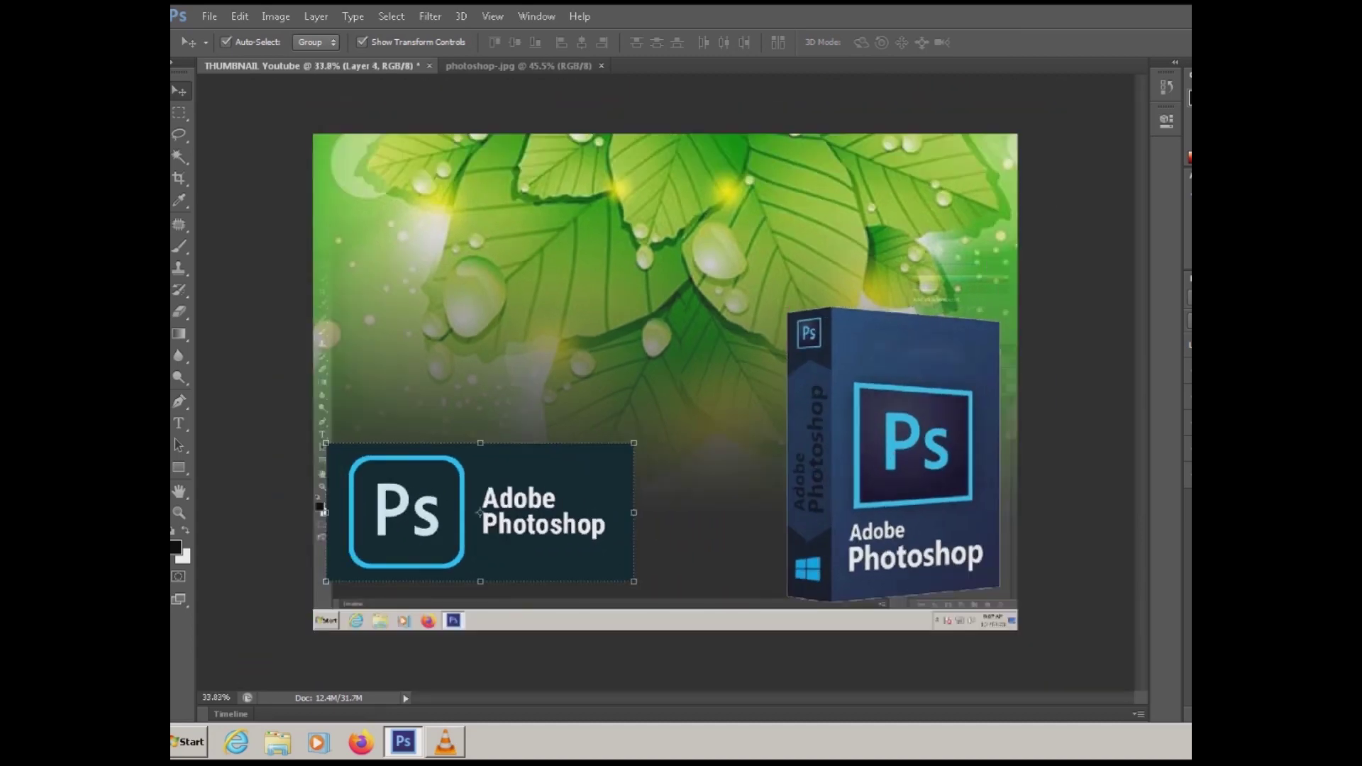
scroll(658, 388, up, 1)
scroll(657, 388, up, 1)
scroll(657, 388, up, 1)
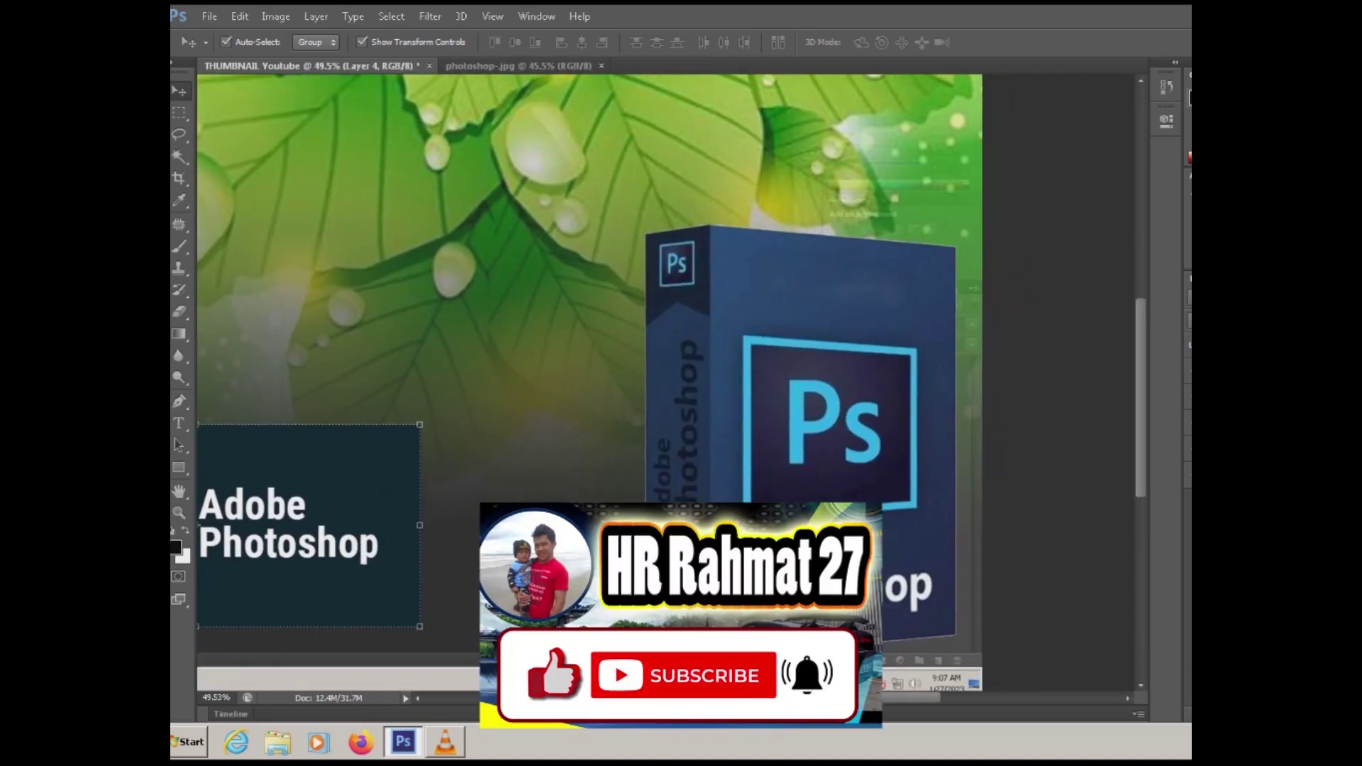
Duplicate the Photoshop box layer and shift the original up-left behind the copy.
drag(886, 368, 868, 329)
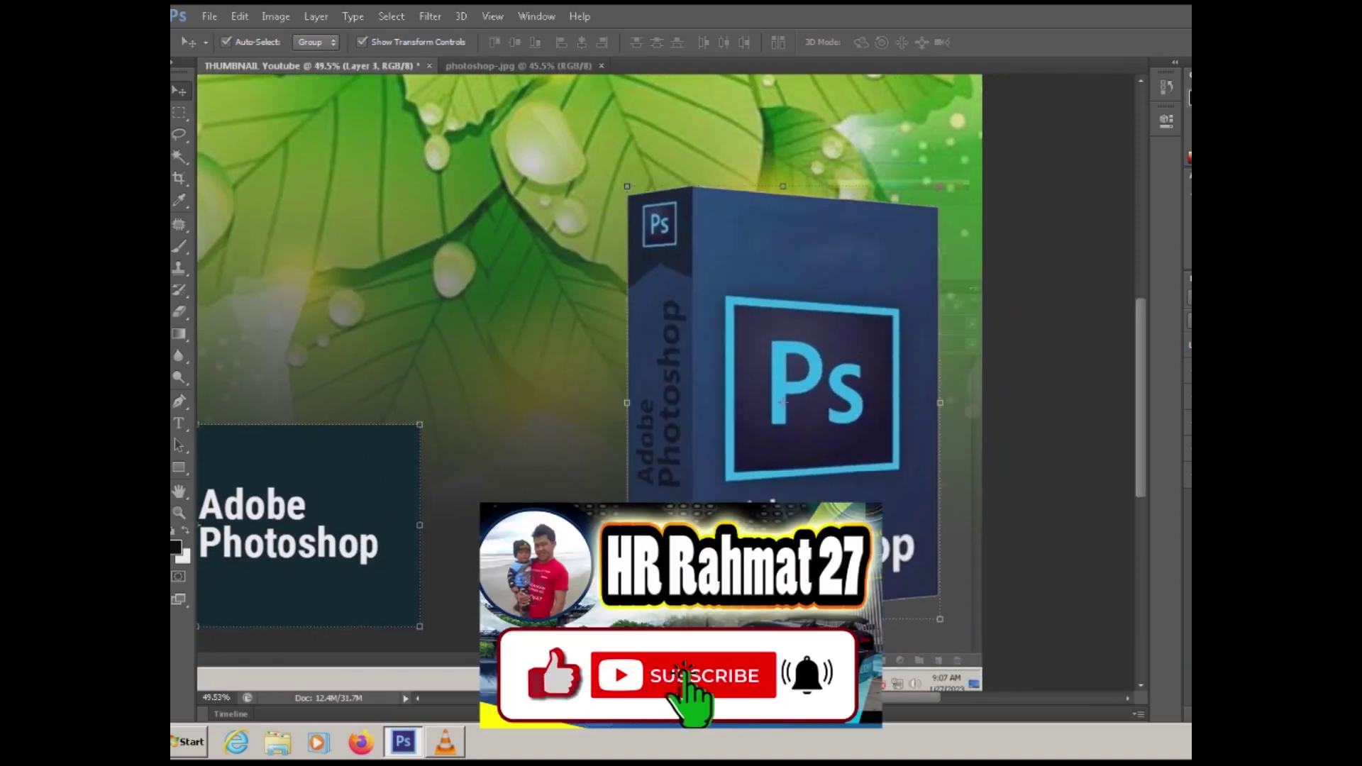
key(ctrl+j)
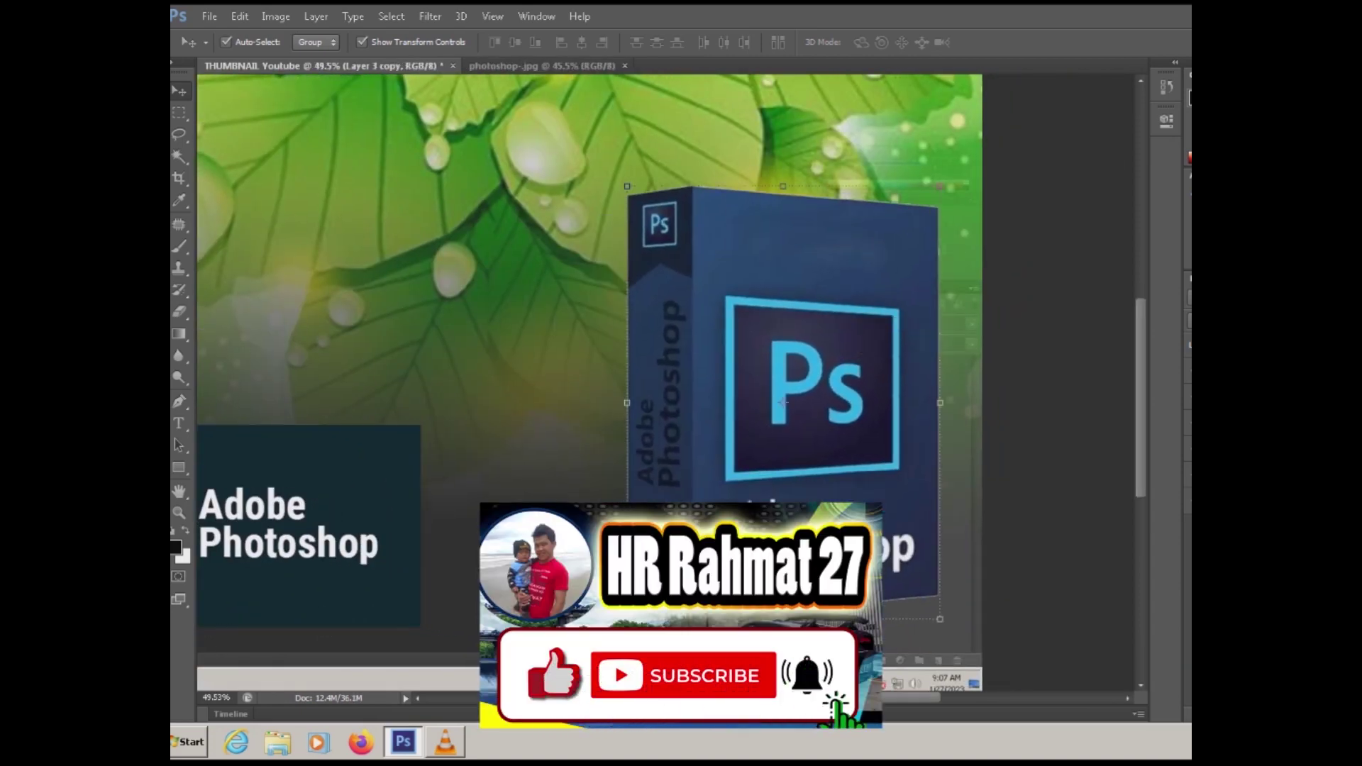
key(ctrl+z)
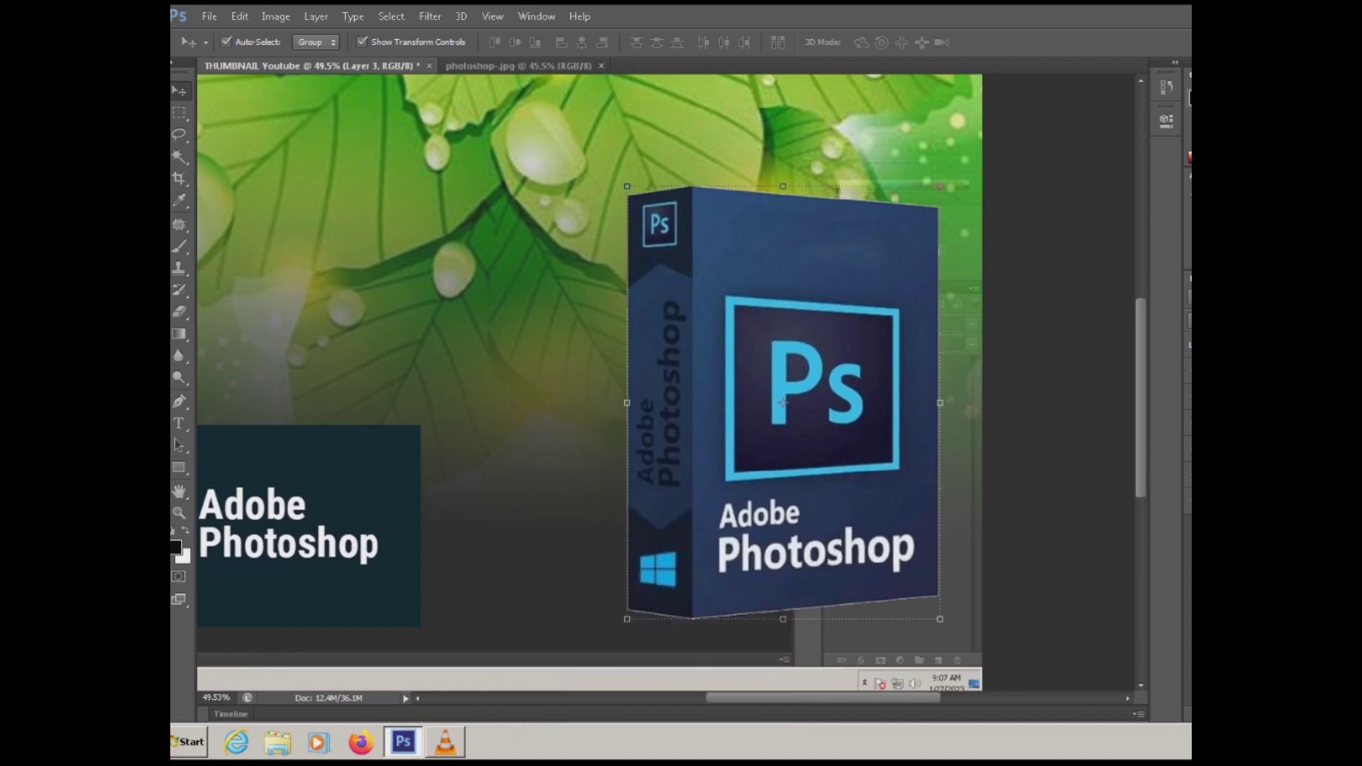
key(shift+Left)
key(shift+Left)
key(shift+Left)
key(shift+Left)
key(shift+Left)
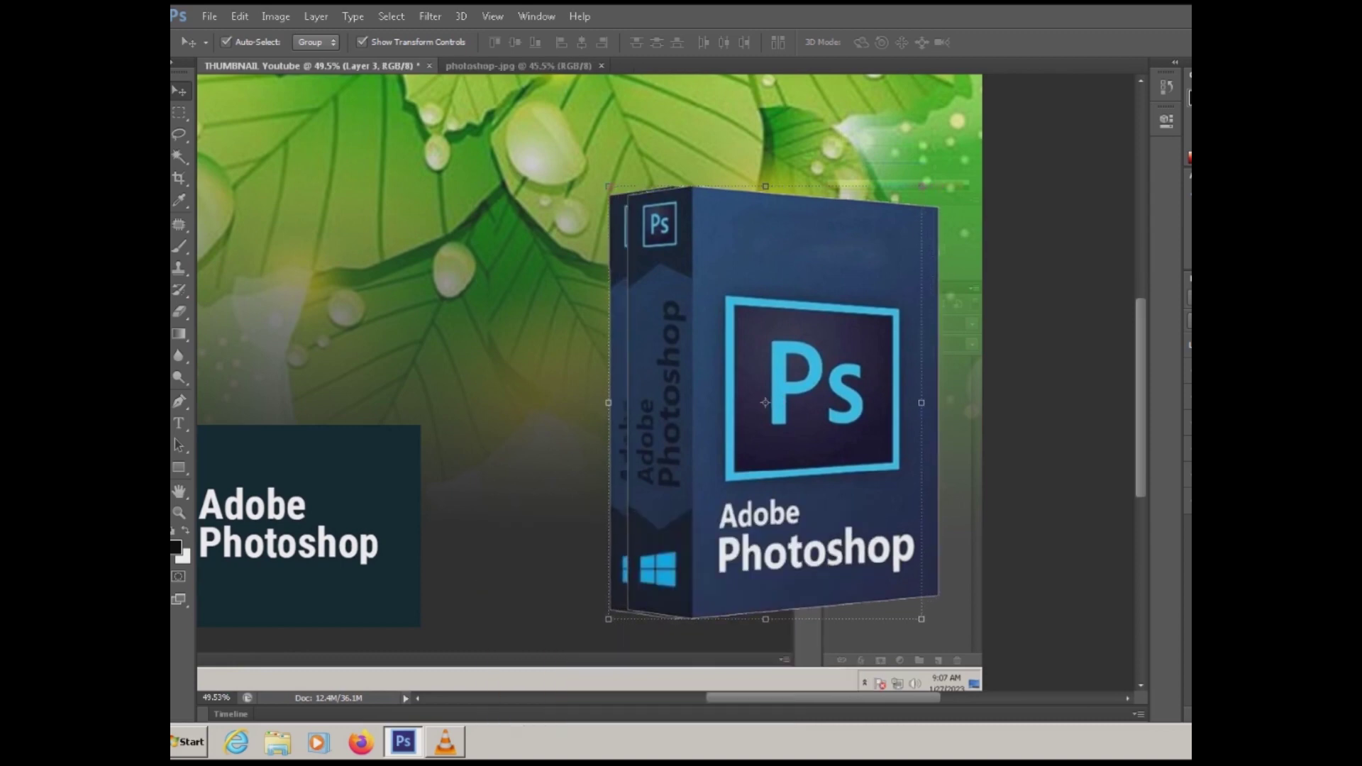
key(shift+Left)
key(shift+Left)
key(shift+Left)
key(shift+Left)
key(shift+Left)
key(shift+Left)
key(shift+Left)
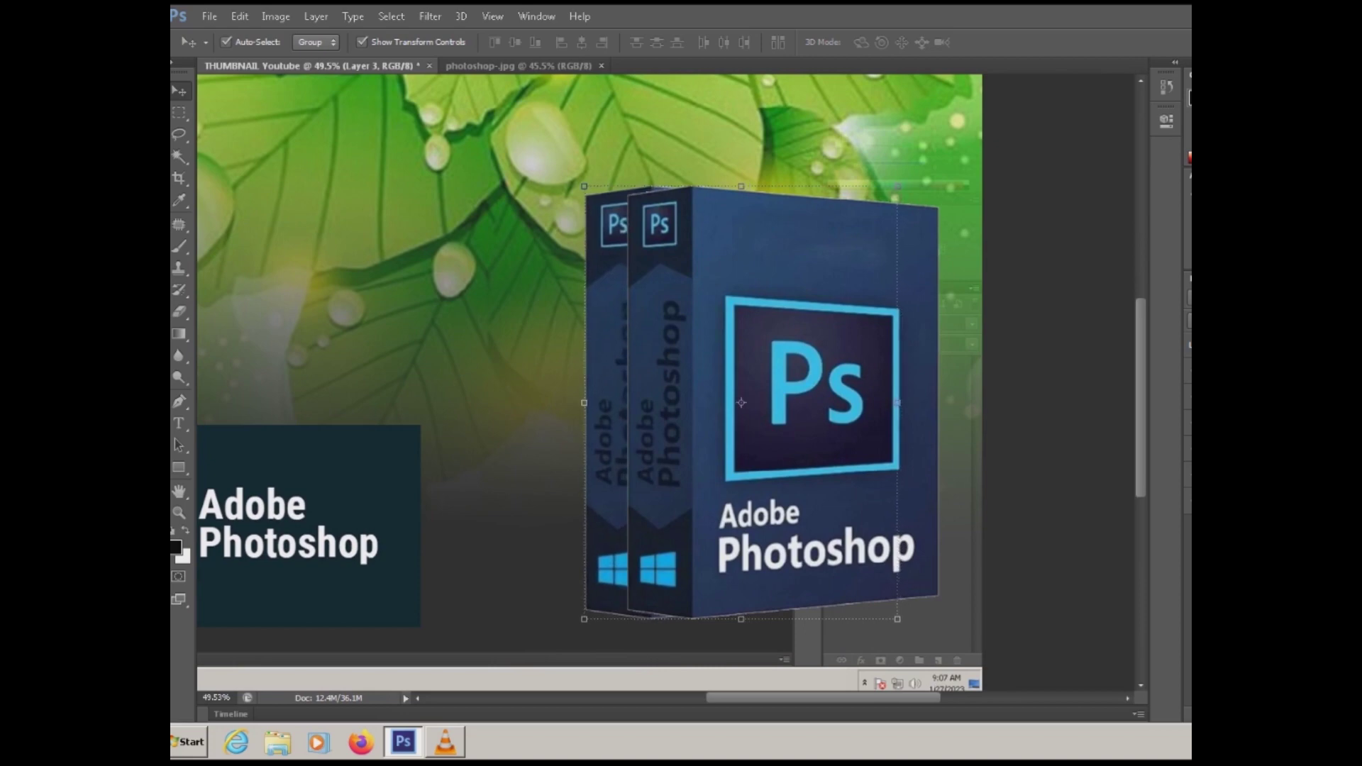
key(shift+Left)
key(shift+Left)
mouse_move(610, 291)
mouse_down()
mouse_move(546, 362)
mouse_move(534, 352)
mouse_move(572, 269)
mouse_move(646, 224)
mouse_move(611, 279)
mouse_move(566, 257)
mouse_up()
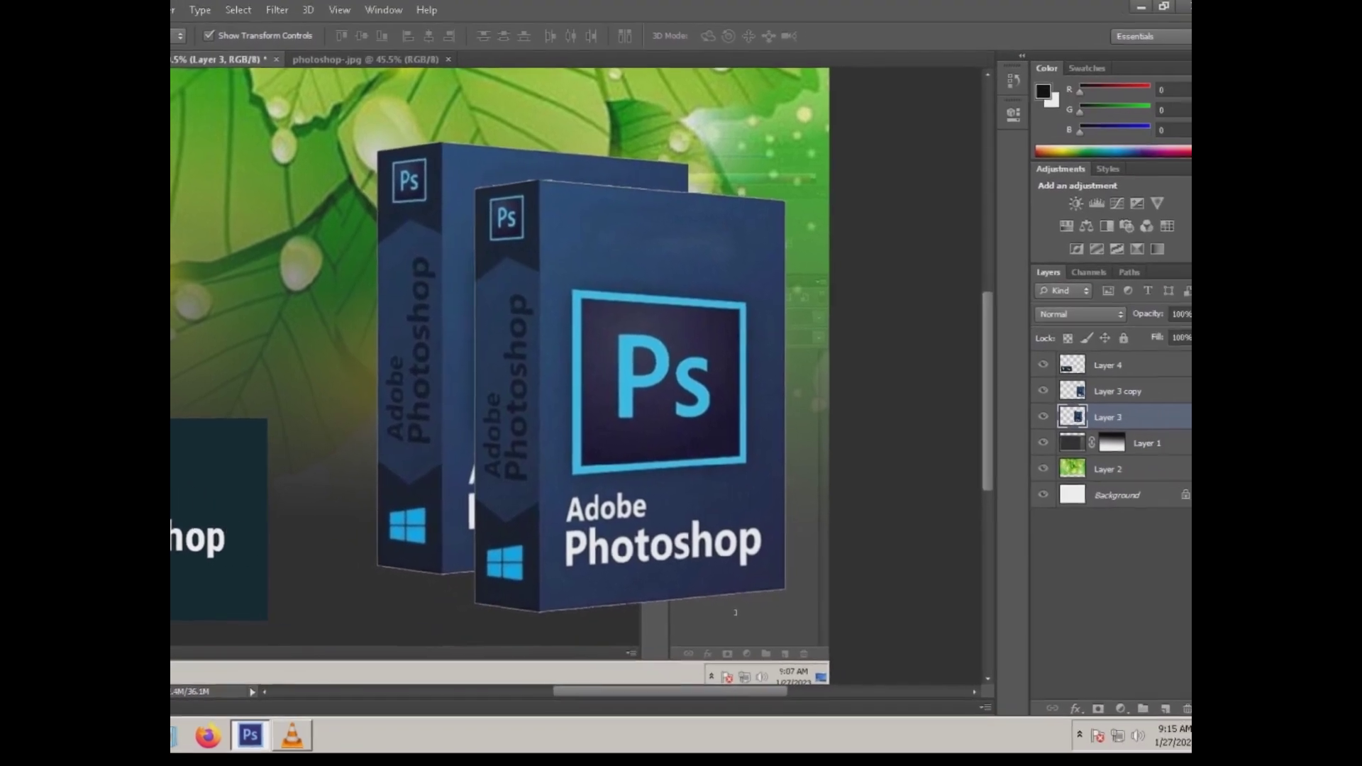
Give the front box (Layer 3 copy) a thicker yellow stroke outline.
key(alt+bracketright)
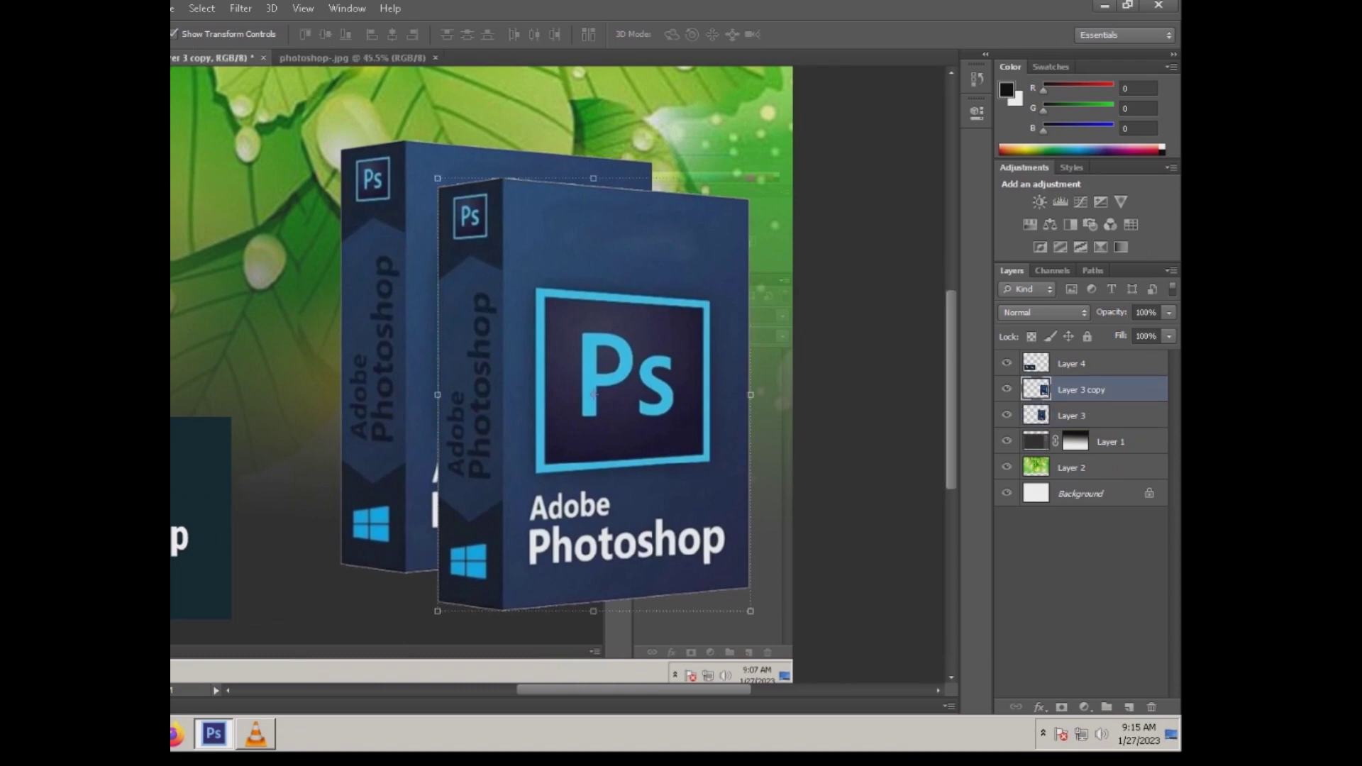
click(1039, 707)
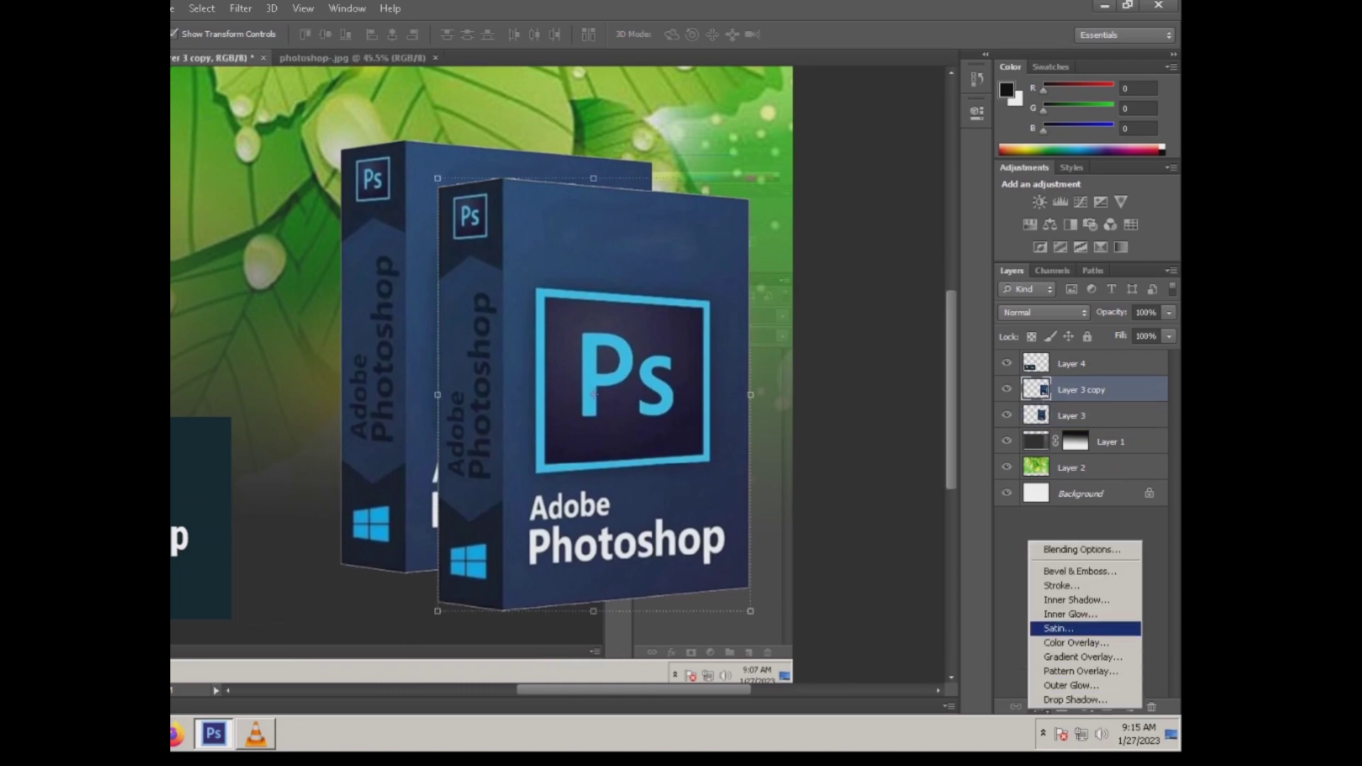
click(1060, 585)
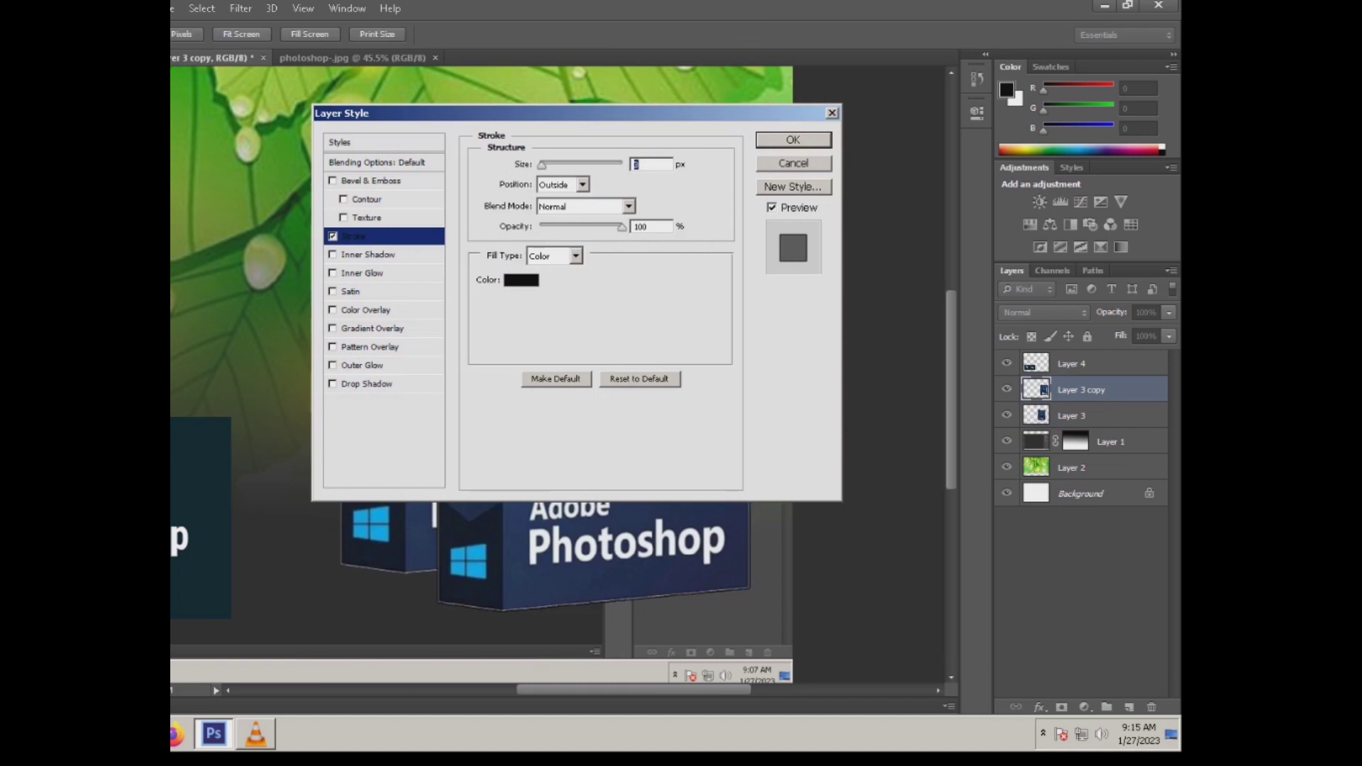
click(521, 279)
click(656, 348)
text(255)
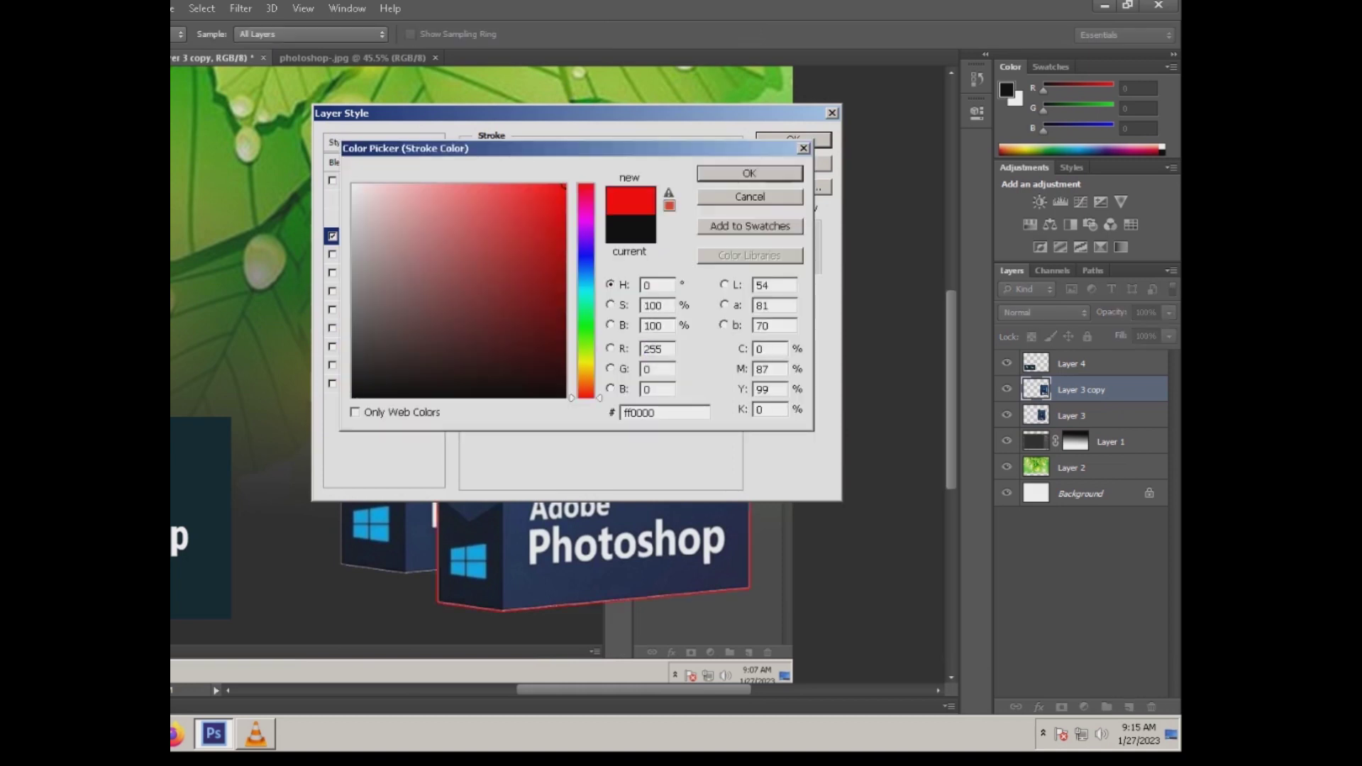
click(586, 362)
click(749, 173)
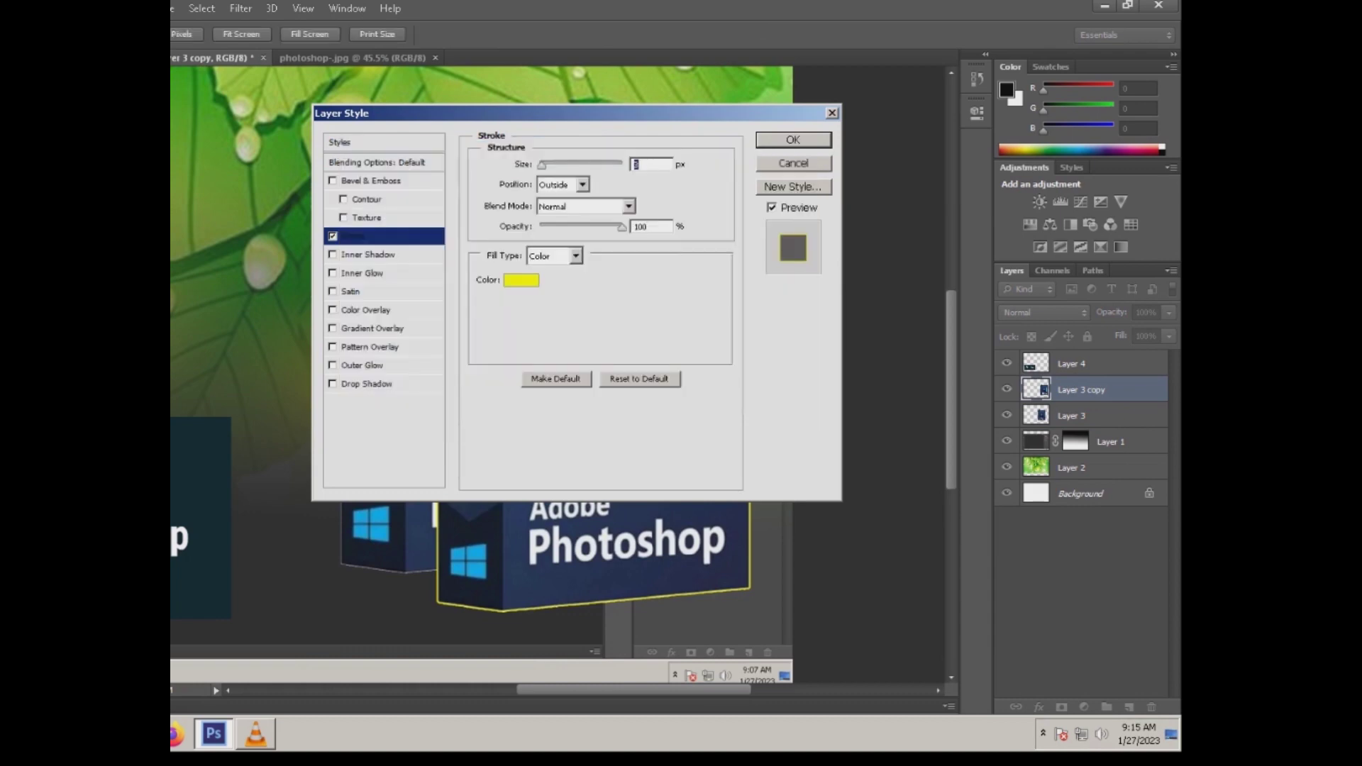
key(Up)
key(Up)
key(Up)
key(Up)
key(Up)
key(Up)
key(Up)
key(Up)
key(Up)
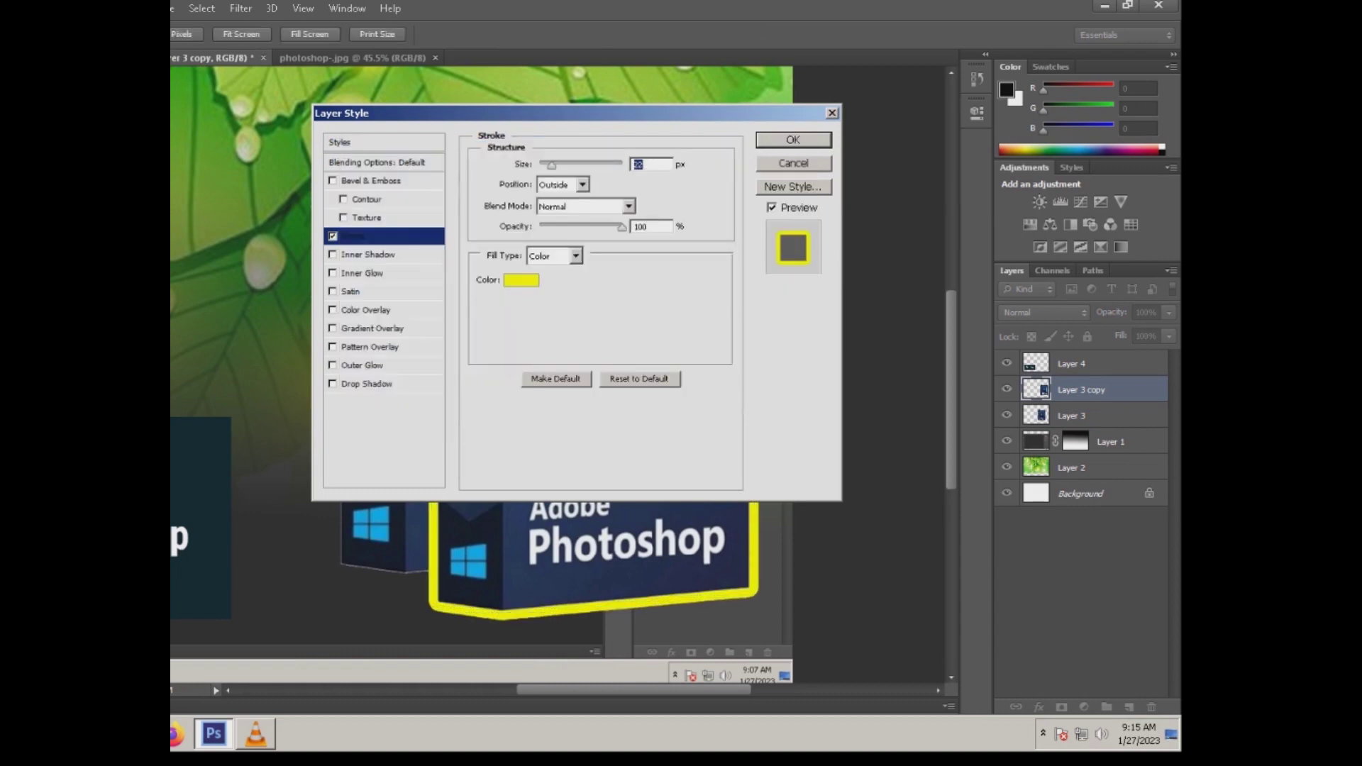
key(Return)
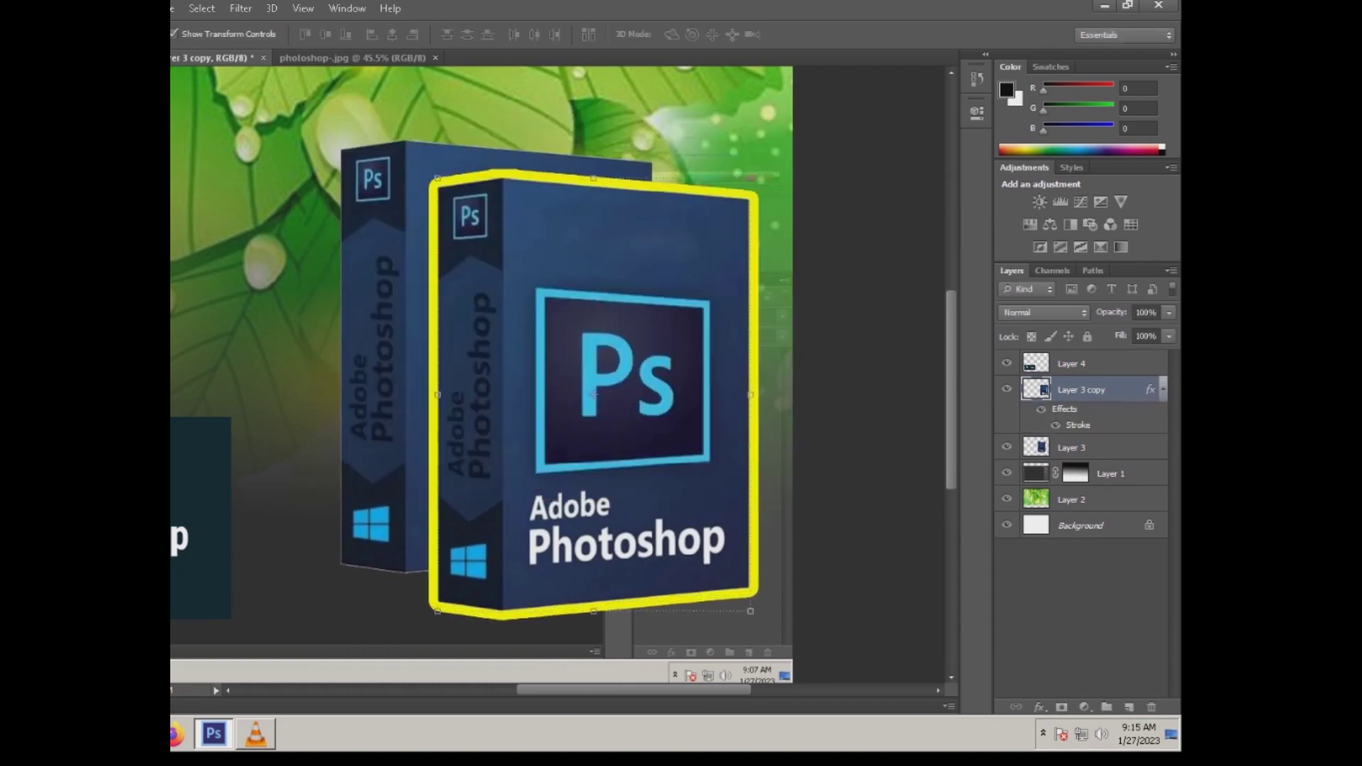
Copy the front box's layer style and paste it onto the back box, Layer 3.
key(alt+bracketleft)
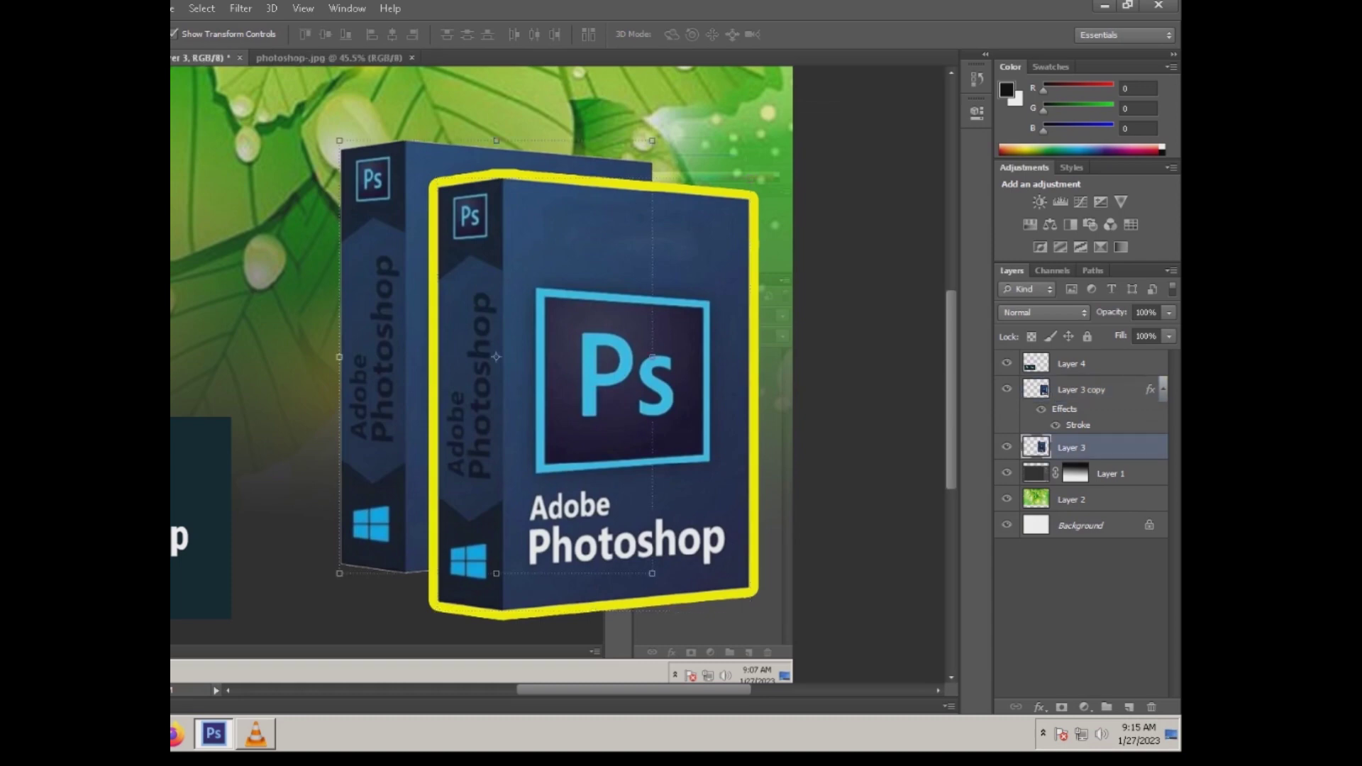
click(1081, 389)
right_click(1081, 389)
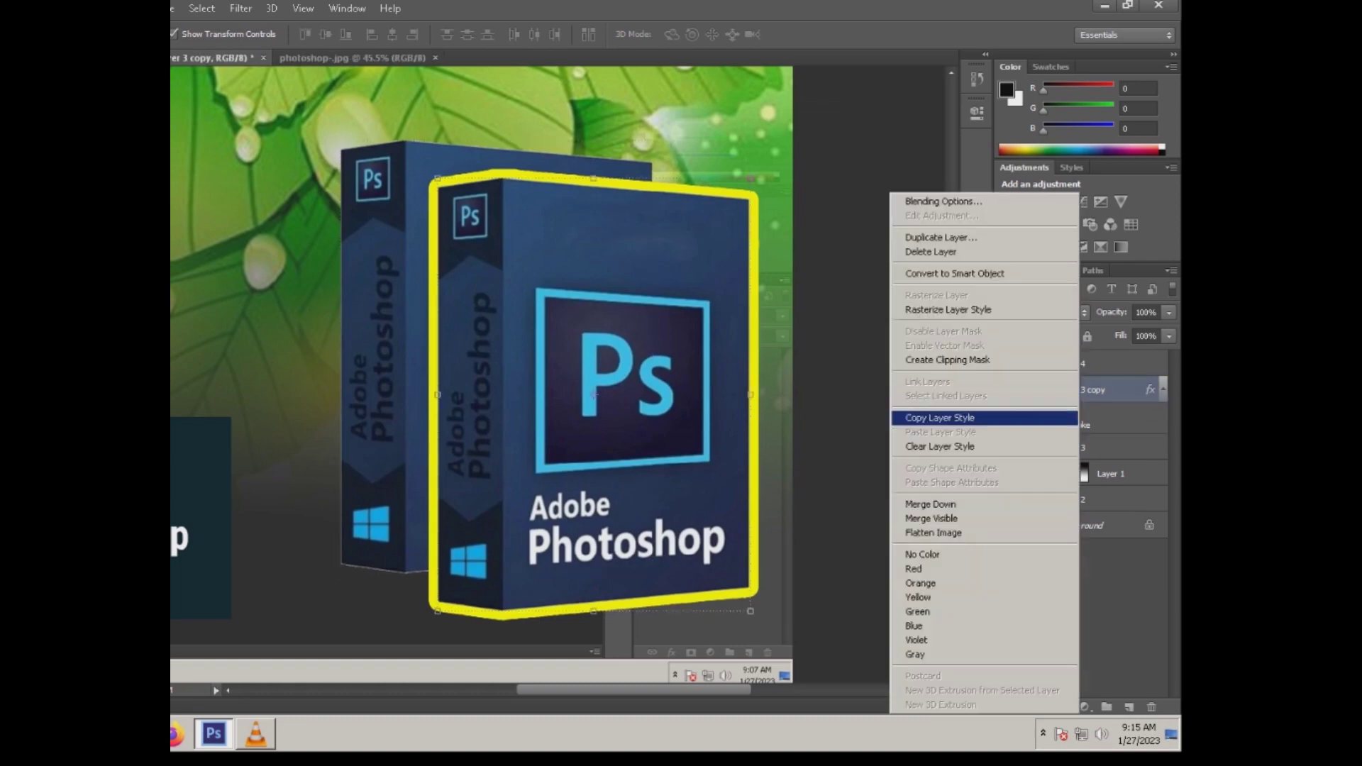
click(940, 418)
click(1074, 447)
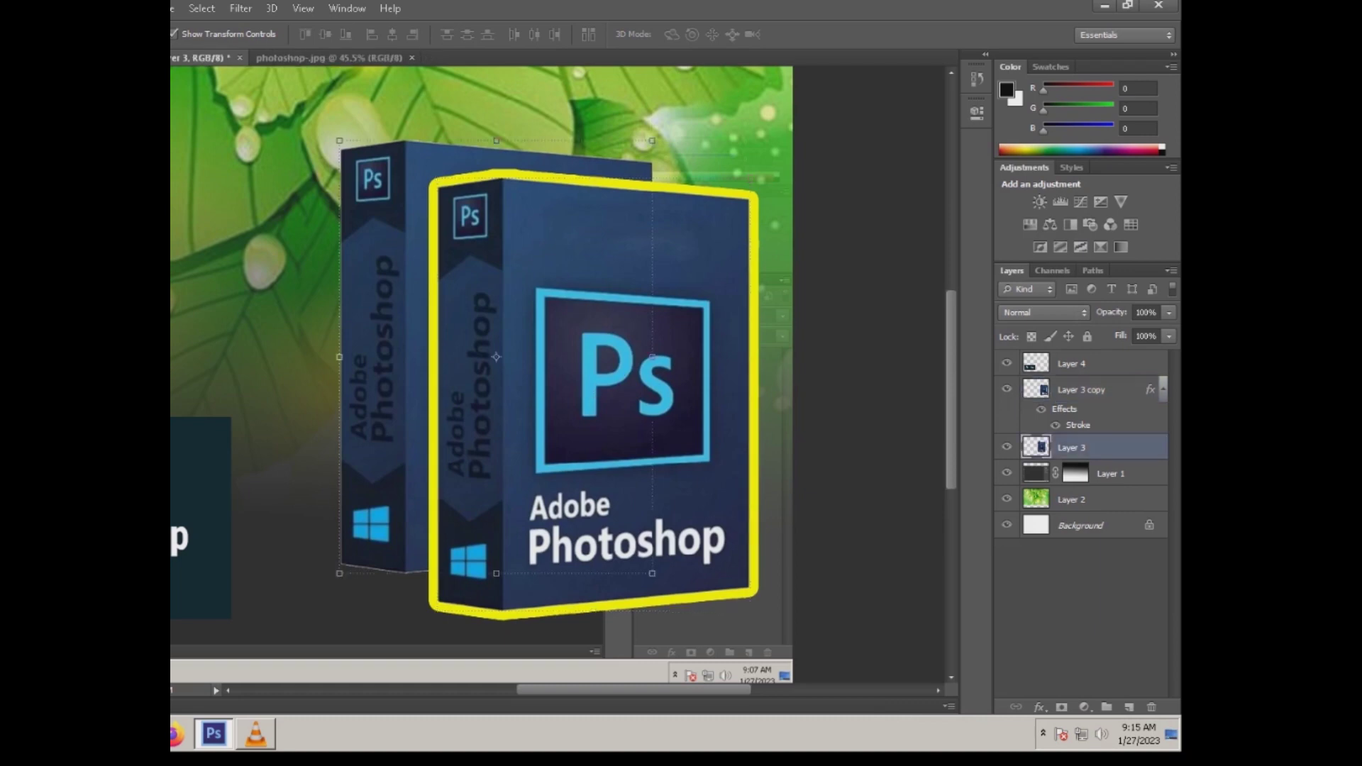
right_click(1074, 447)
click(947, 432)
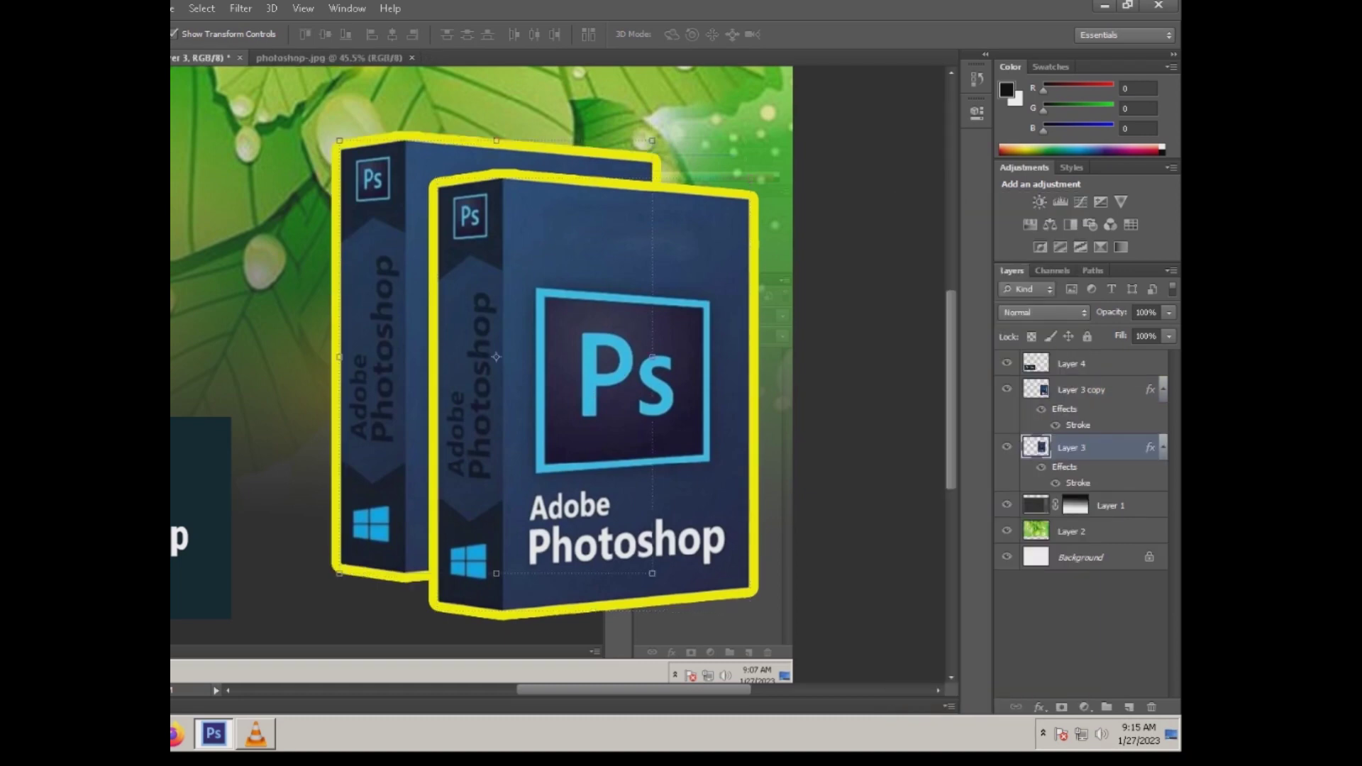
key(ctrl+minus)
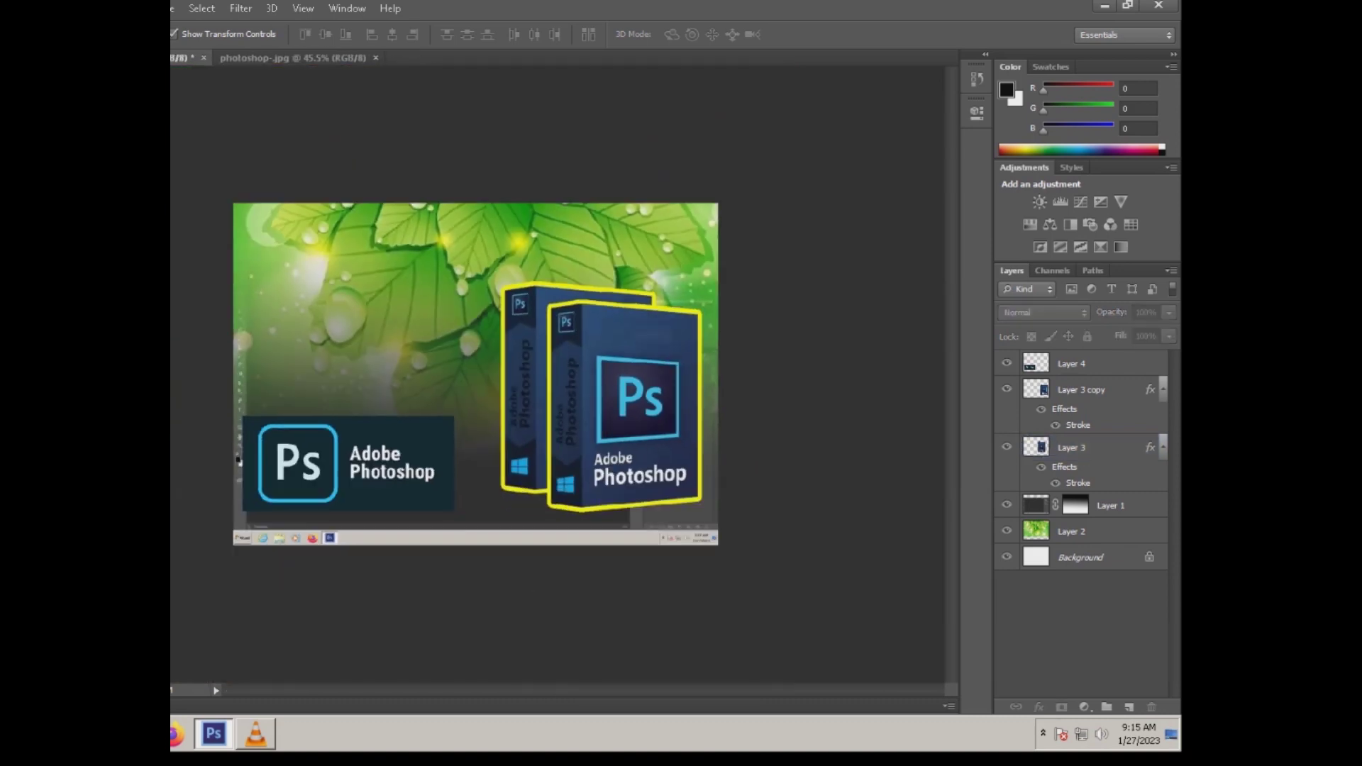
Scale both Photoshop box layers together to about 89% and move them down slightly.
click(1071, 389)
ctrl+click(1071, 447)
key(ctrl+t)
drag(501, 283, 525, 310)
drag(670, 347, 670, 376)
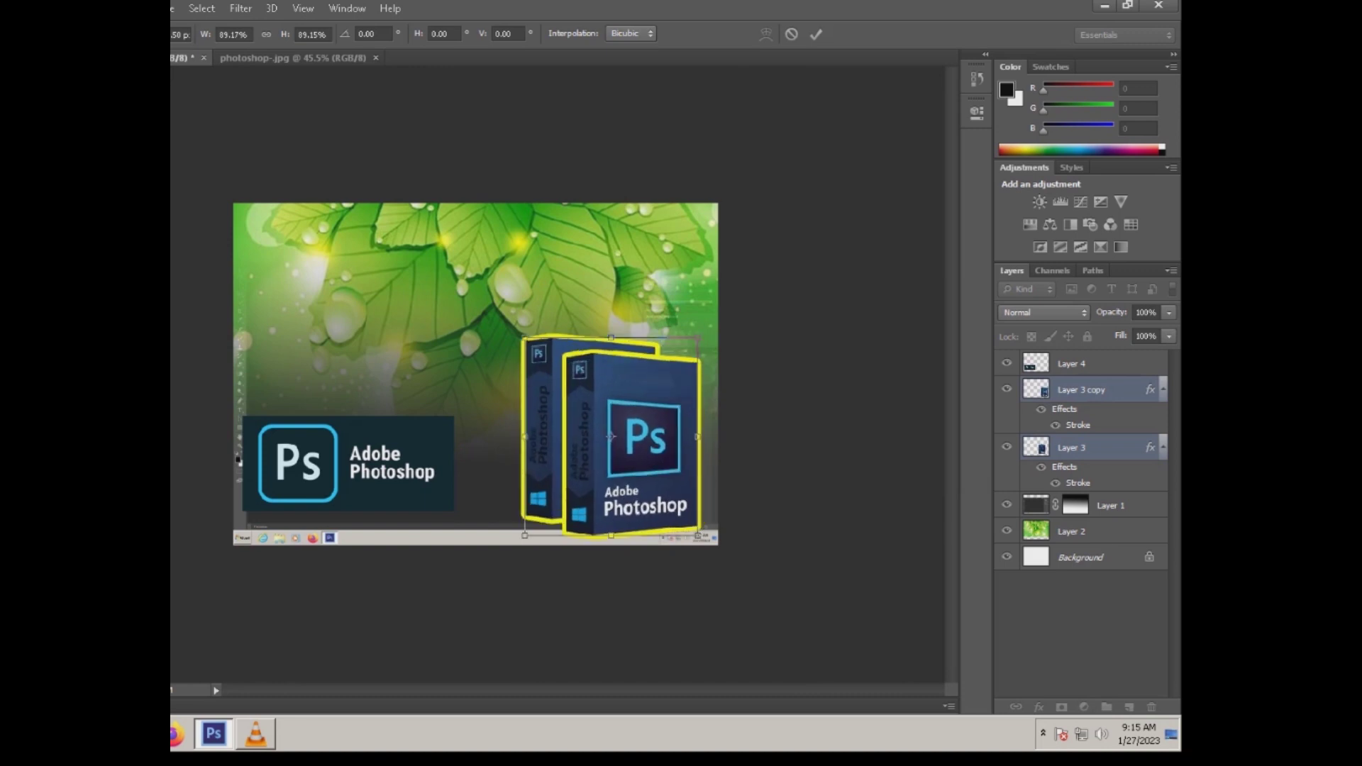
key(Return)
Shift the Ps logo banner (Layer 4) slightly to the right.
key(ctrl+plus)
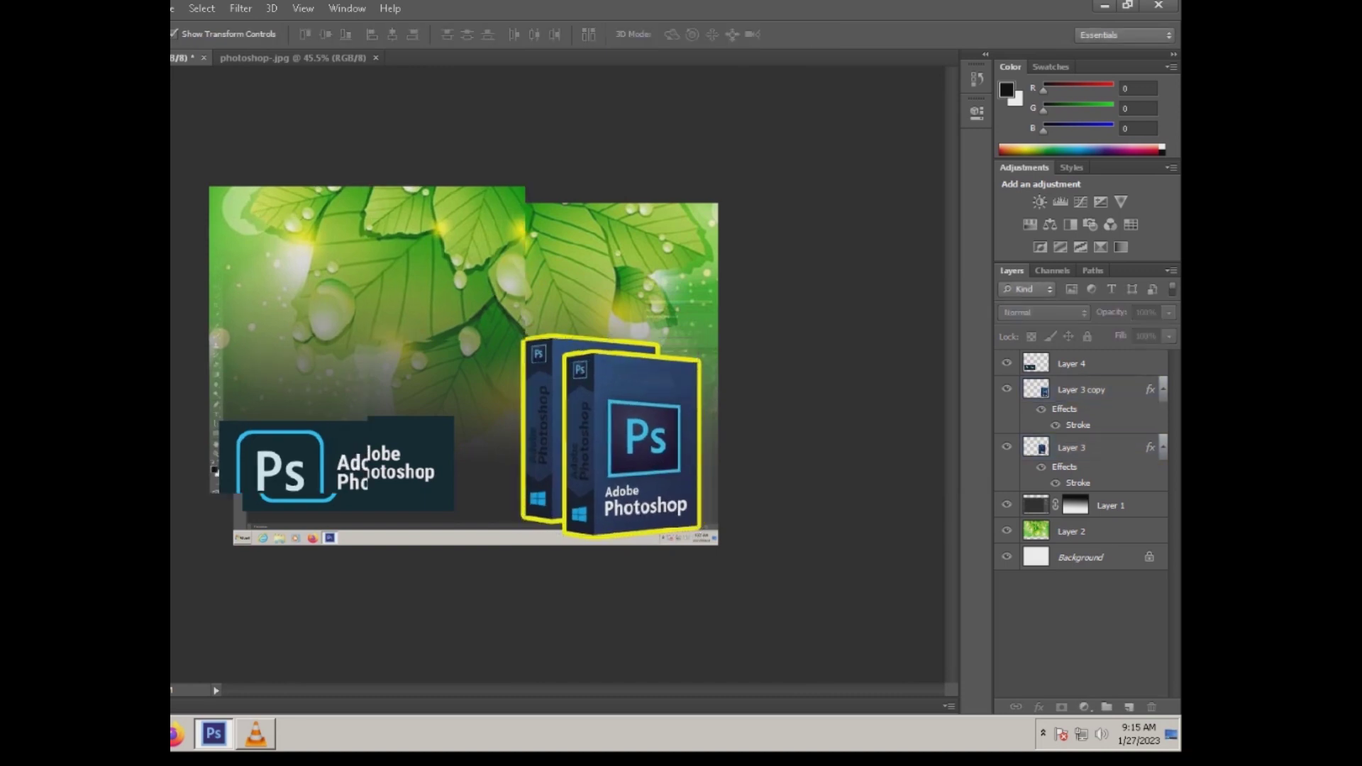
click(238, 459)
key(ctrl+plus)
drag(289, 505, 312, 507)
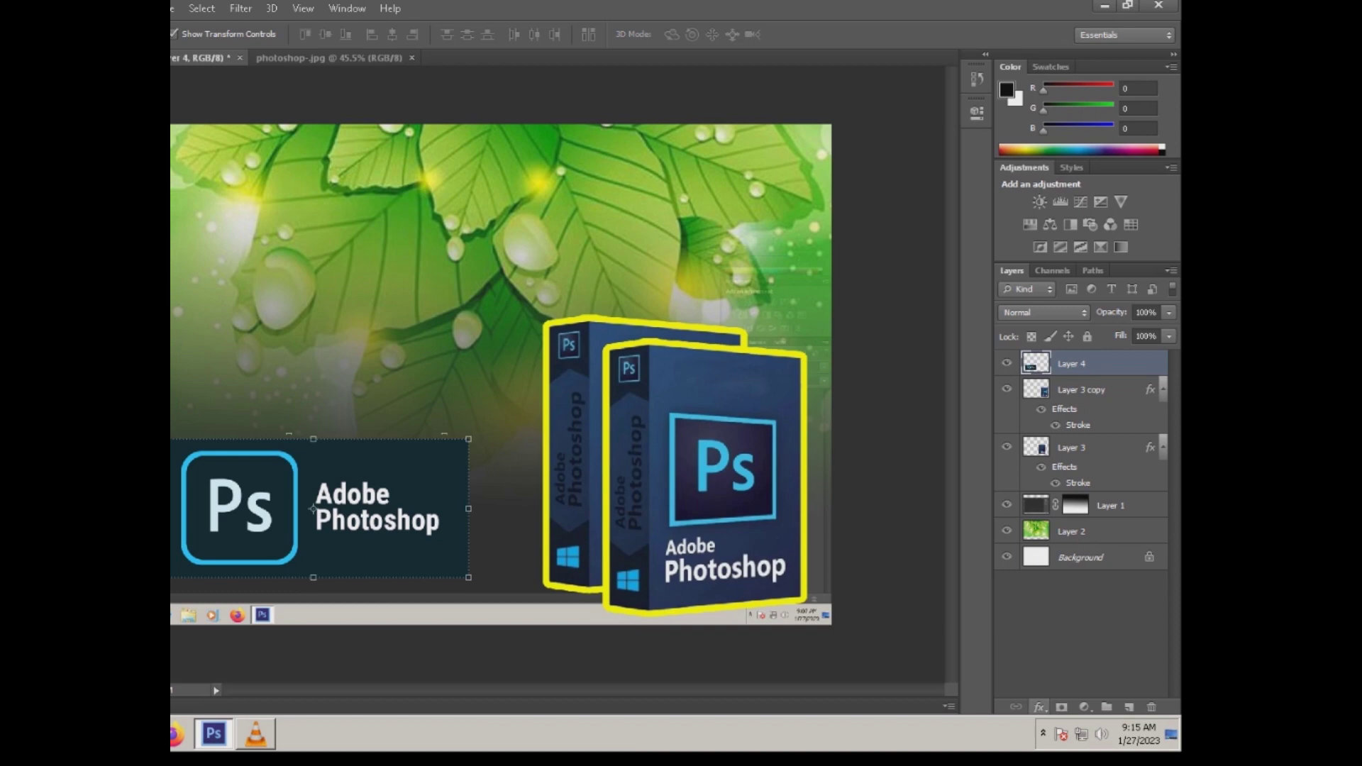
Add a pale off-white #eaeae1 stroke to the Layer 4 logo banner.
click(1039, 707)
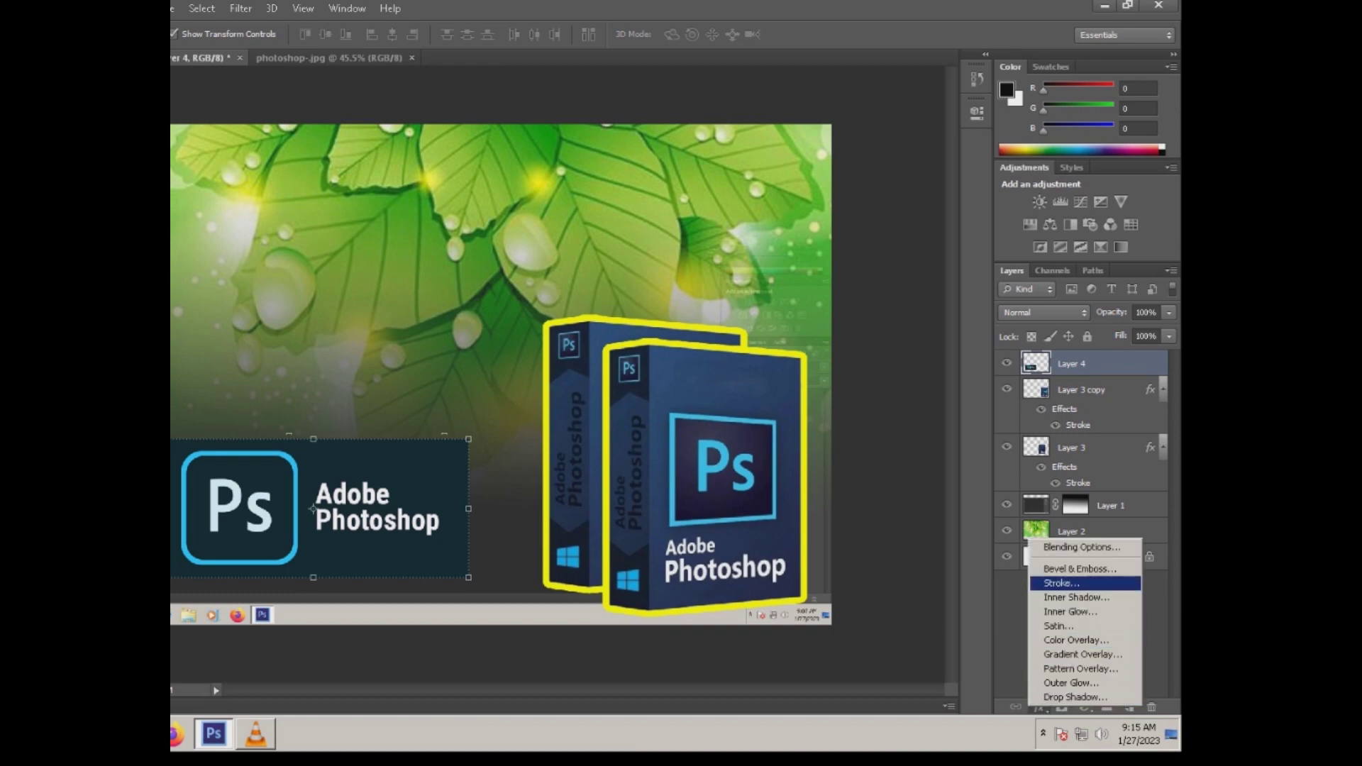
click(1061, 583)
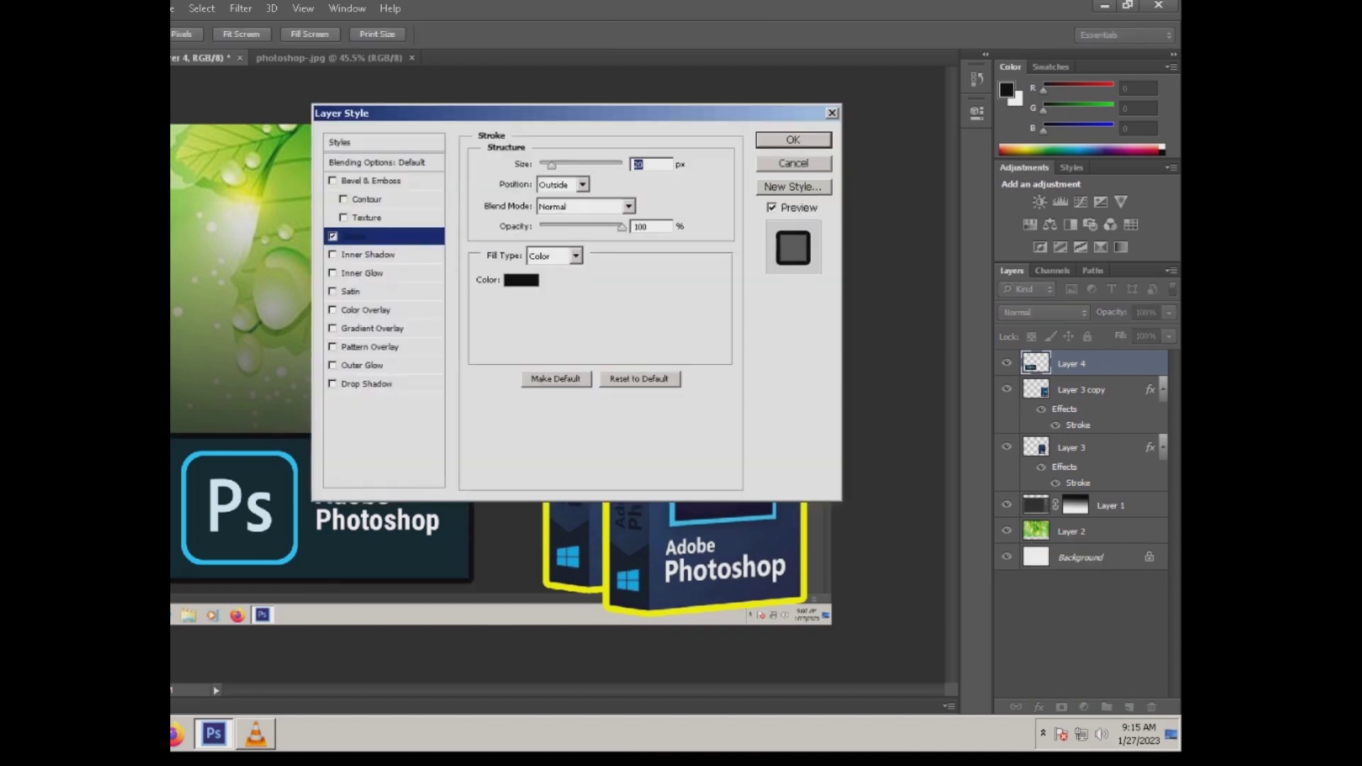
click(521, 279)
click(241, 213)
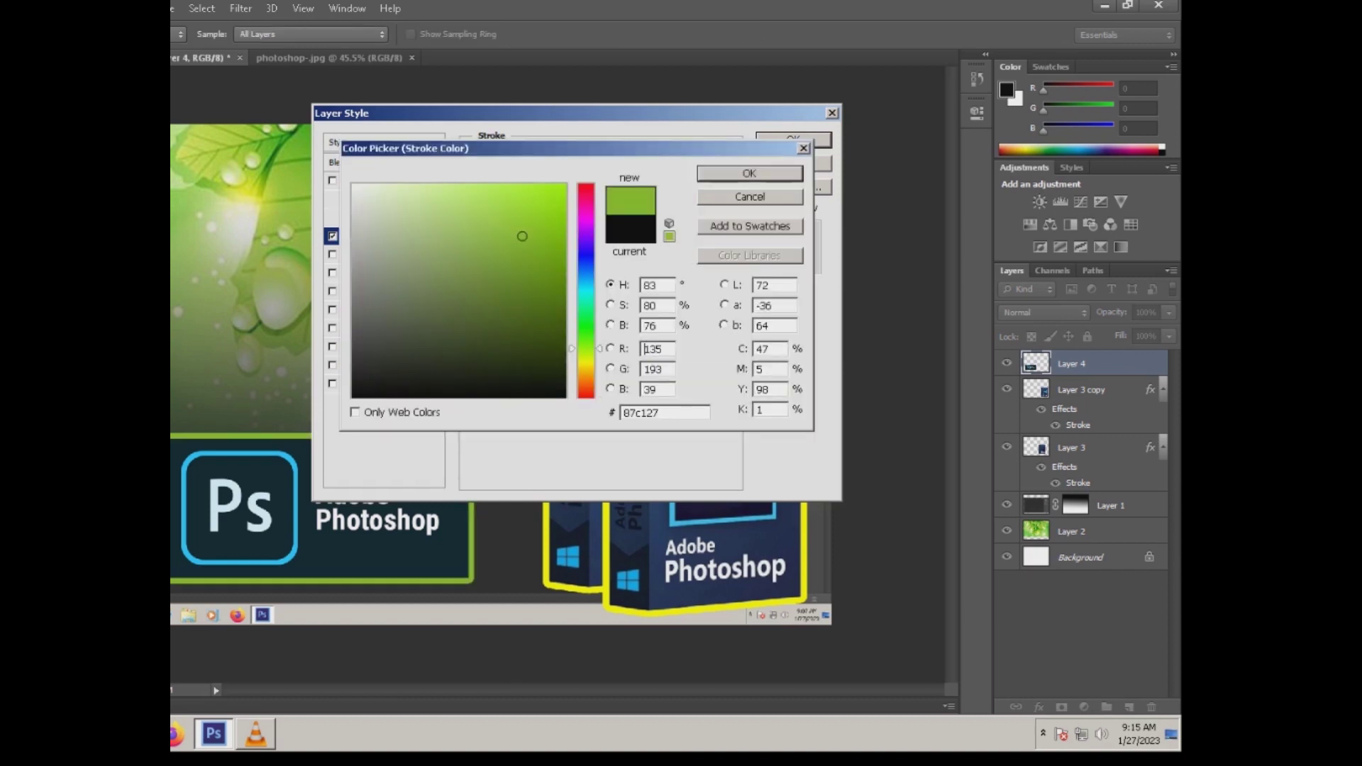
click(496, 614)
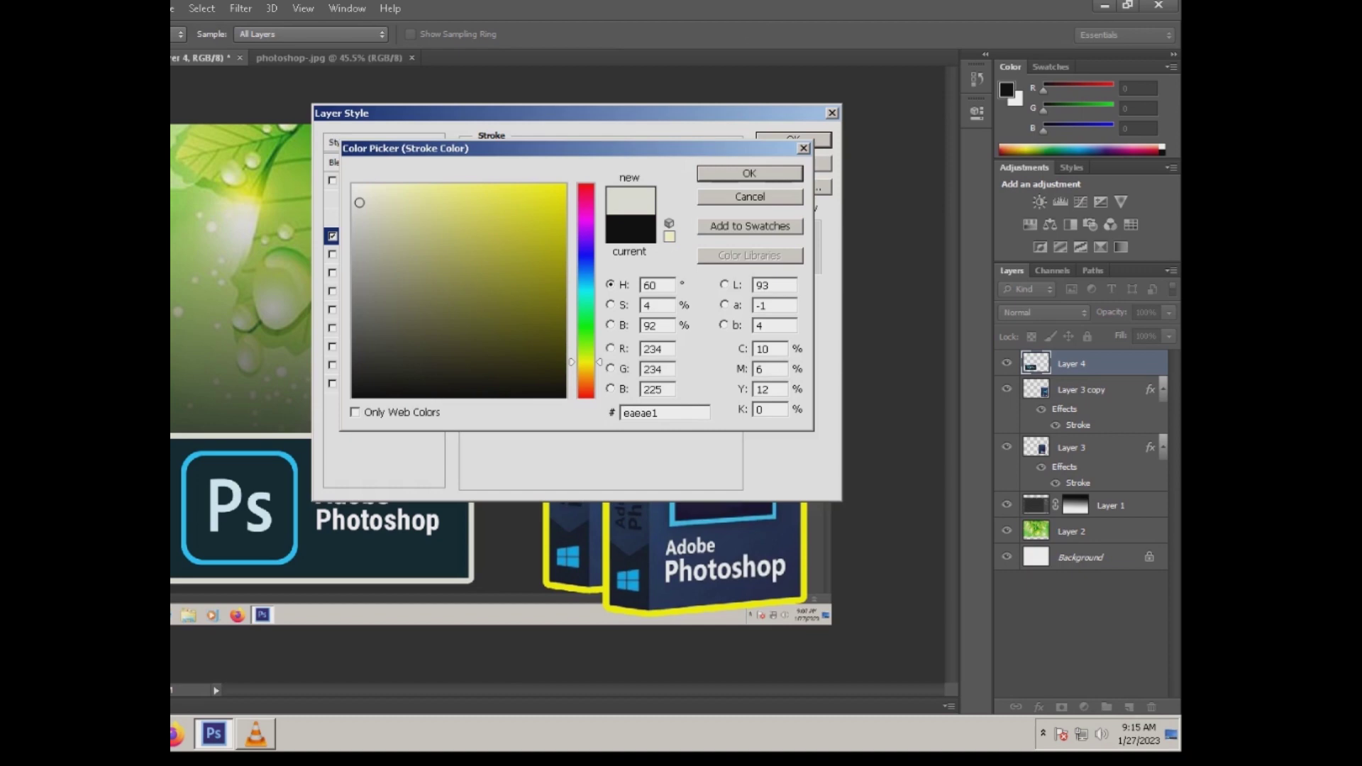
key(Return)
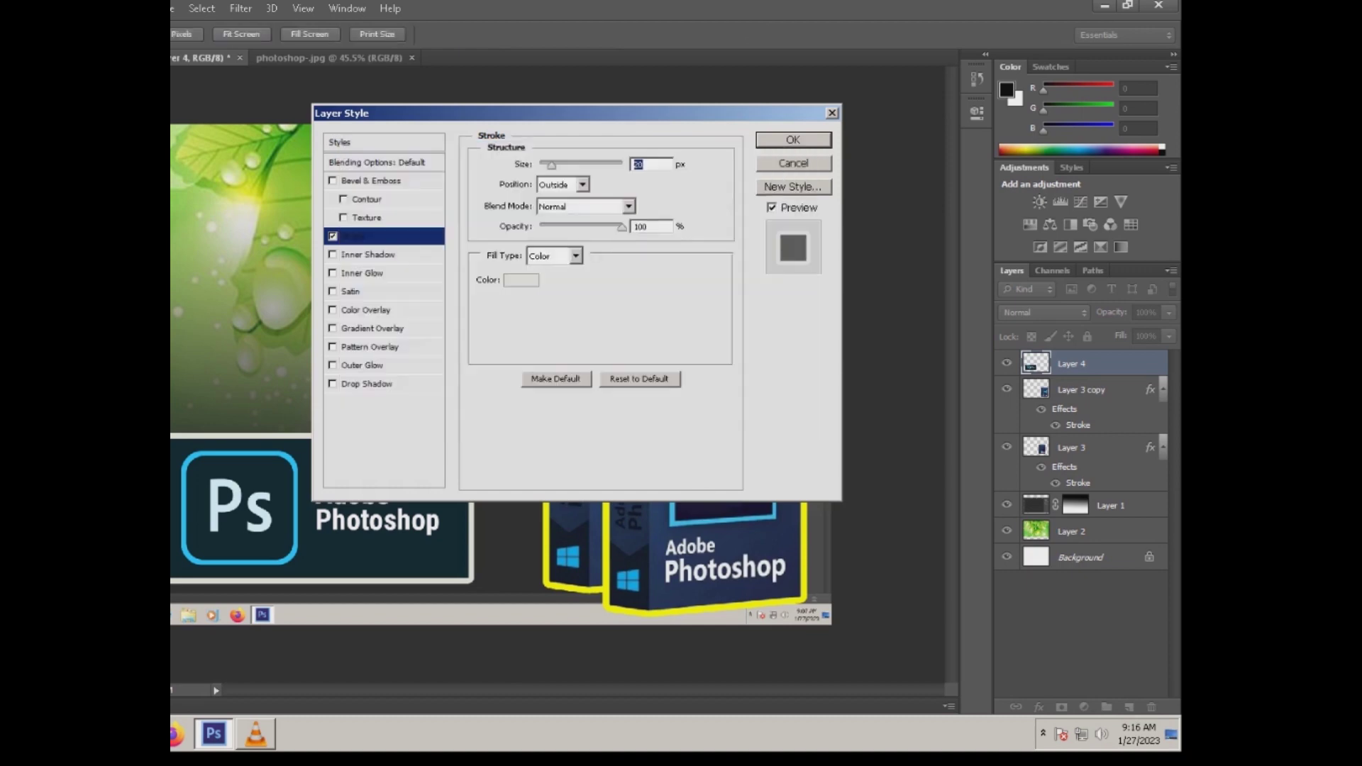
key(Return)
key(ctrl+minus)
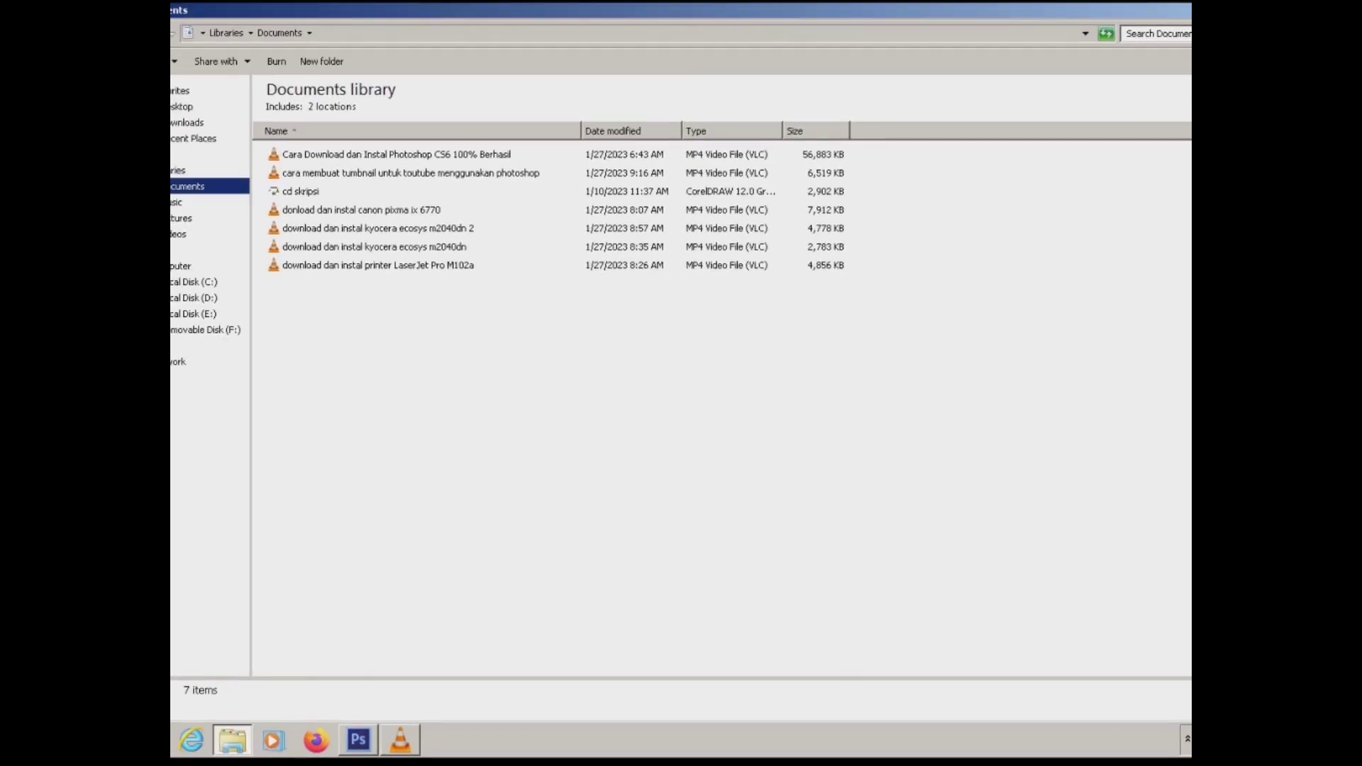
Copy the Photoshop CS6 install video's file name and switch back to Photoshop.
key(Tab)
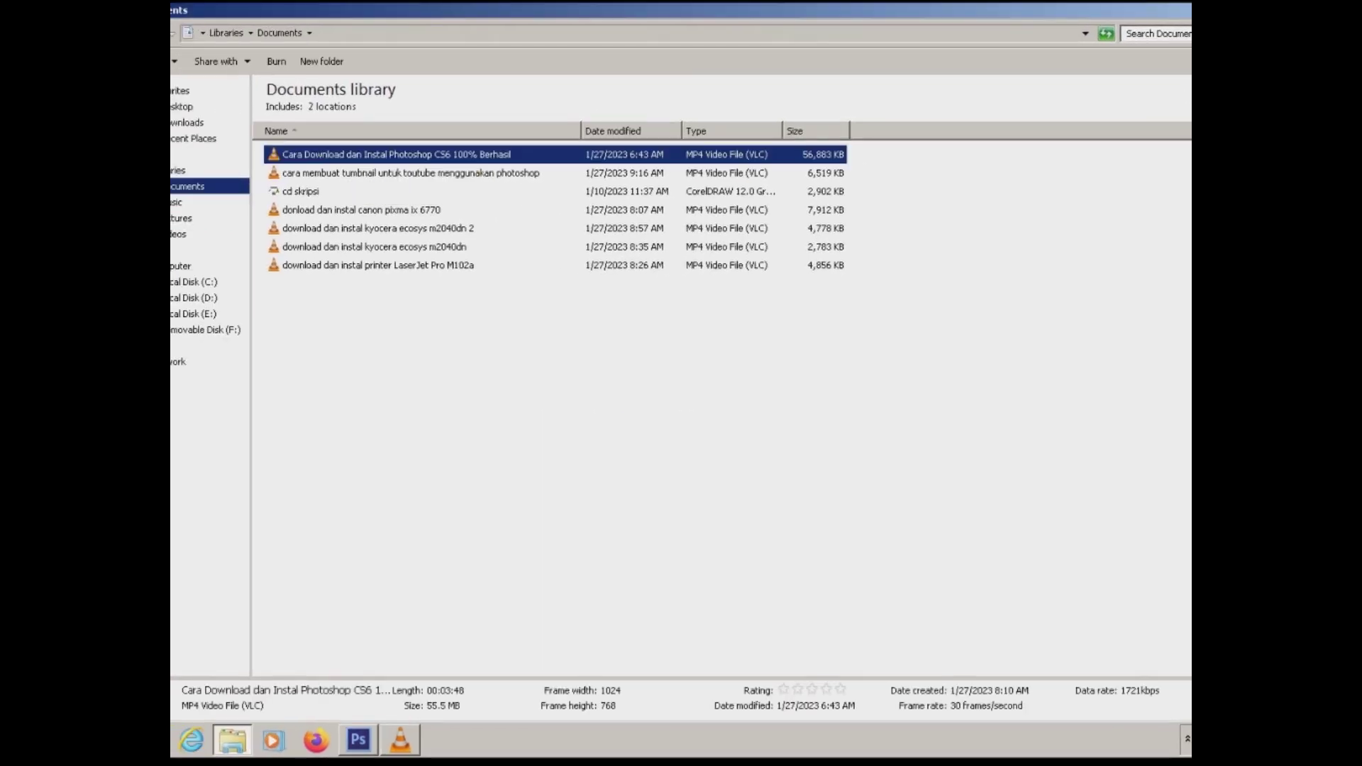
key(F2)
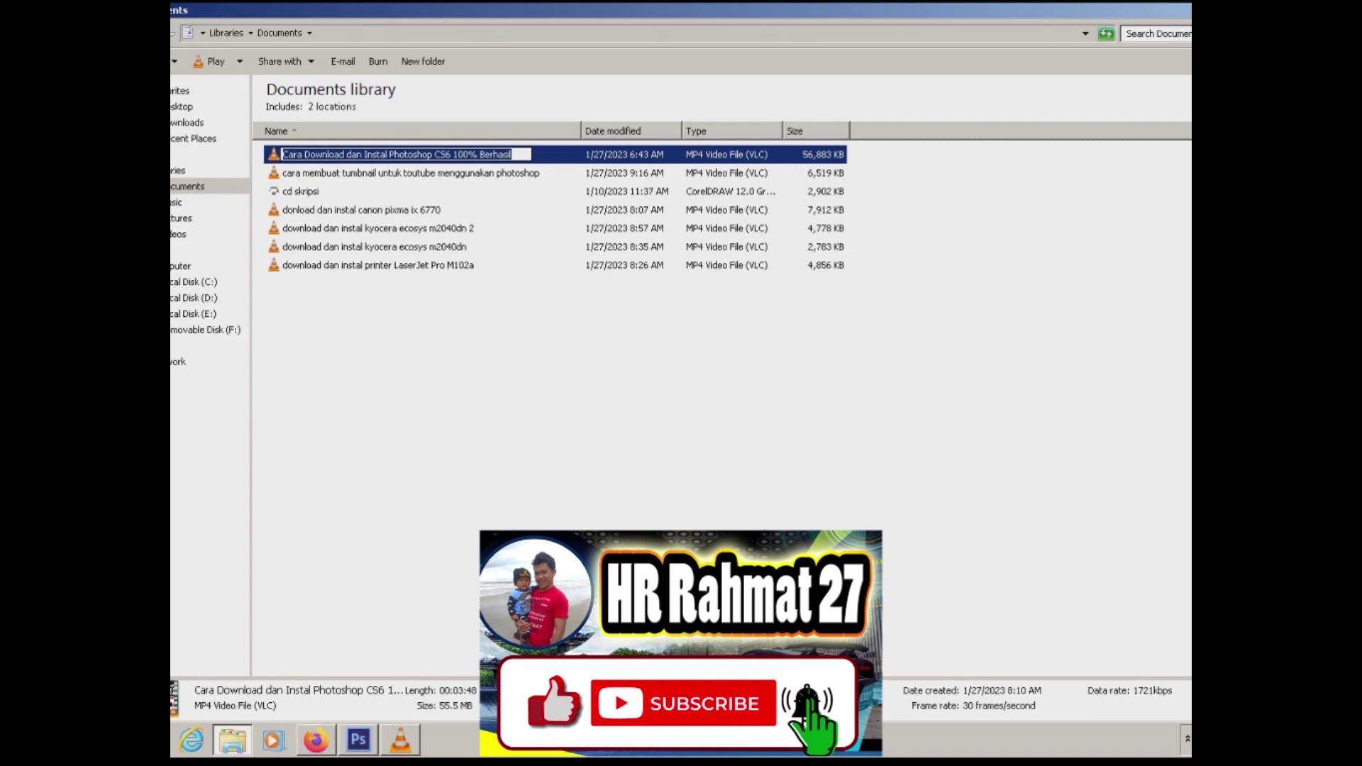
click(358, 739)
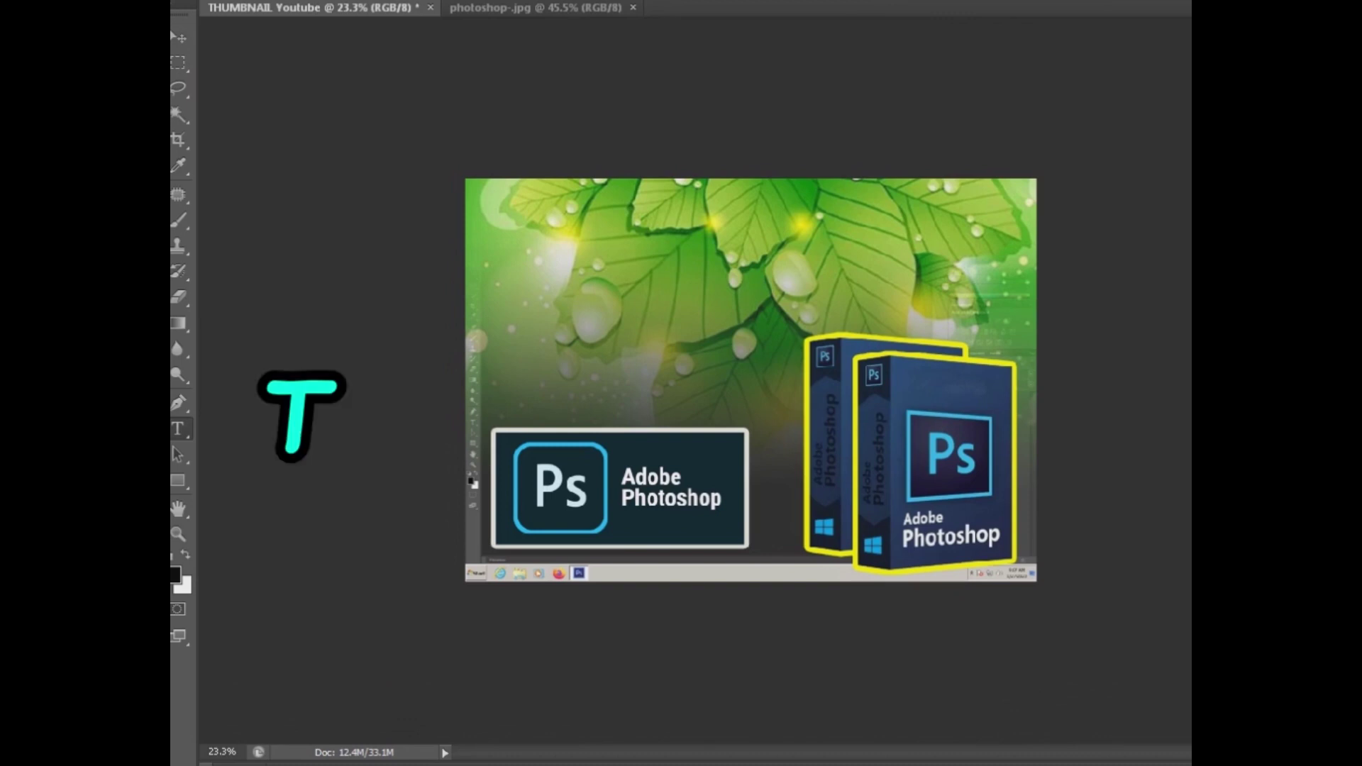
Paste the video name as a text layer, breaking the line before '100% Berhasil'.
key(v)
scroll(452, 191, up, 2)
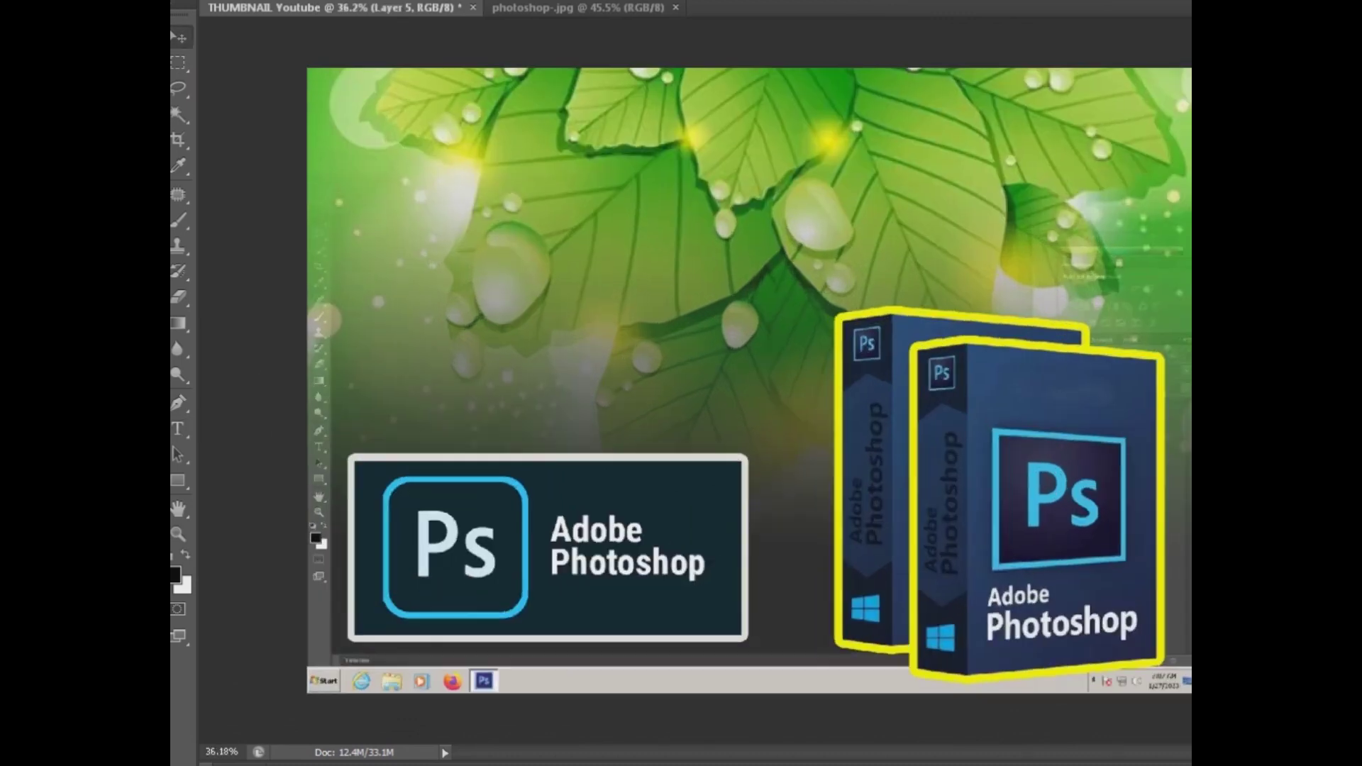
scroll(560, 262, up, 1)
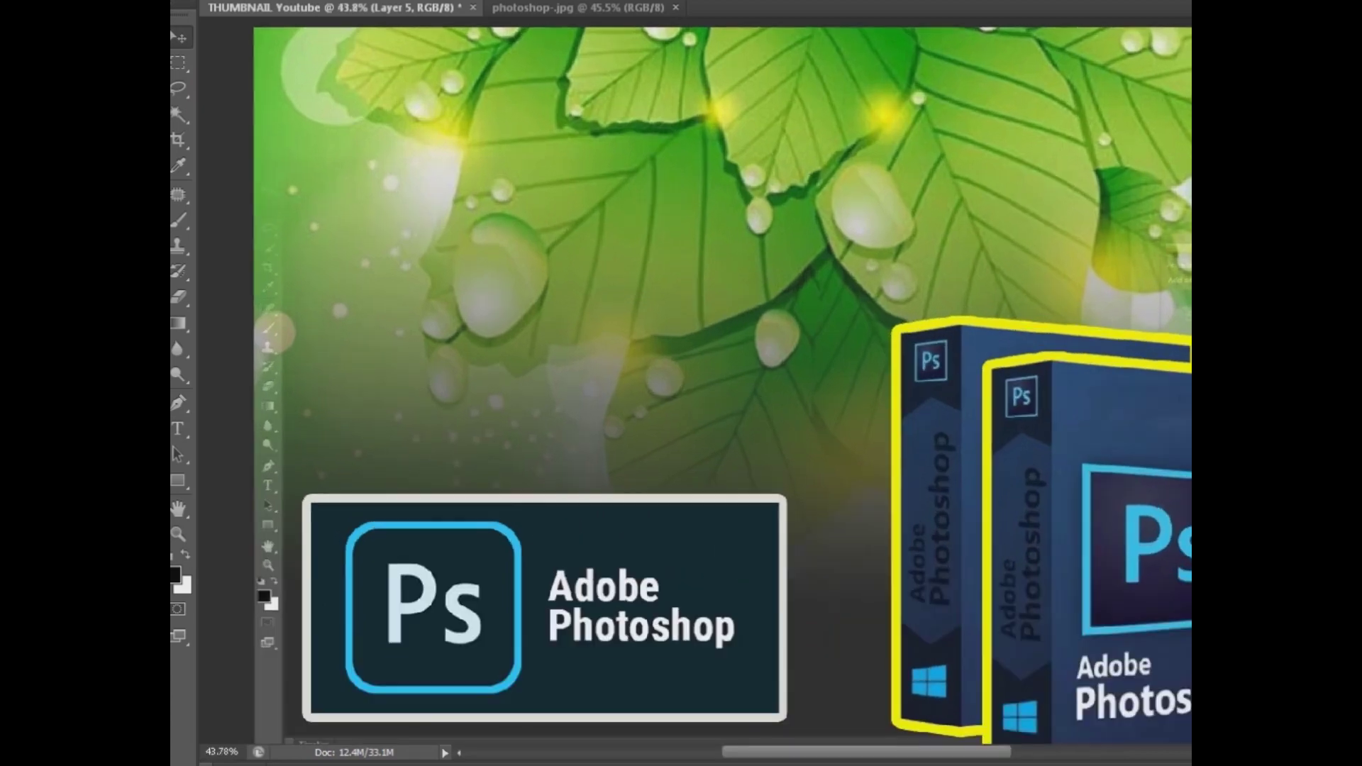
scroll(376, 141, down, 1)
key(t)
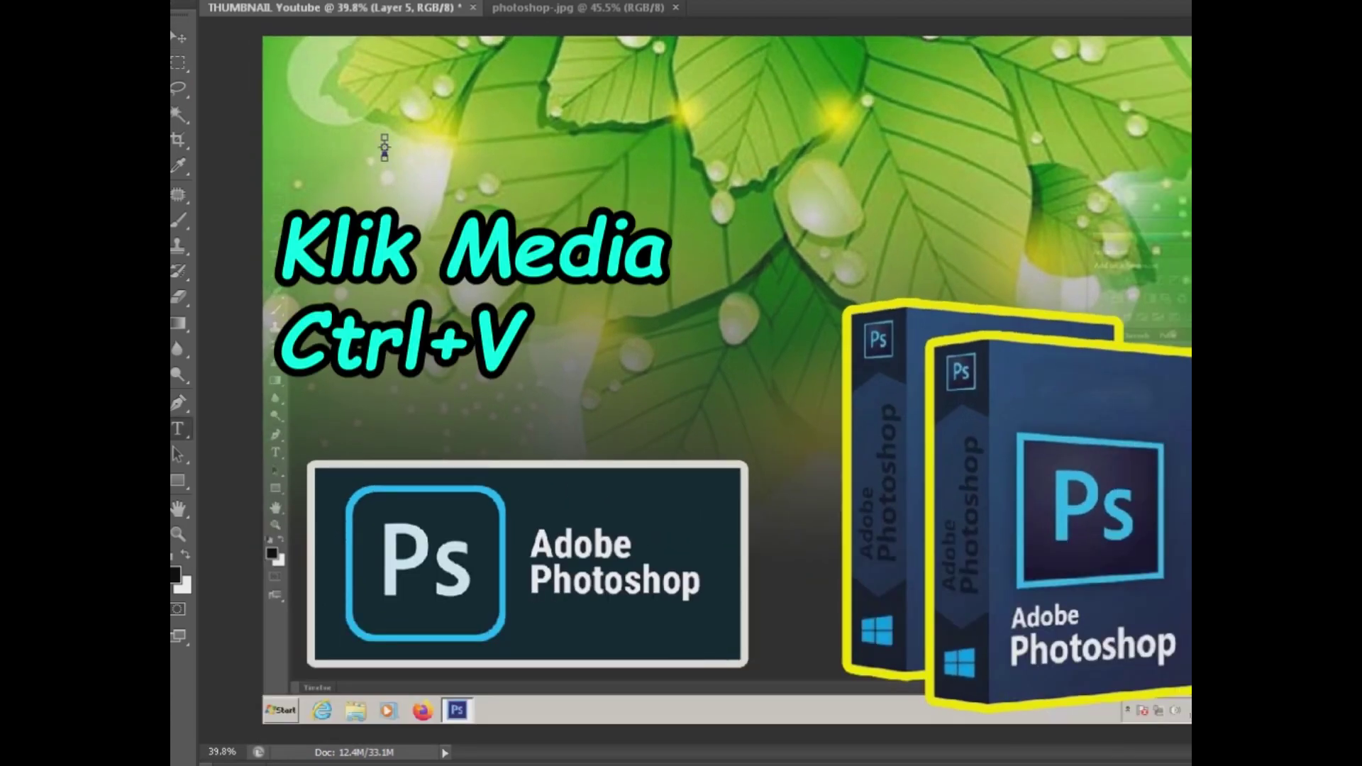
text(Cara Download dan Instal Photoshop CS6 100% Berhasil)
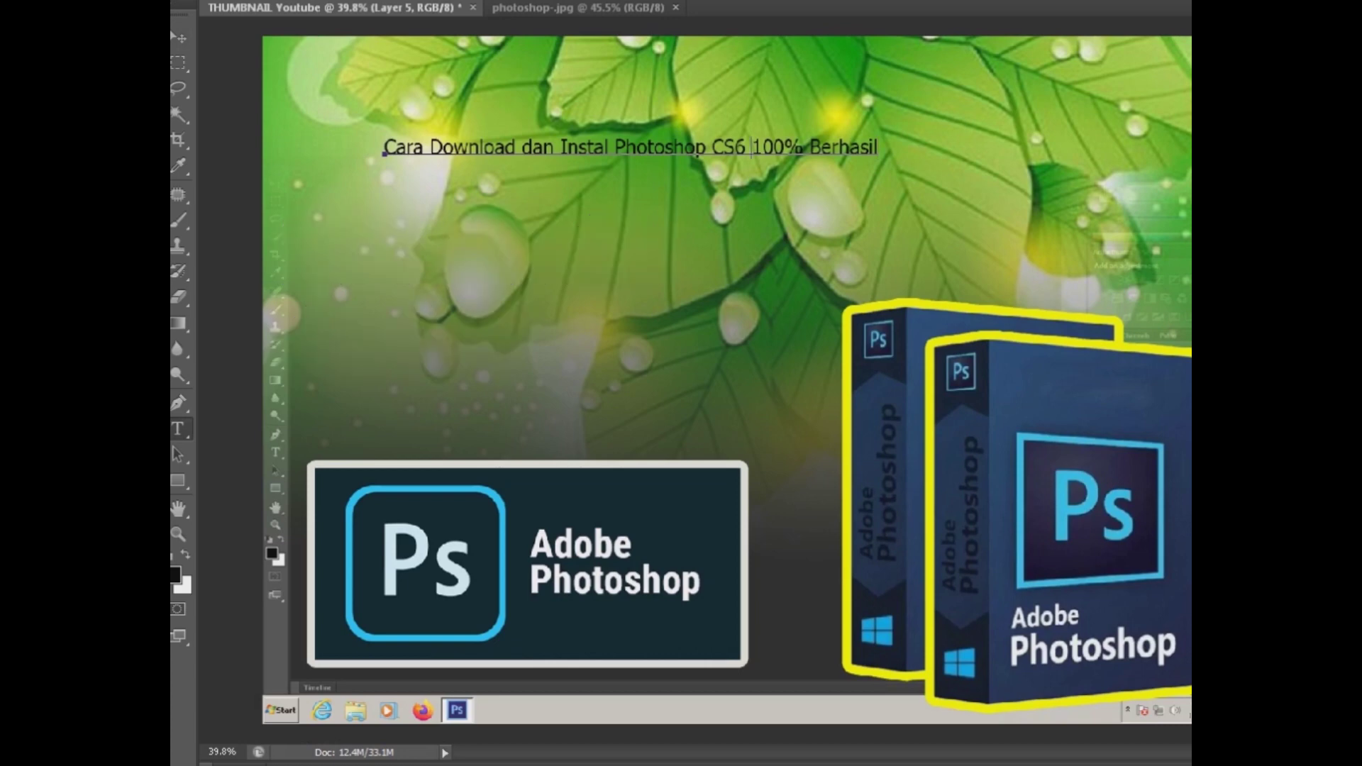
key(Return)
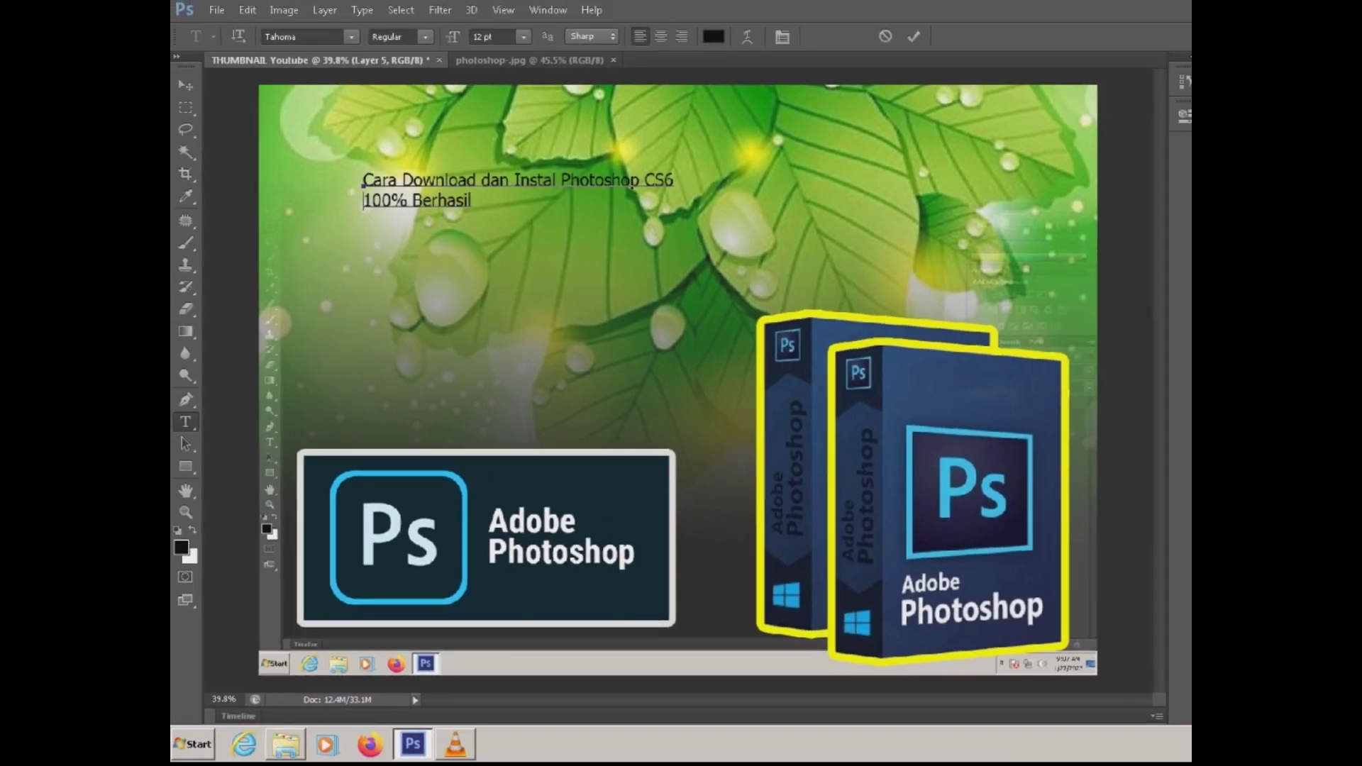
Set the whole title in a black condensed font (Swis721 BlkCn BT) and commit it.
key(ctrl+a)
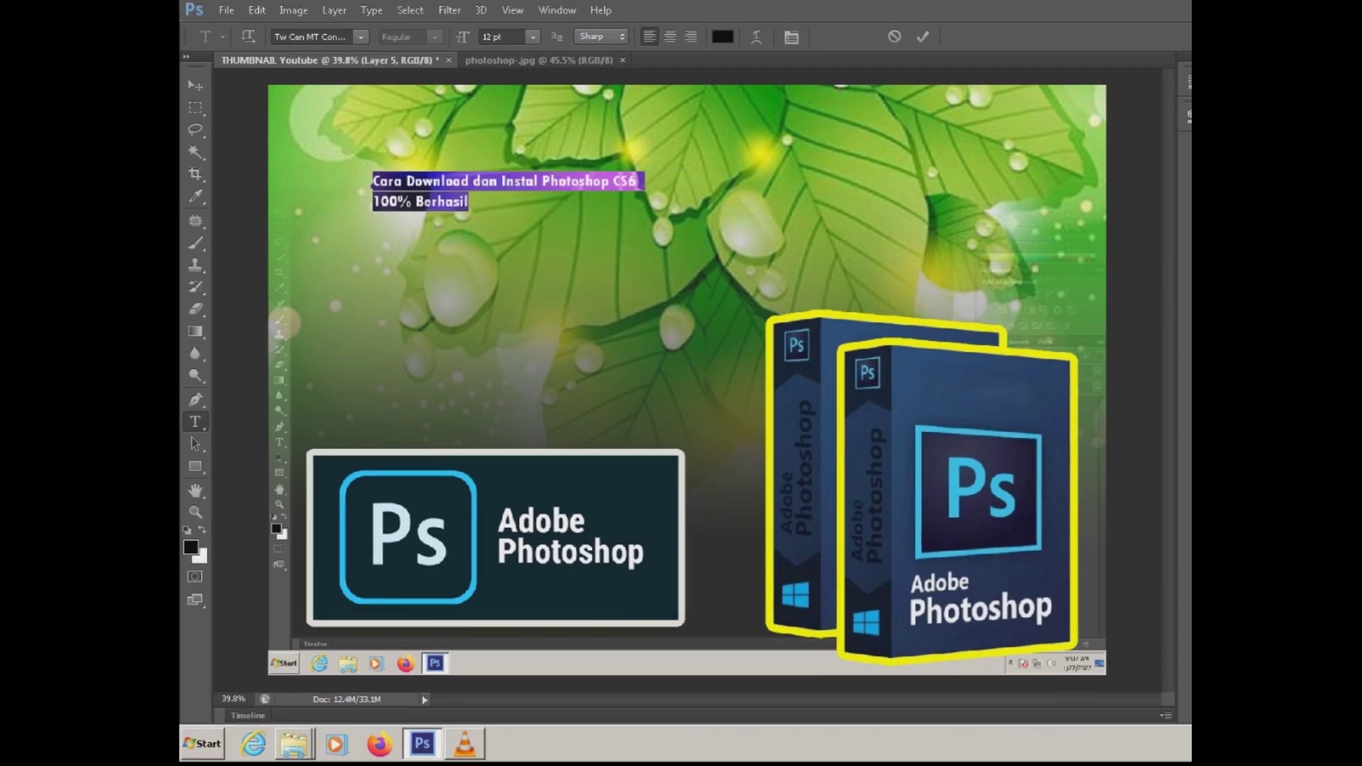
click(305, 36)
text(Tw Cen MT Condensed)
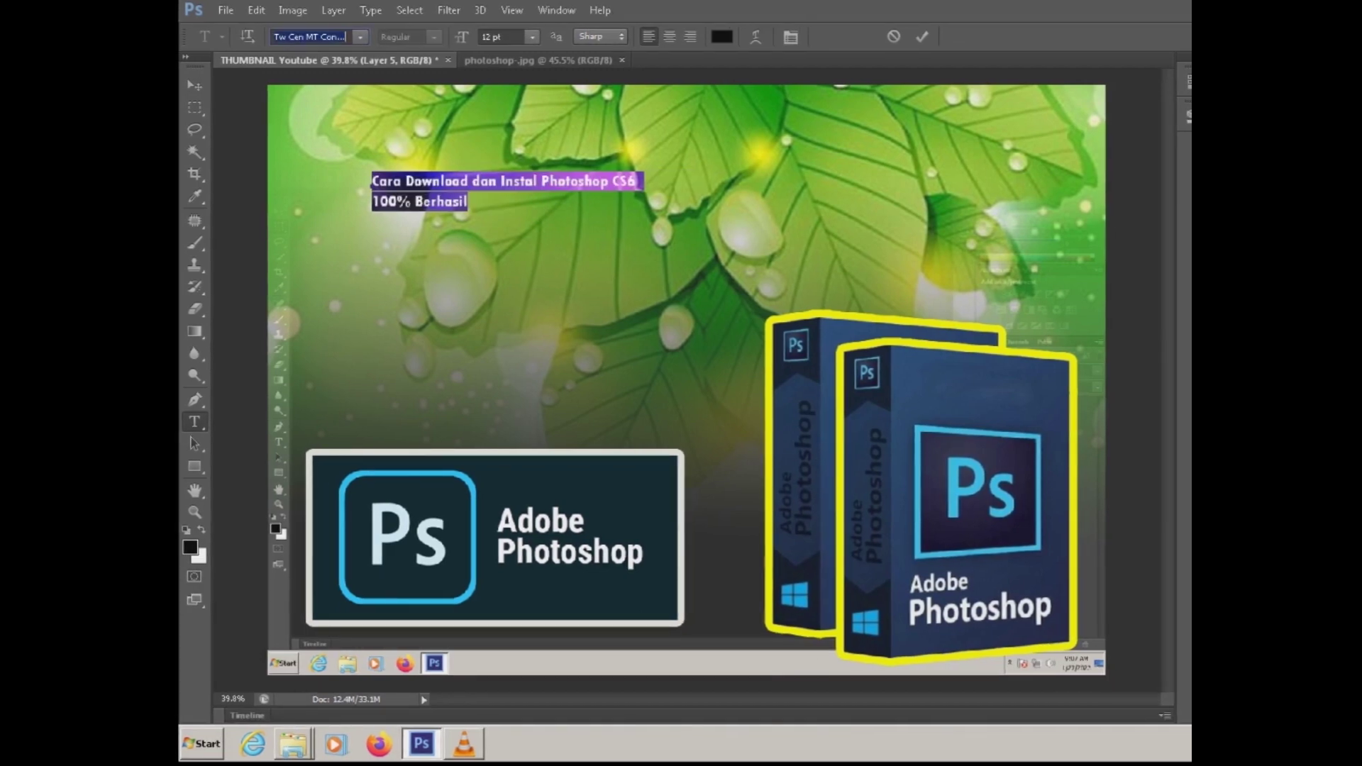
scroll(312, 36, up, 3)
scroll(312, 37, down, 1)
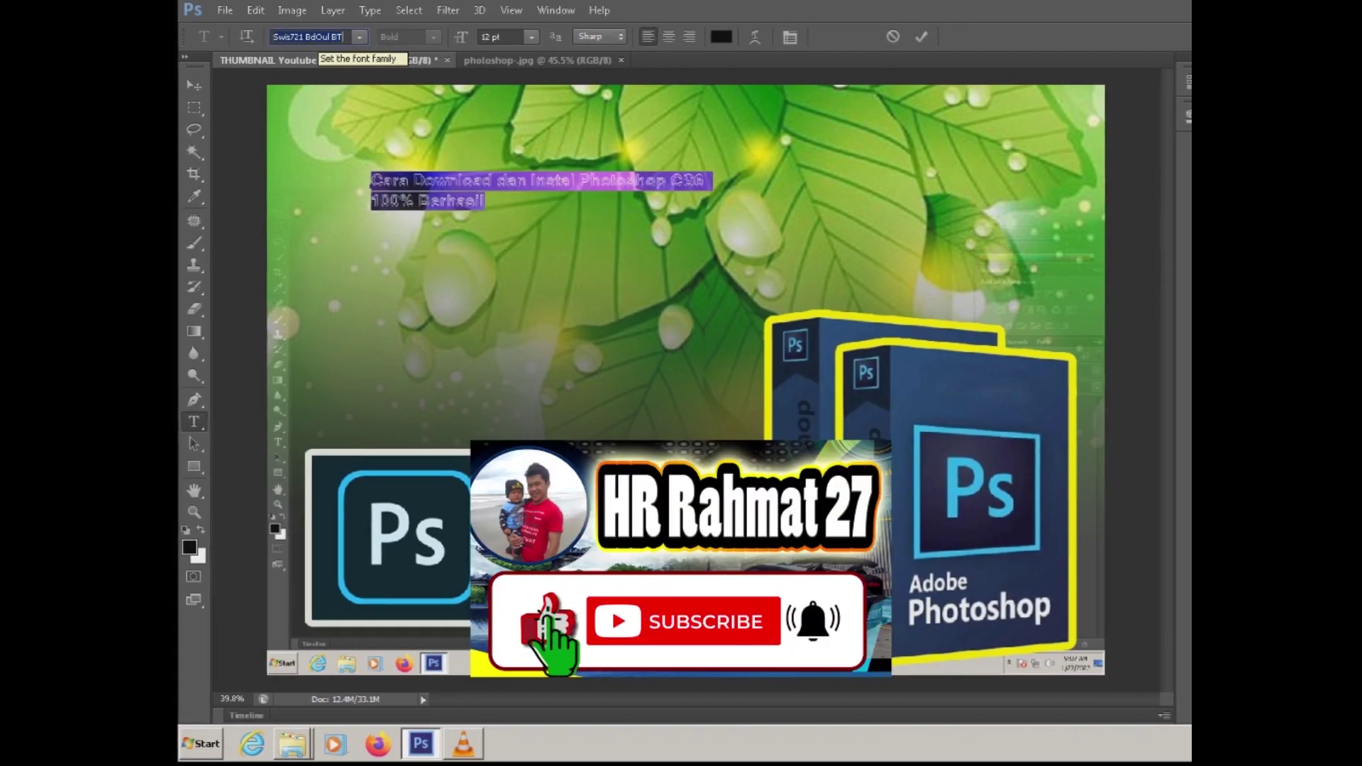
scroll(312, 36, down, 1)
scroll(312, 37, down, 1)
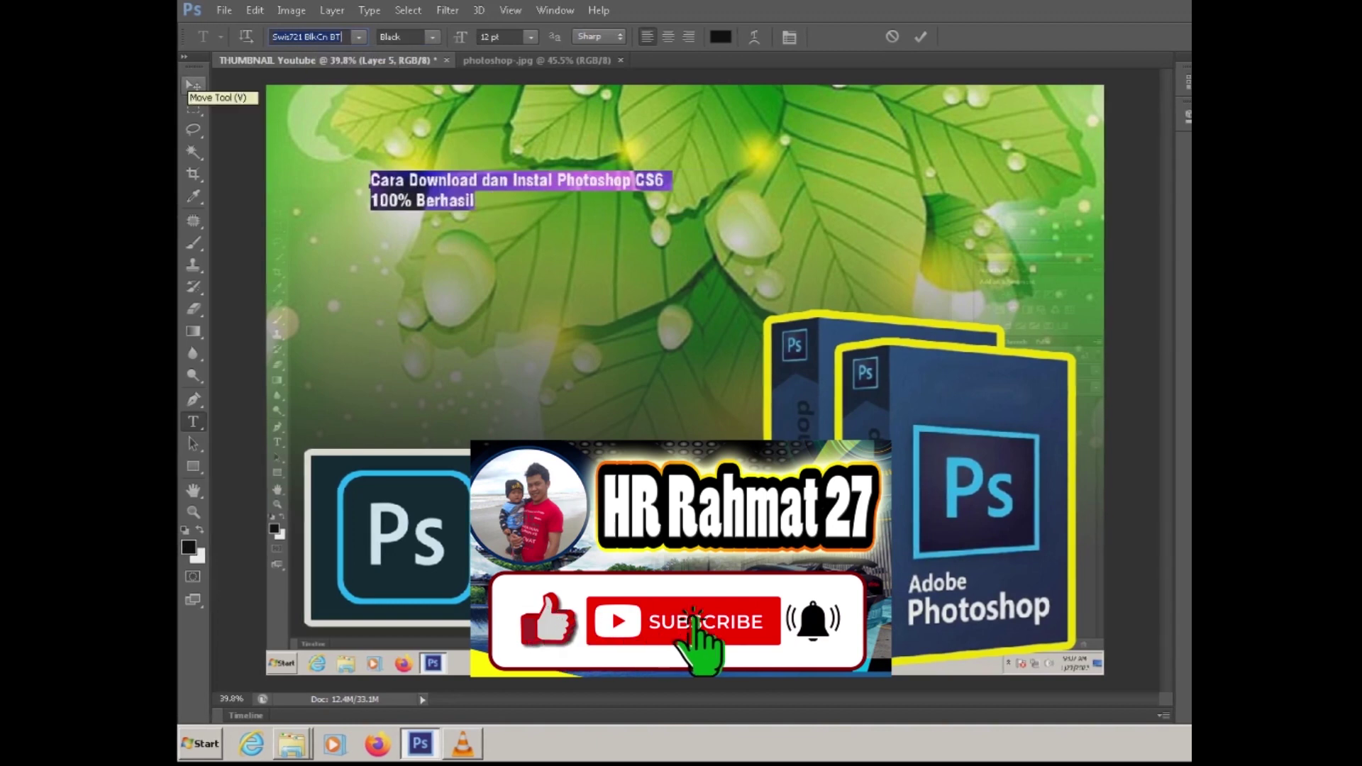
key(ctrl+Return)
key(v)
scroll(684, 379, down, 1)
Move the title to the top-left, scale it up across the top, and nudge it down slightly.
drag(496, 223, 431, 162)
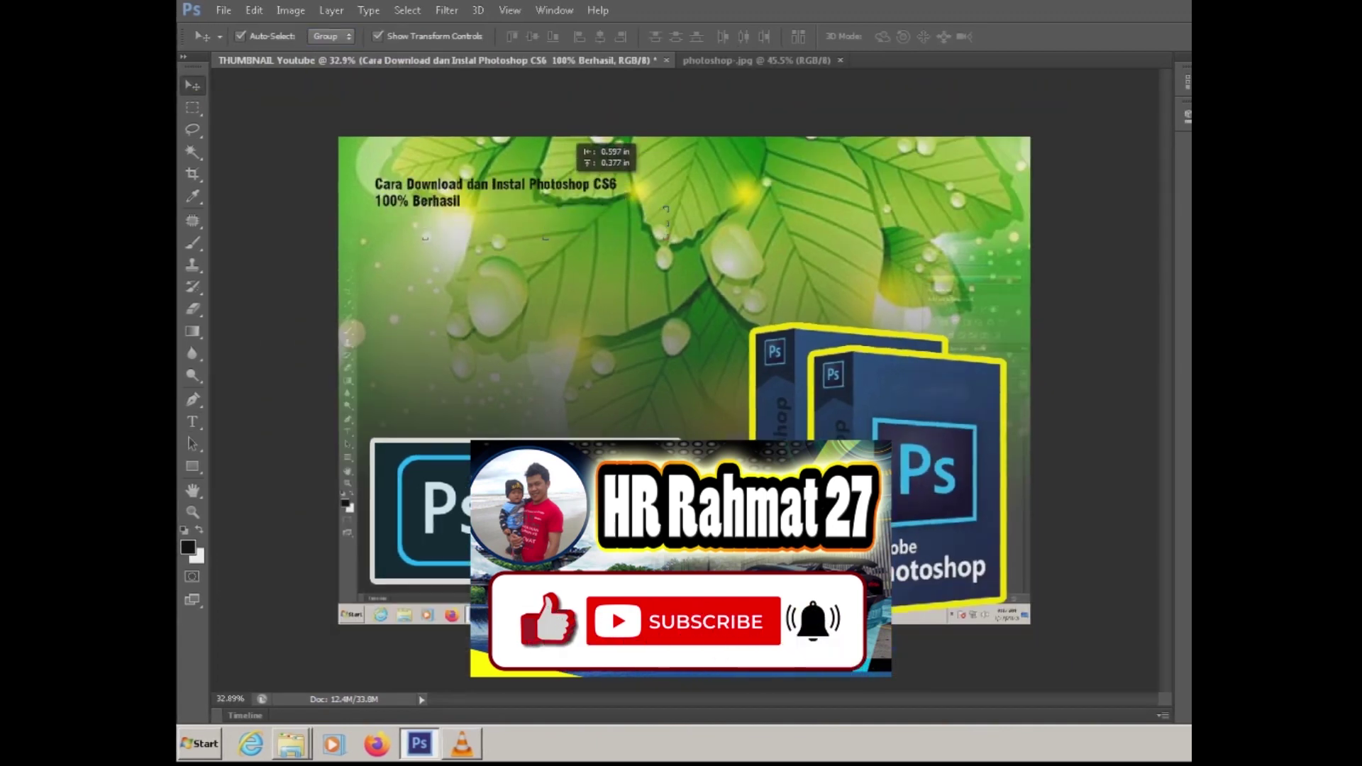
drag(600, 176, 979, 245)
drag(668, 245, 668, 264)
key(Return)
drag(497, 177, 493, 187)
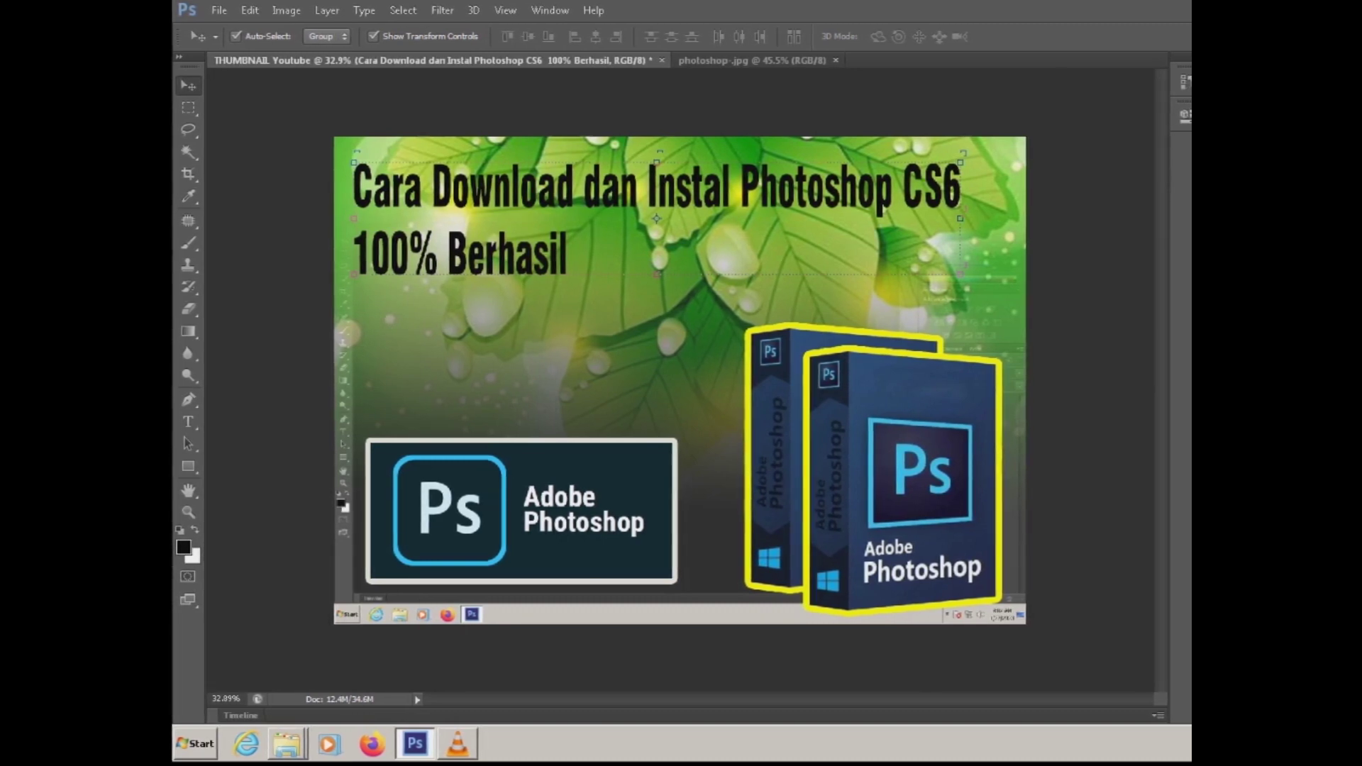
scroll(678, 380, down, 1)
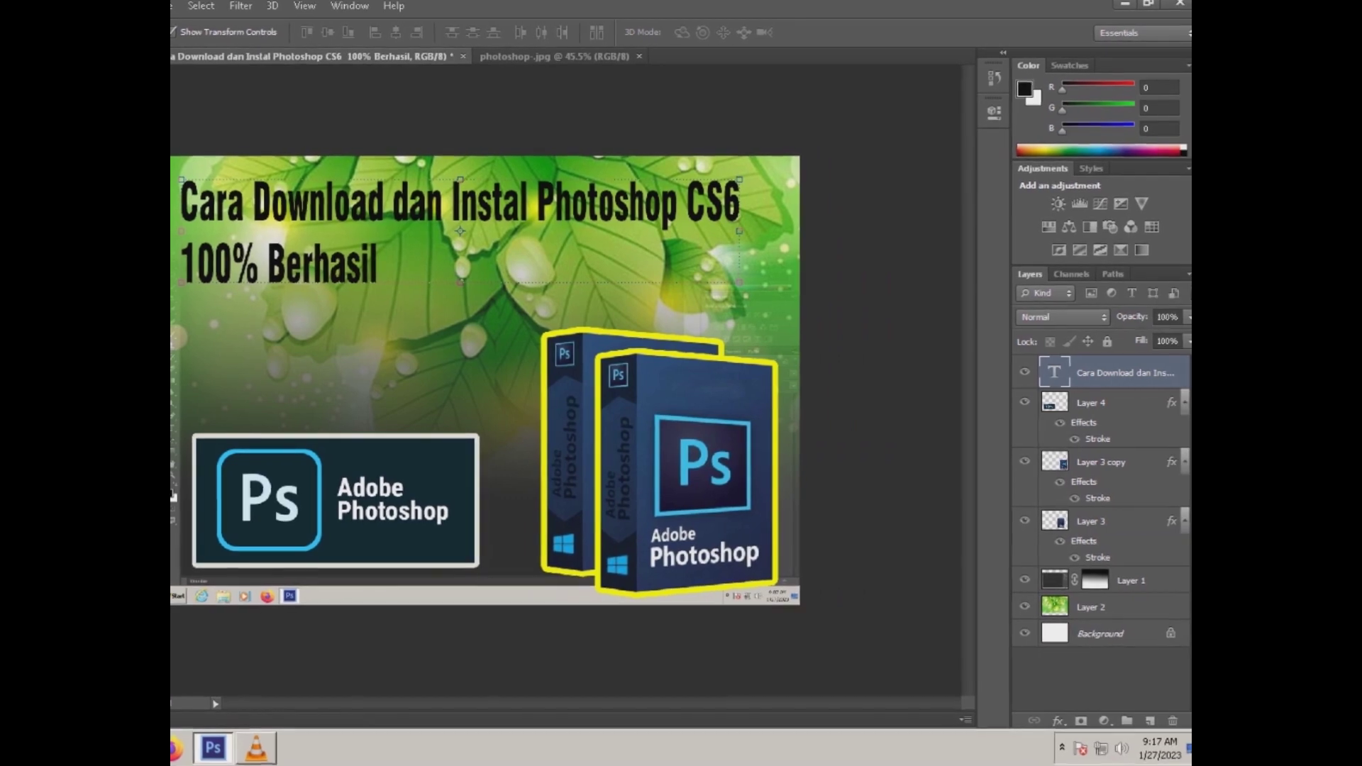
click(1102, 719)
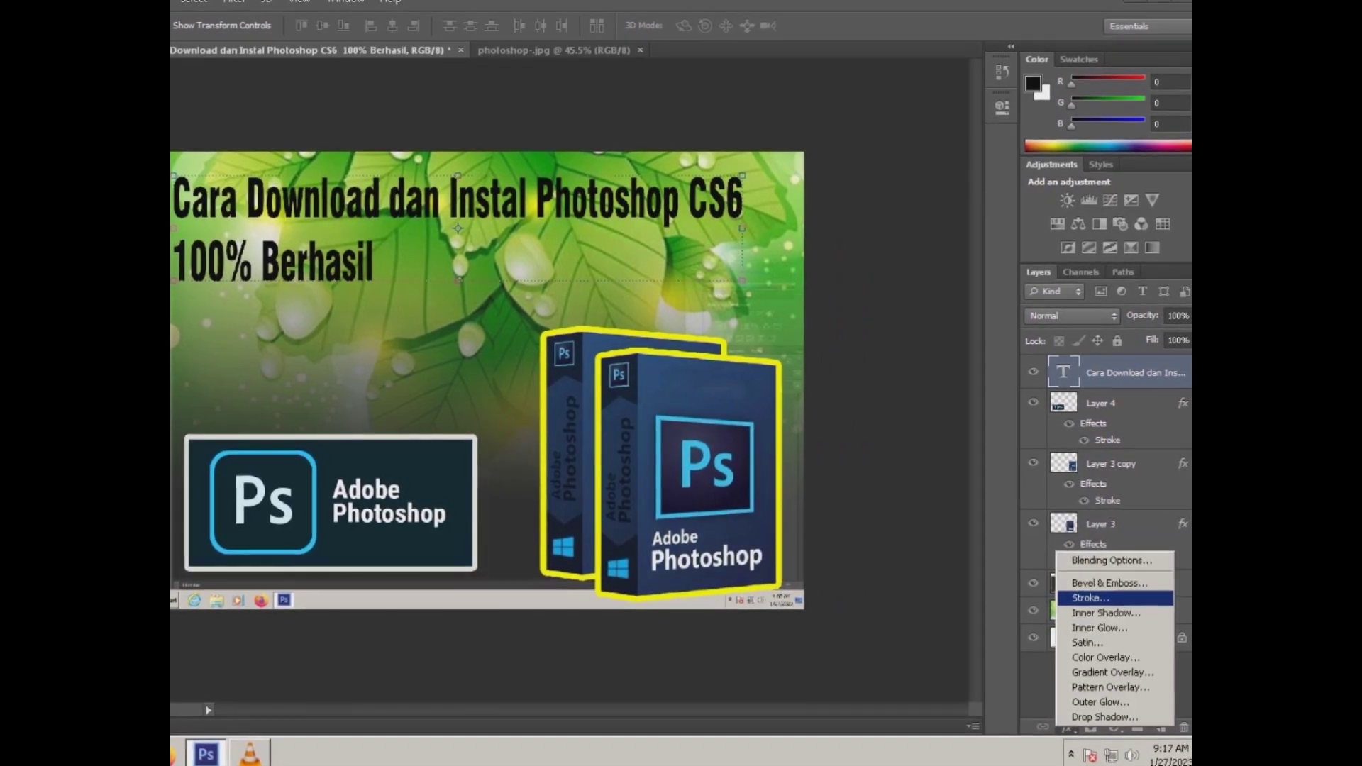
Add a black stroke outline to the title text.
click(1087, 597)
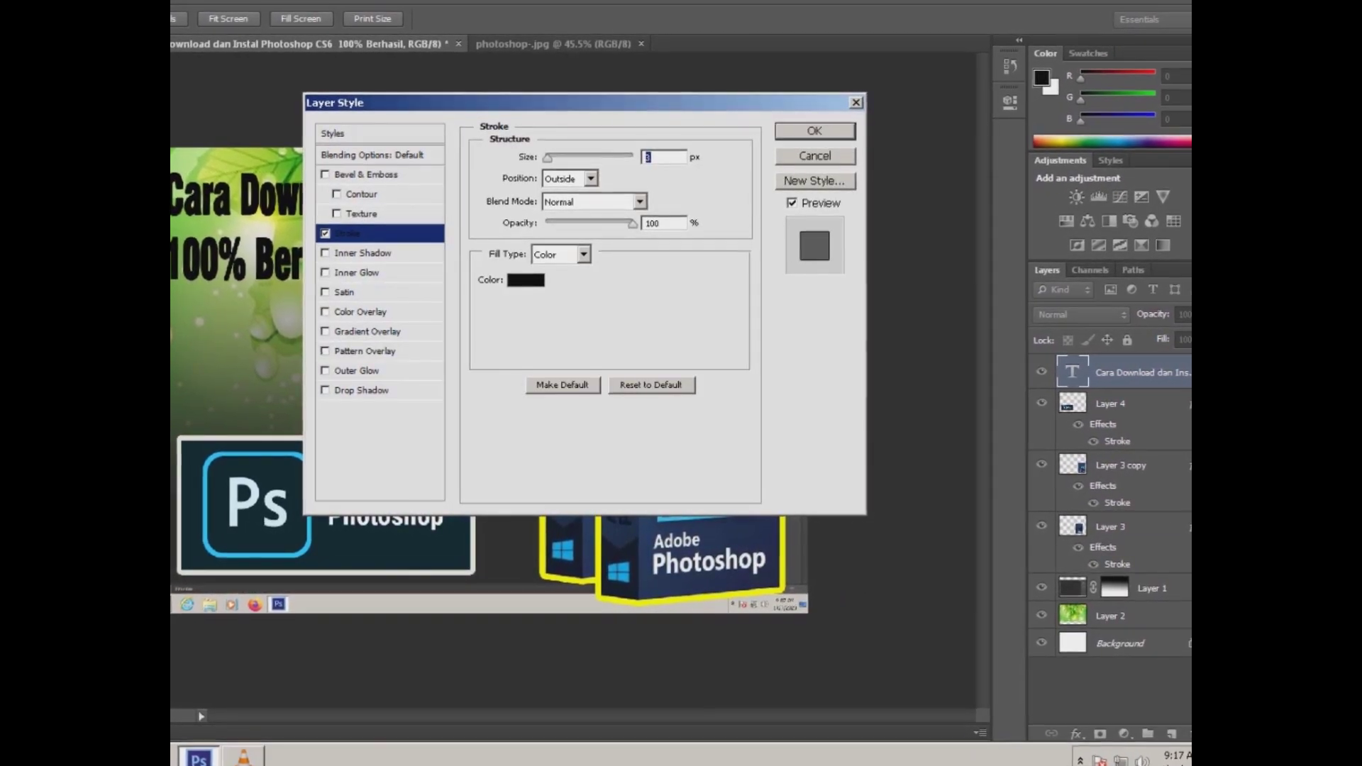
drag(567, 103, 811, 164)
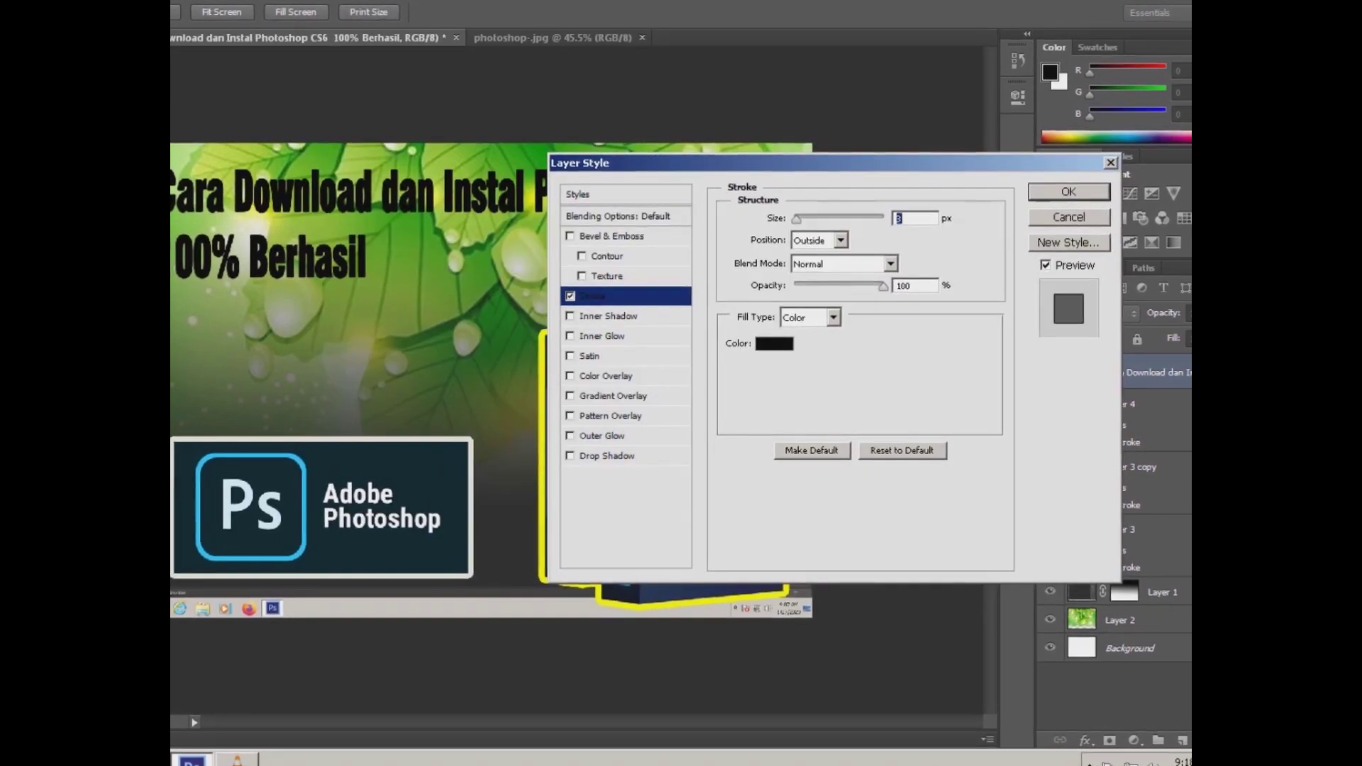
click(773, 343)
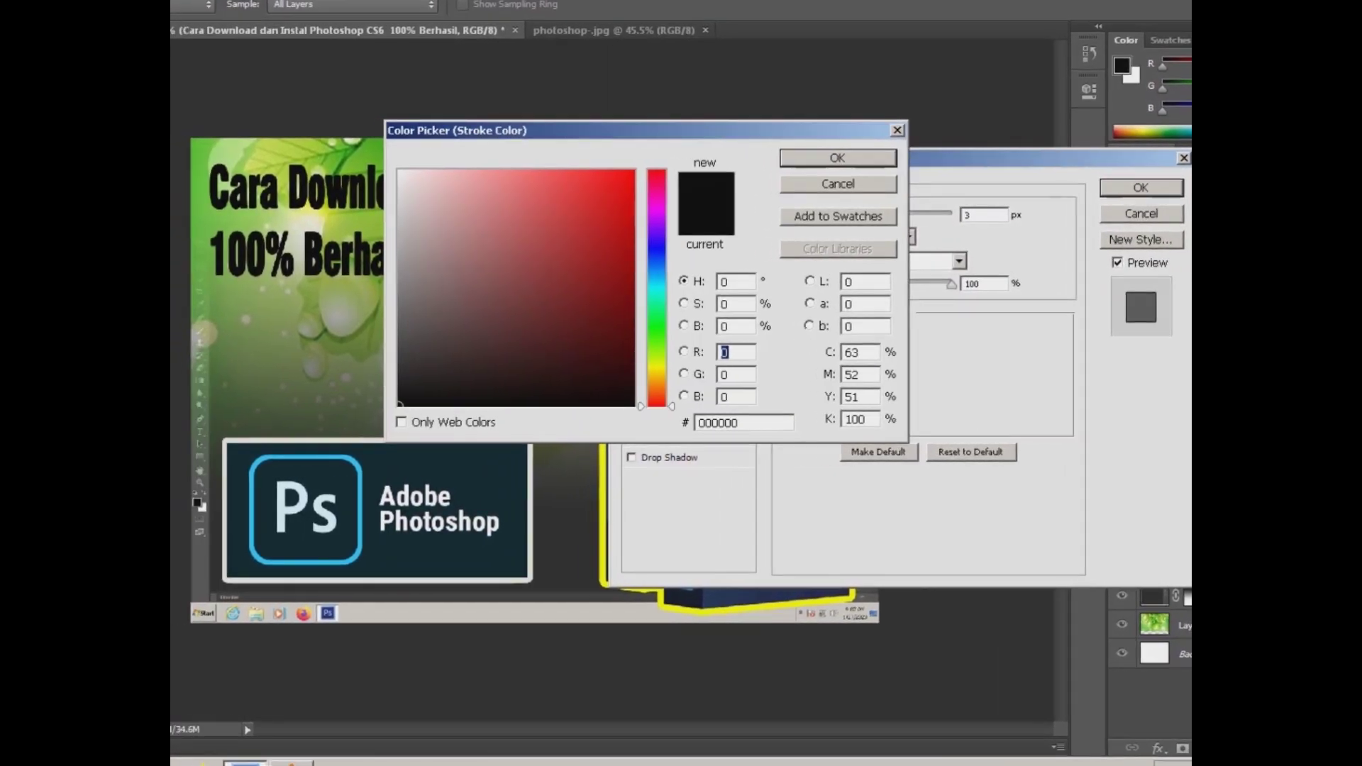
key(Return)
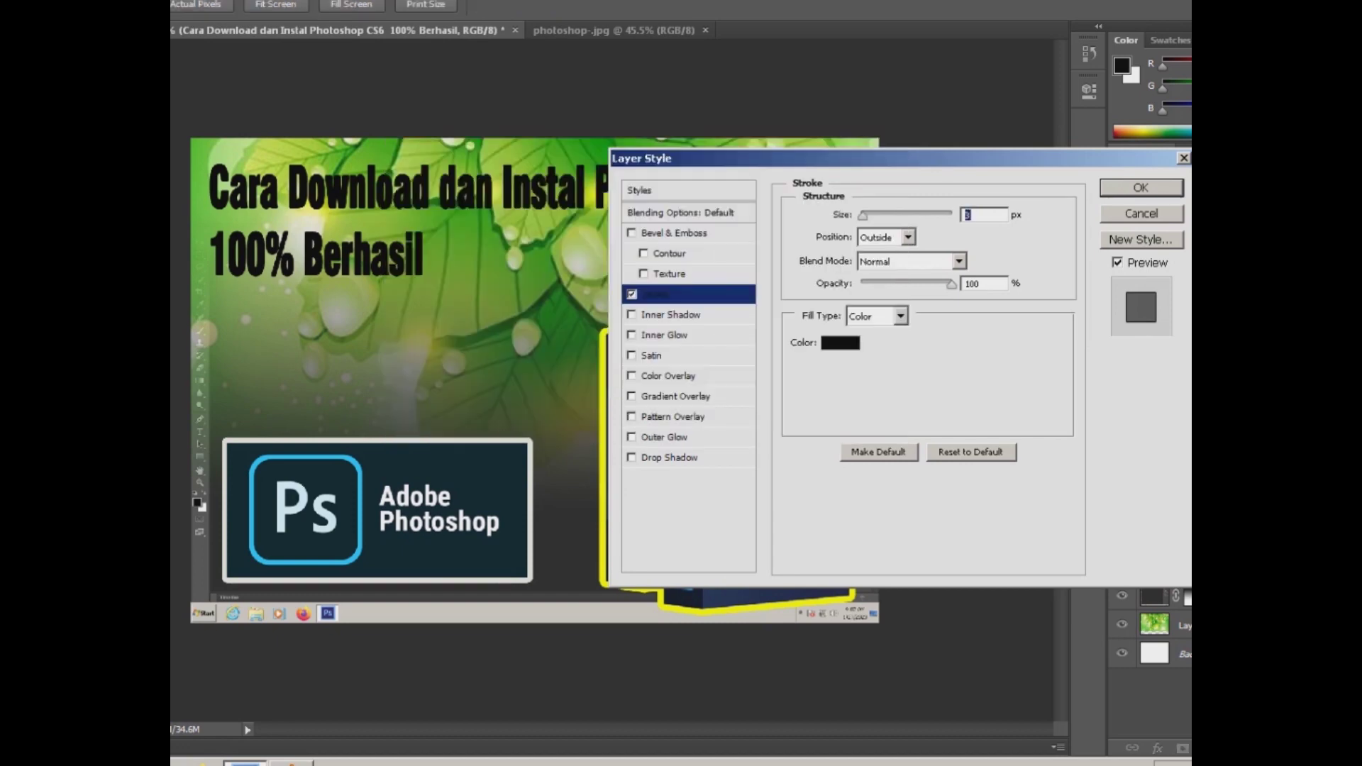
Try a yellow colour overlay on the title and thicken the black outline to about 34 px.
click(668, 376)
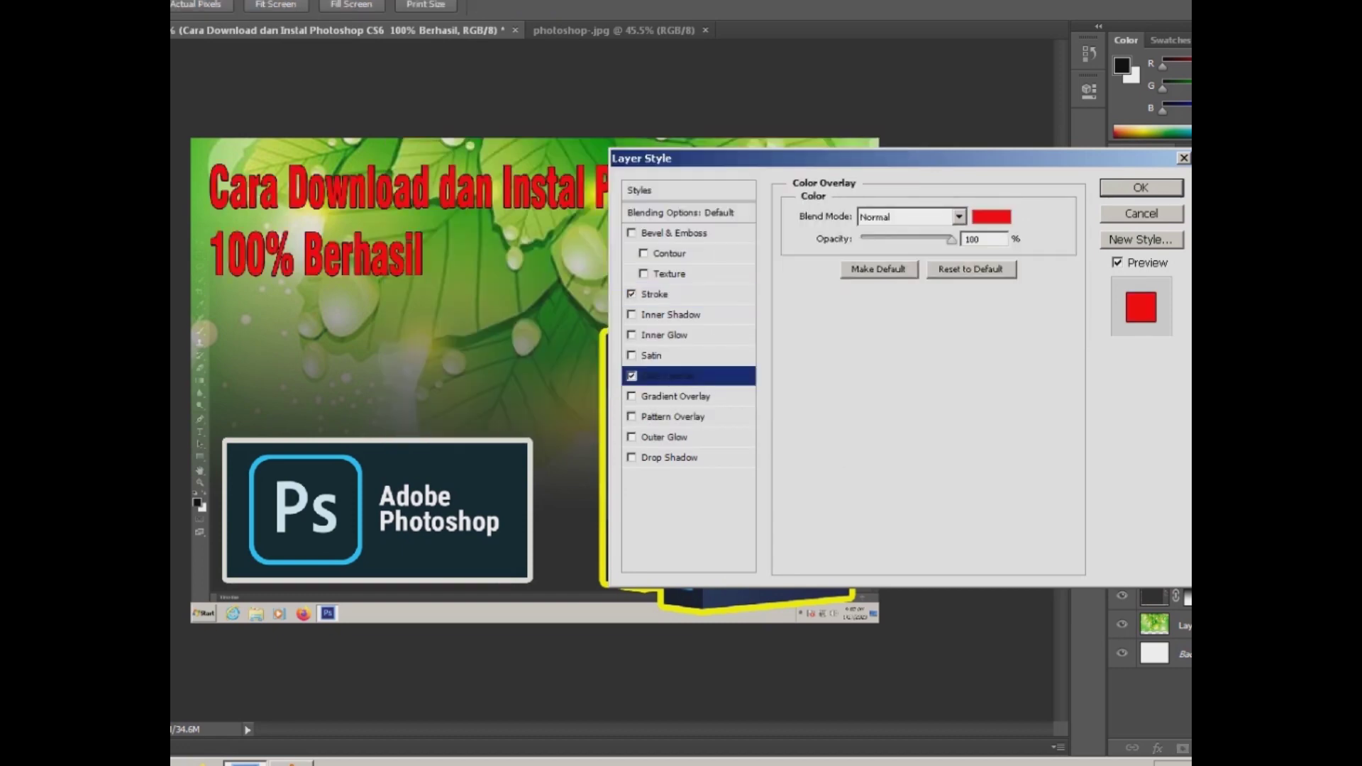
click(991, 216)
click(656, 366)
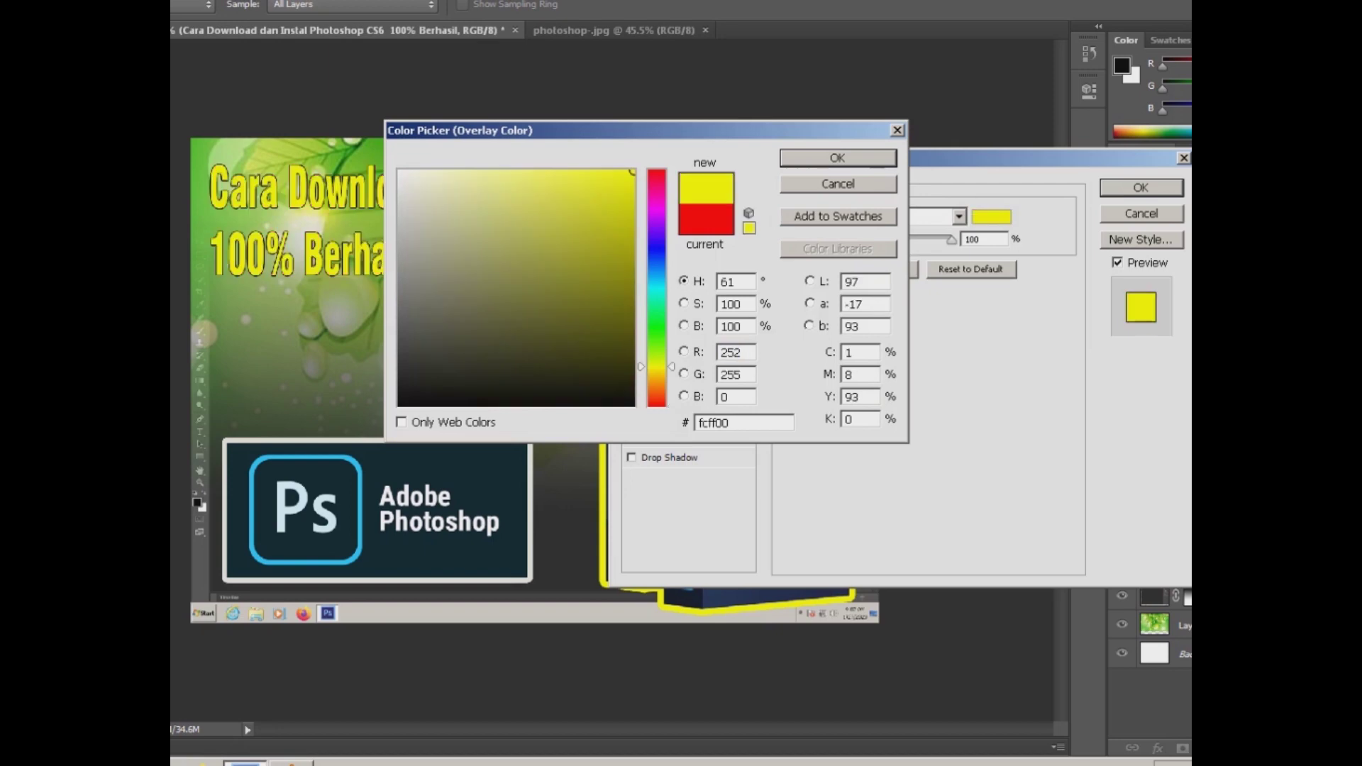
click(837, 158)
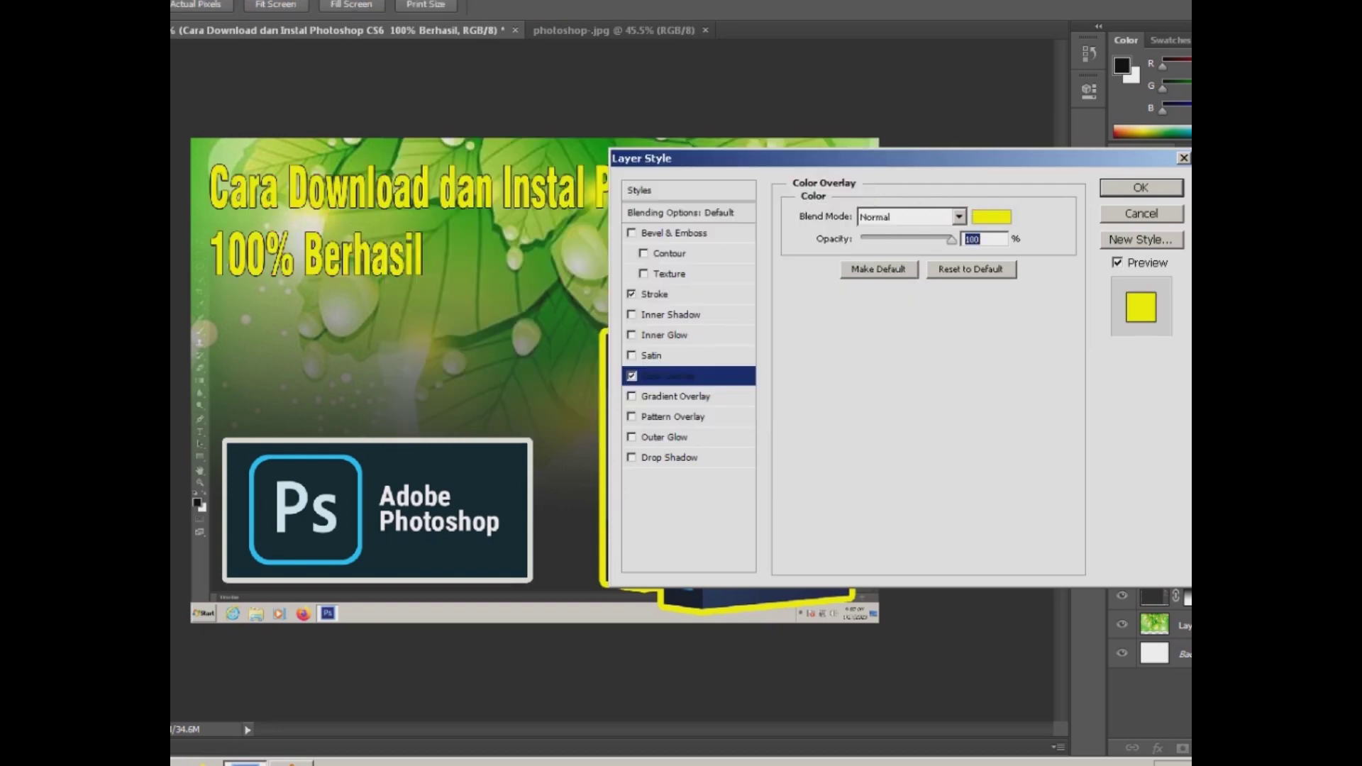
click(653, 293)
drag(864, 215, 879, 214)
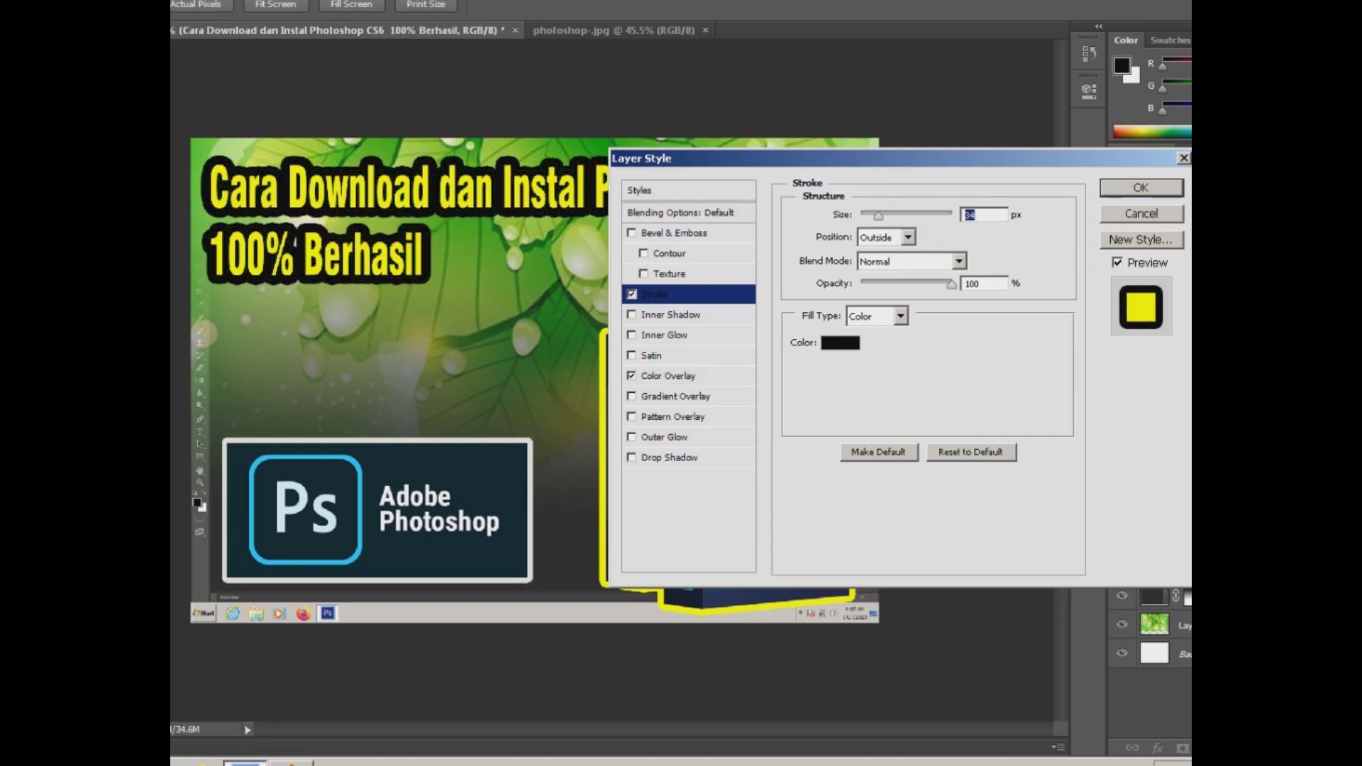
Set the title's colour overlay back to red.
click(667, 375)
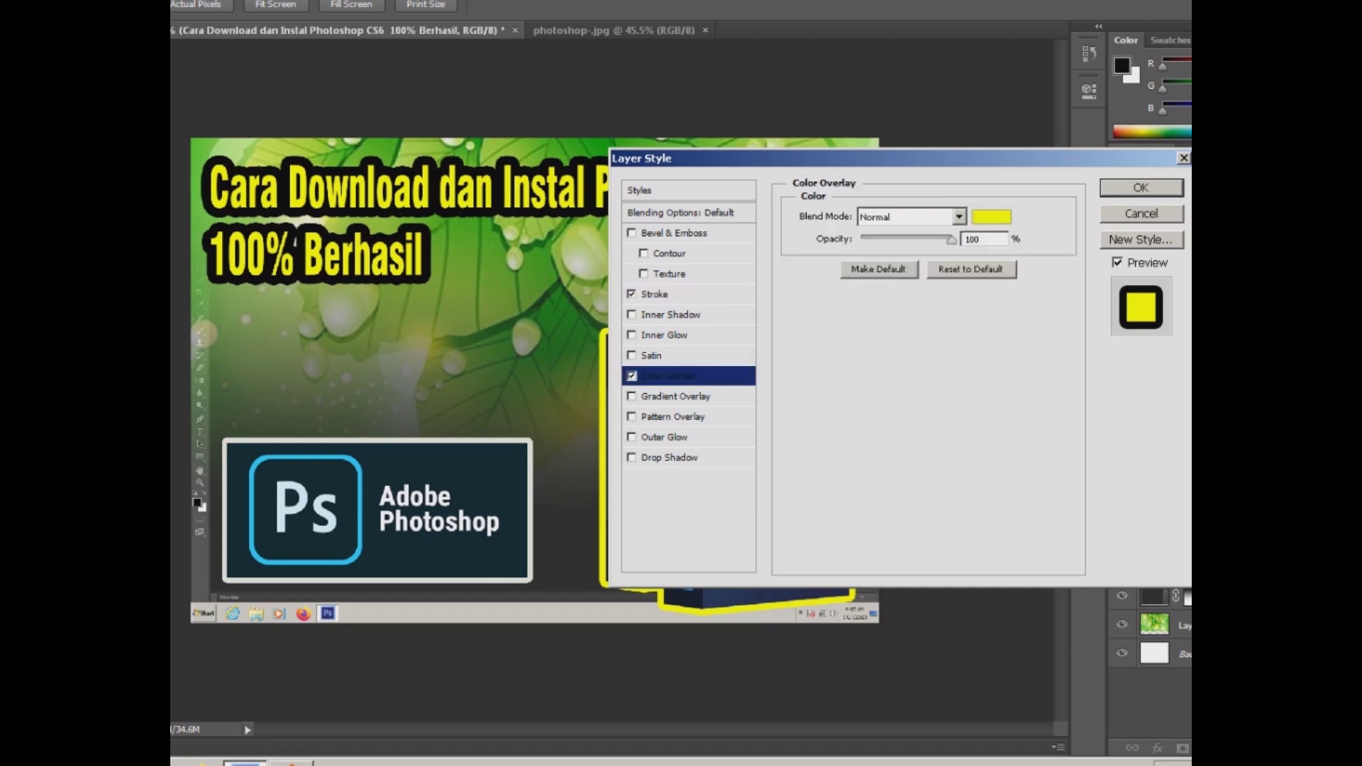
click(991, 216)
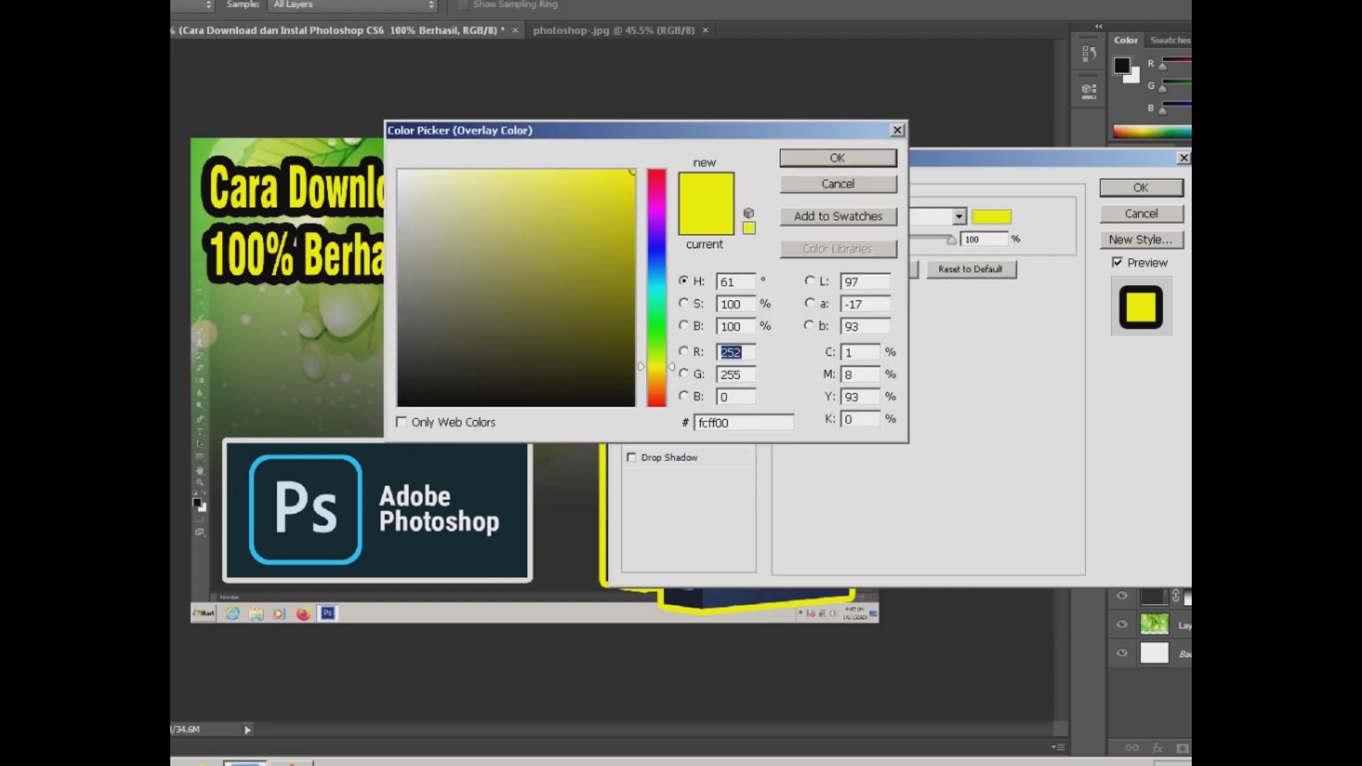
click(656, 171)
key(Return)
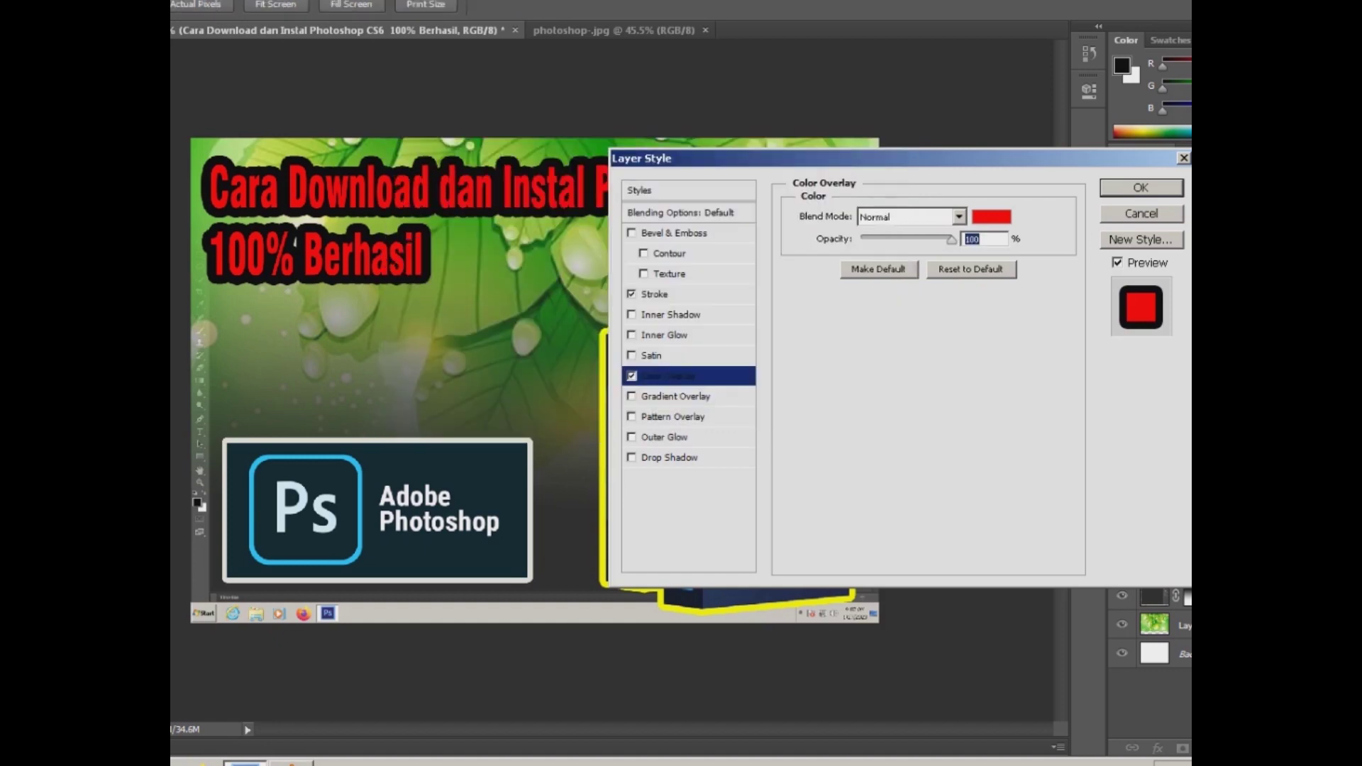
click(654, 293)
click(836, 429)
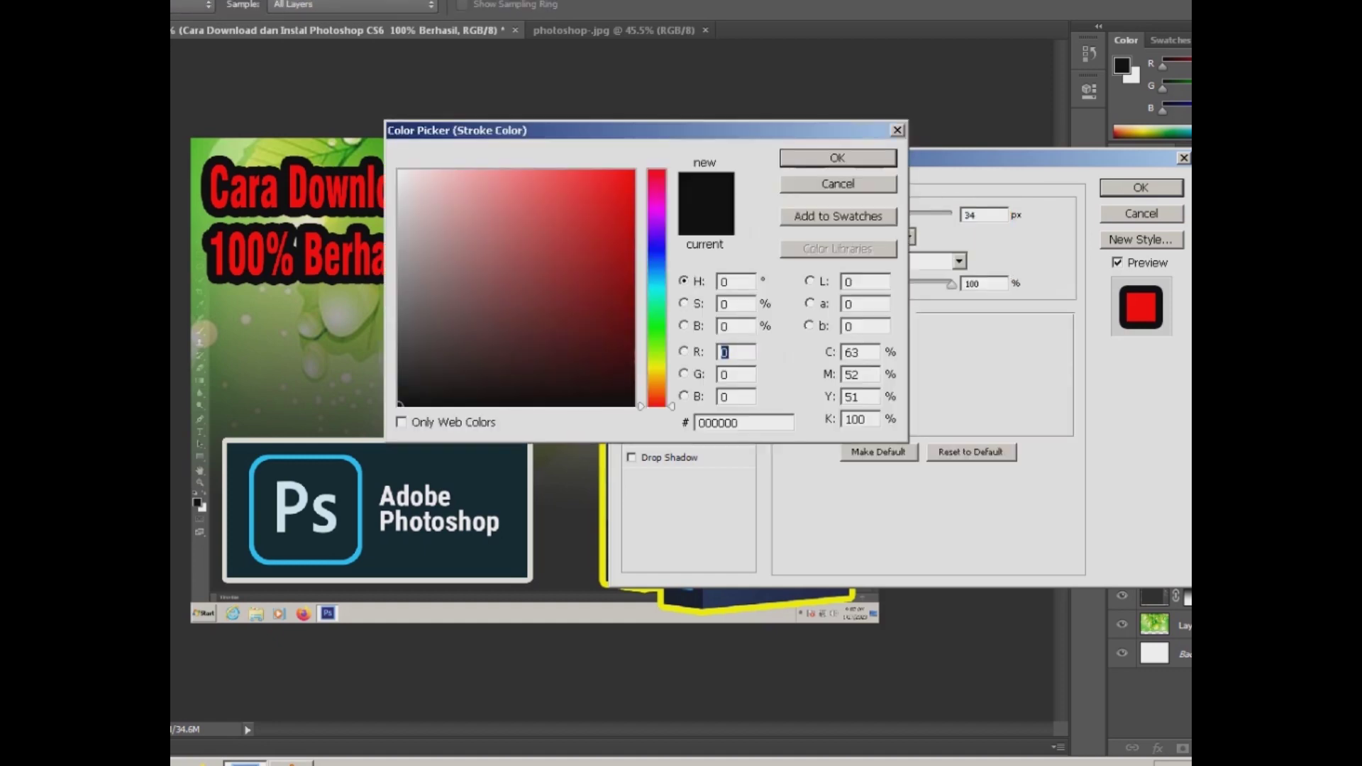
Change the title outline to white with a 20 px size.
click(400, 171)
key(Return)
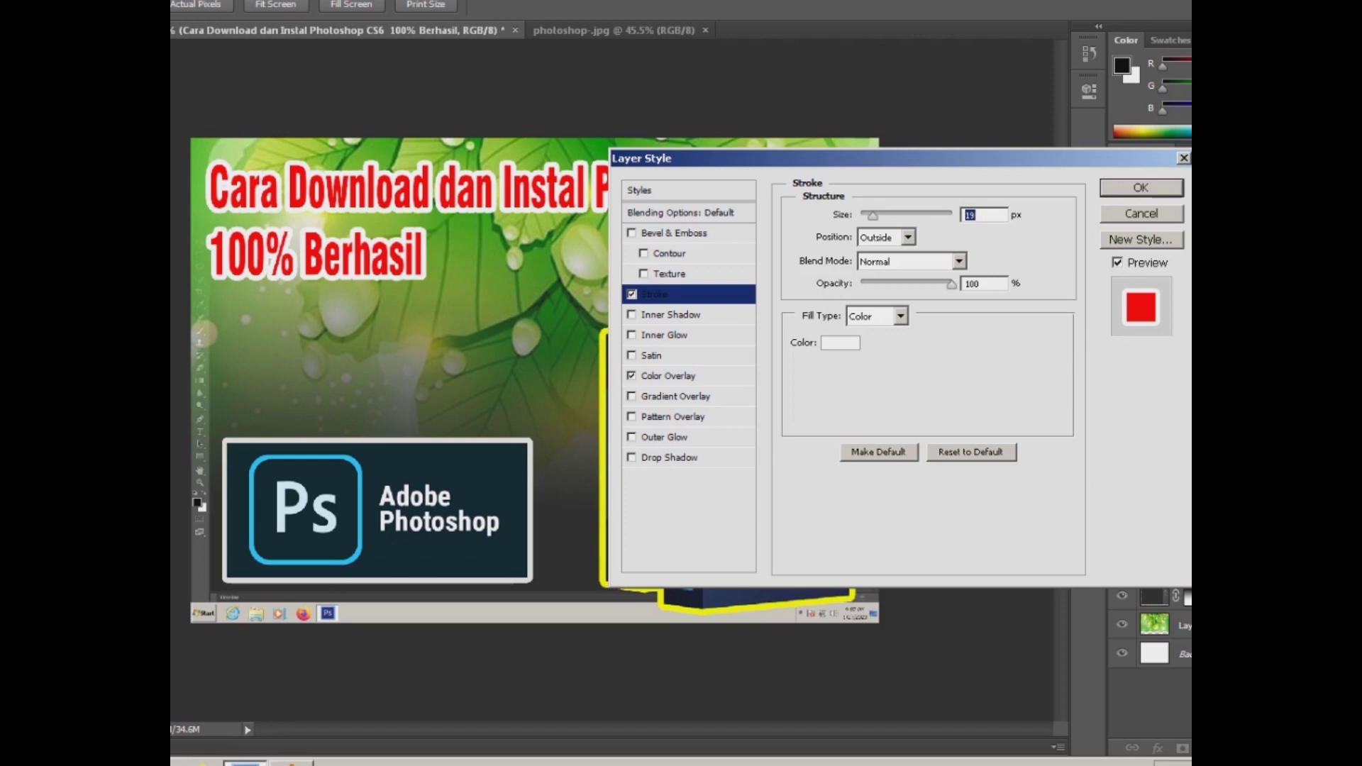
key(Up)
Add a drop shadow with distance 23, spread 67, size 68 and 100% opacity.
click(670, 457)
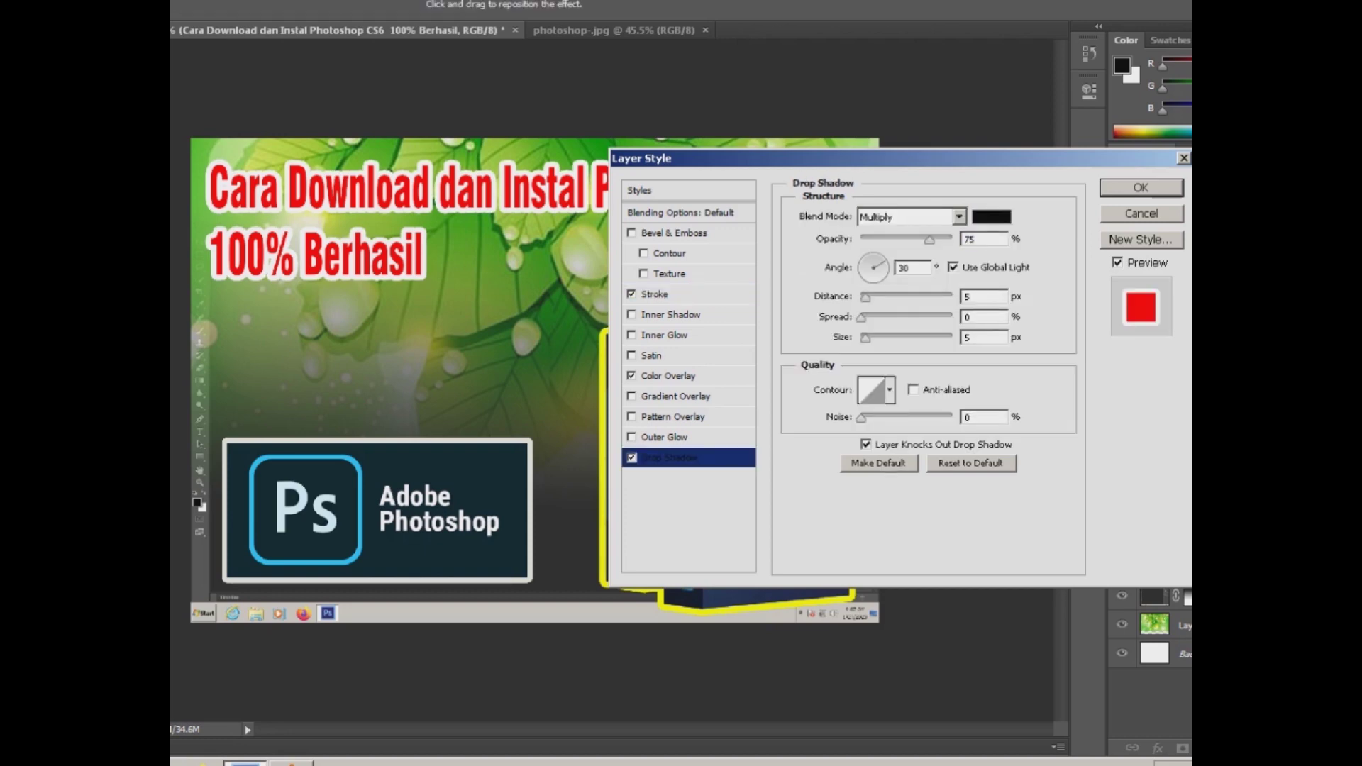
mouse_move(861, 317)
mouse_down()
mouse_move(922, 317)
mouse_move(902, 296)
mouse_up()
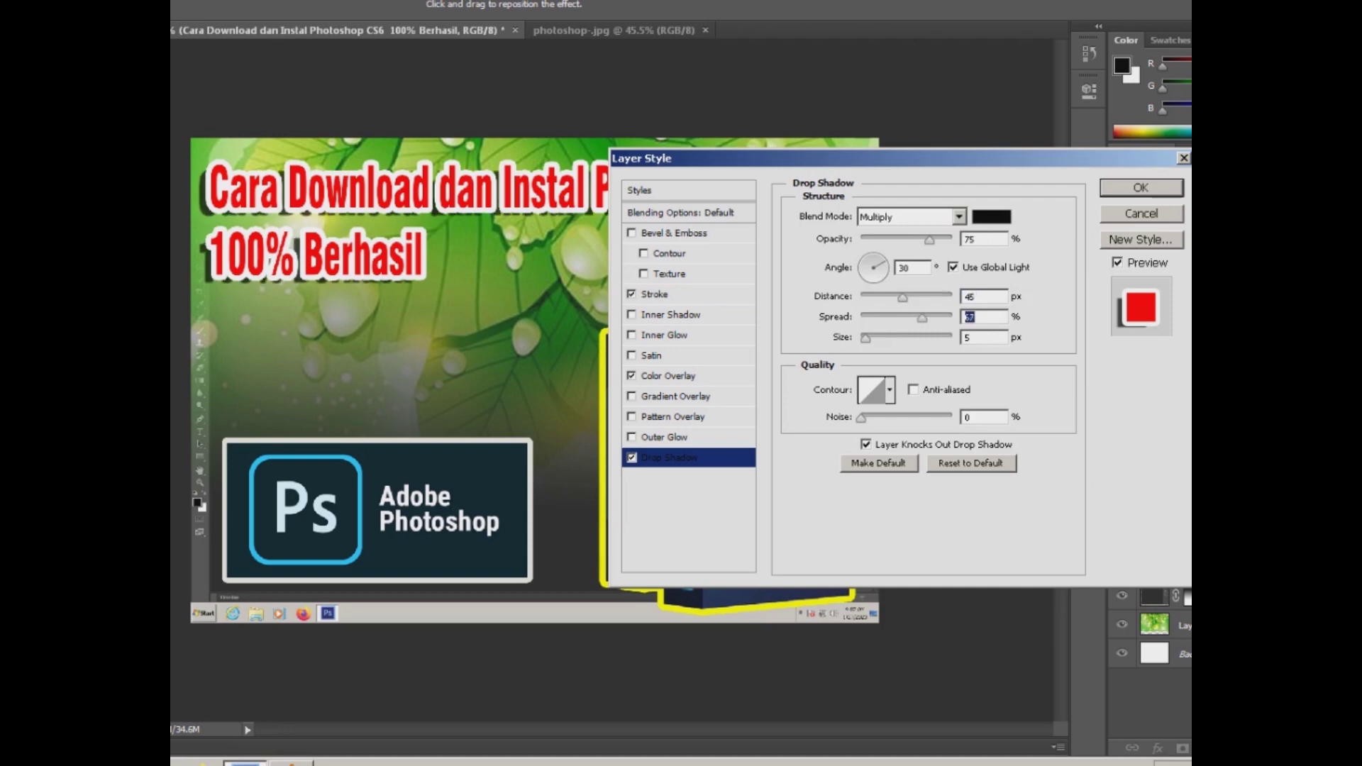
mouse_move(865, 338)
mouse_down()
mouse_move(899, 338)
mouse_move(885, 296)
mouse_up()
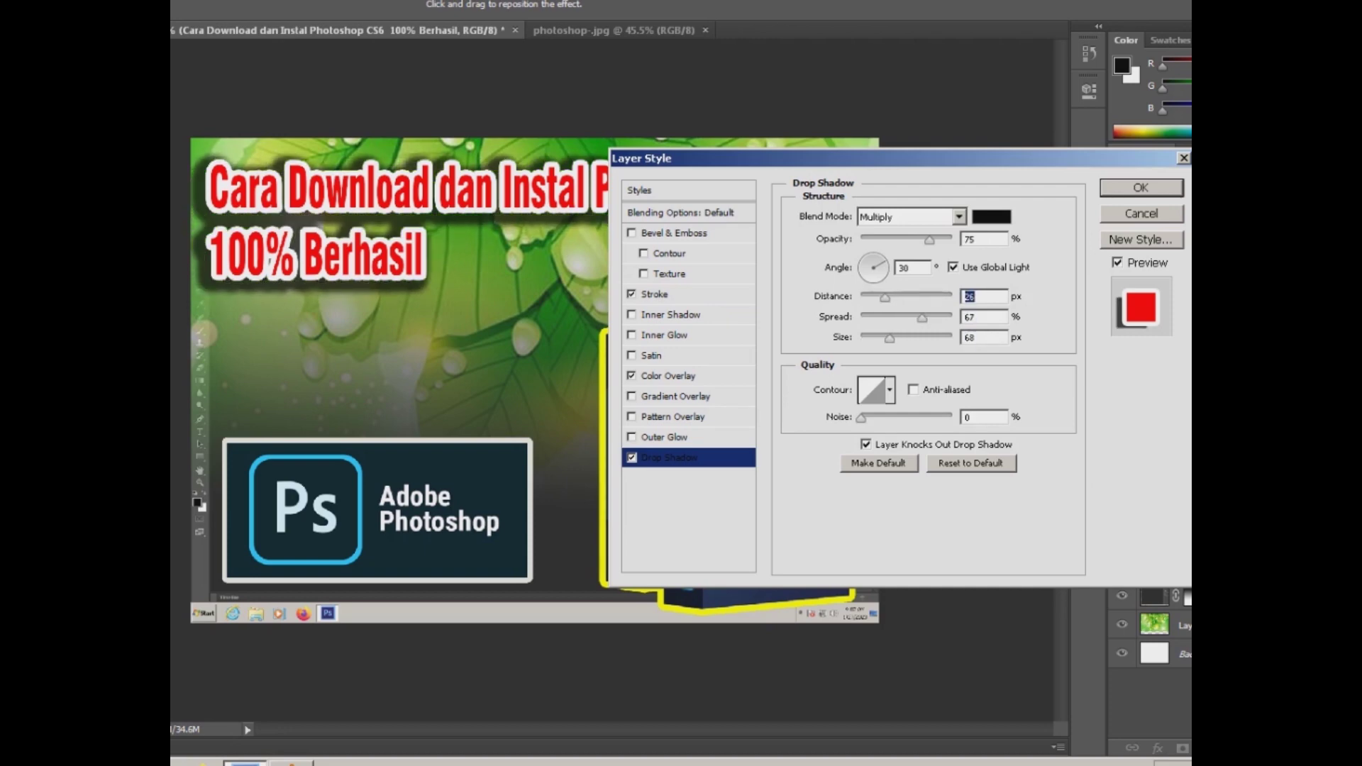
key(Down)
key(Down)
key(Down)
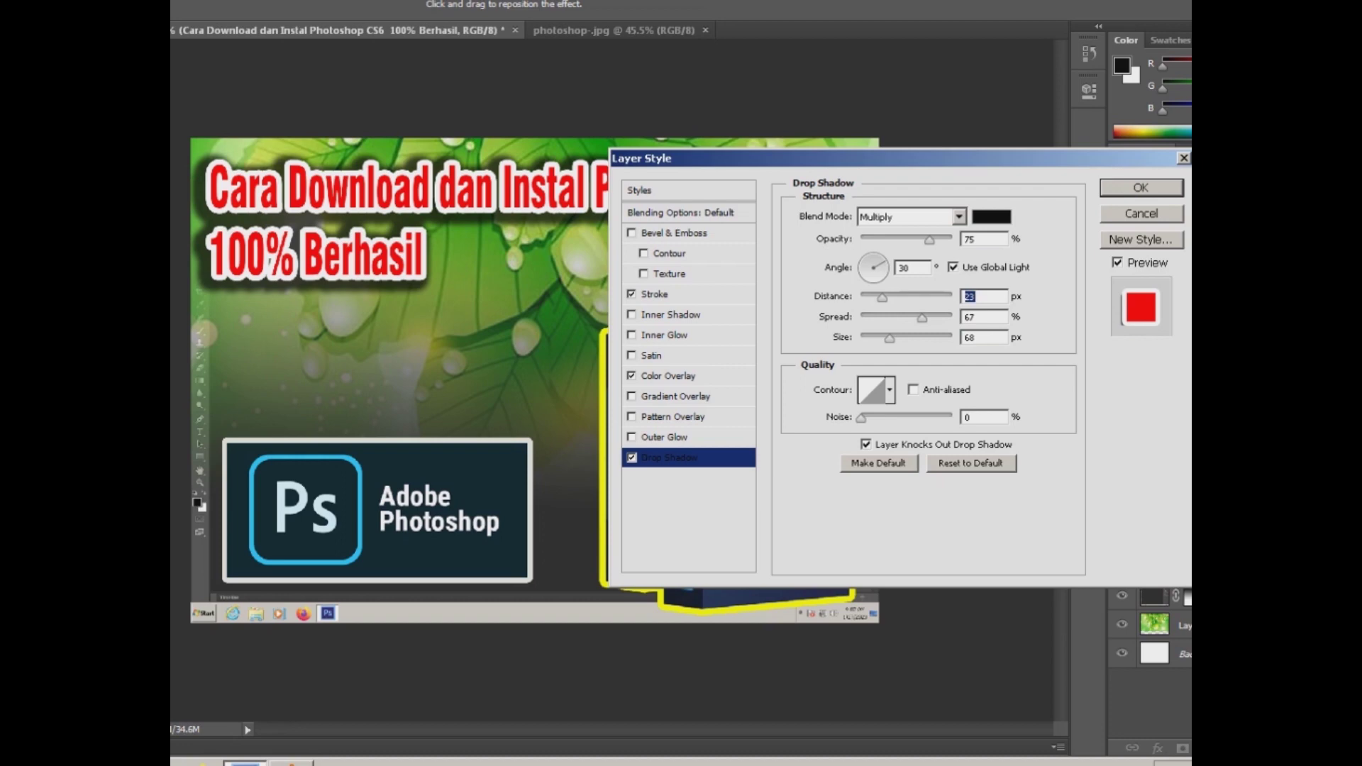
drag(929, 240, 954, 239)
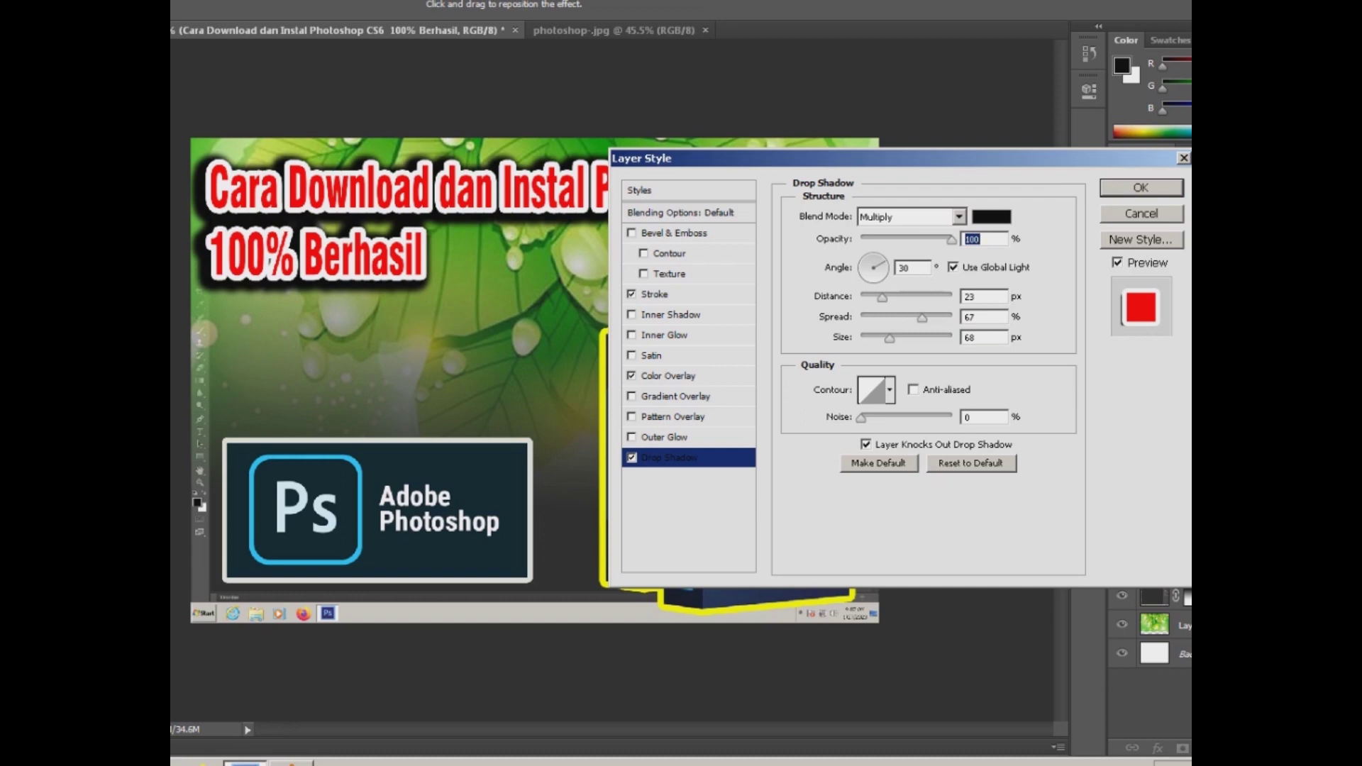
Apply the stroke, overlay and shadow styles to the title.
click(1140, 188)
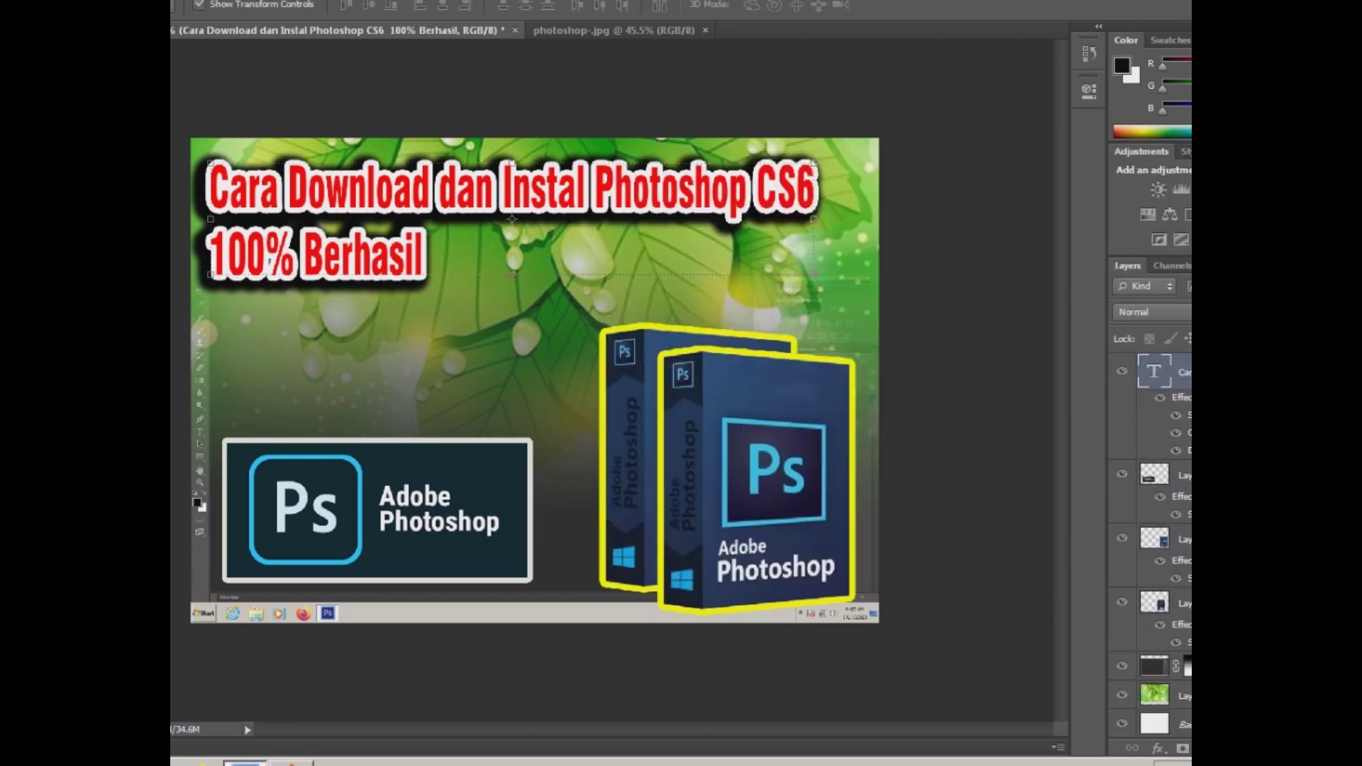
key(ctrl+minus)
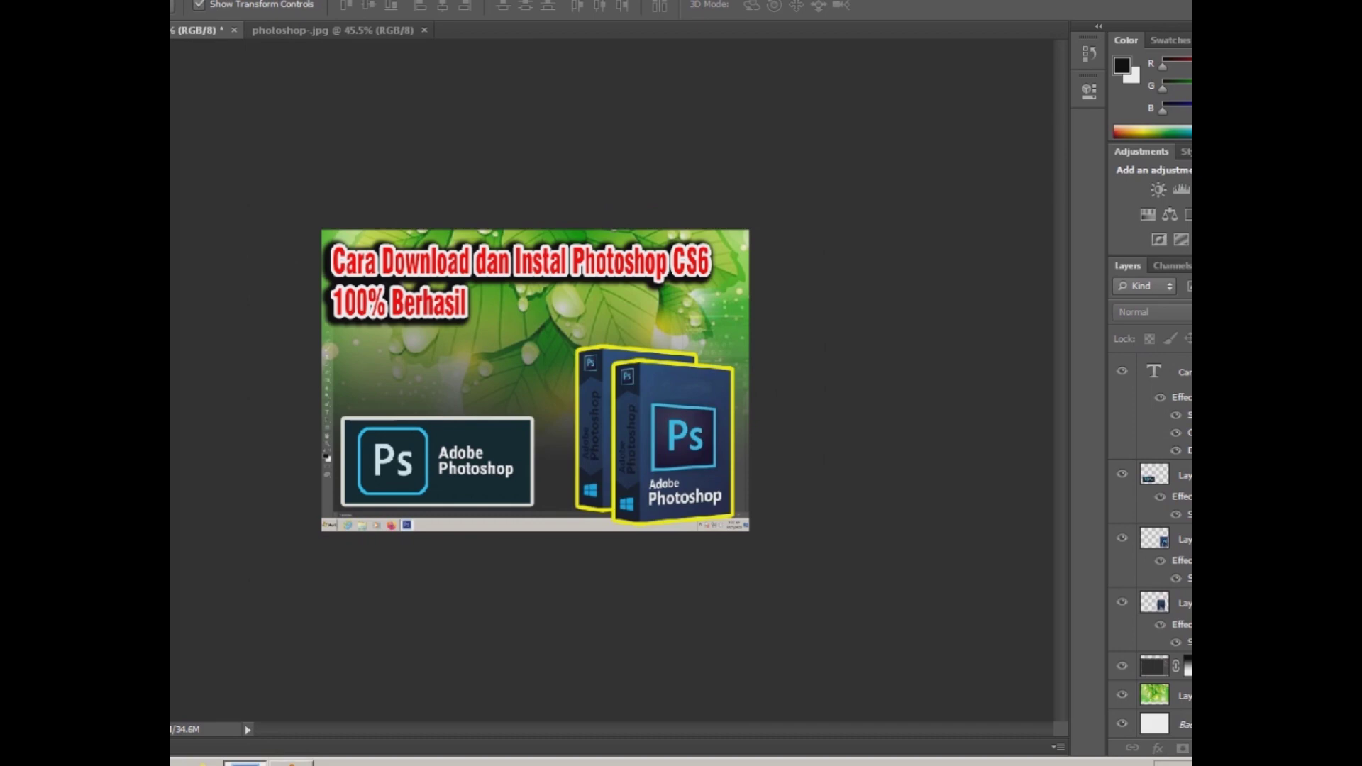
key(ctrl+plus)
key(ctrl+plus)
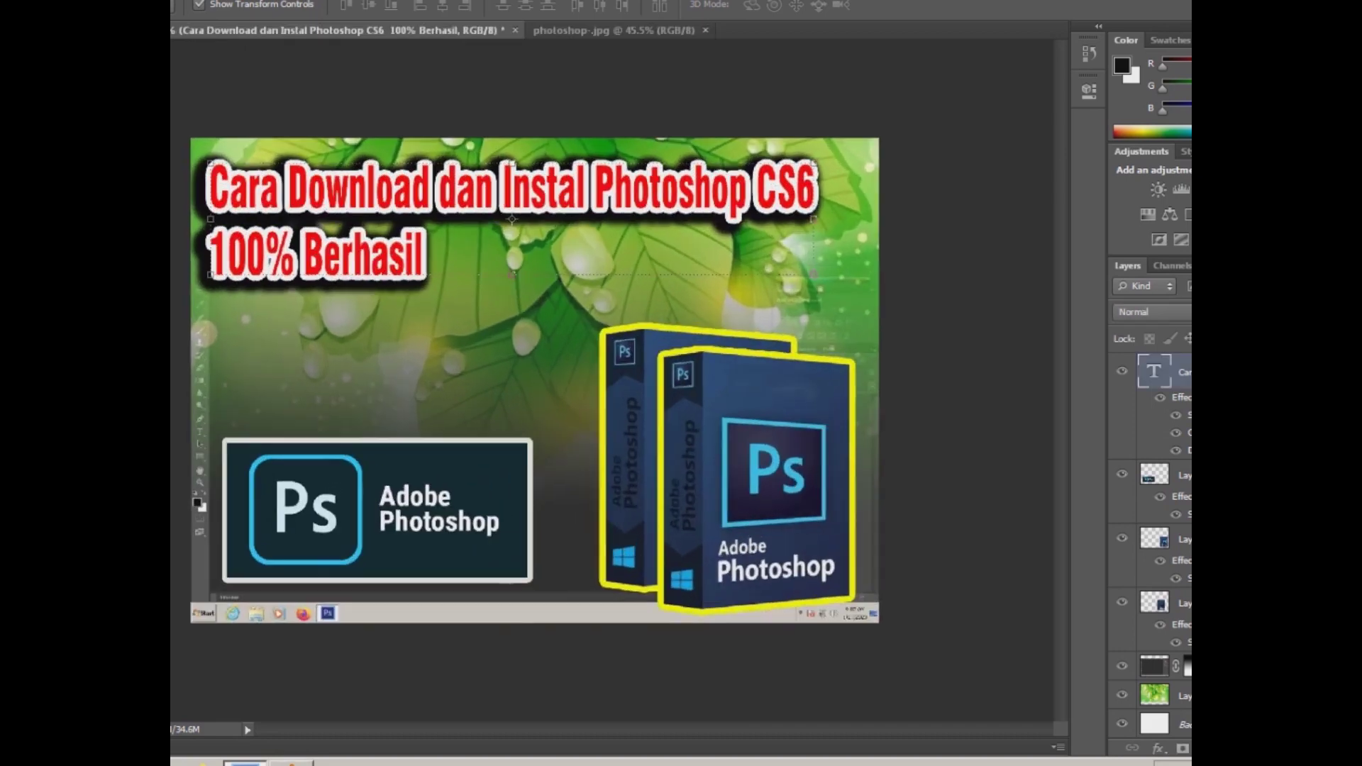
key(ctrl+plus)
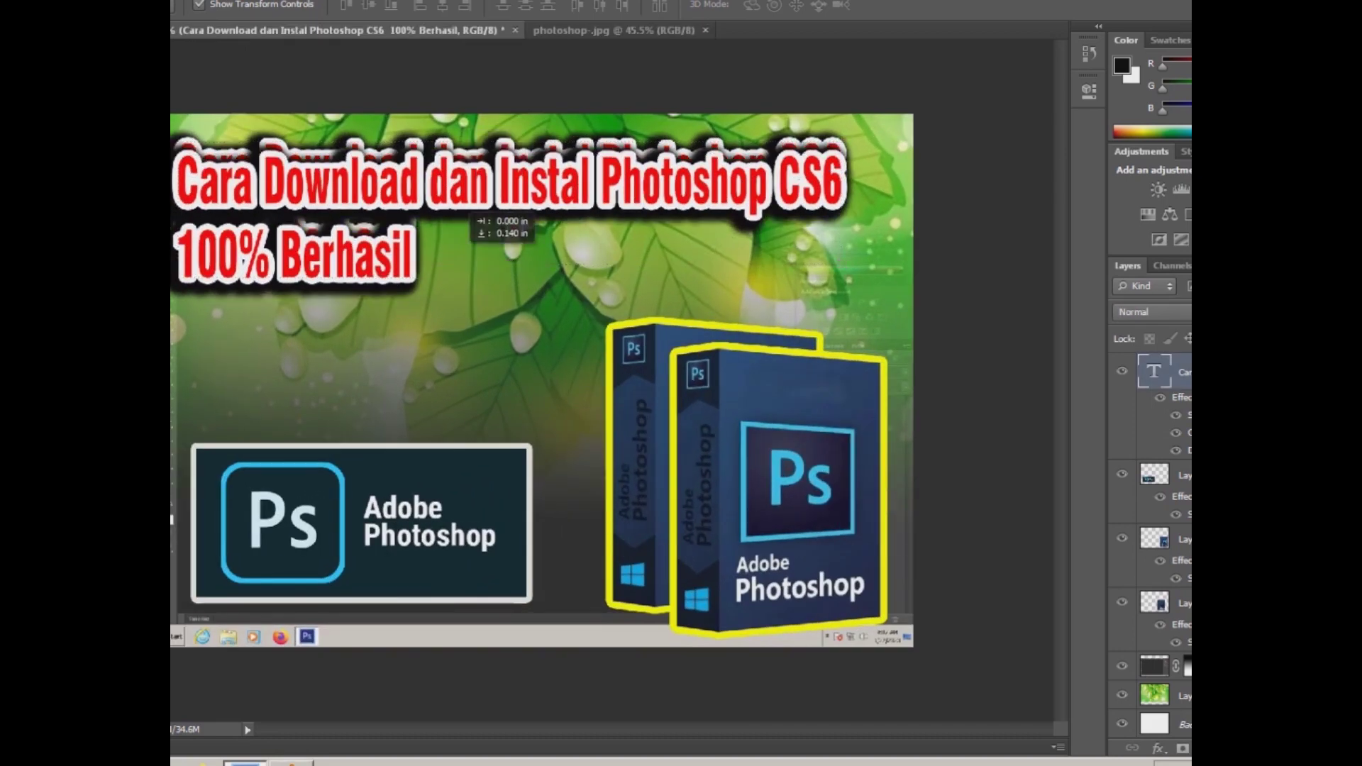
Duplicate the title lower down and delete the 100% Berhasil line from the top copy.
drag(509, 213, 526, 370)
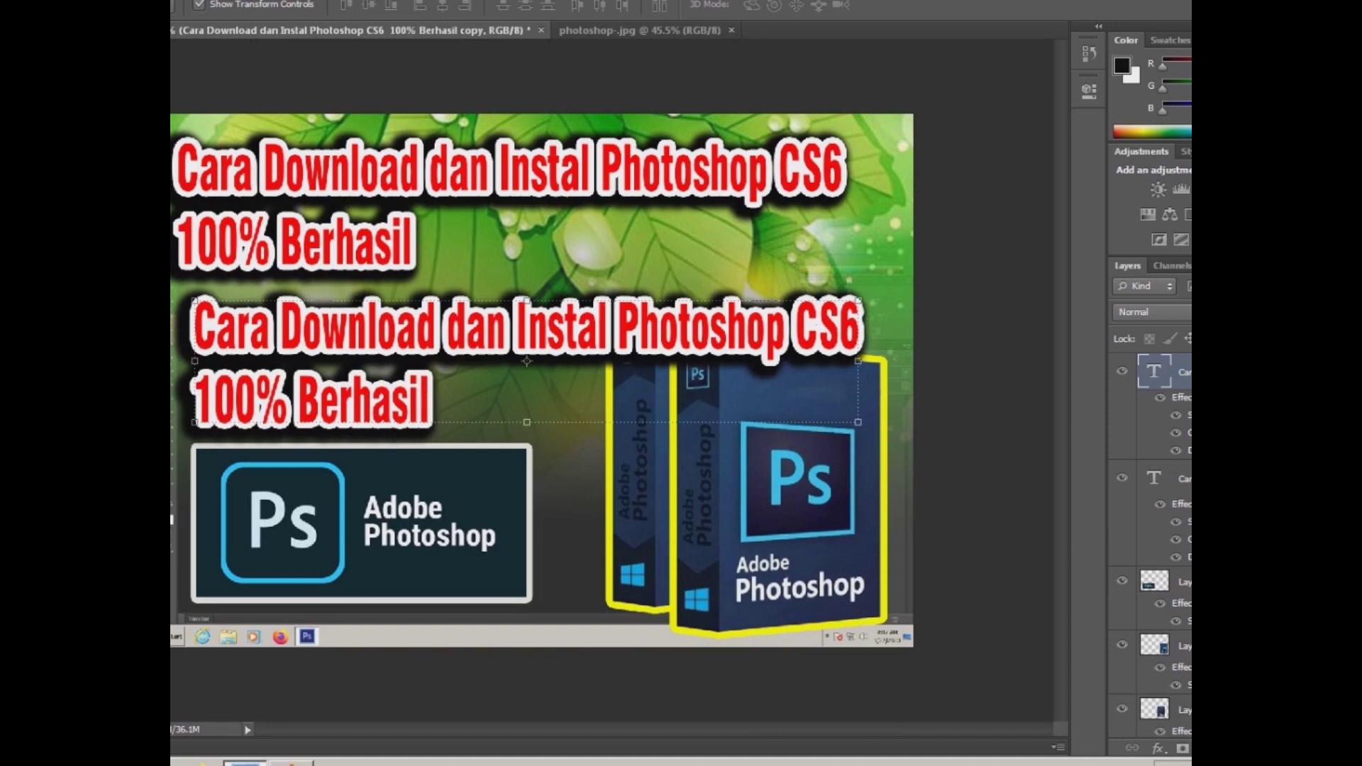
key(t)
click(177, 234)
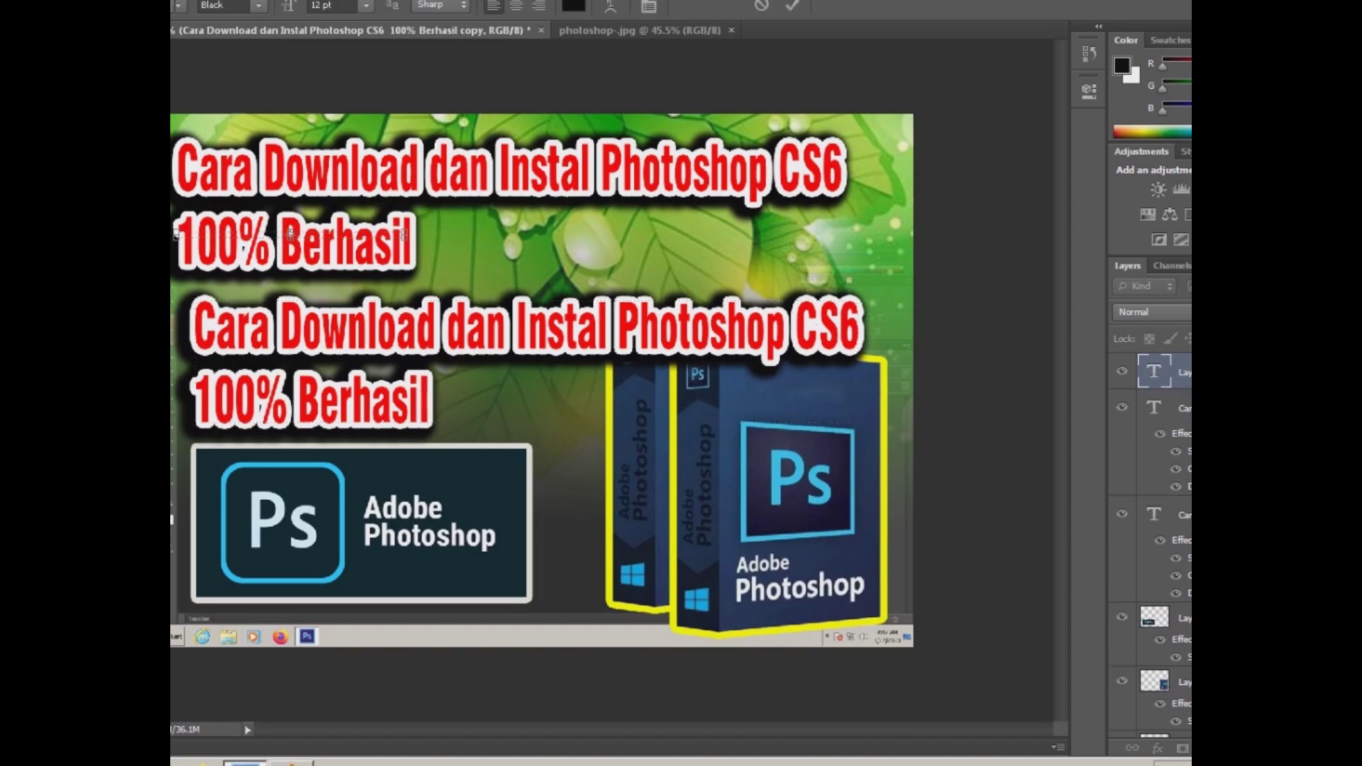
click(294, 170)
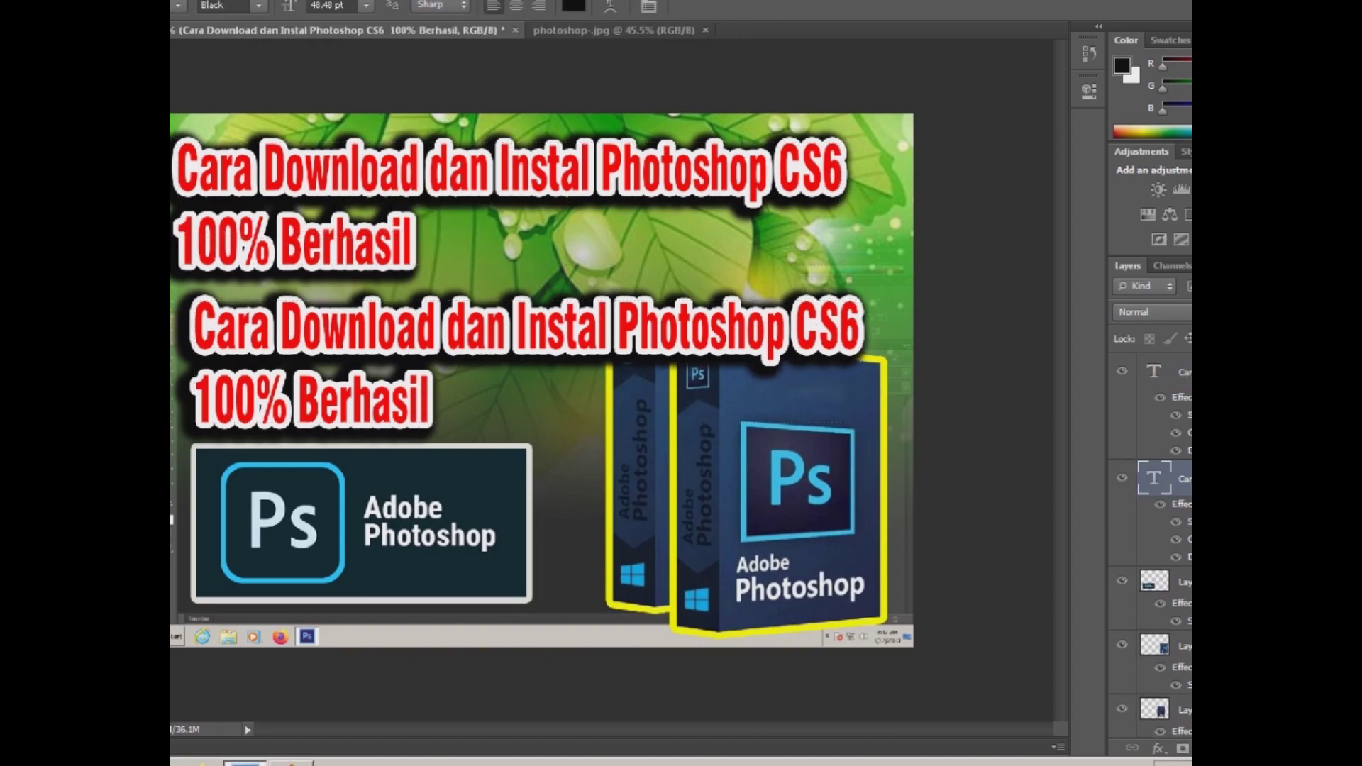
drag(174, 241, 415, 241)
key(BackSpace)
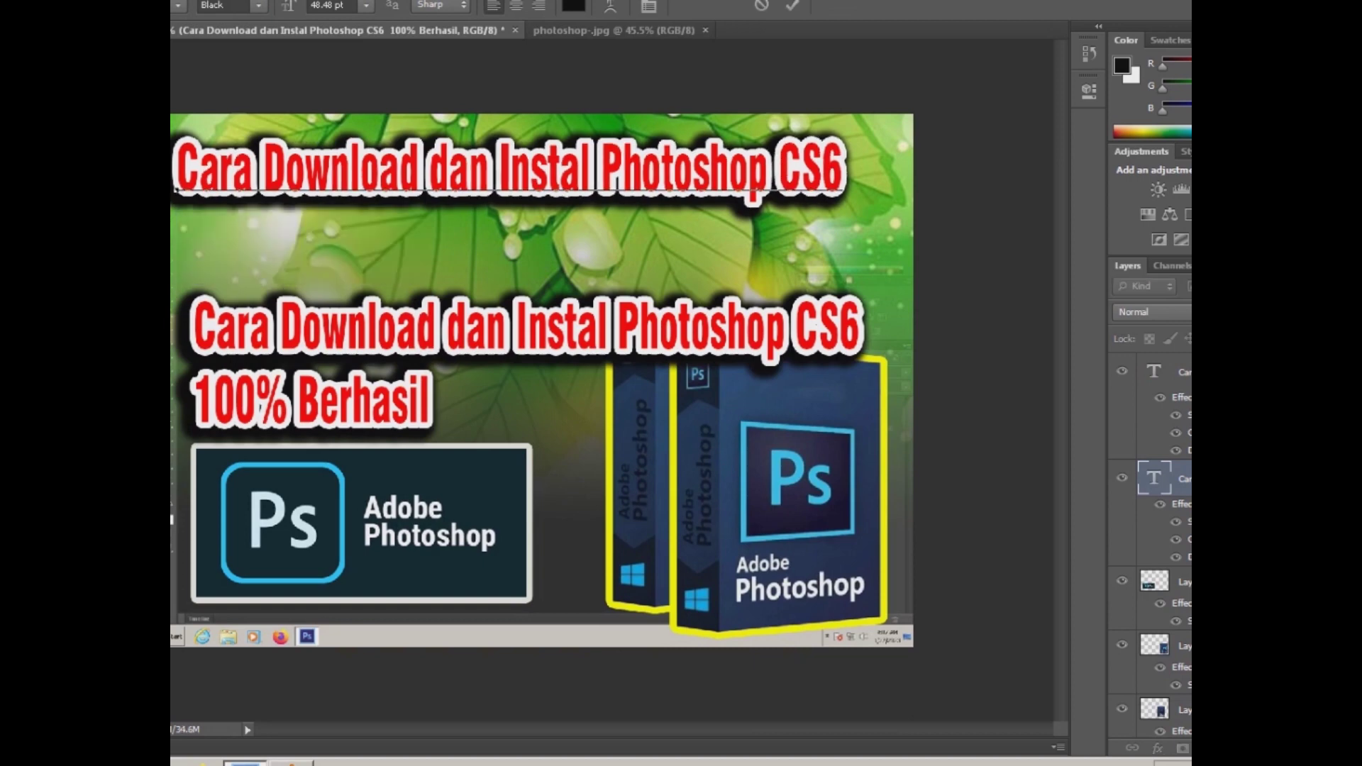
Delete the first line from the lower copy and move 100% Berhasil under the main title.
click(193, 326)
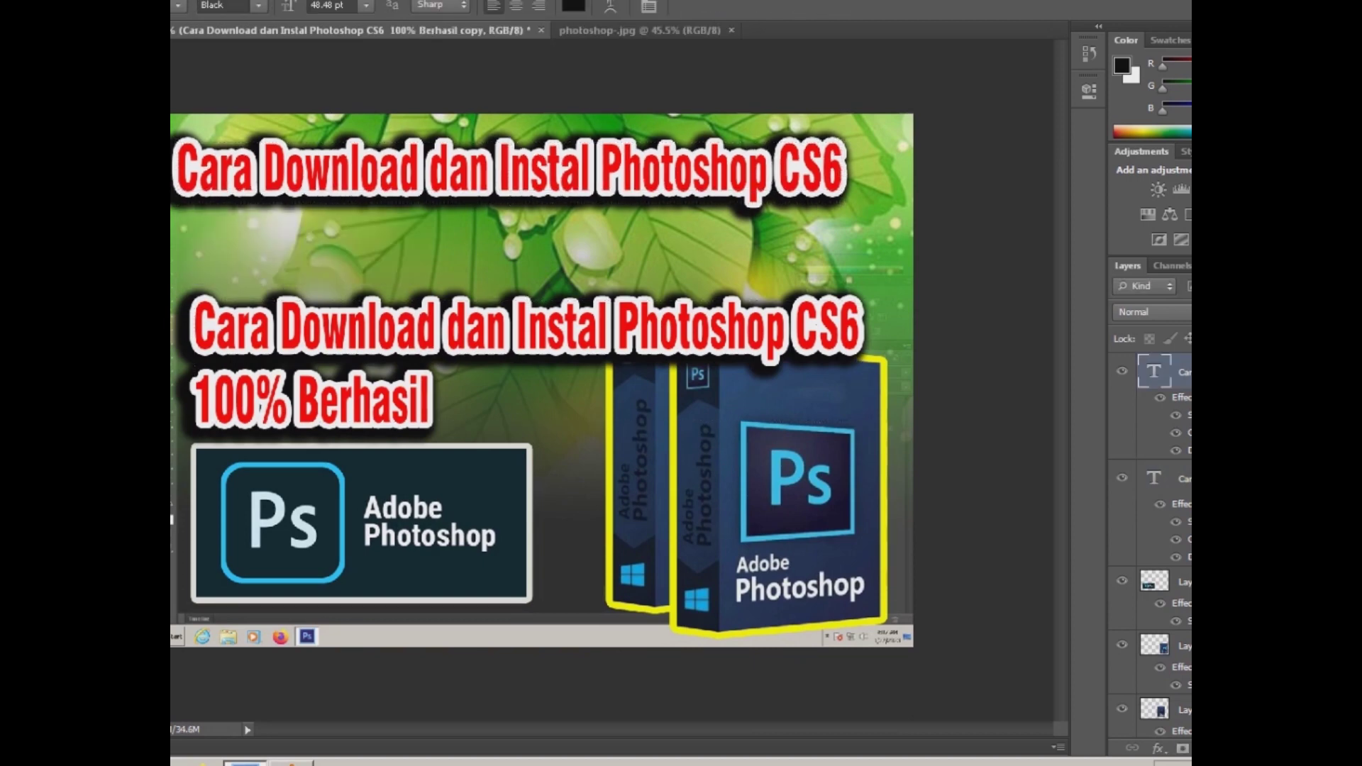
drag(193, 326, 862, 330)
key(BackSpace)
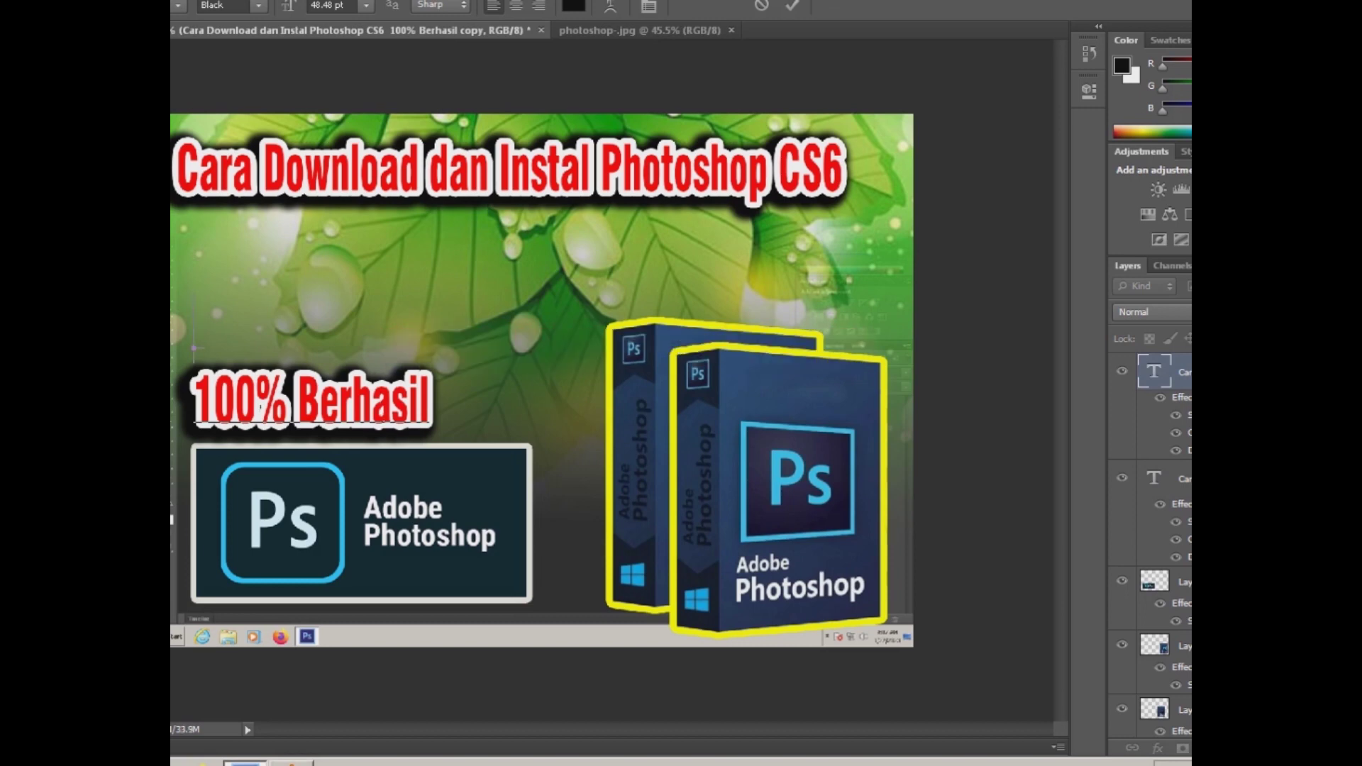
key(ctrl+Return)
key(v)
drag(312, 401, 418, 276)
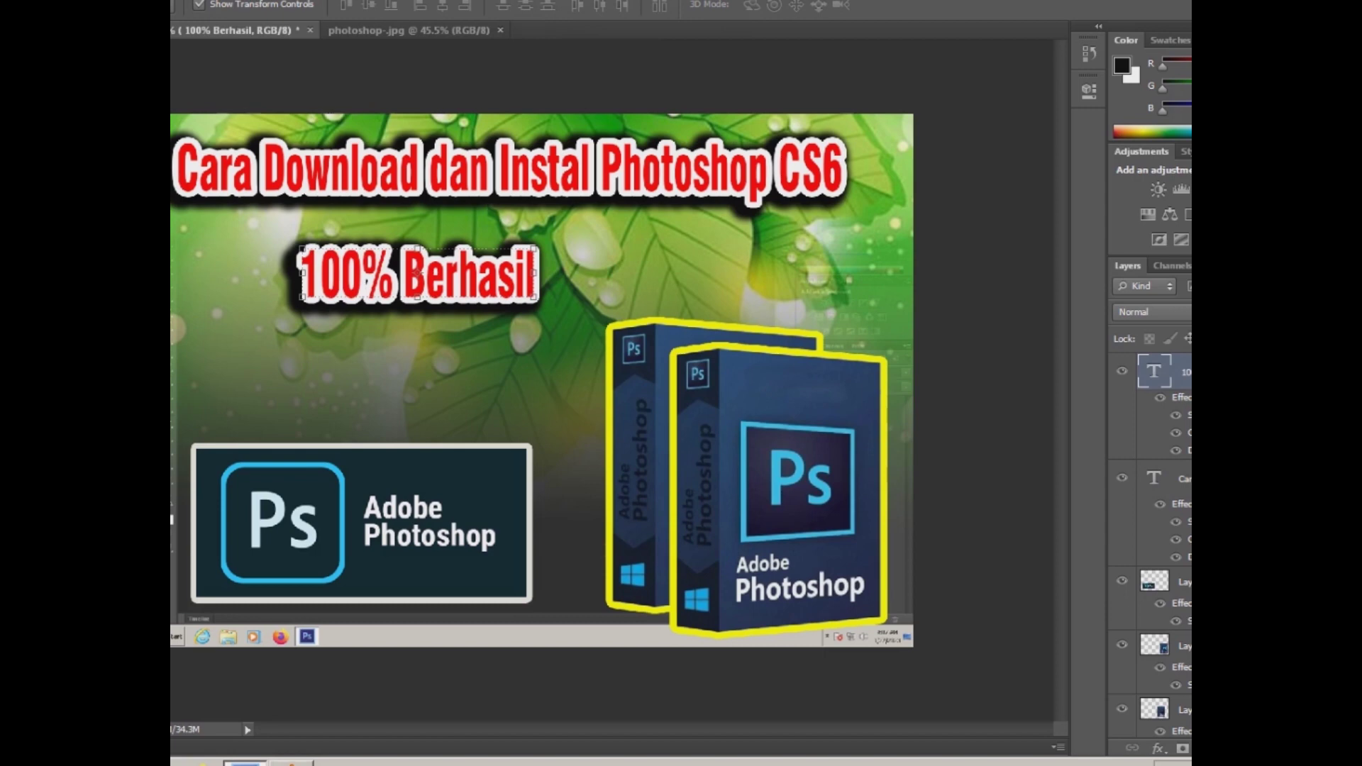
Make the 100% Berhasil text blue with its colour overlay.
double_click(1181, 433)
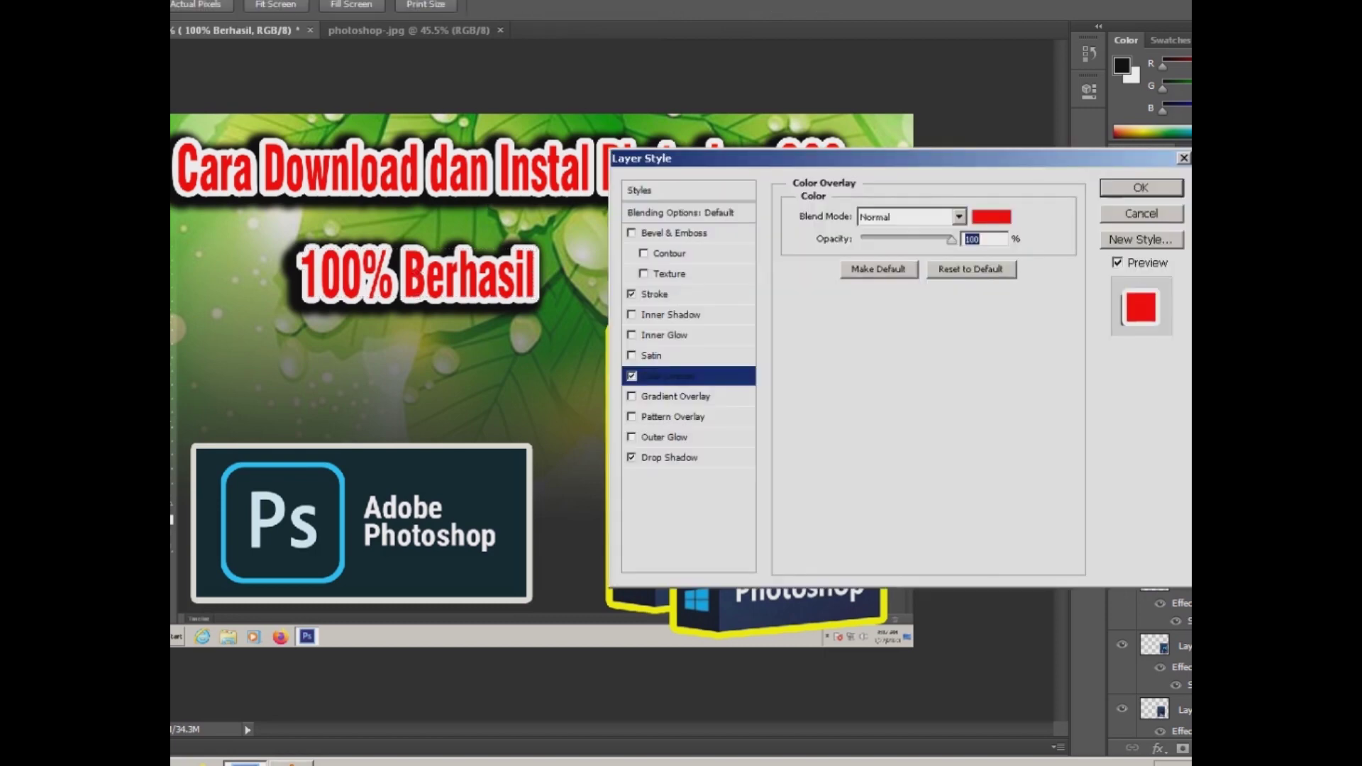
click(991, 216)
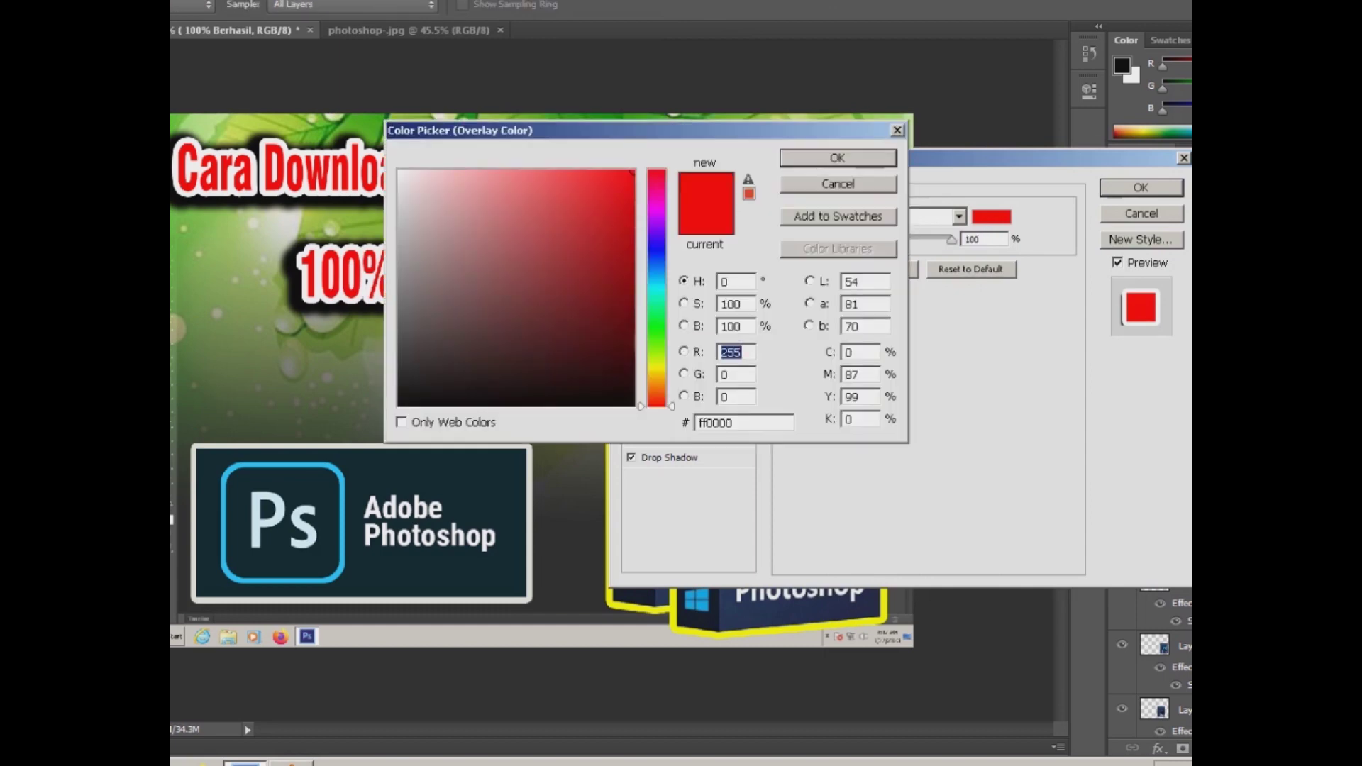
click(656, 248)
text(5)
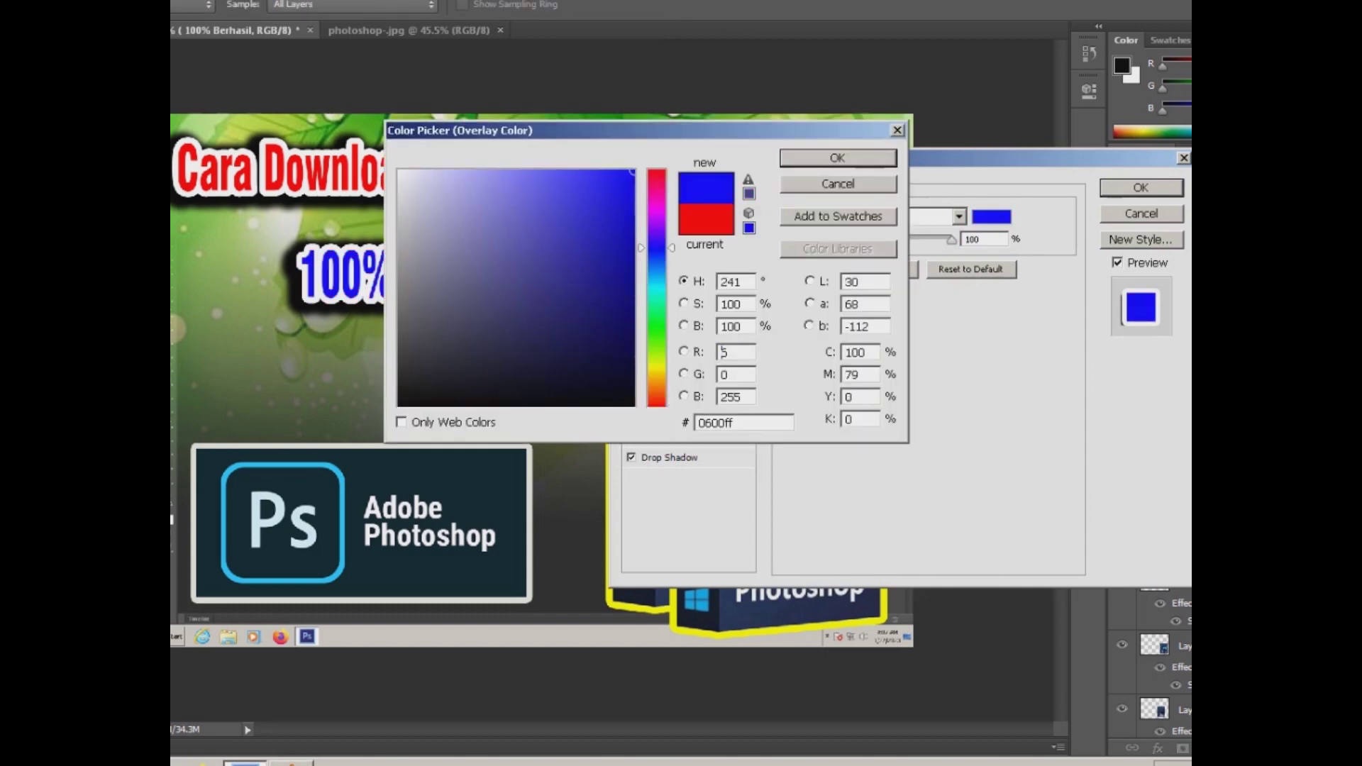
key(Return)
key(Return)
Move 100% Berhasil right above the boxes, enlarge it and nudge it up slightly.
drag(505, 244, 427, 211)
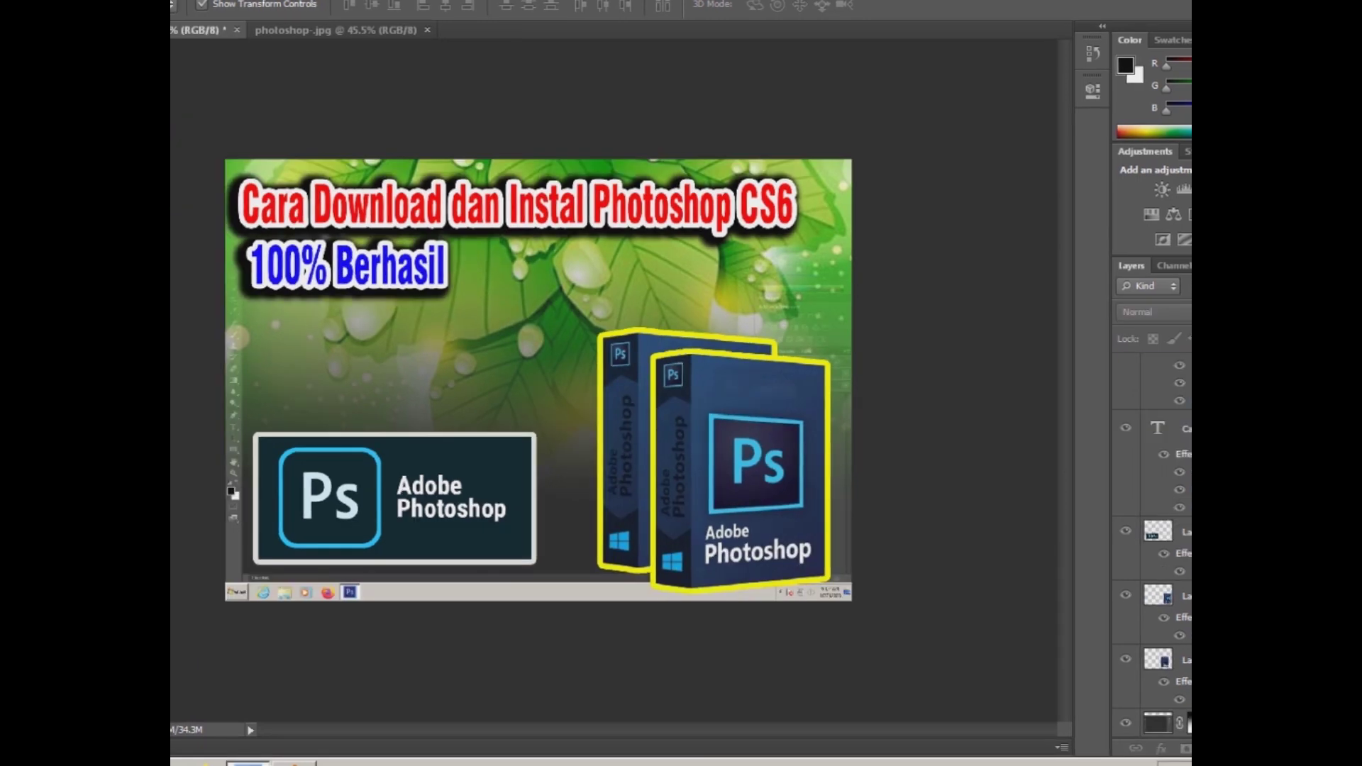
drag(410, 258, 770, 291)
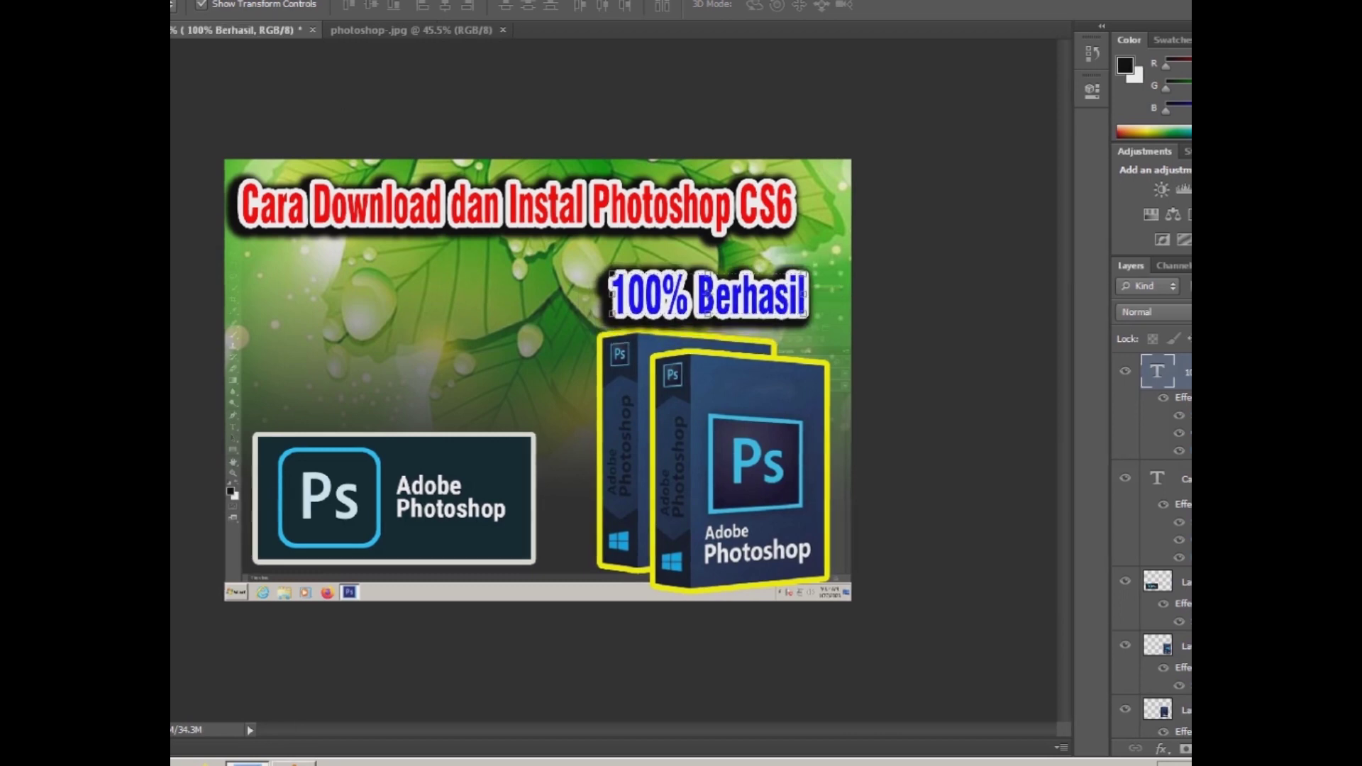
key(ctrl+t)
drag(599, 265, 516, 266)
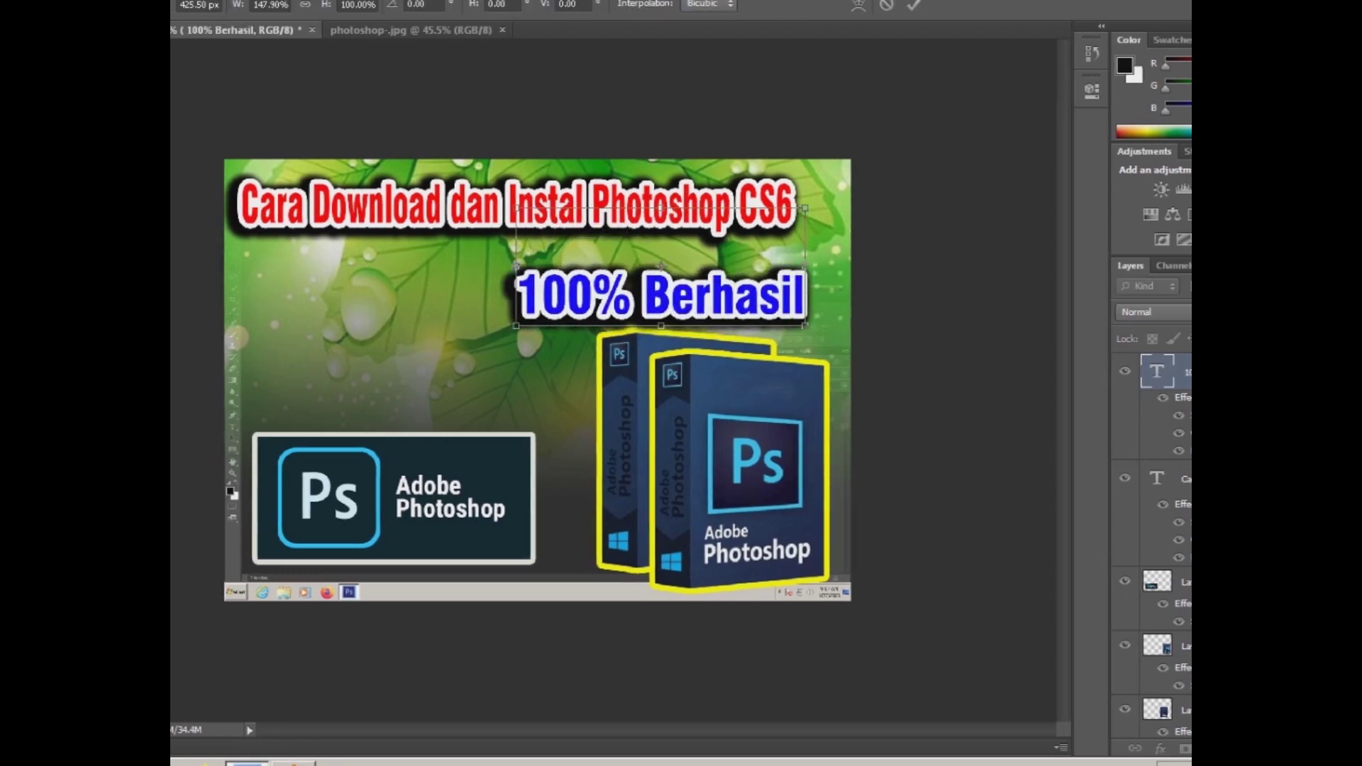
drag(515, 208, 500, 183)
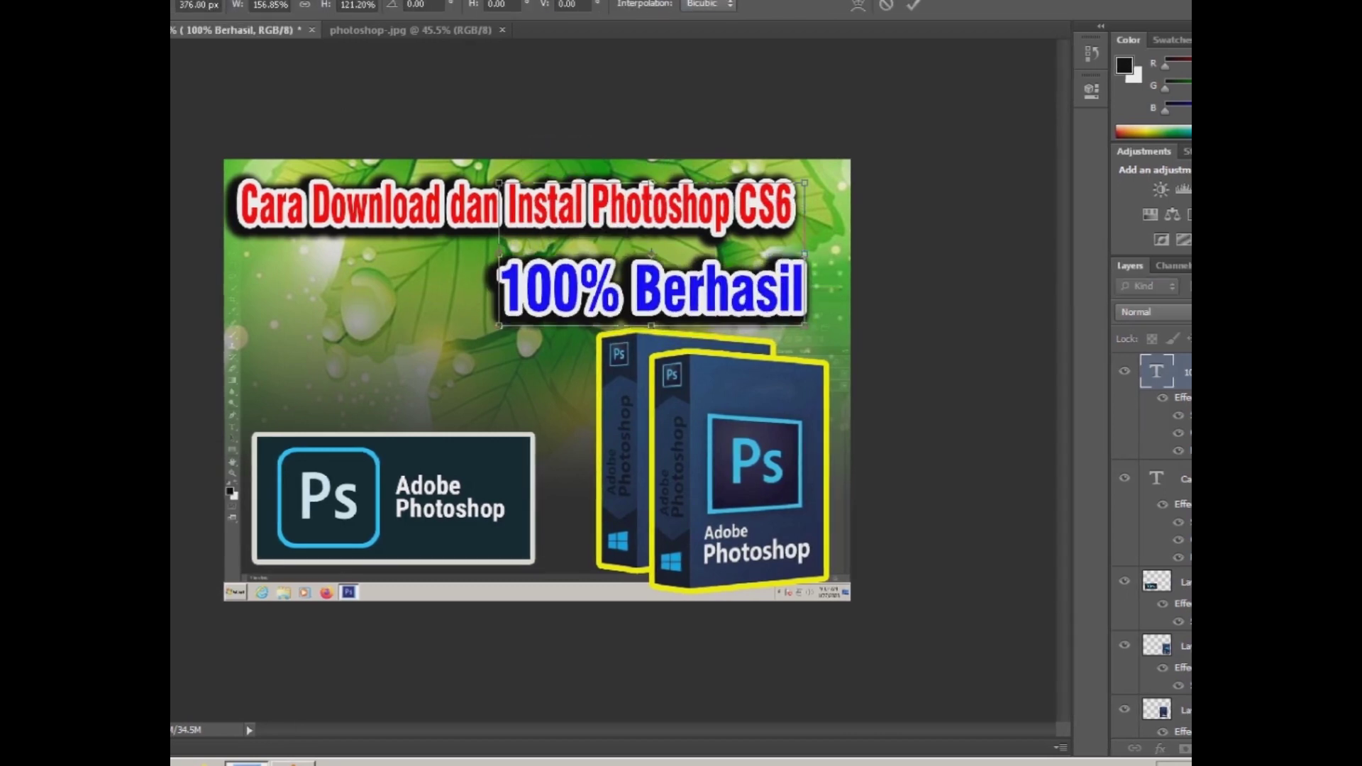
key(Return)
key(Up)
key(Up)
key(Up)
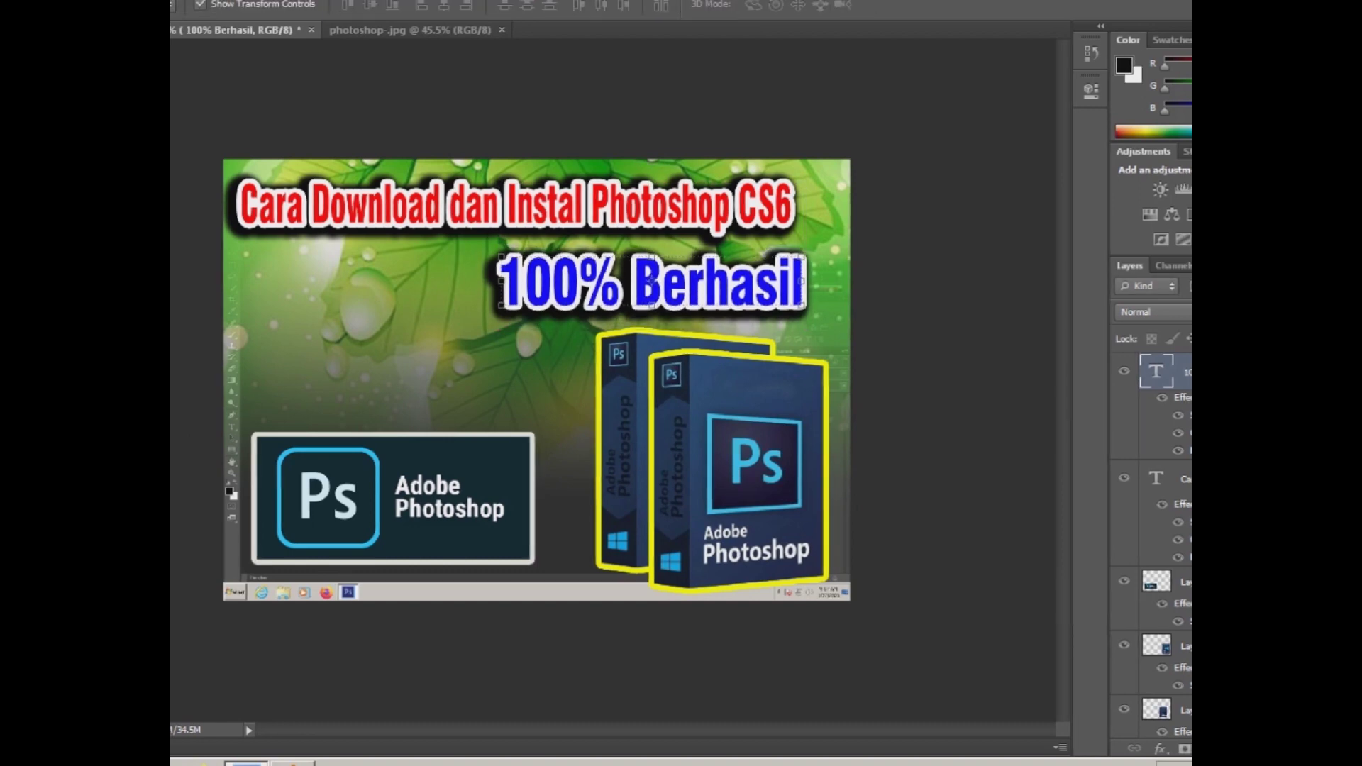
key(Up)
key(Up)
key(Up)
key(Up)
key(Up)
key(Up)
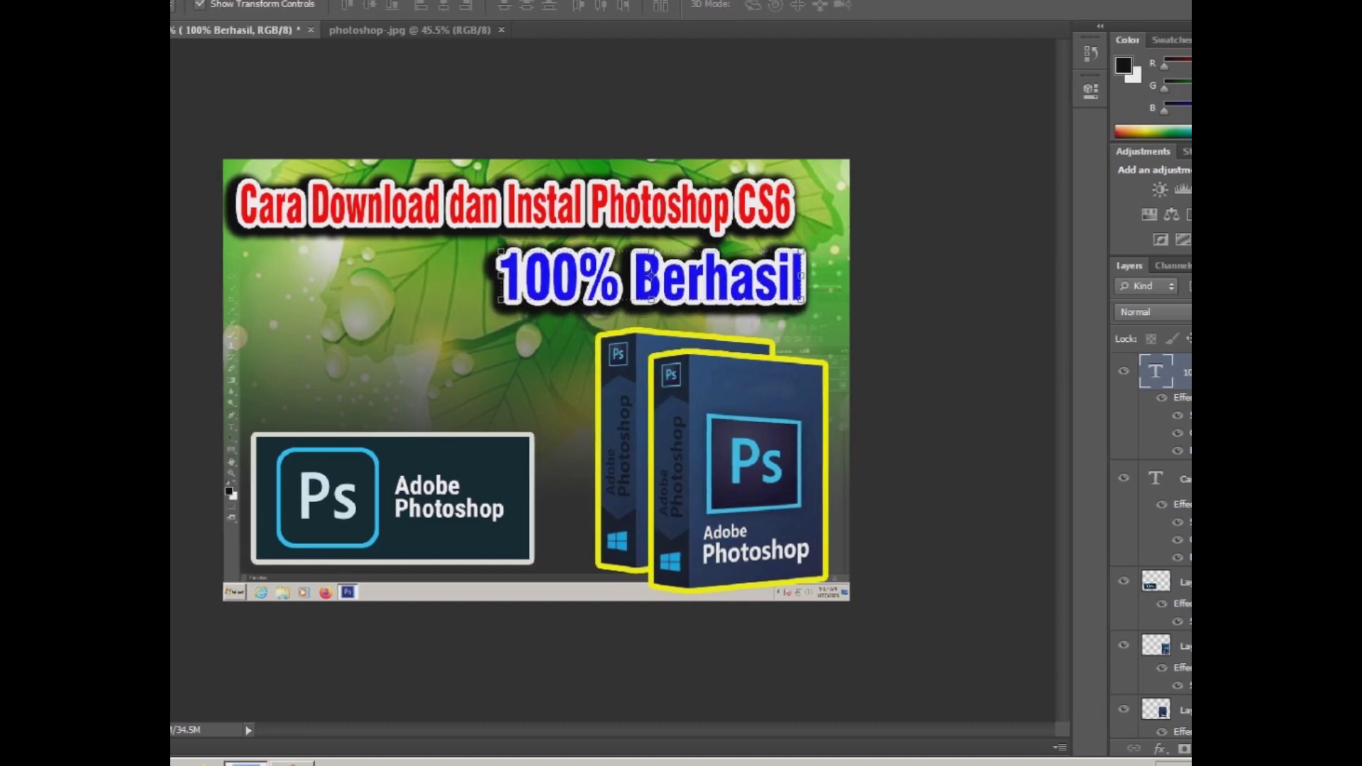
key(ctrl+d)
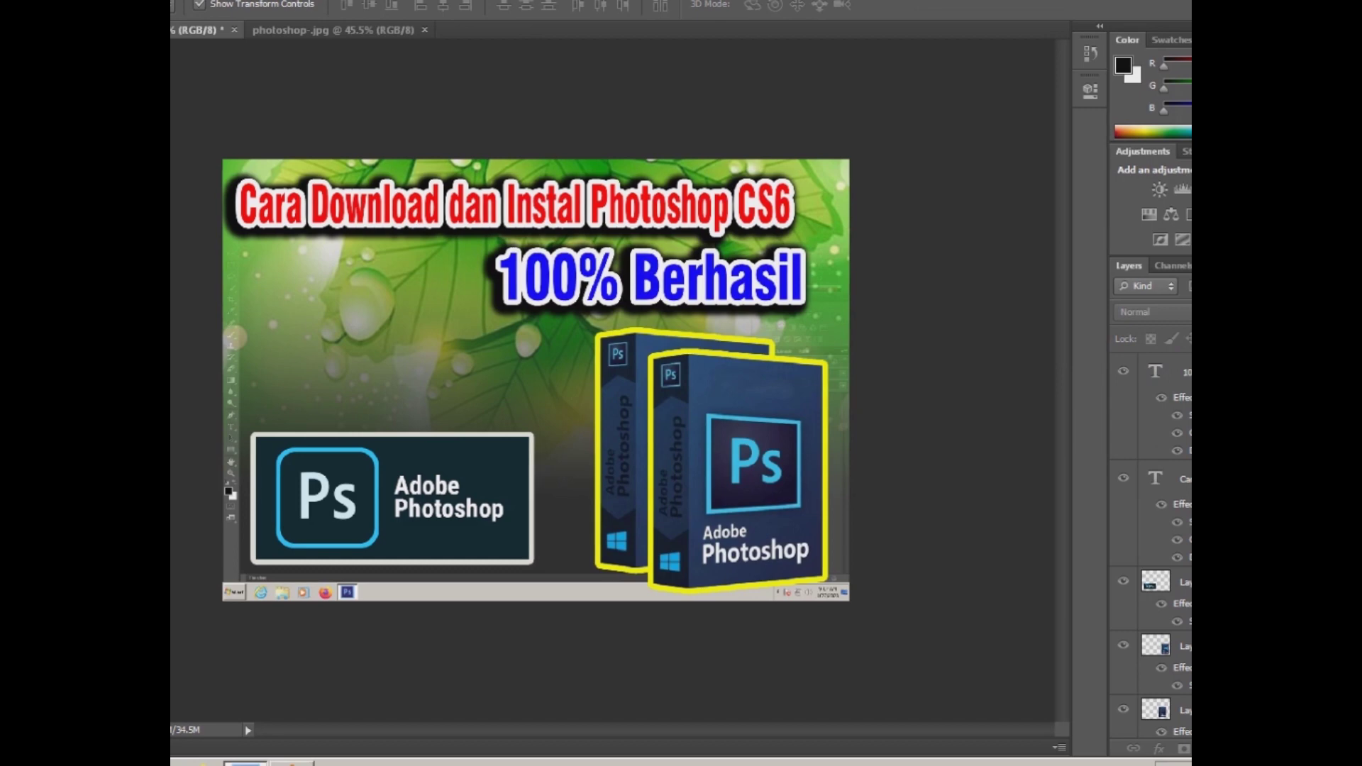
Set the leaf background layer (Layer 2) to 95% opacity.
click(535, 341)
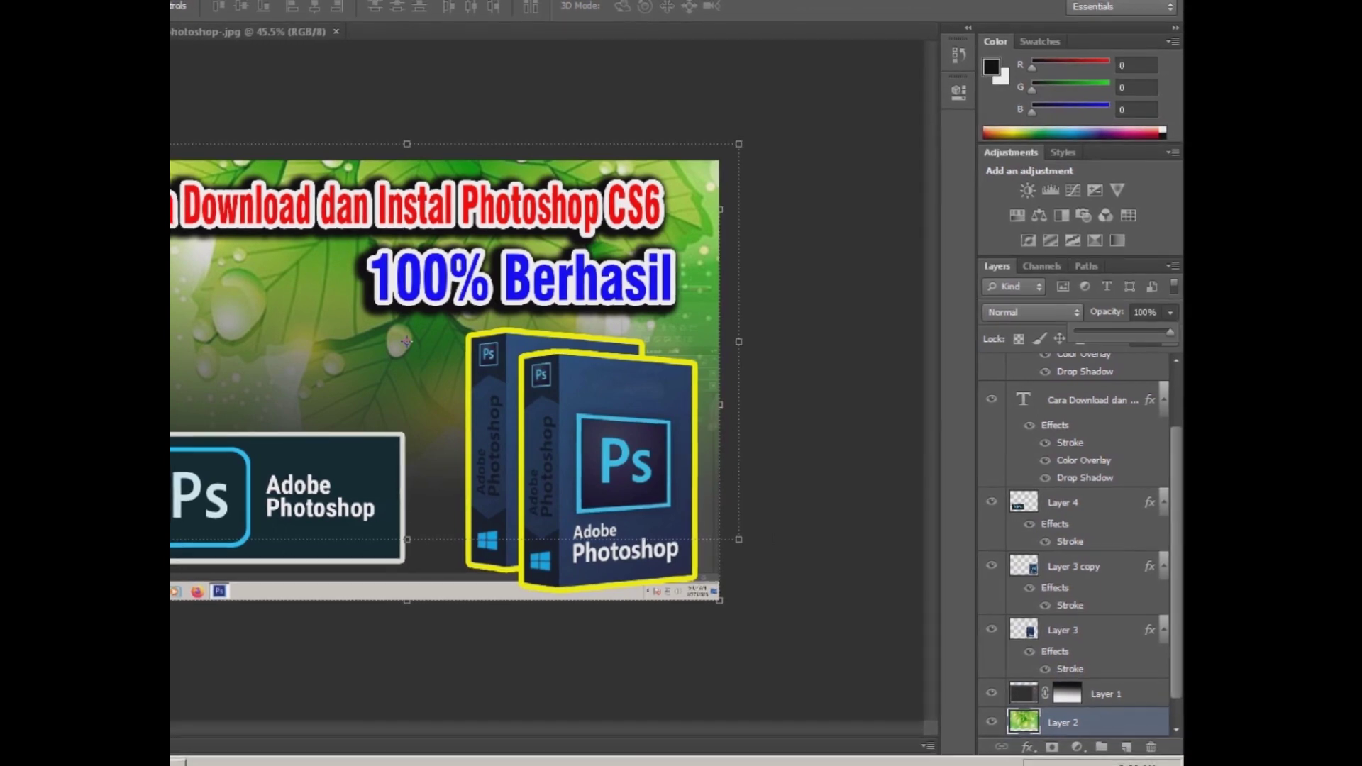
key(5)
key(3)
key(9)
key(5)
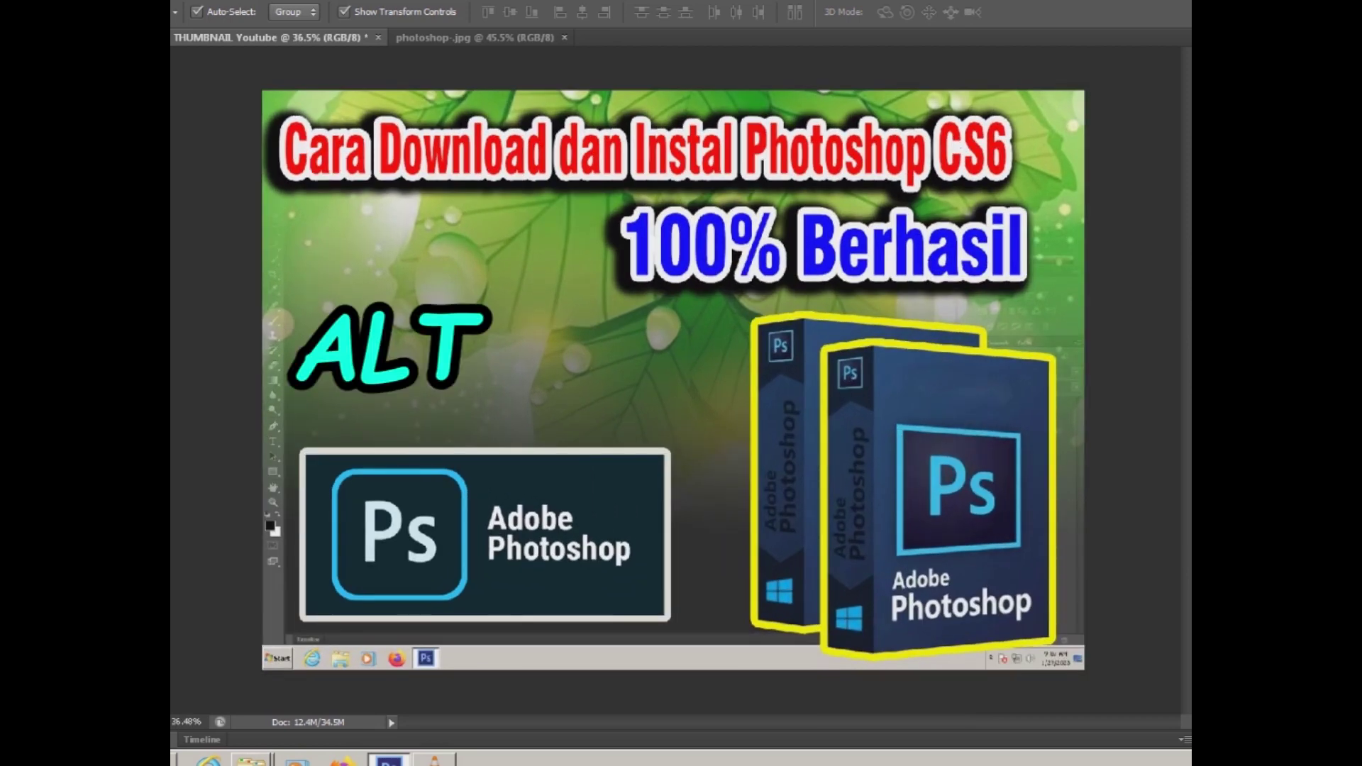
Duplicate the red title line below 100% Berhasil and open the copy's layer style.
click(645, 149)
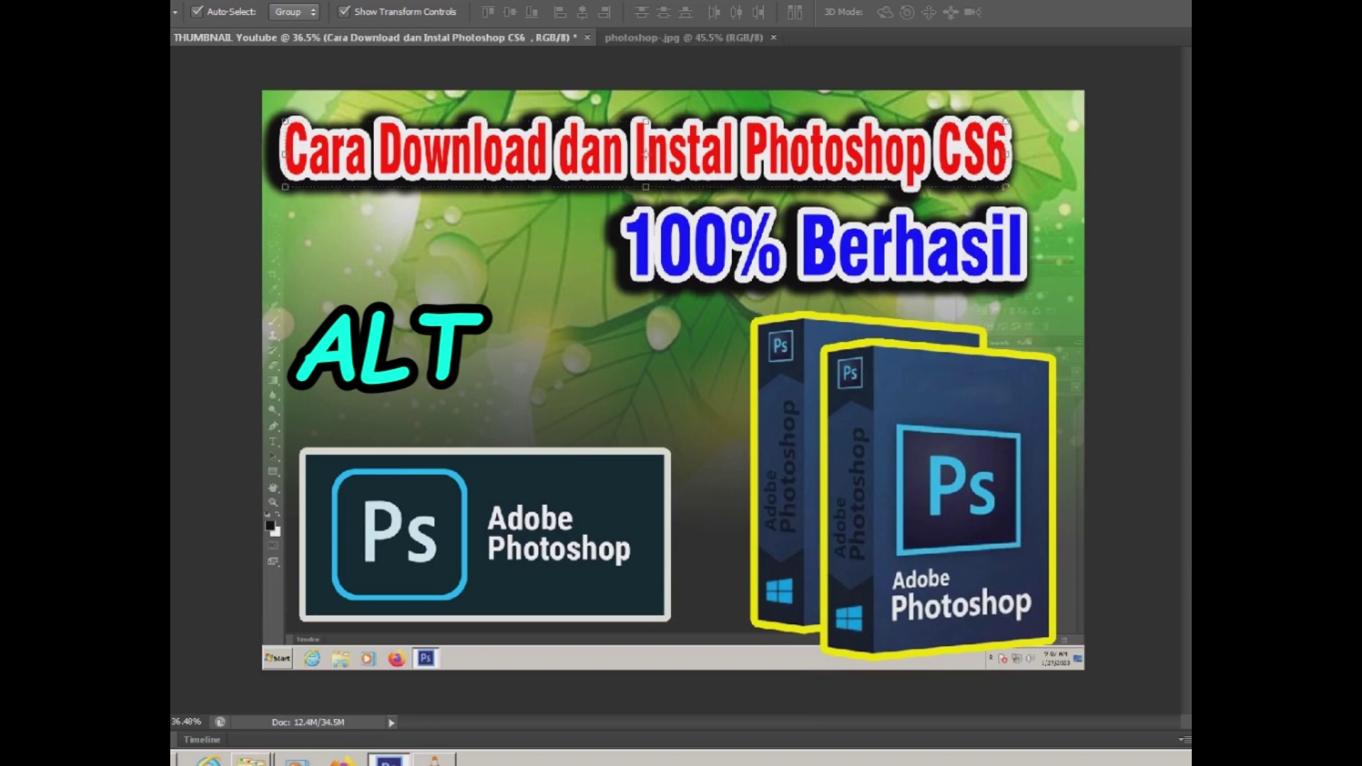
drag(645, 149, 640, 306)
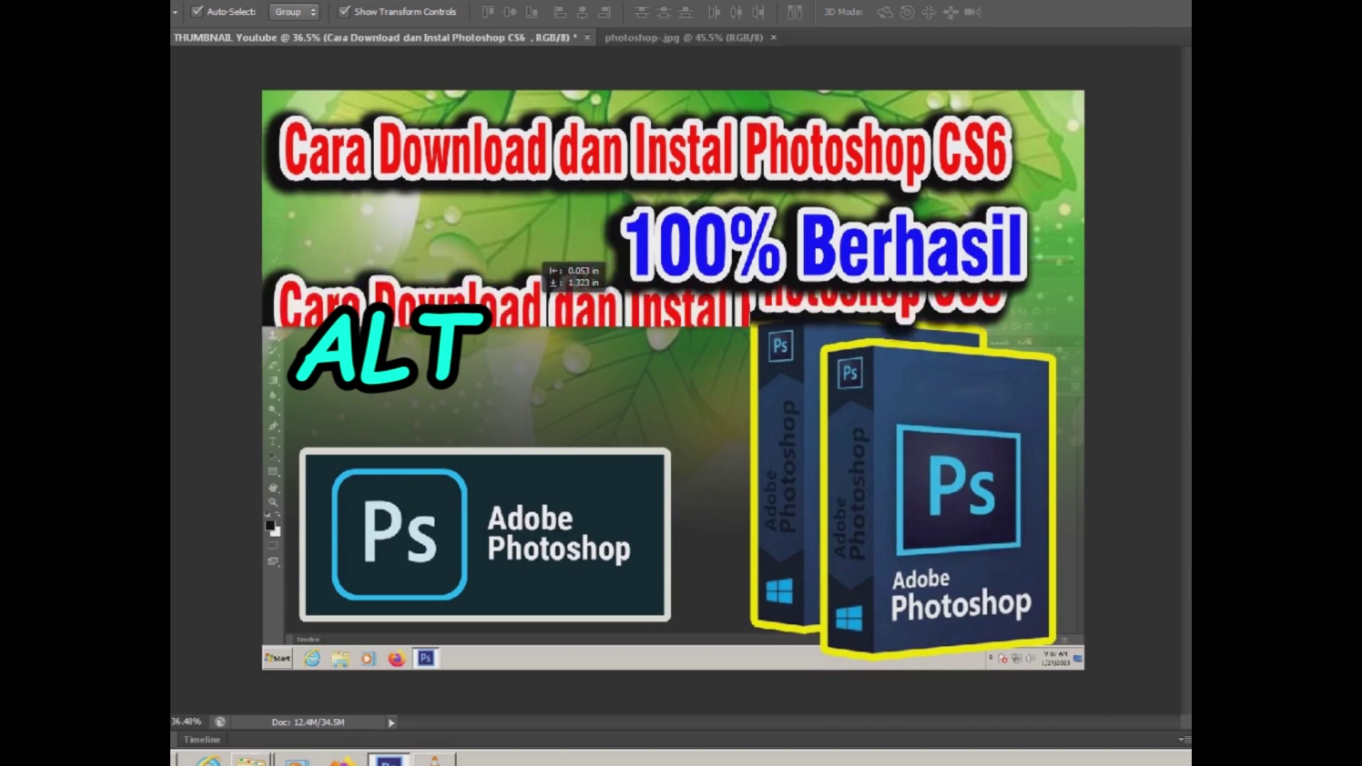
key(t)
key(Return)
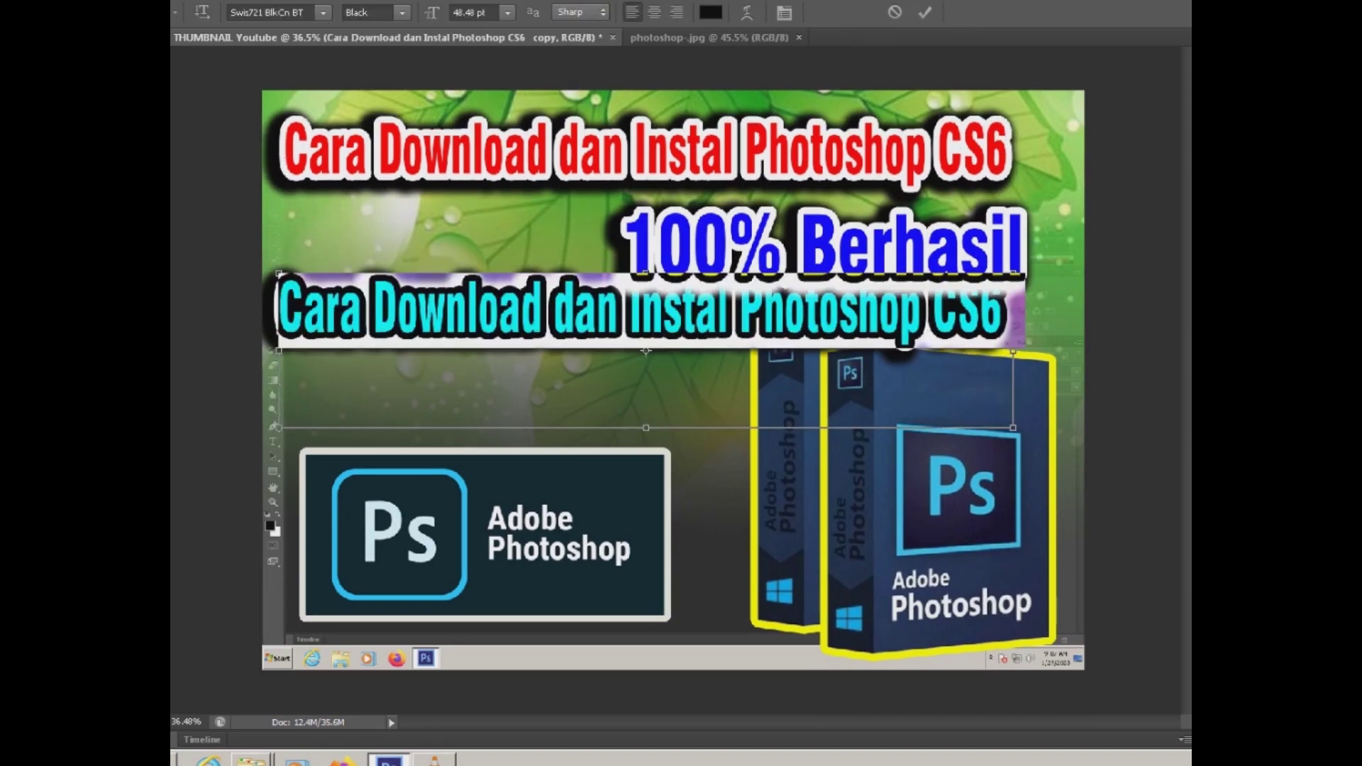
click(767, 376)
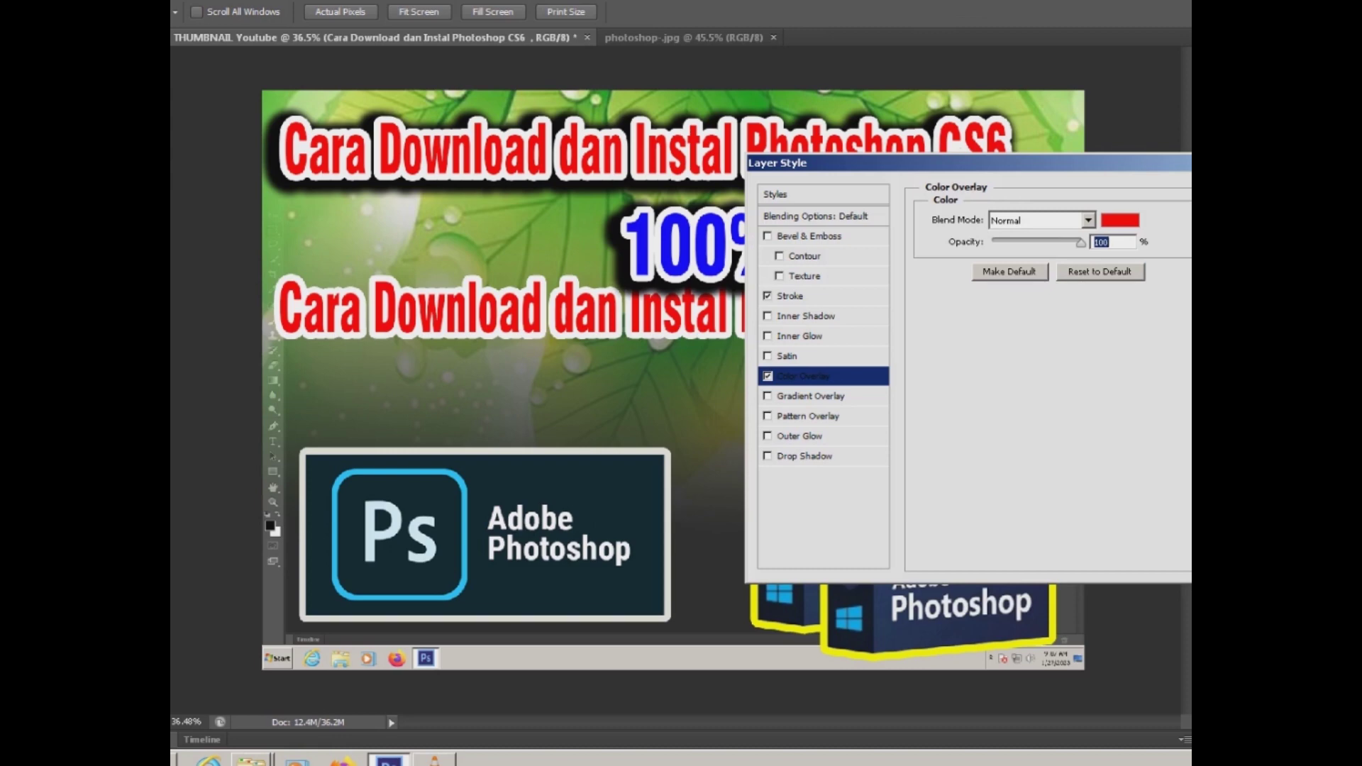
Give the copied title a cyan #00eaff colour overlay and a 14 px black stroke.
click(1120, 220)
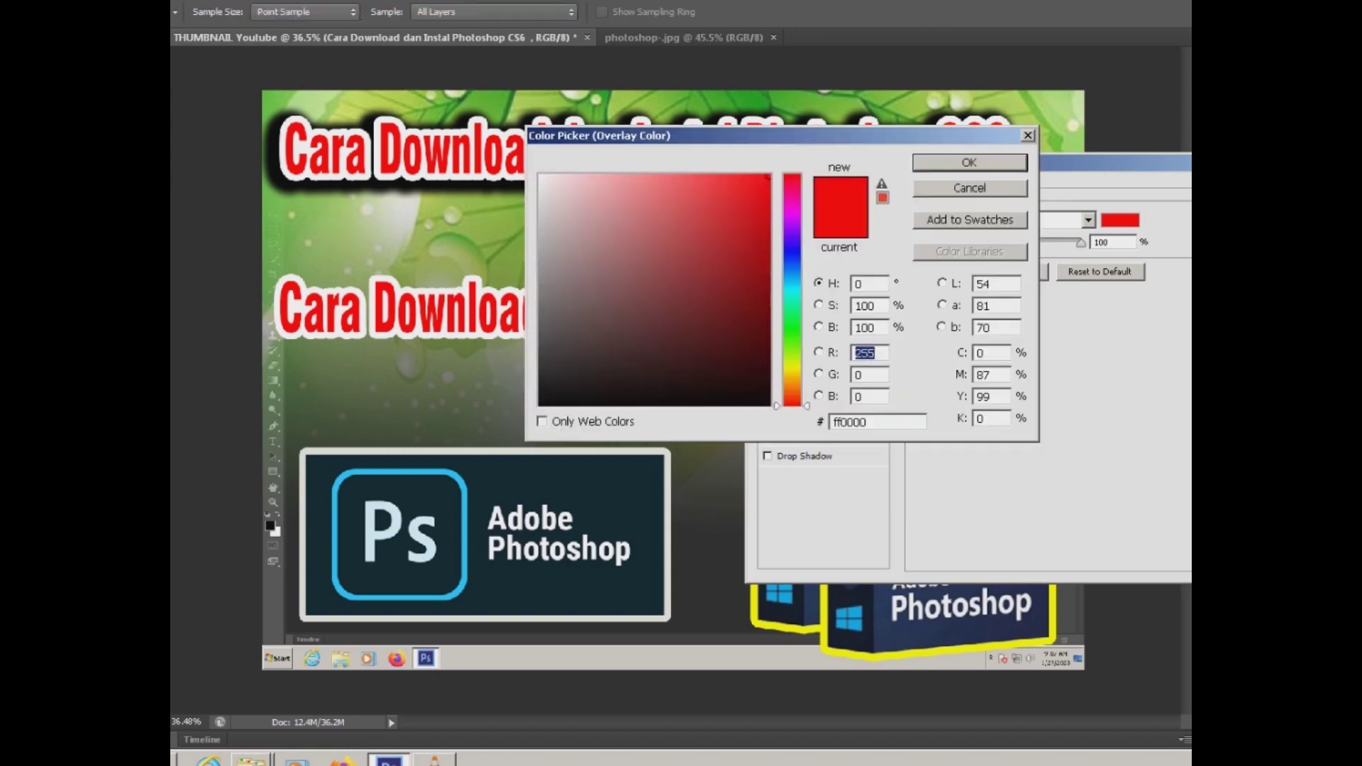
click(792, 286)
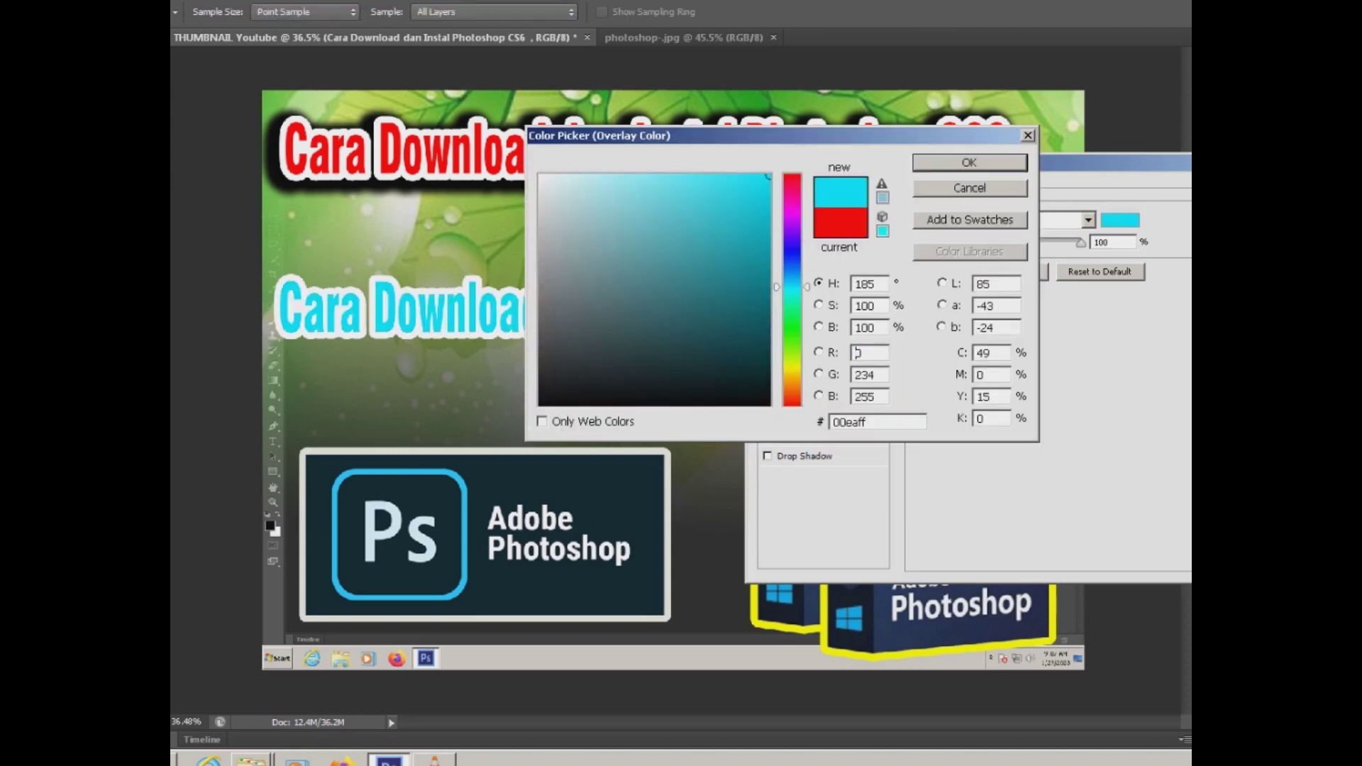
key(Return)
click(790, 296)
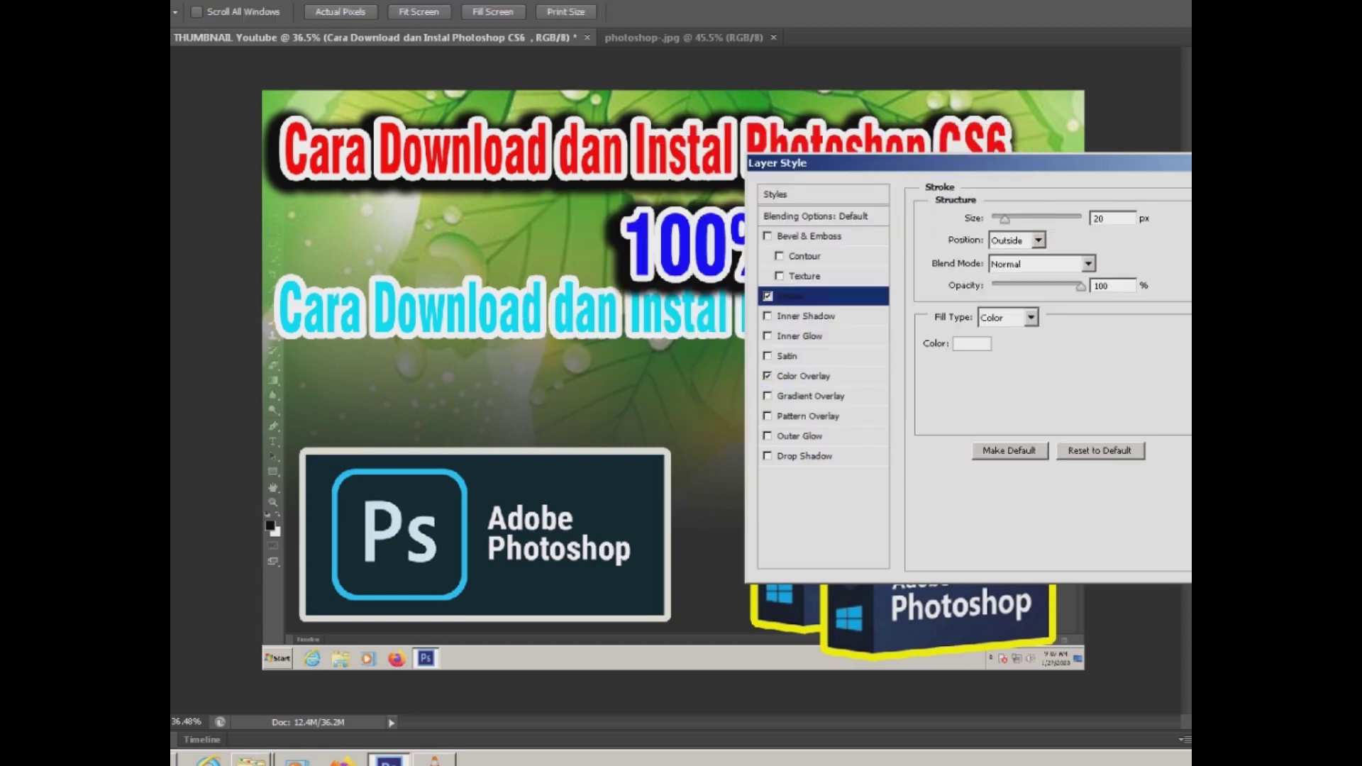
click(971, 343)
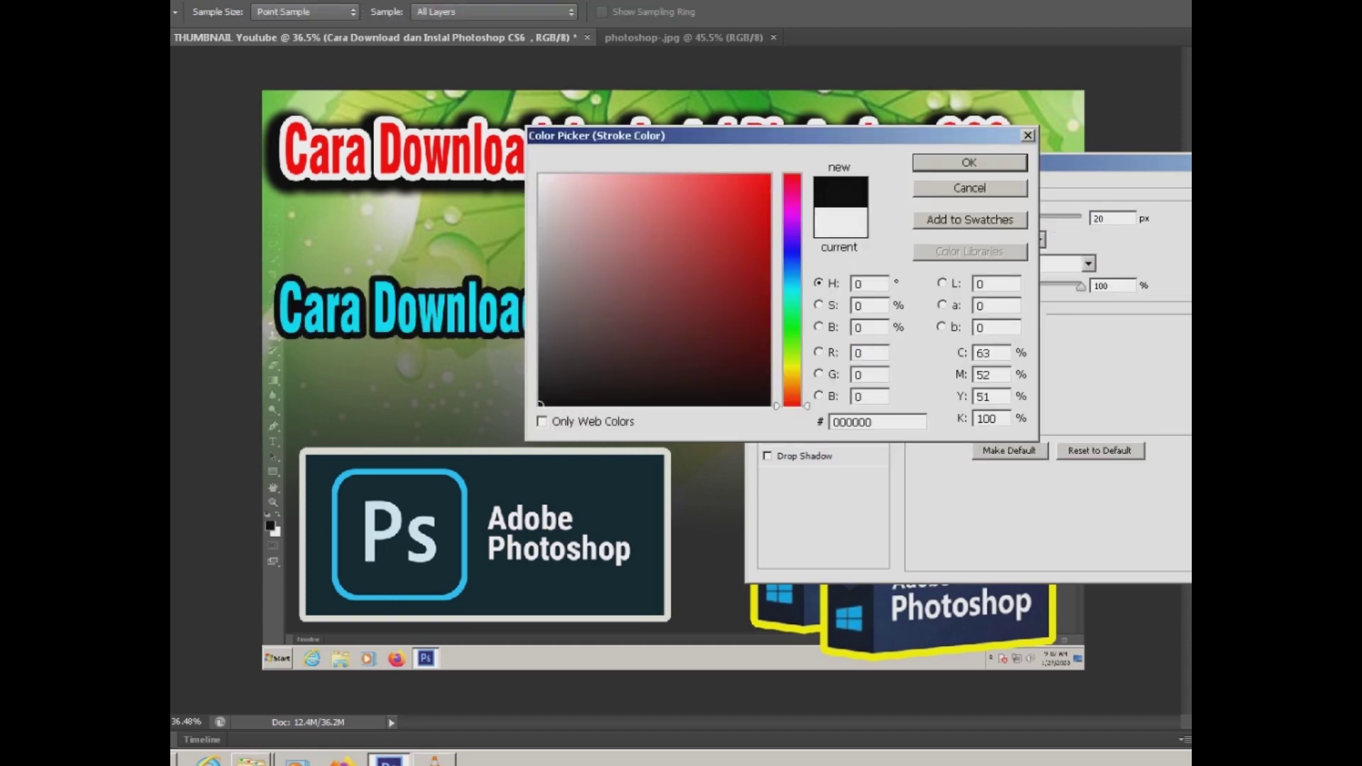
double_click(857, 352)
key(Return)
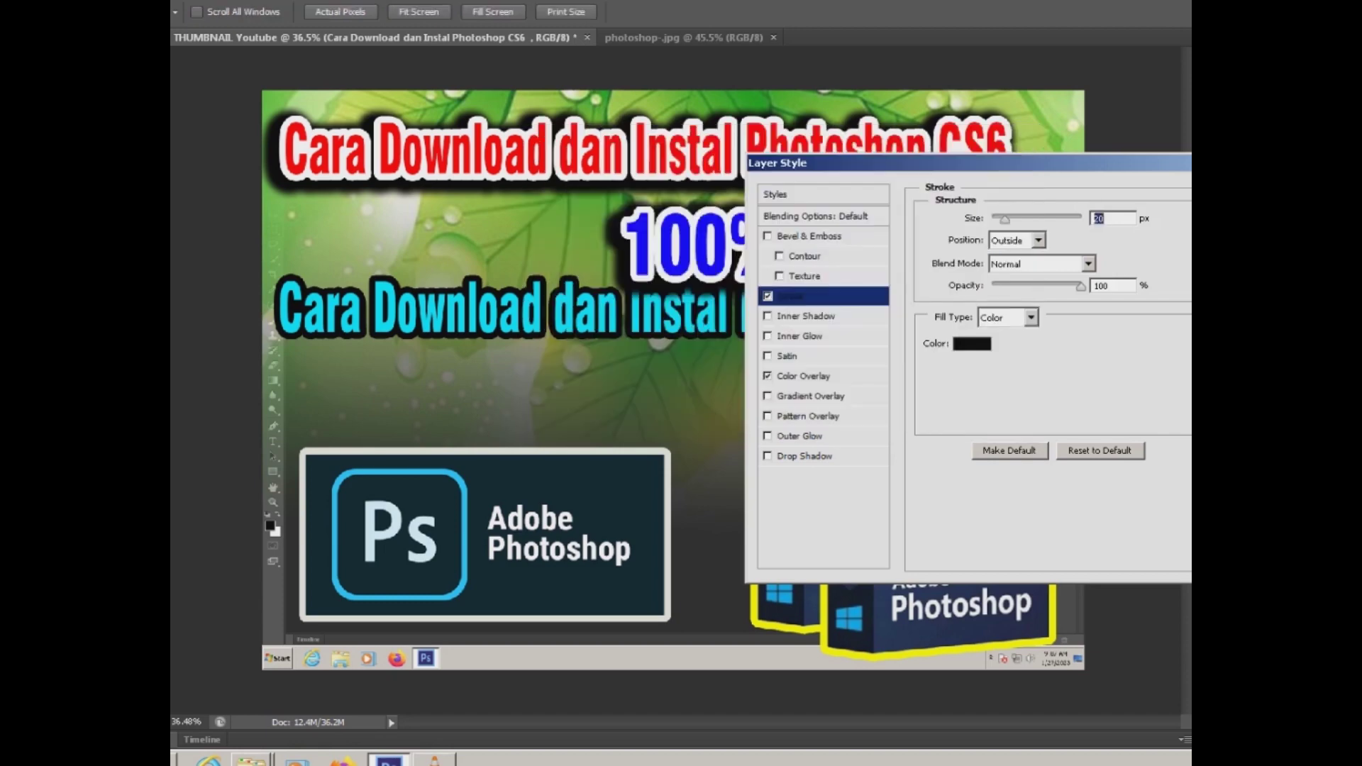
key(Down)
key(Down)
key(Down)
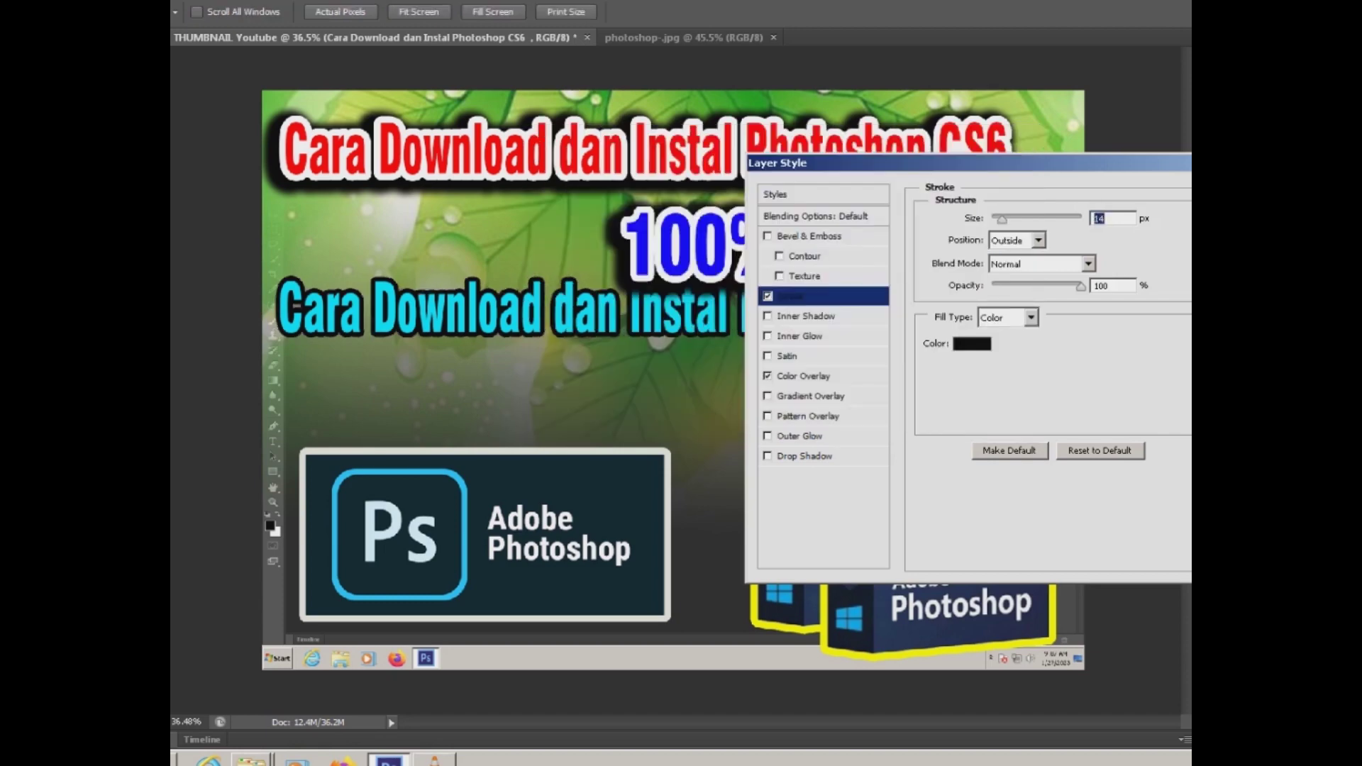
key(Return)
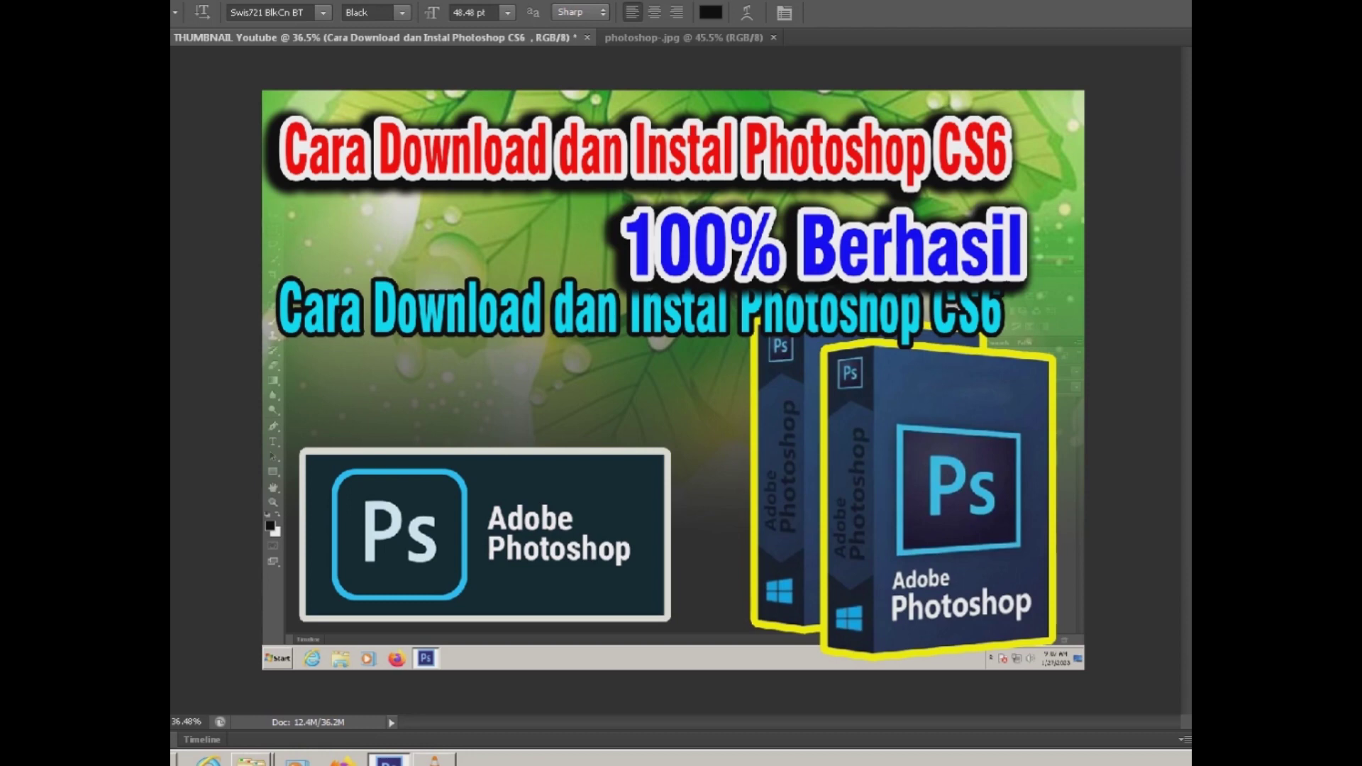
Delete Cara, dan and Photoshop CS6, break lines after Download and Instal, and add Crack.
drag(278, 306, 372, 307)
key(BackSpace)
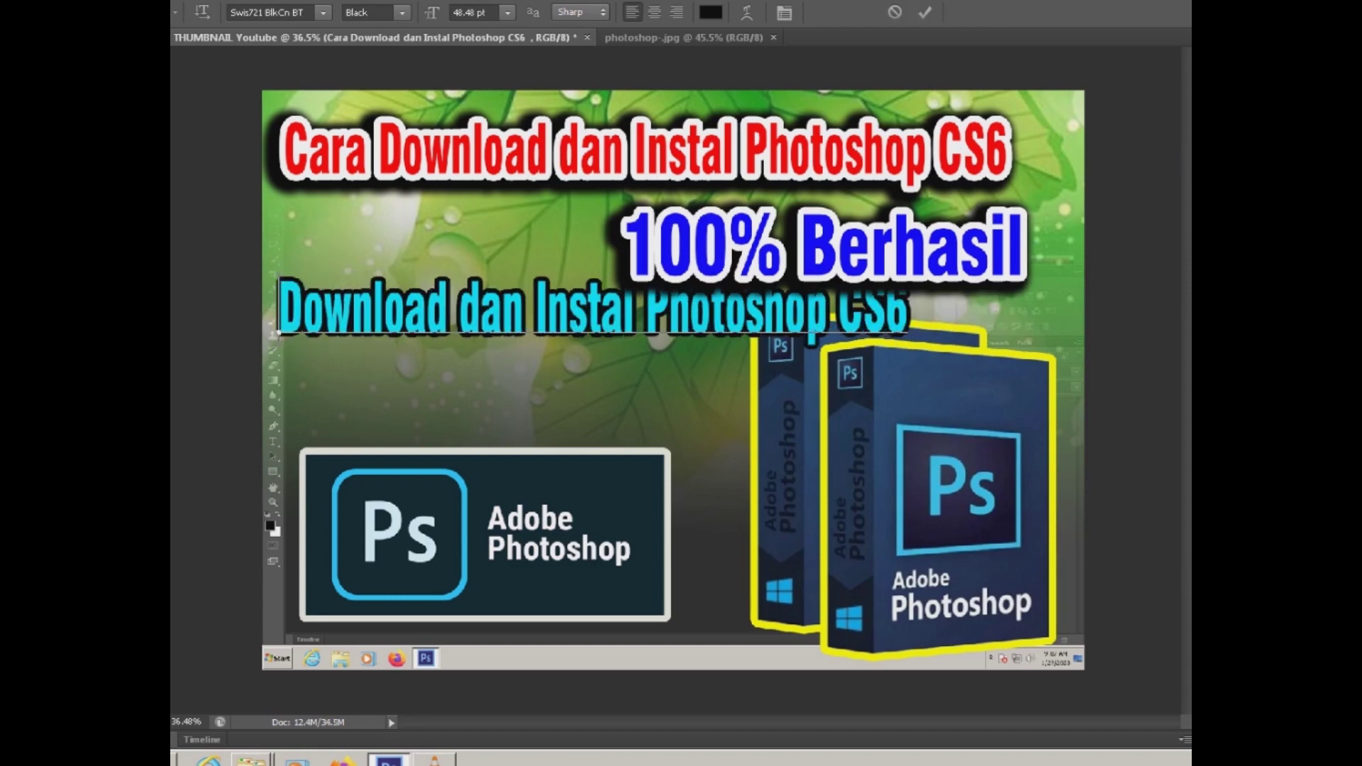
click(447, 313)
key(Delete)
key(Delete)
key(Delete)
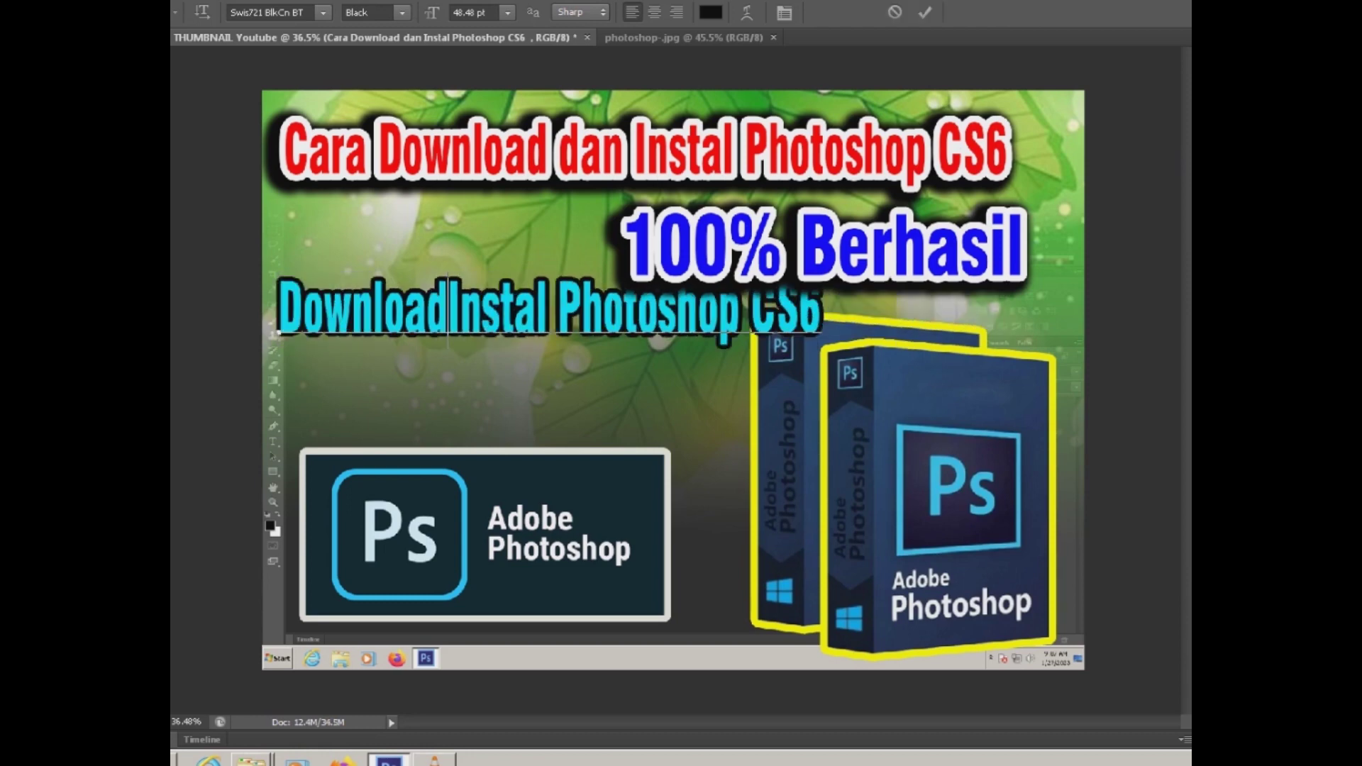
key(Return)
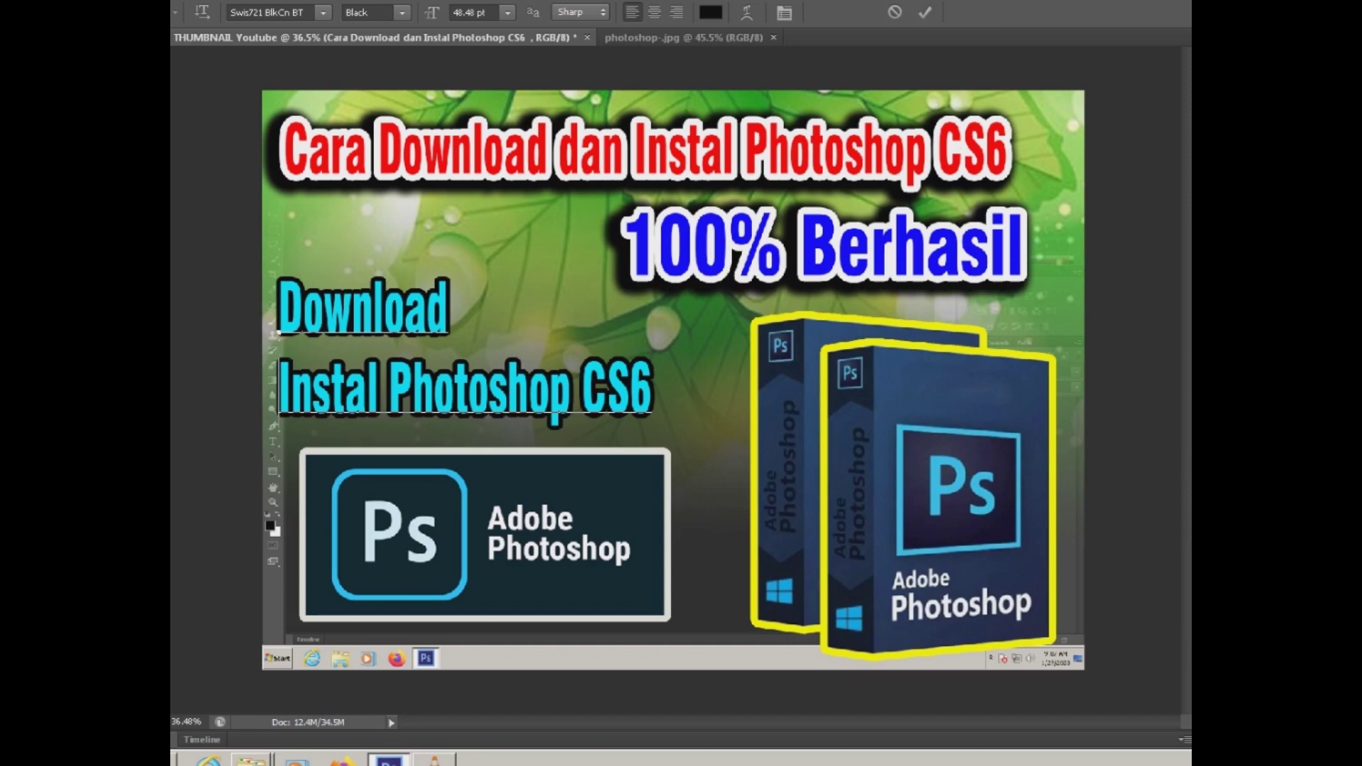
key(ctrl+Right)
key(ctrl+shift+Right)
key(ctrl+shift+Right)
key(BackSpace)
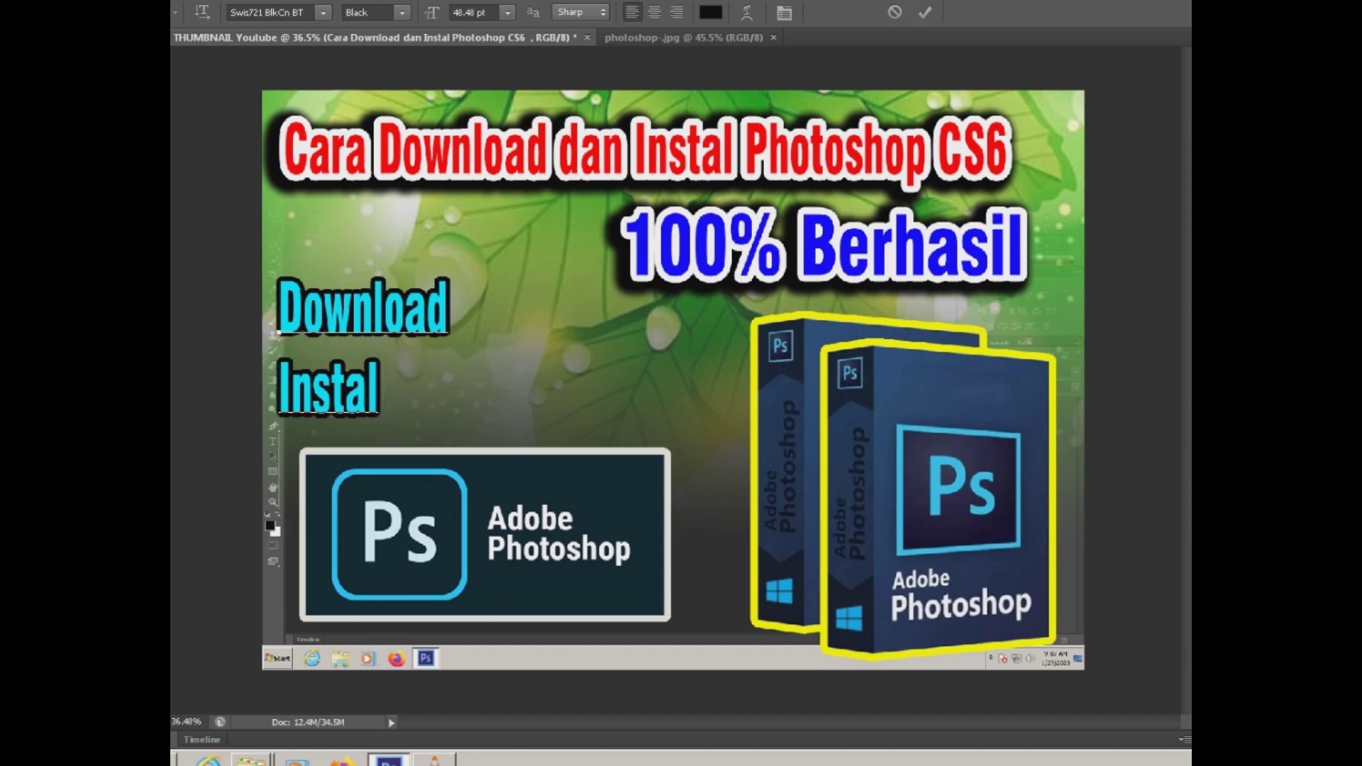
key(Return)
text(Cr)
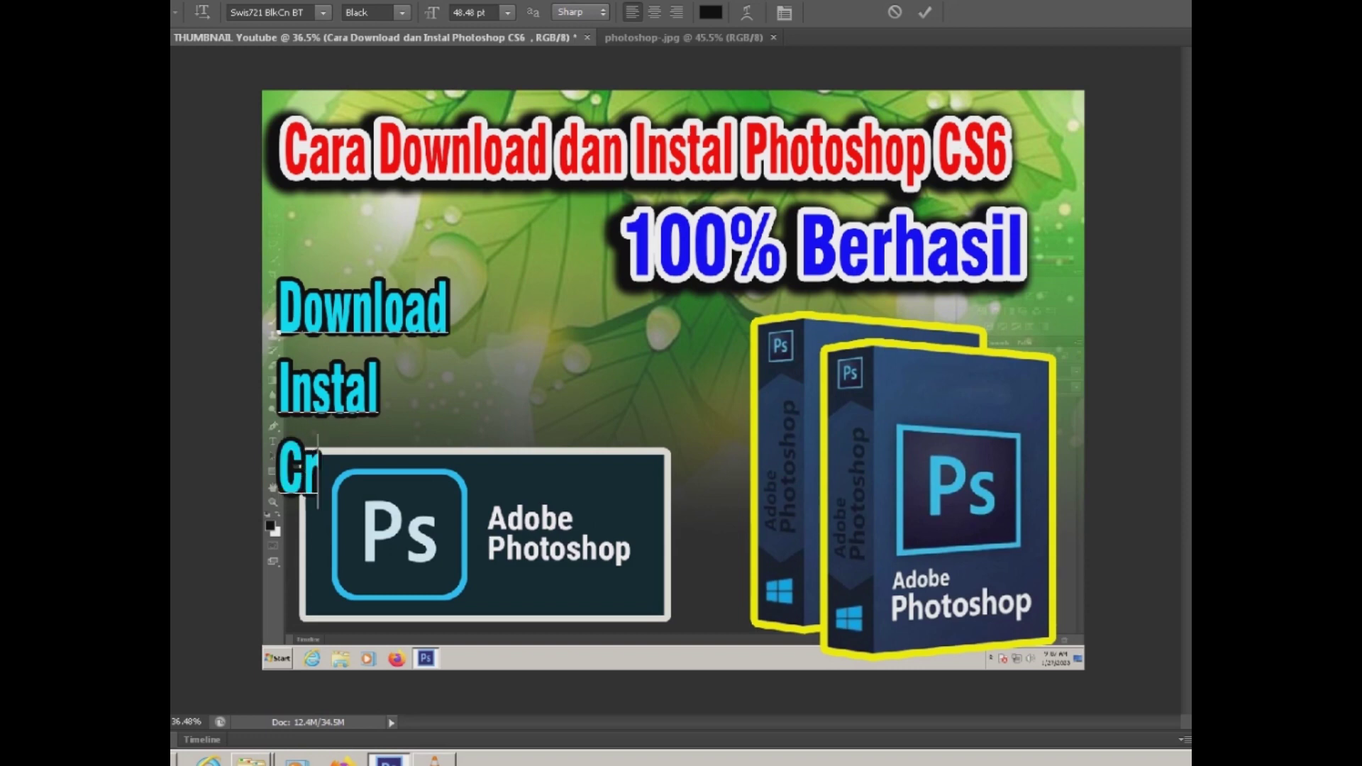
text(ack)
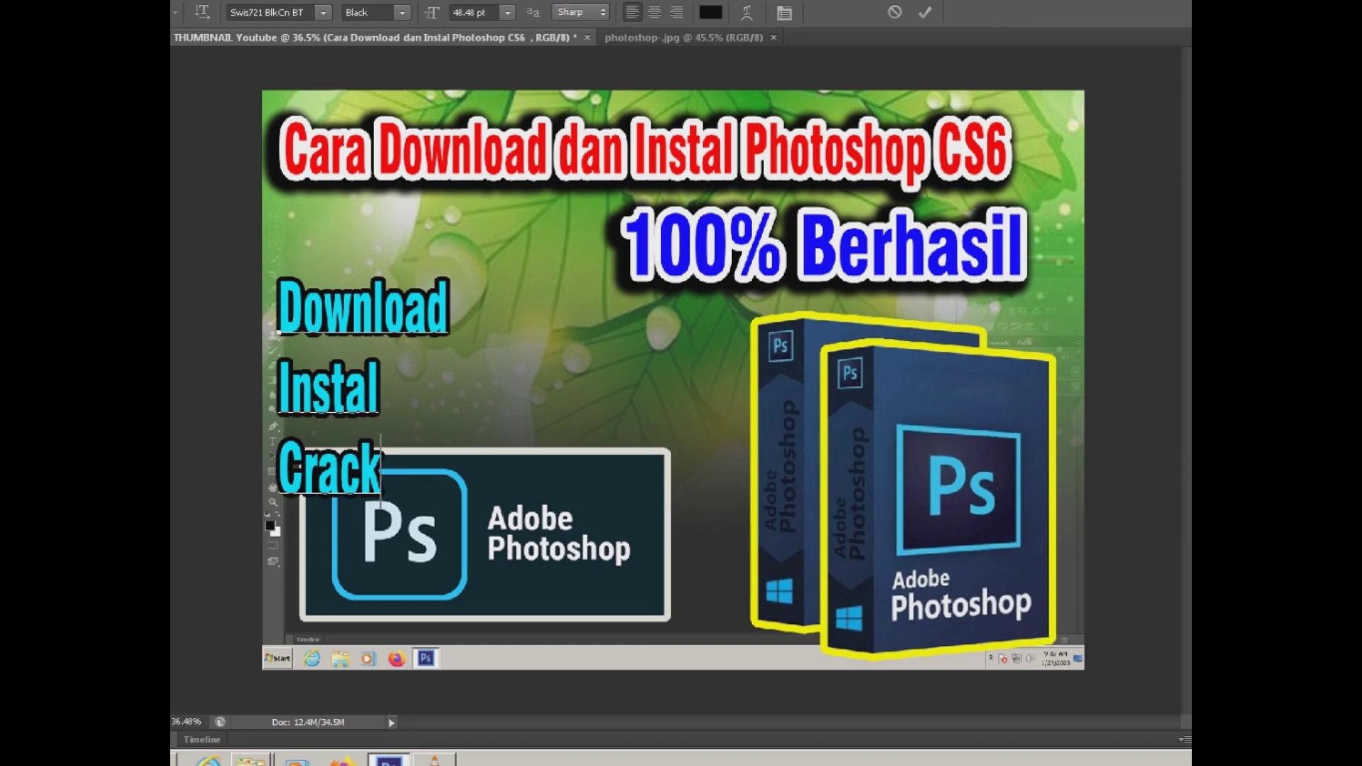
key(ctrl+Return)
Move the Download Instal Crack list up and squash it to half height above the Adobe Photoshop box.
key(v)
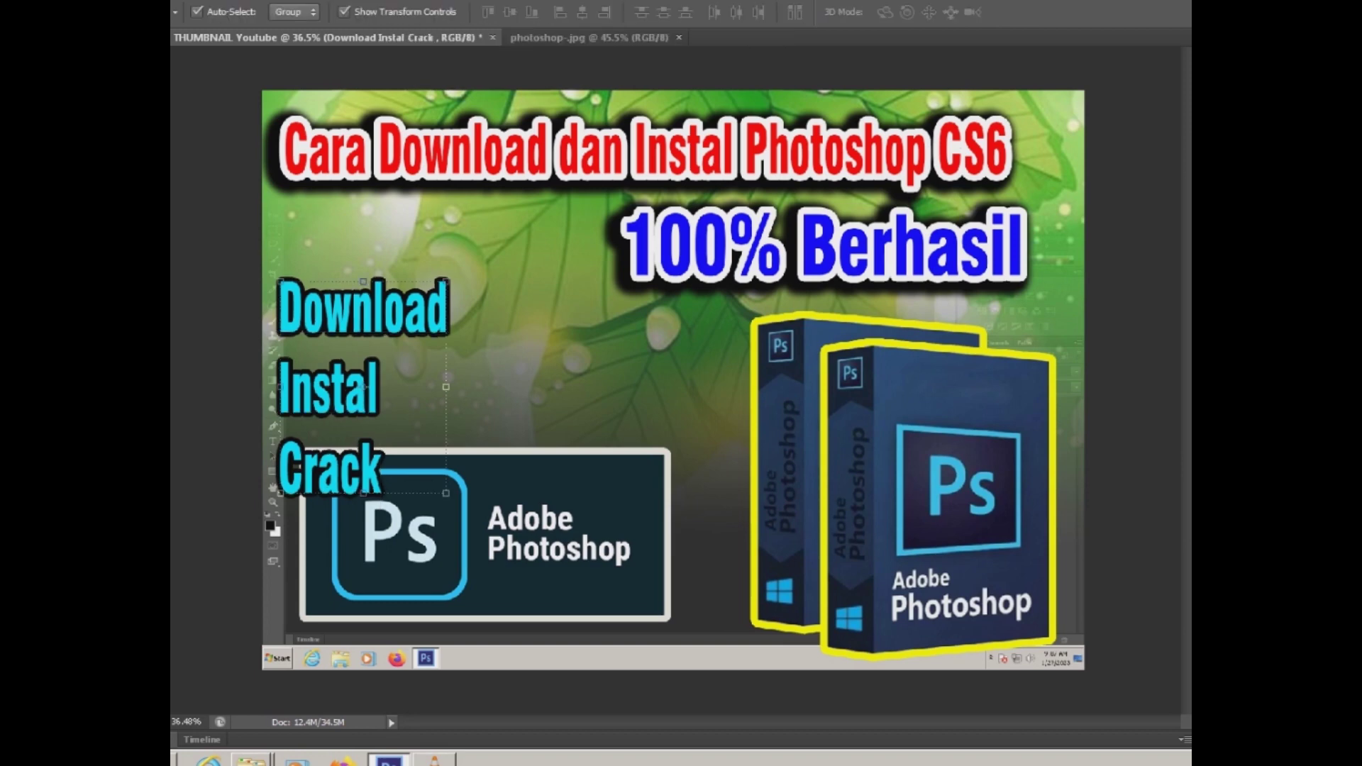
drag(362, 386, 402, 318)
key(ctrl+t)
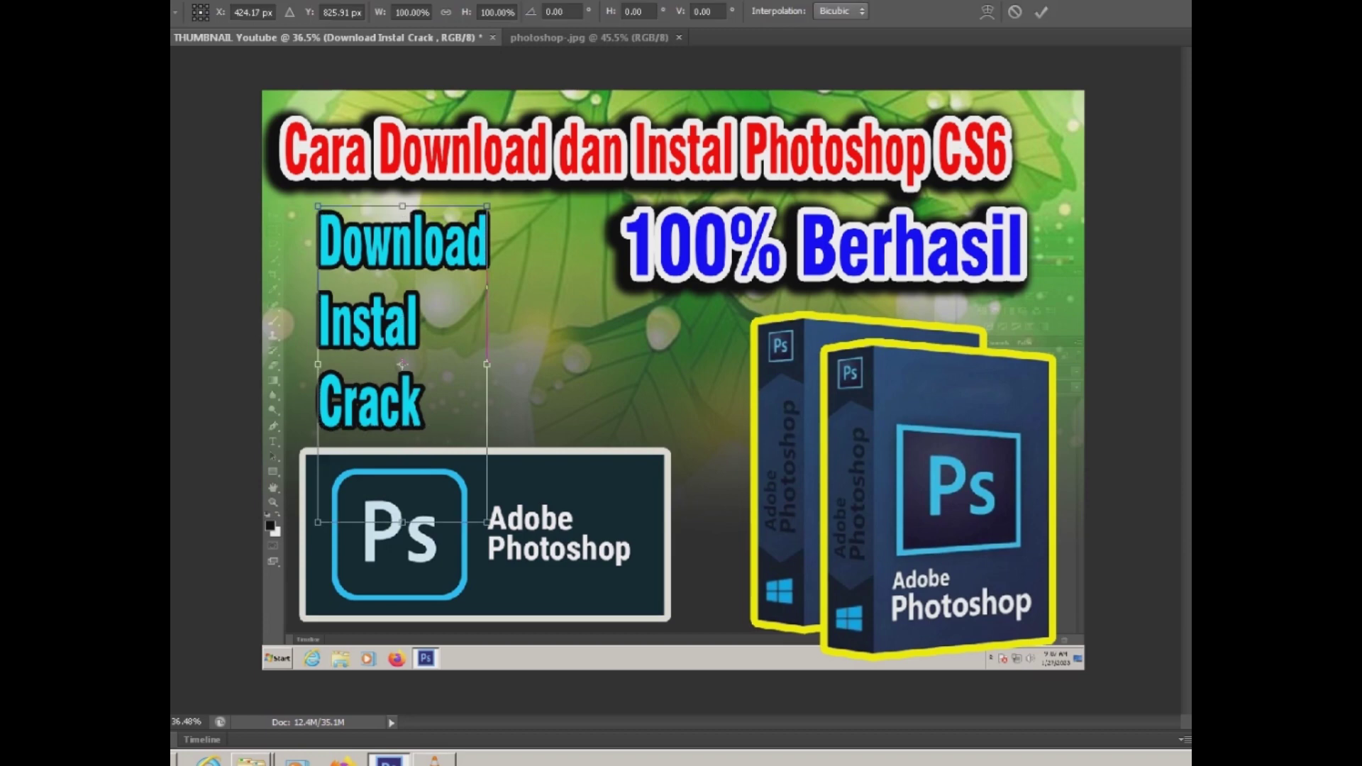
mouse_move(402, 206)
mouse_down()
mouse_move(403, 354)
mouse_move(415, 326)
mouse_up()
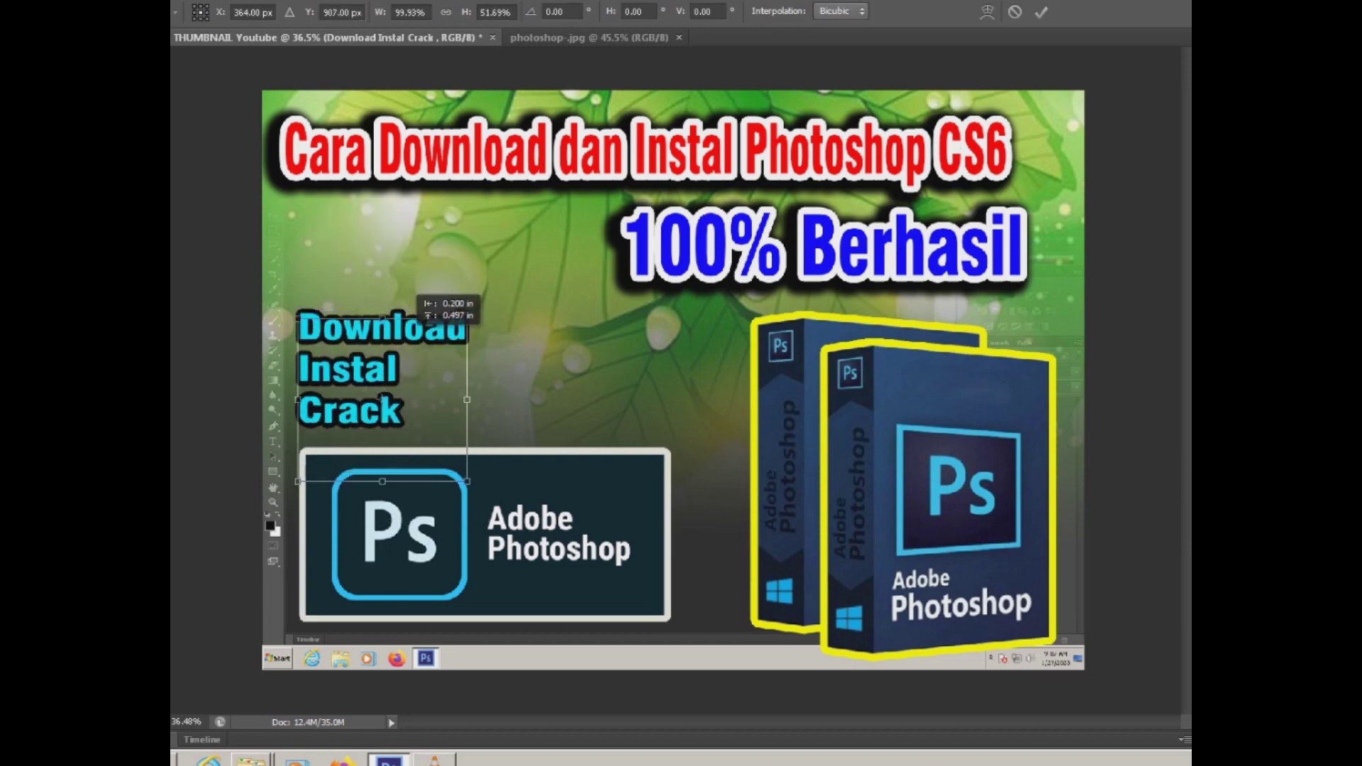
drag(382, 393, 390, 400)
key(Return)
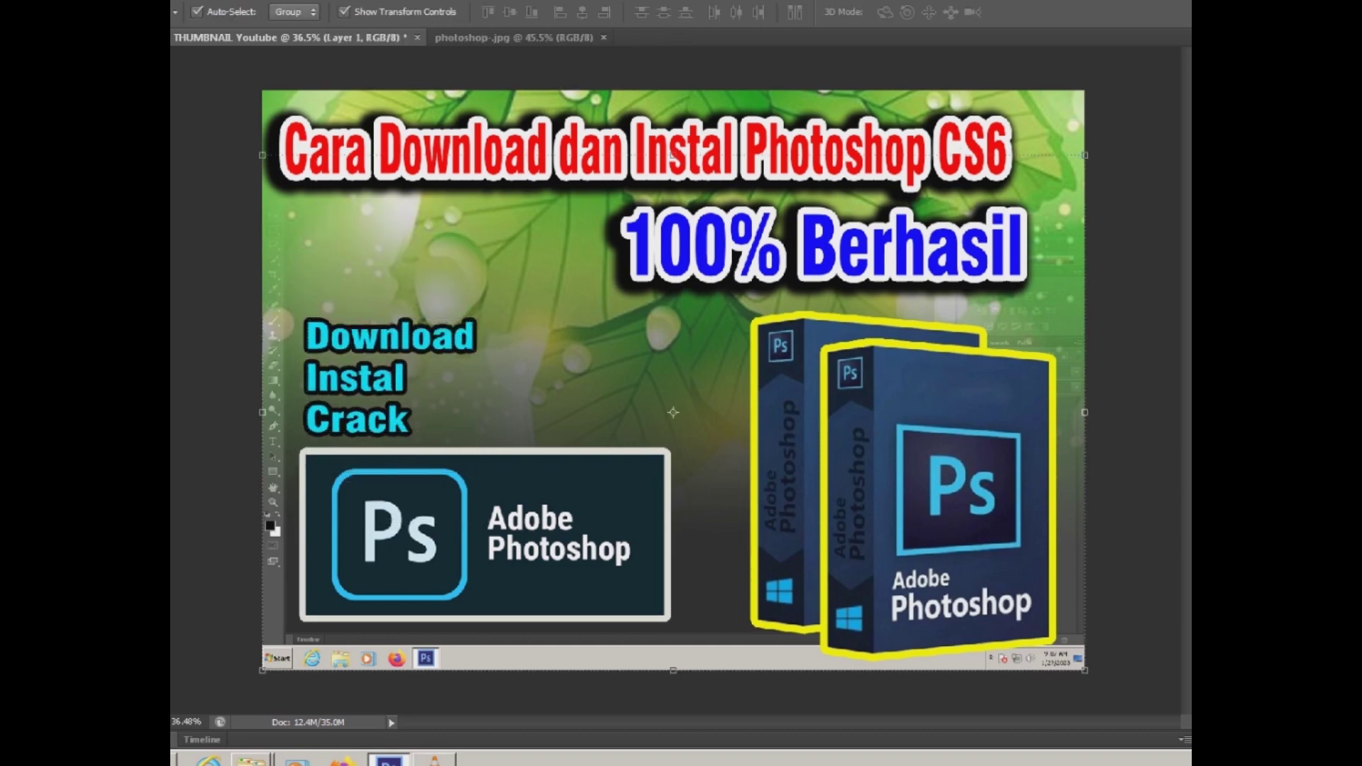
key(ctrl+minus)
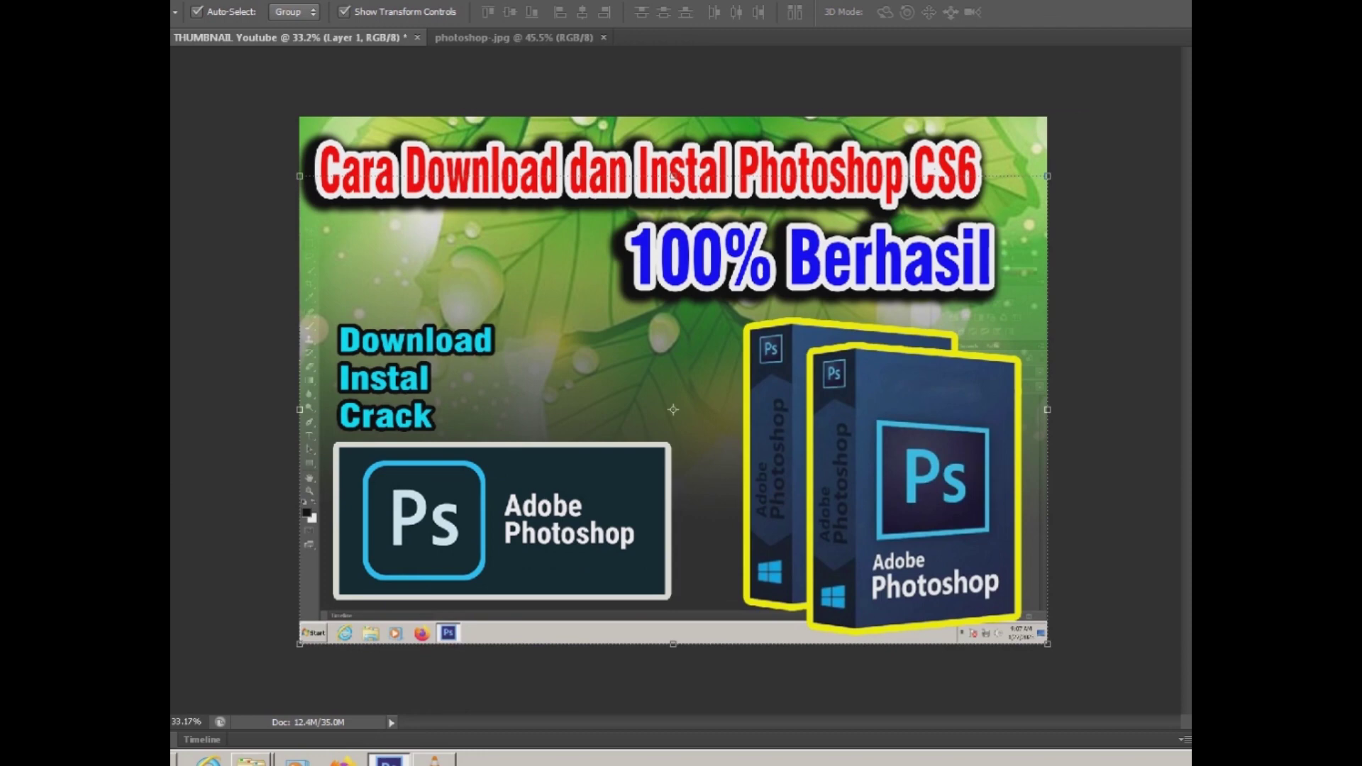
Select the Download Instal Crack list layer.
scroll(673, 379, down, 1)
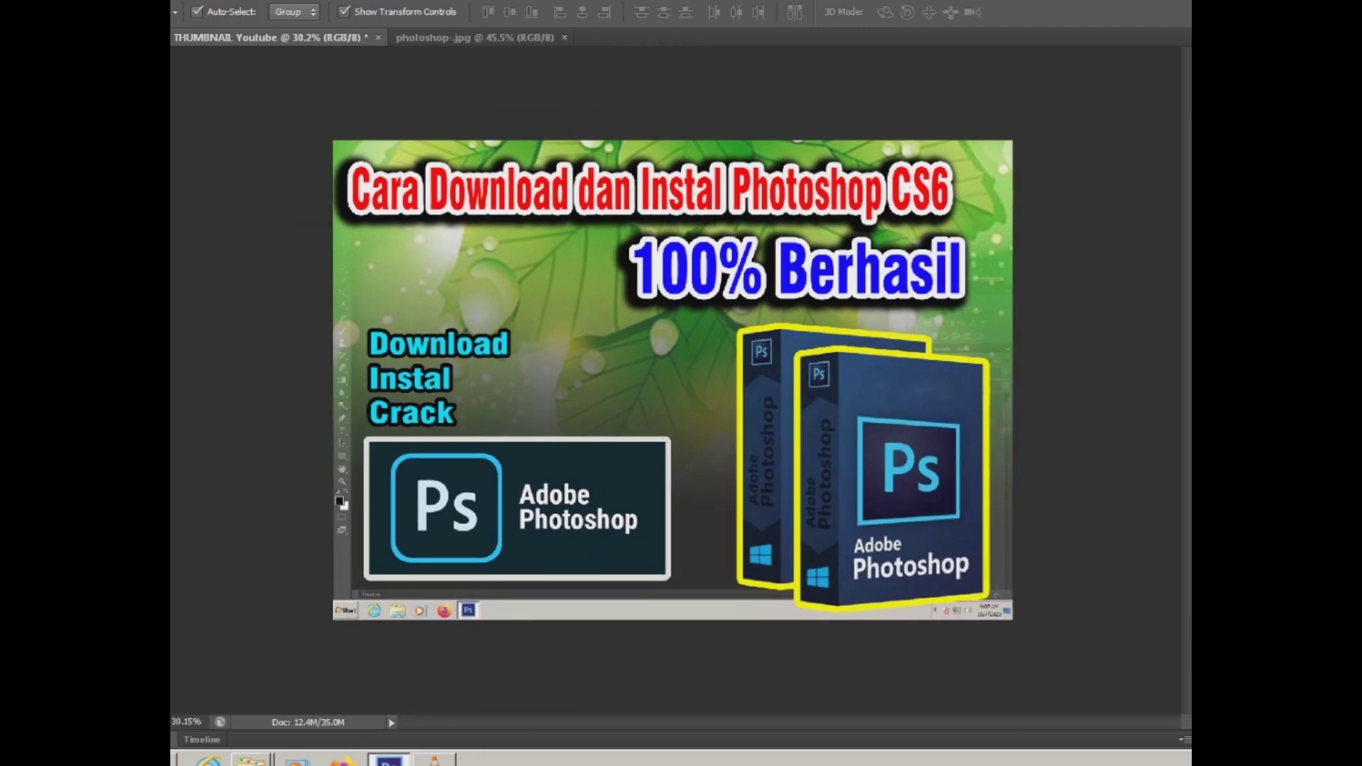
scroll(673, 379, up, 1)
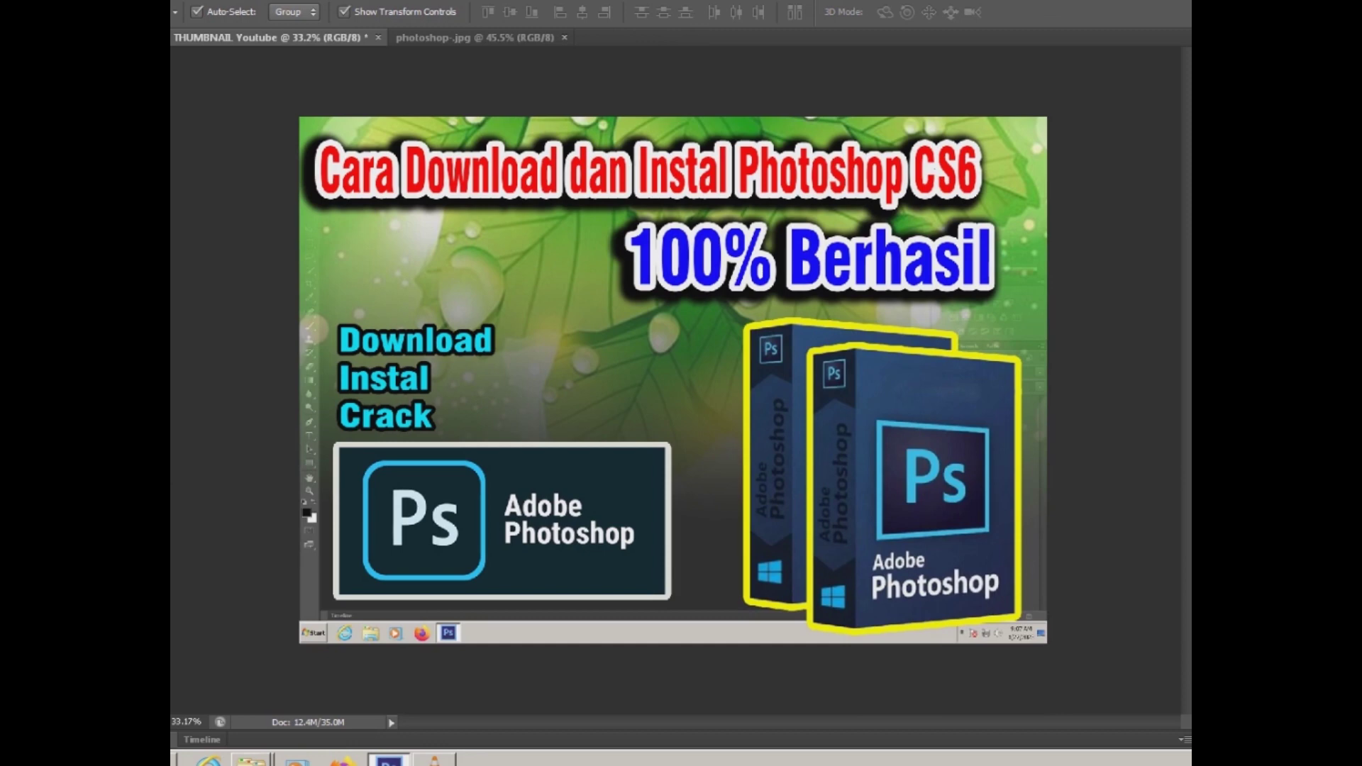
click(397, 377)
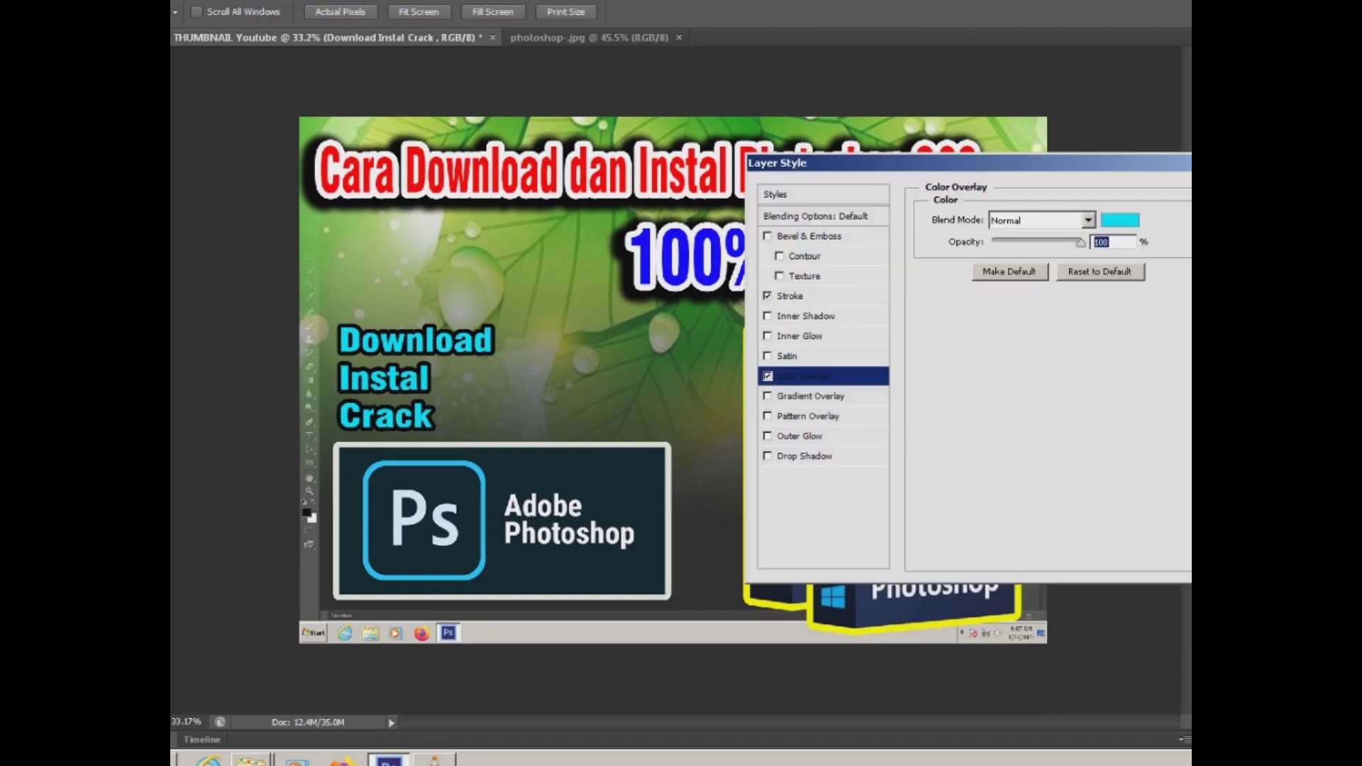
Add an outer glow with size 76 px and spread 42% to the list, then switch to the browser.
click(799, 435)
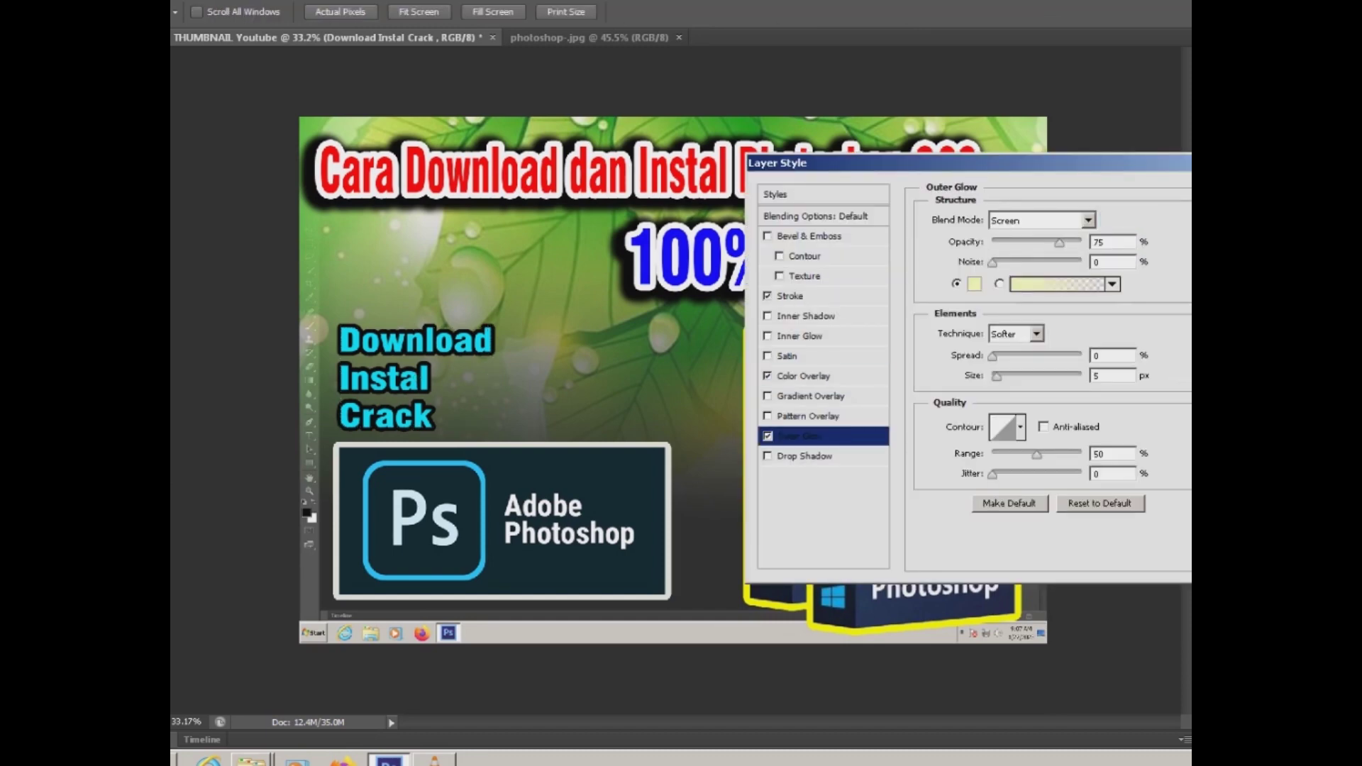
text(76)
key(shift+Tab)
text(42)
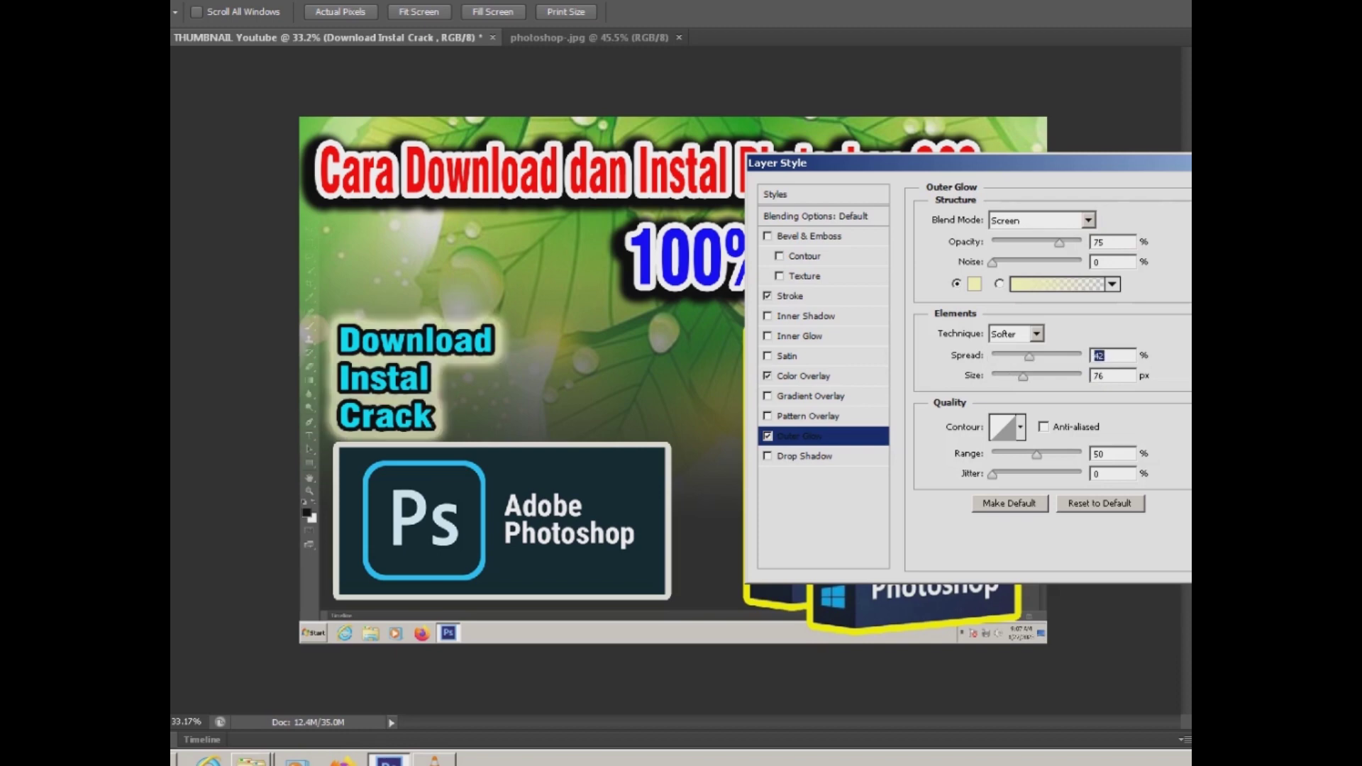
key(Return)
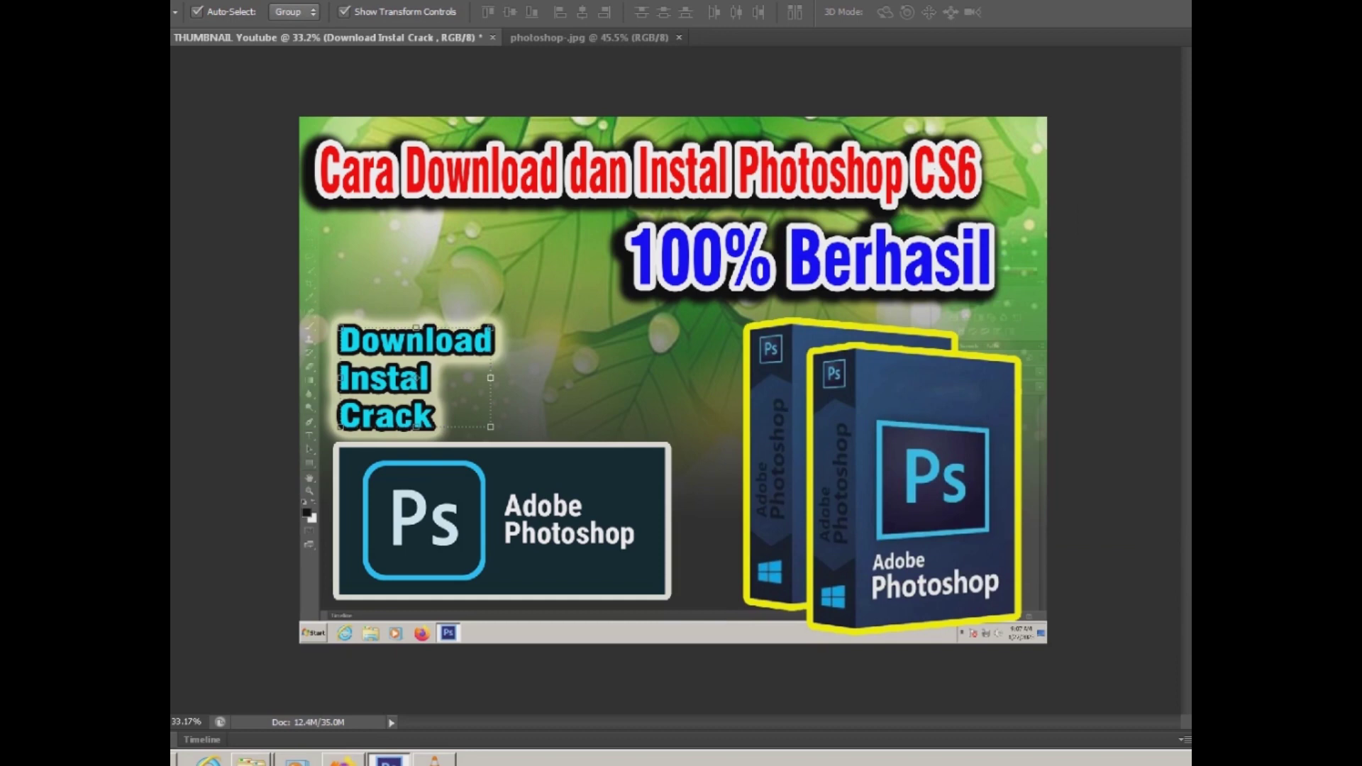
click(343, 759)
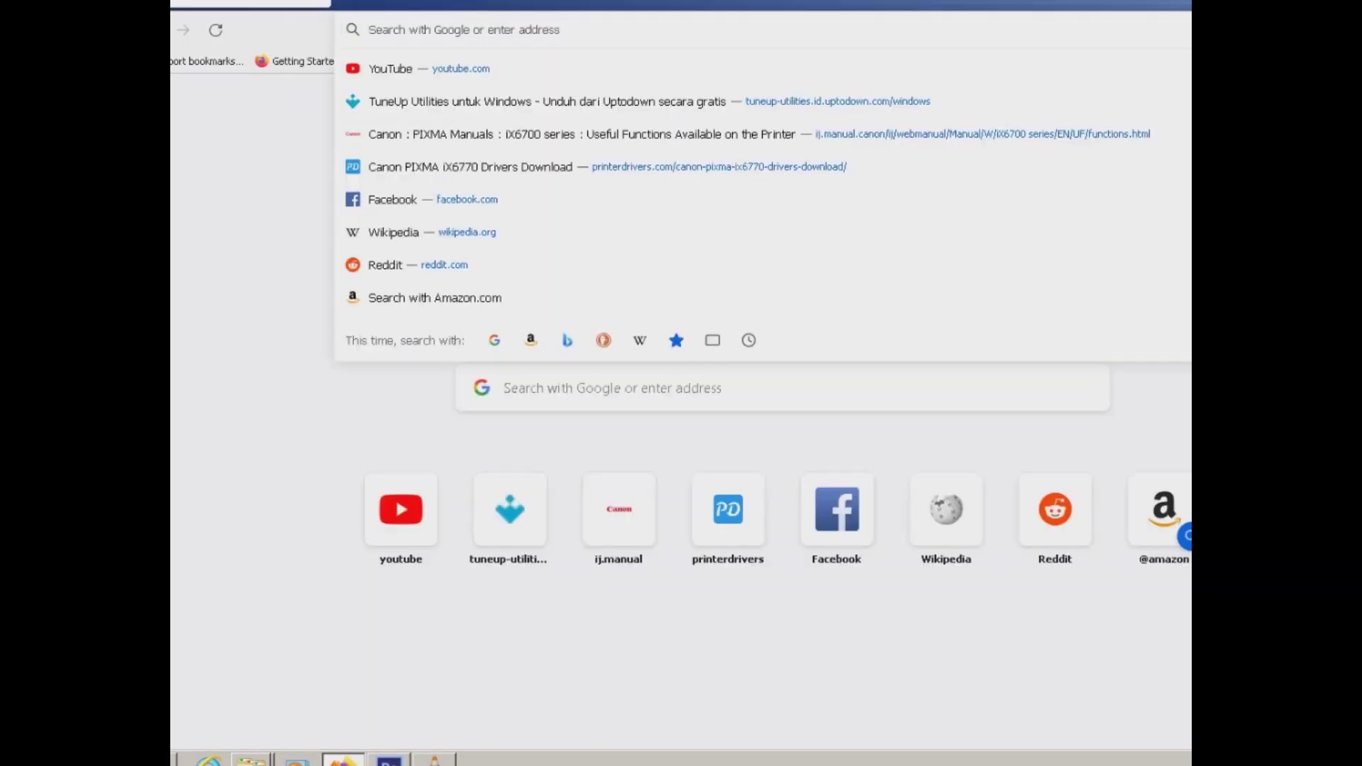
Search Google Images for 'icon ceklis', copy the green circled checkmark, and return to Photoshop.
text(icon)
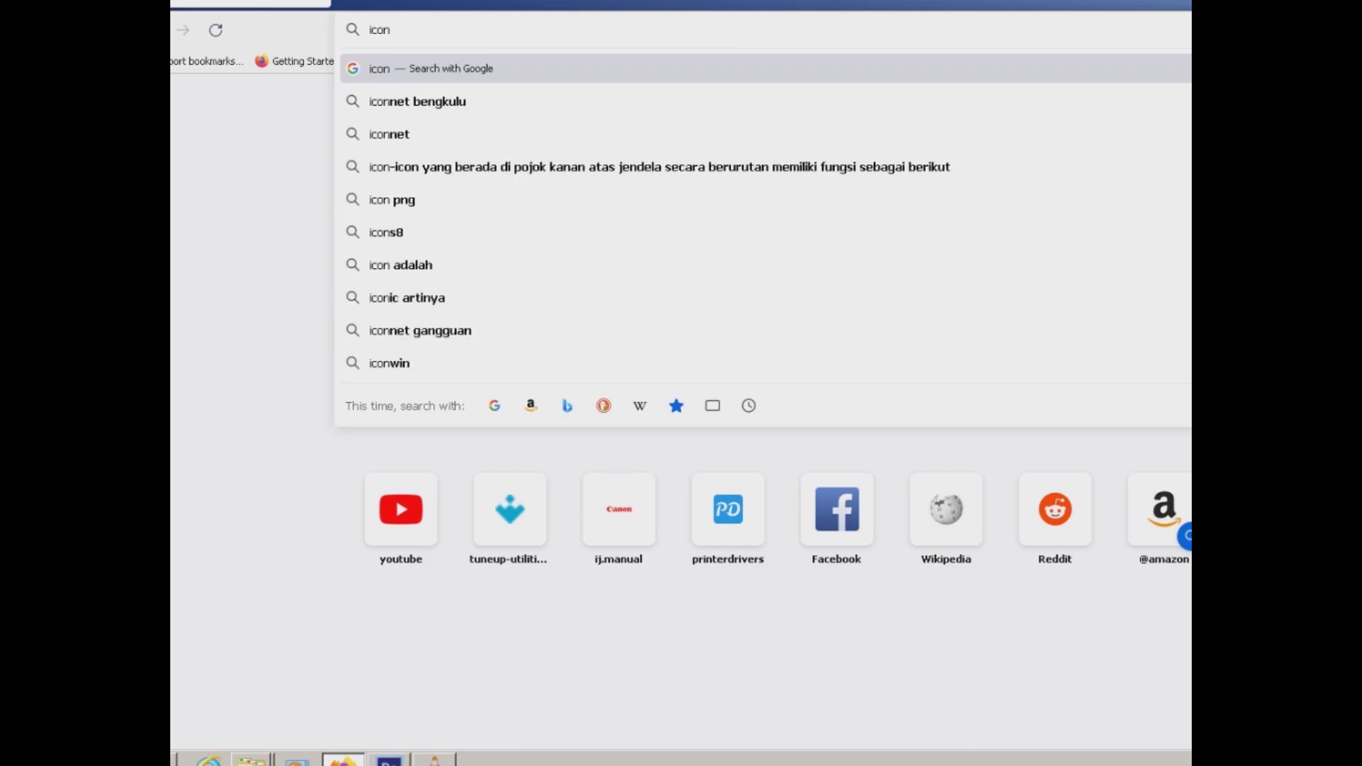
text( ceklis)
key(Return)
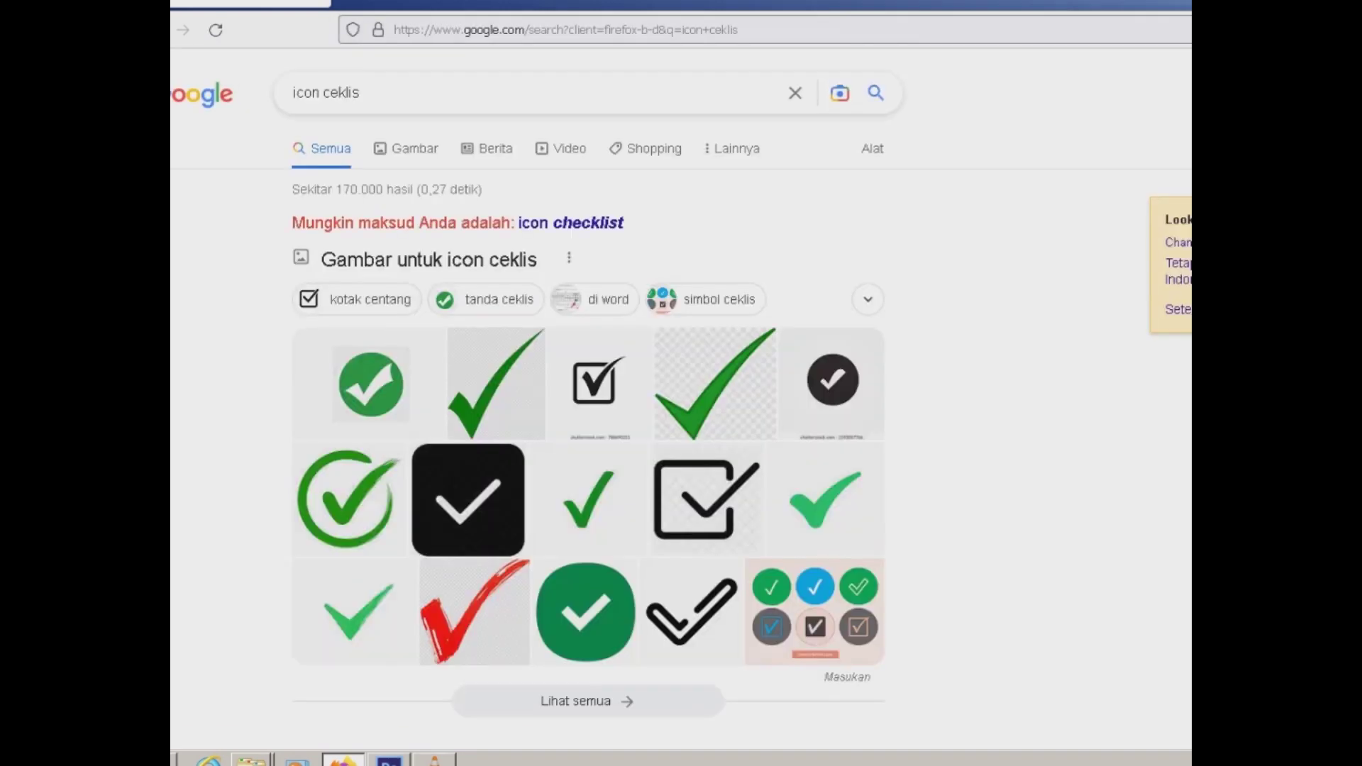
click(234, 330)
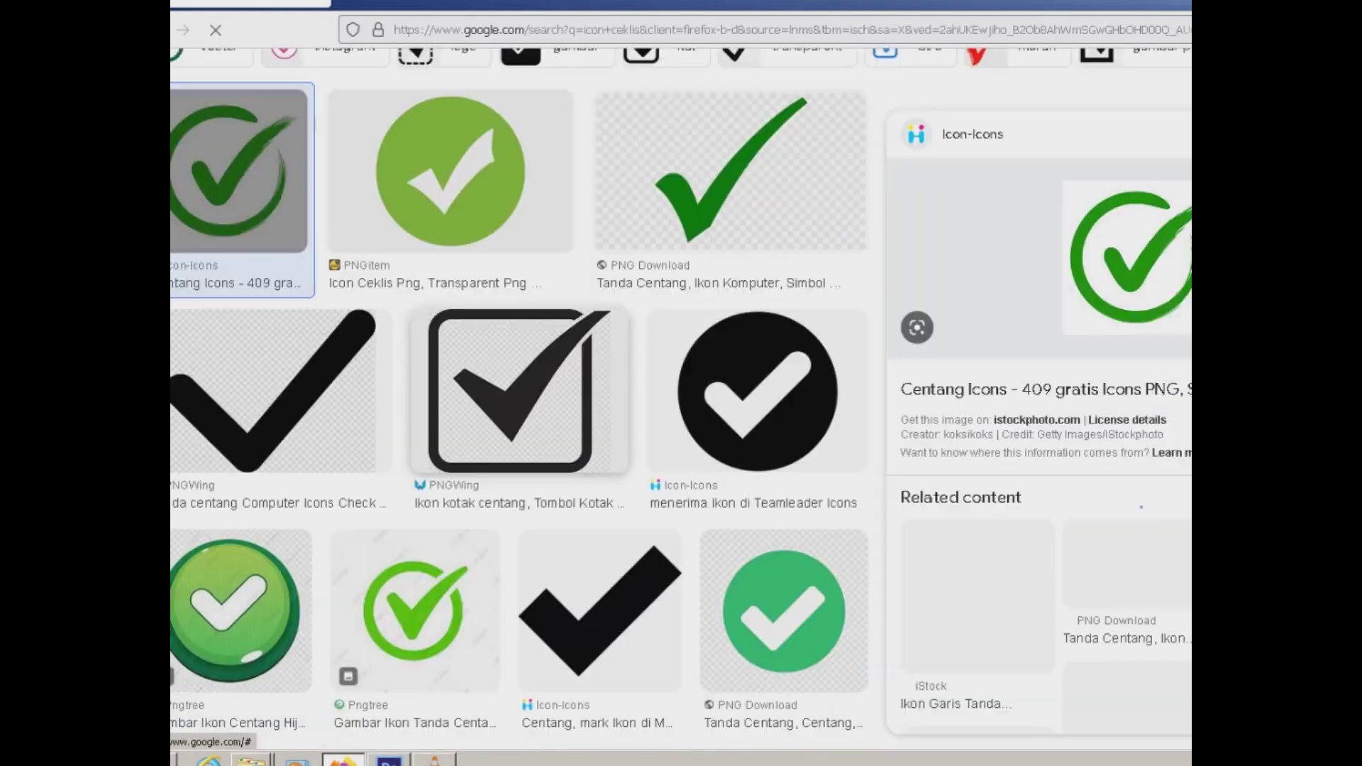
right_click(1119, 259)
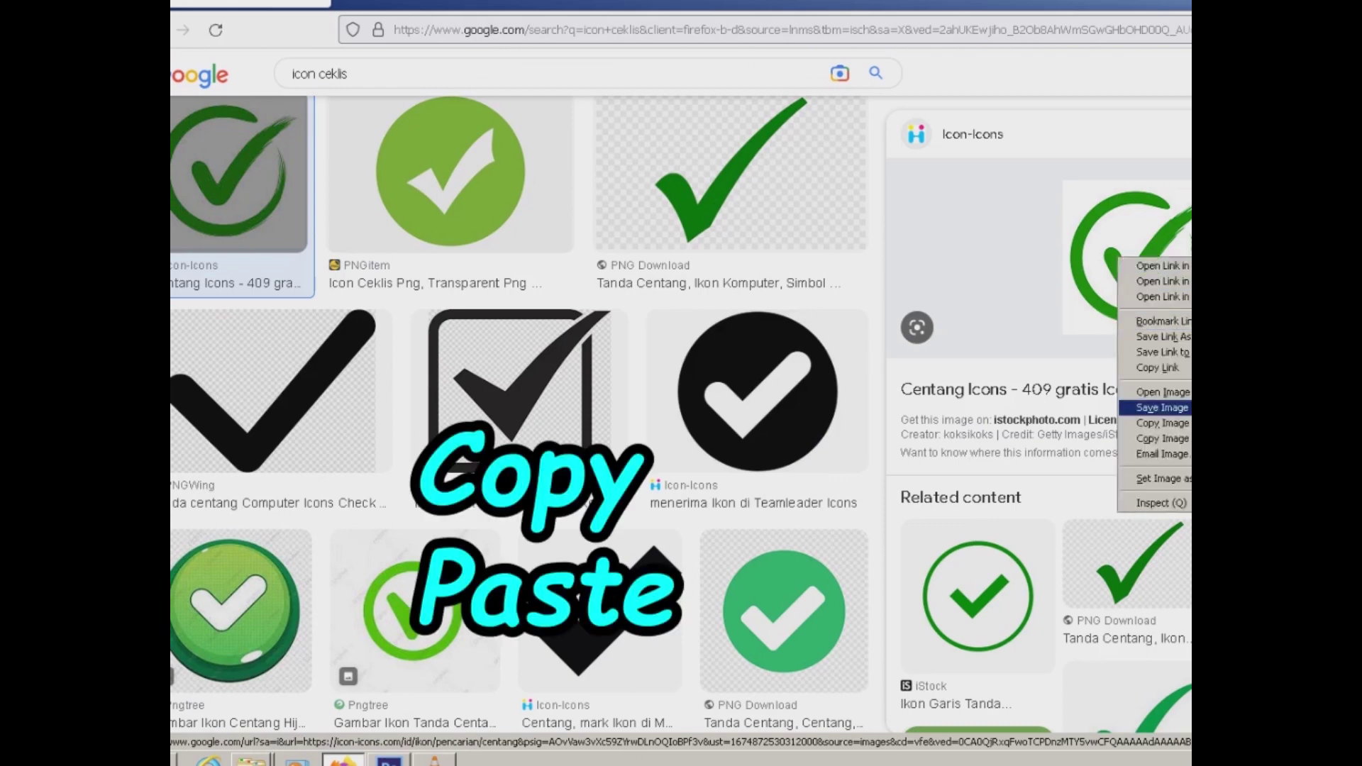
click(1163, 423)
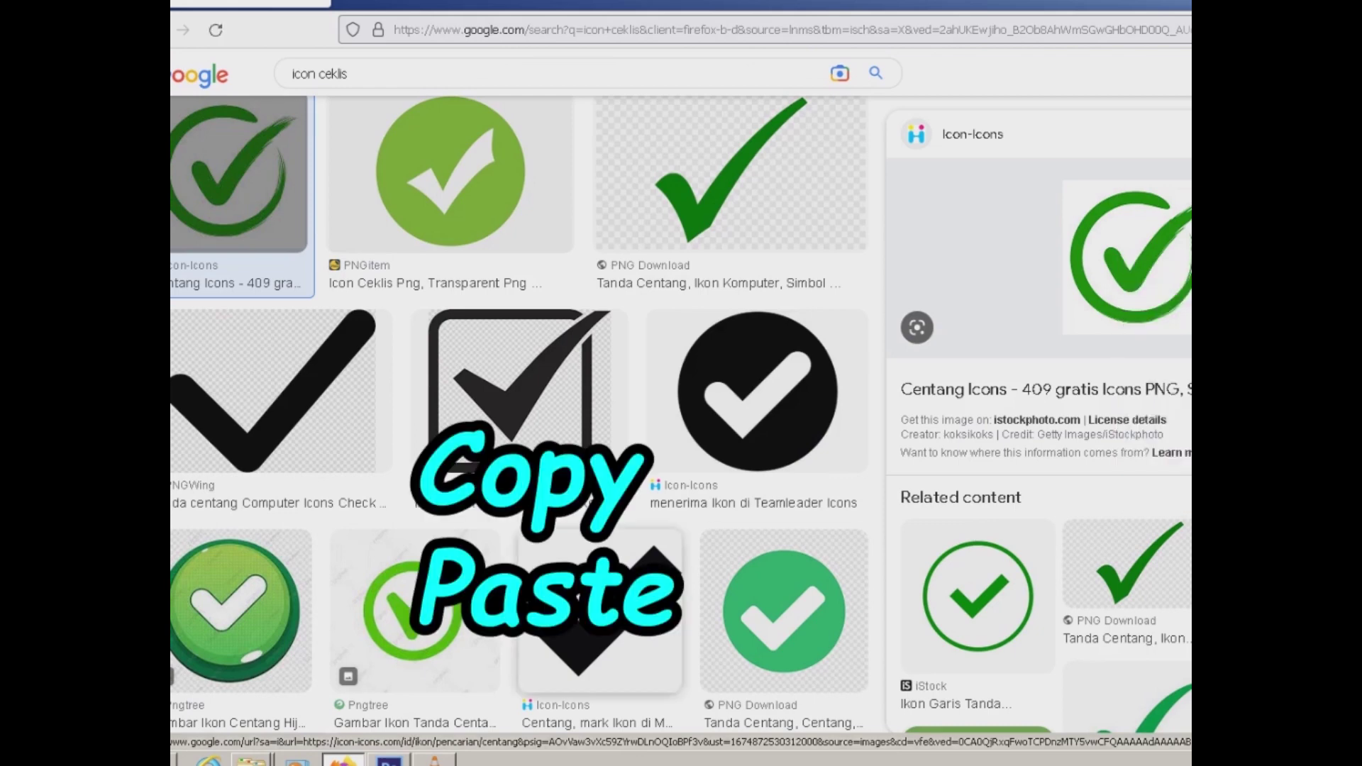
click(389, 759)
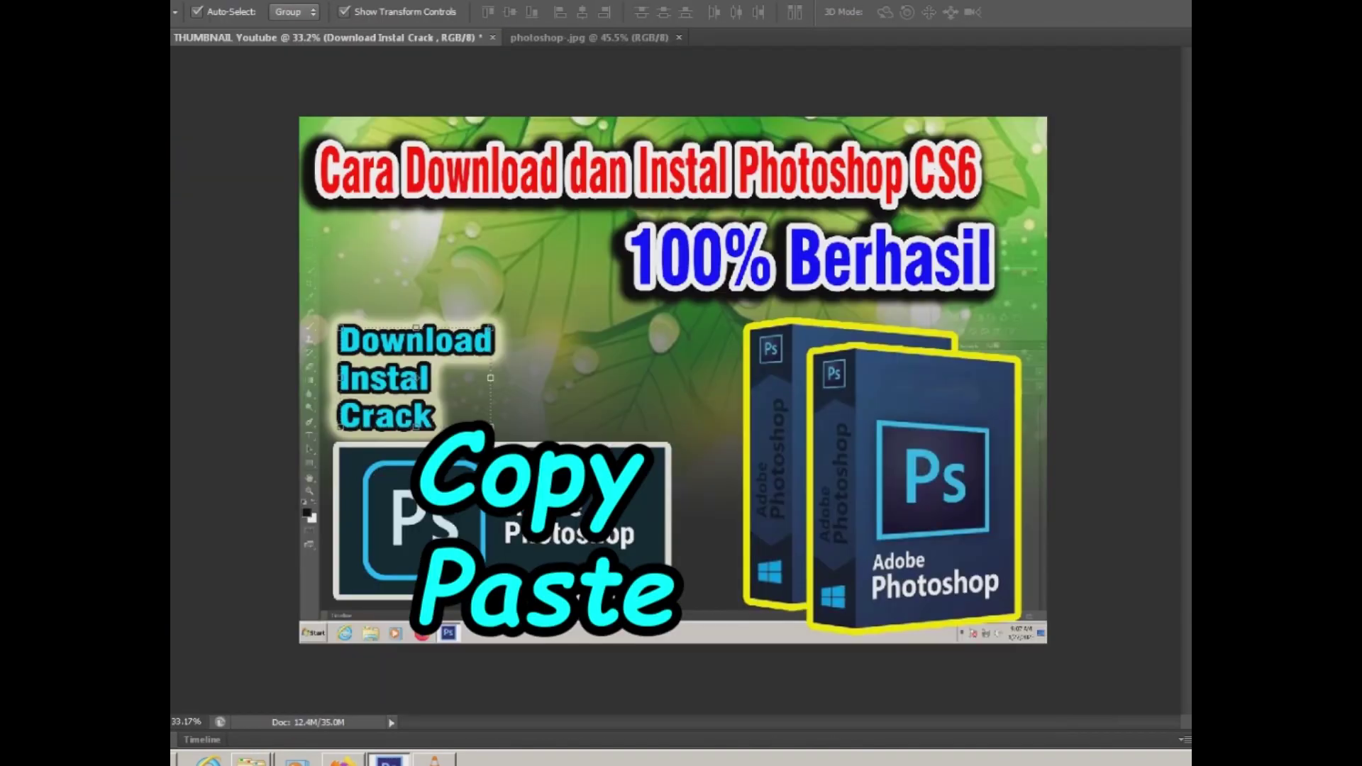
Paste the green checkmark as a new layer and move it up and left toward the list.
scroll(613, 380, up, 2)
key(ctrl+v)
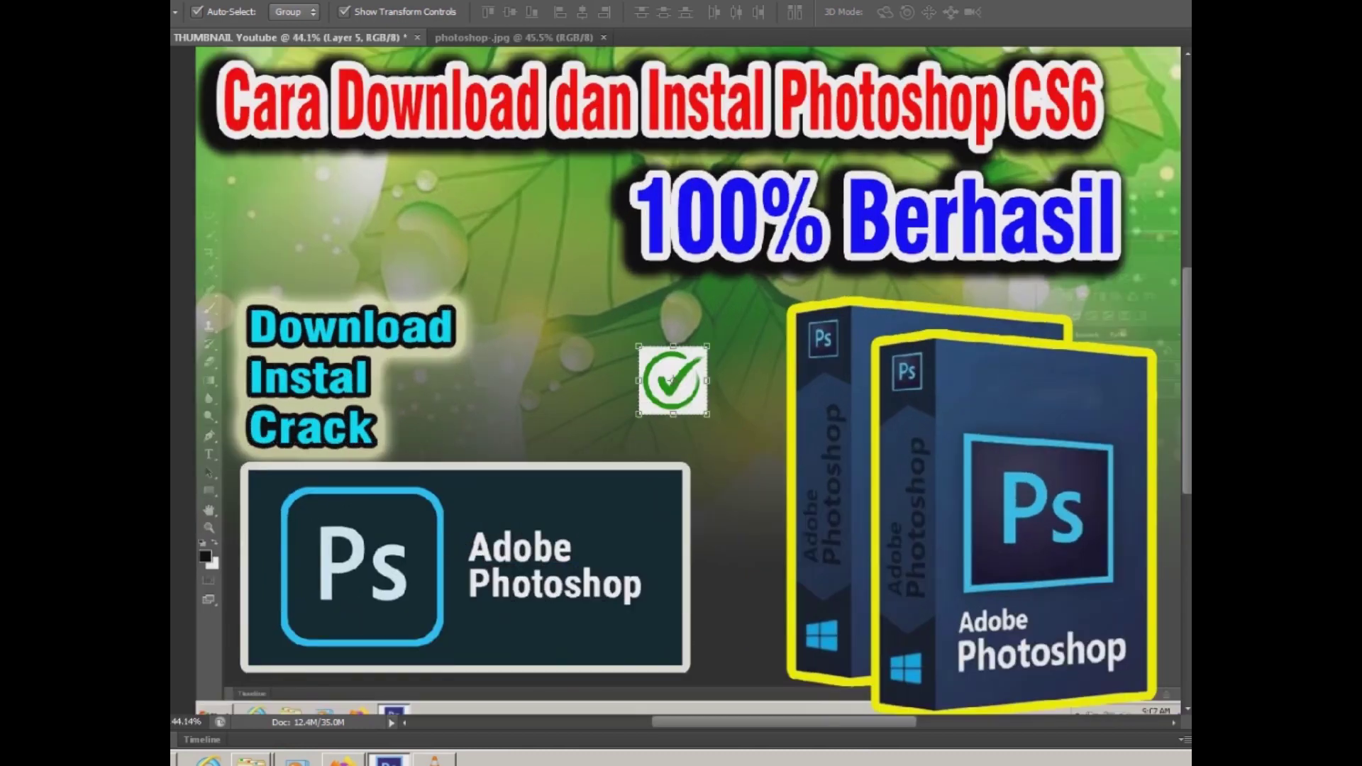
scroll(672, 381, up, 1)
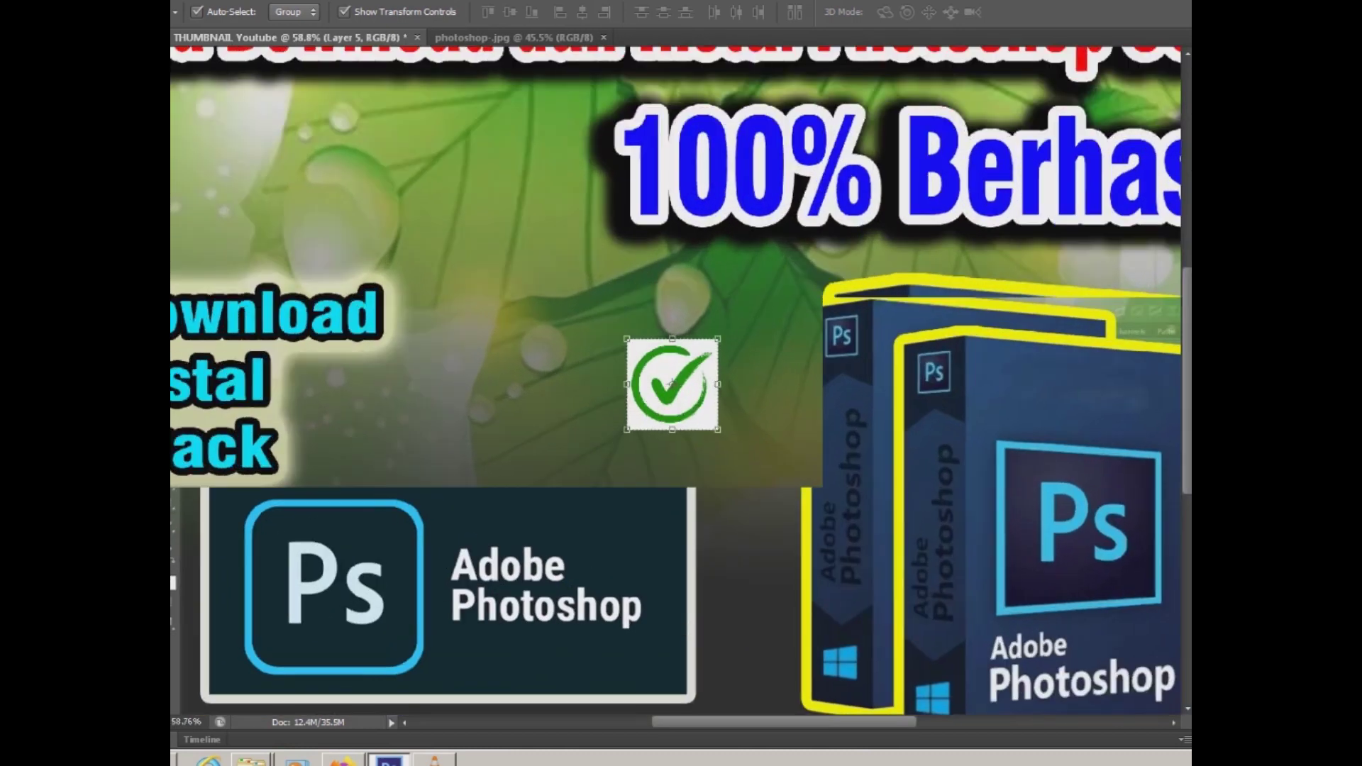
scroll(707, 377, up, 2)
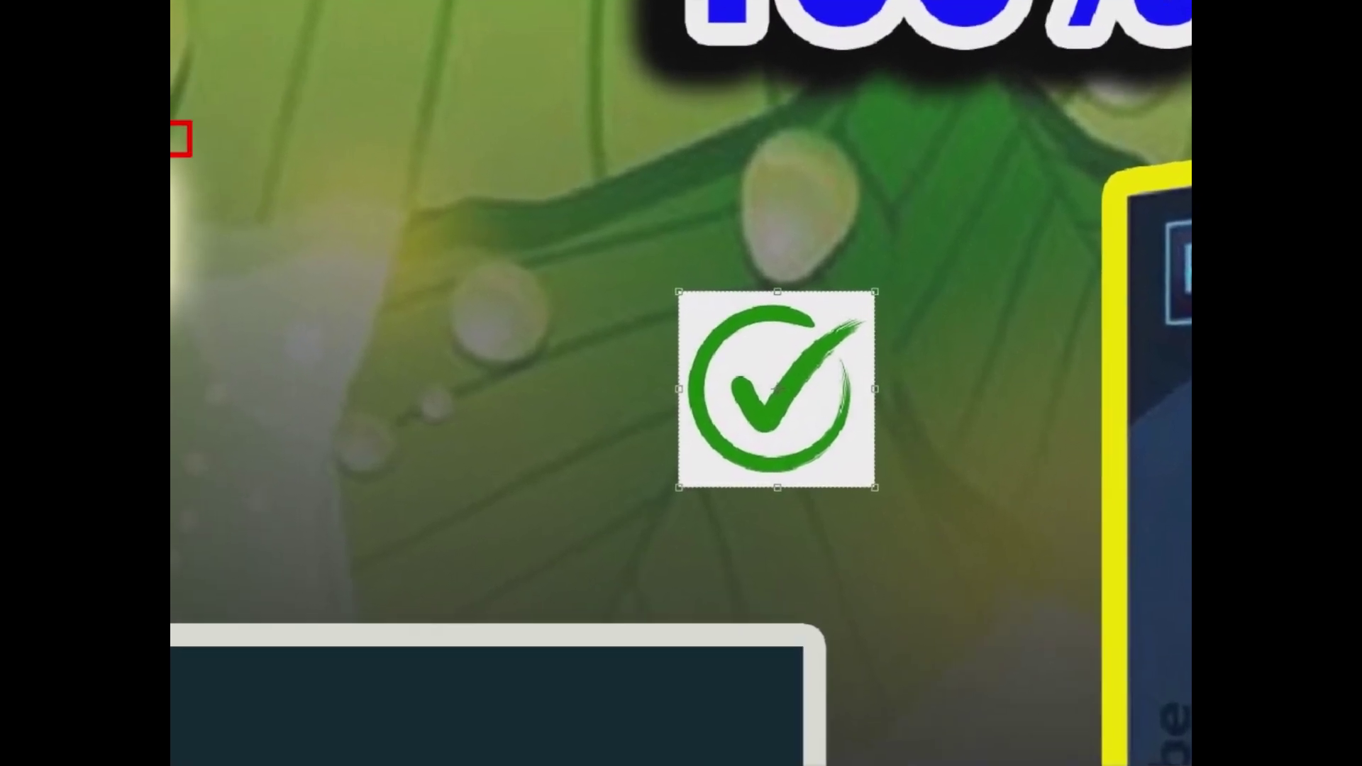
drag(778, 389, 341, 234)
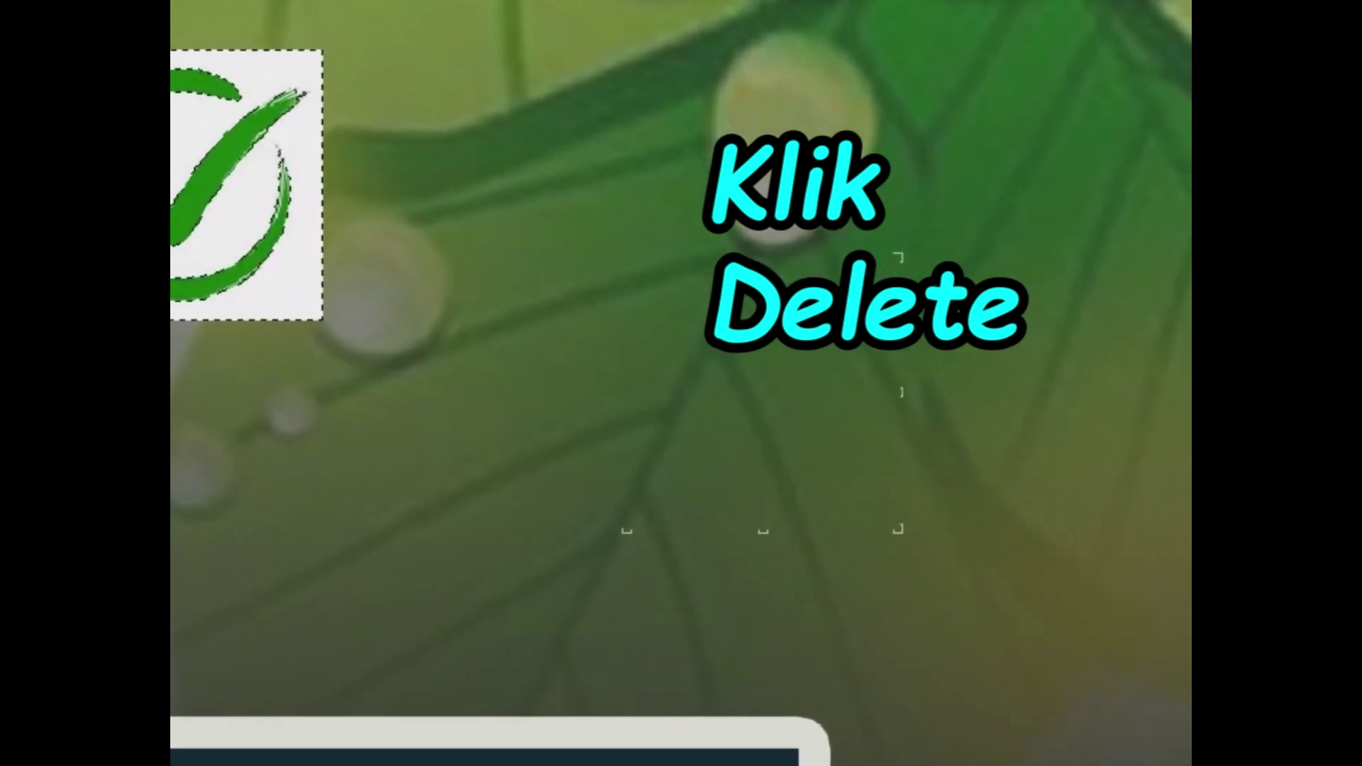
Delete the checkmark's white background and give it a red (R 255) stroke.
key(Delete)
key(ctrl+d)
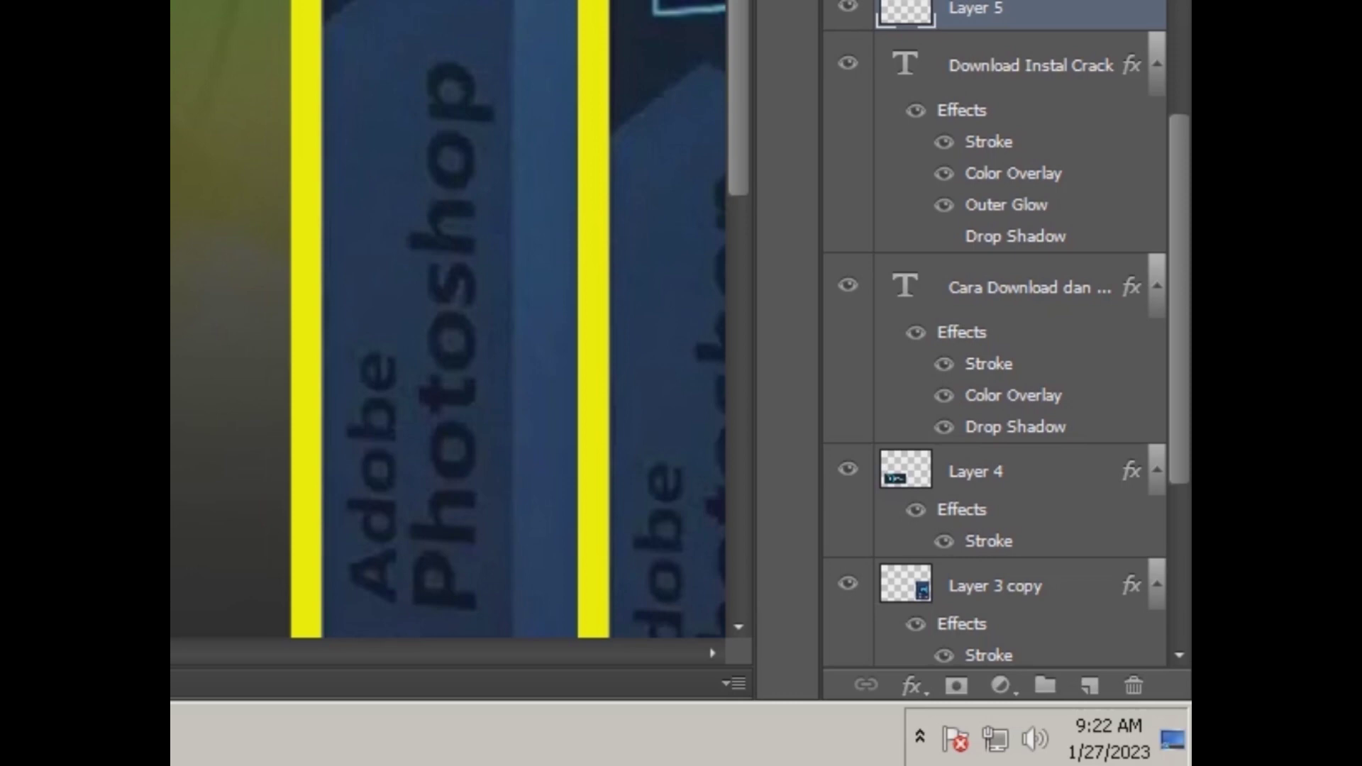
click(911, 685)
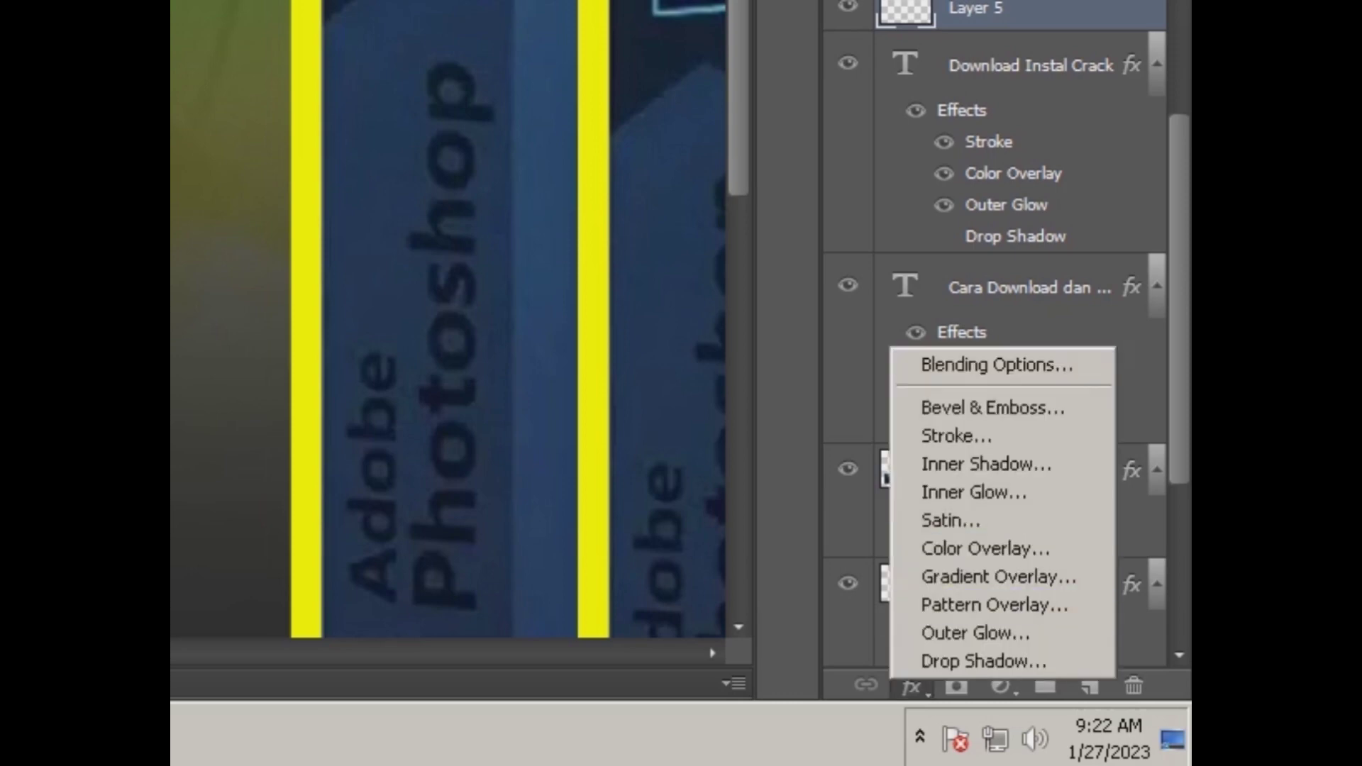
click(956, 435)
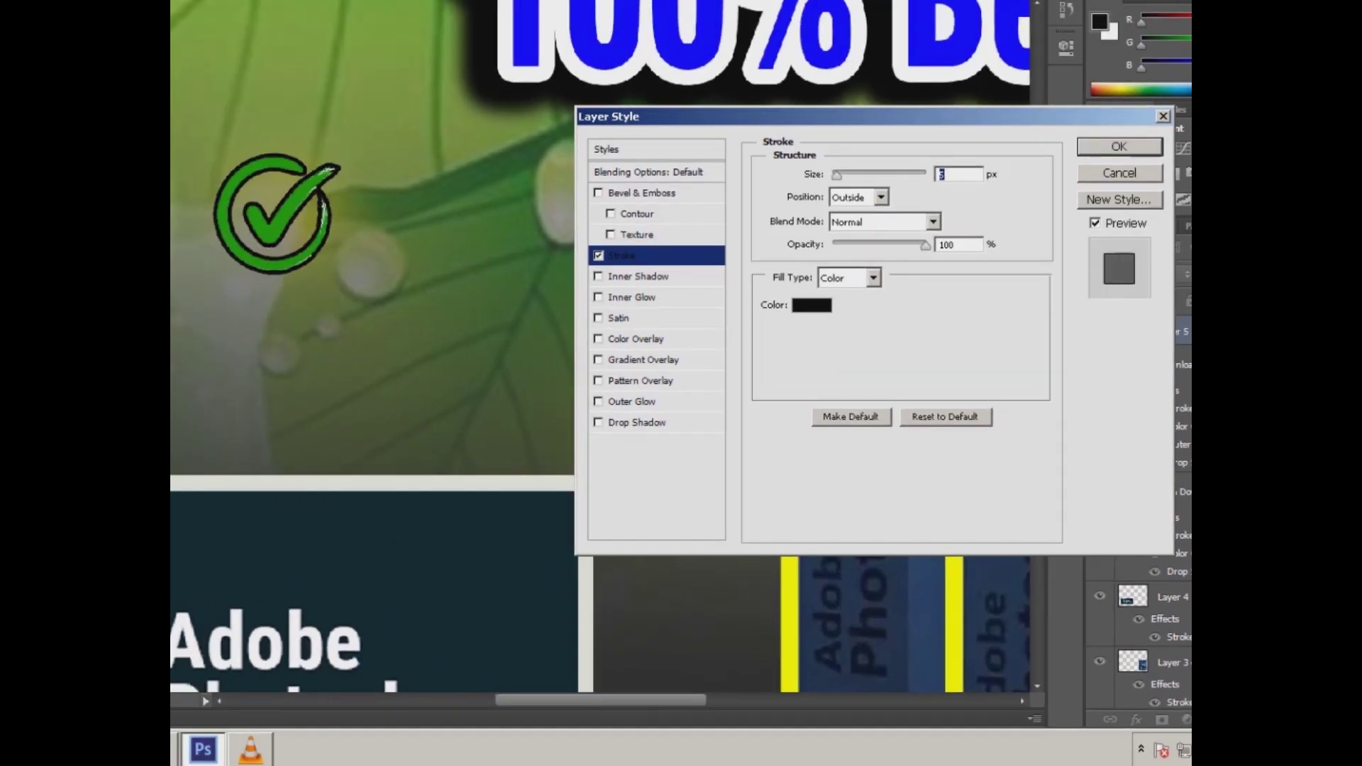
click(811, 305)
double_click(702, 314)
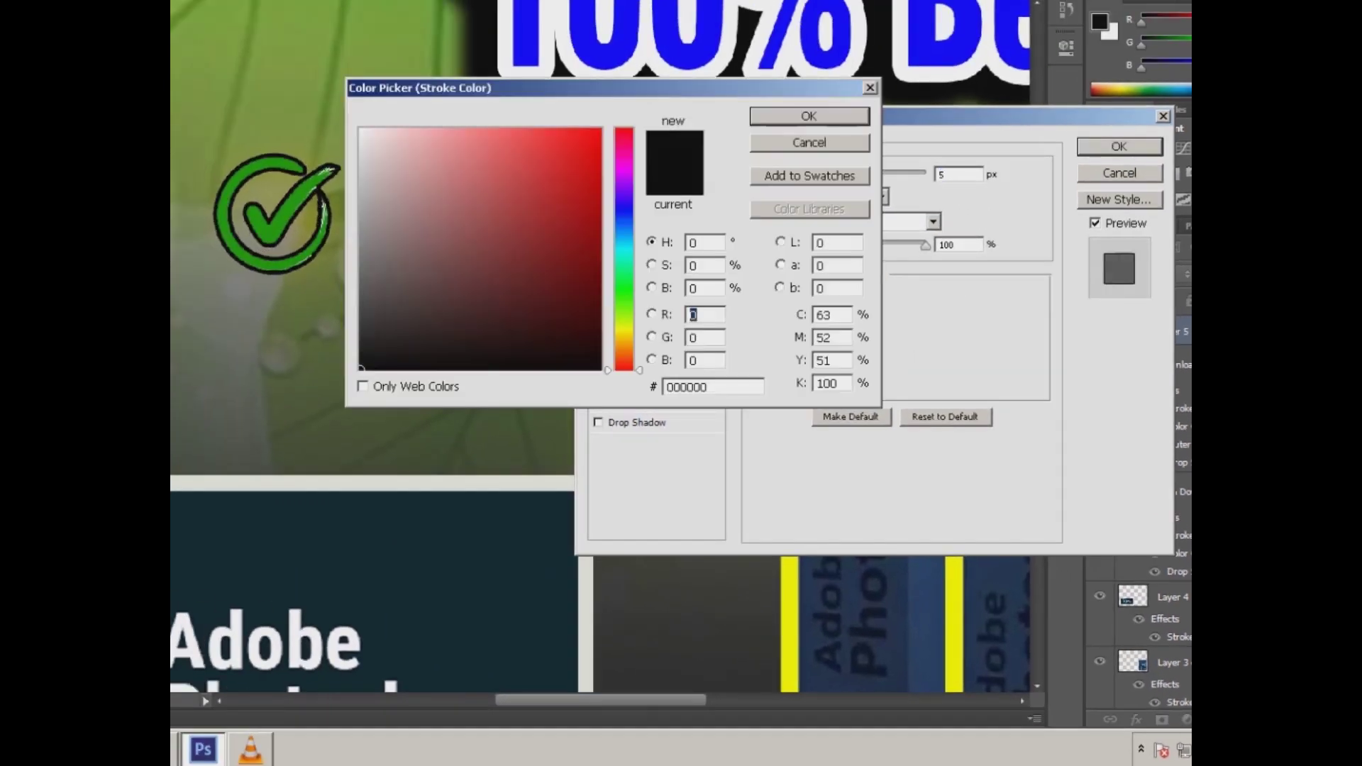
text(255)
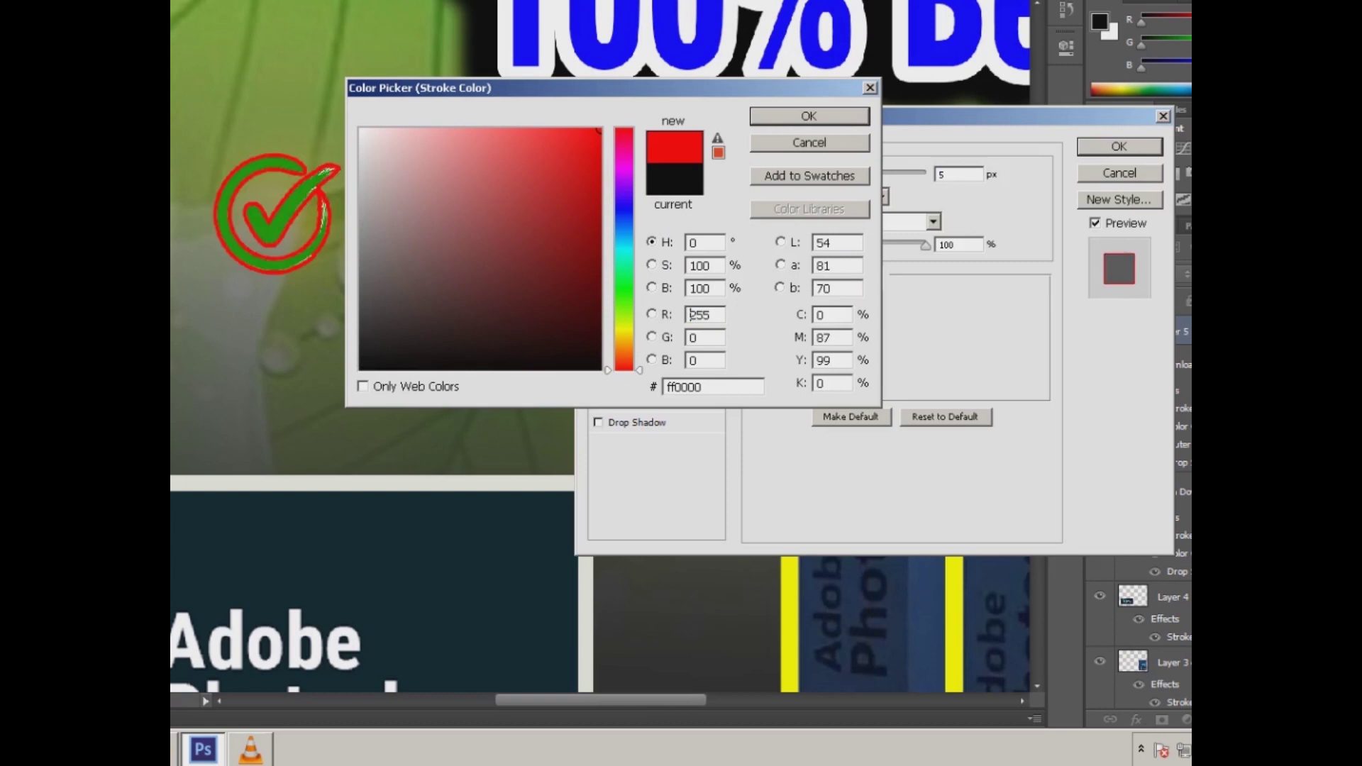
key(Return)
Add an outer glow with spread 30 and a red colour overlay, and remove the stroke.
click(631, 401)
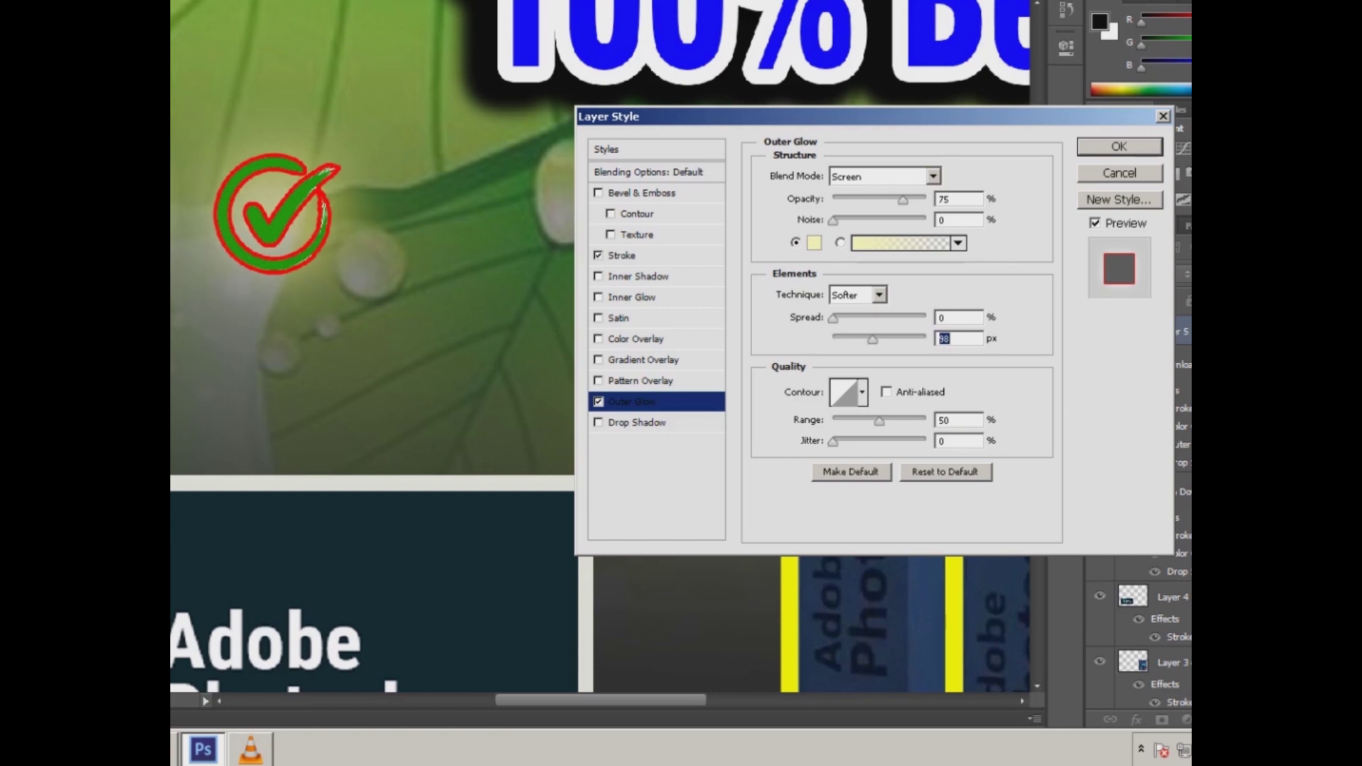
key(shift+Tab)
text(30)
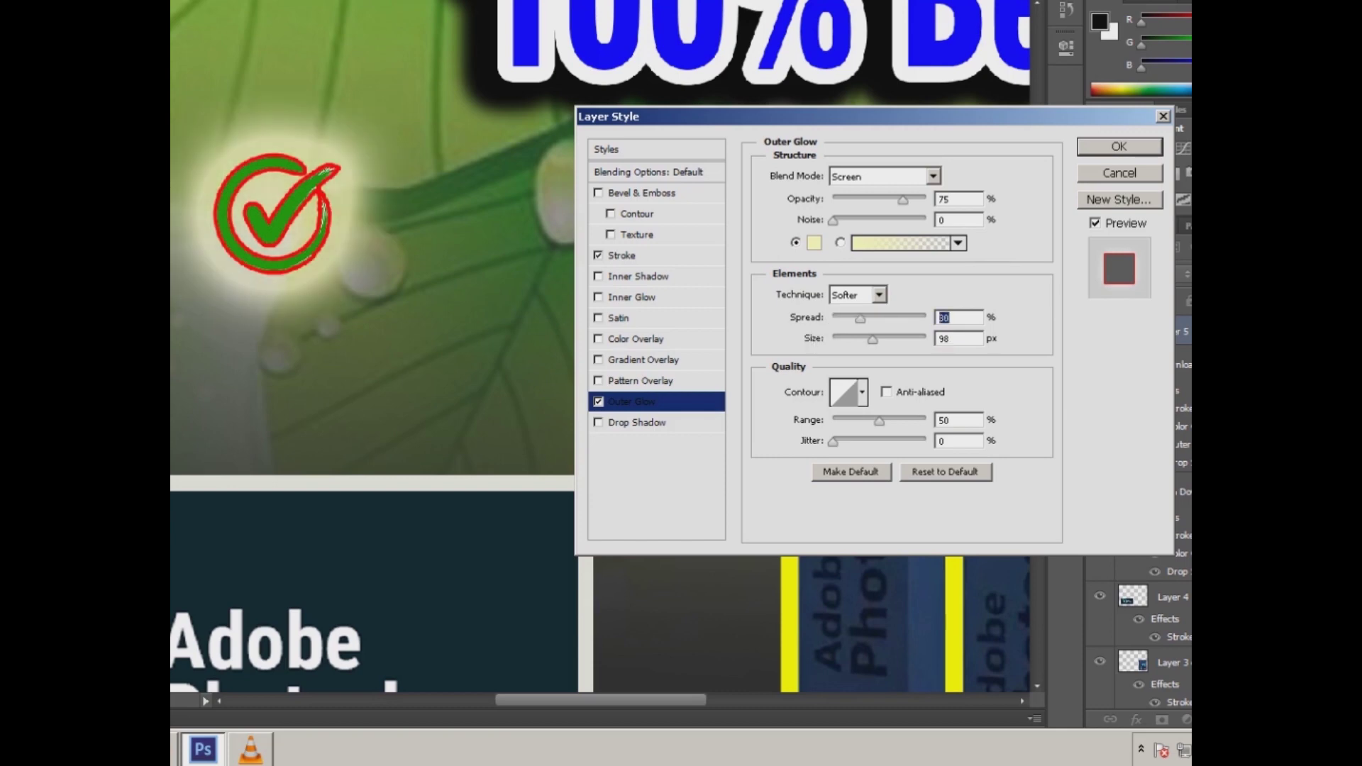
click(622, 255)
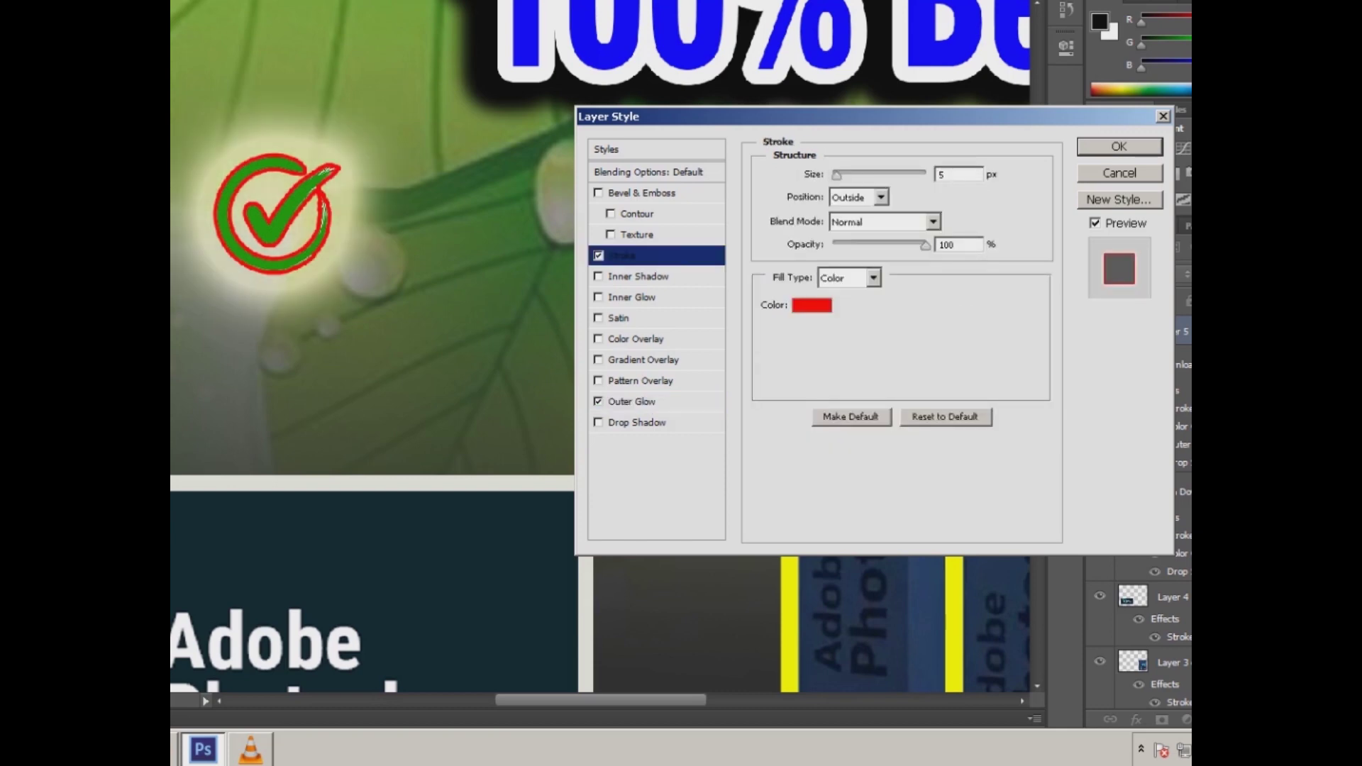
click(598, 255)
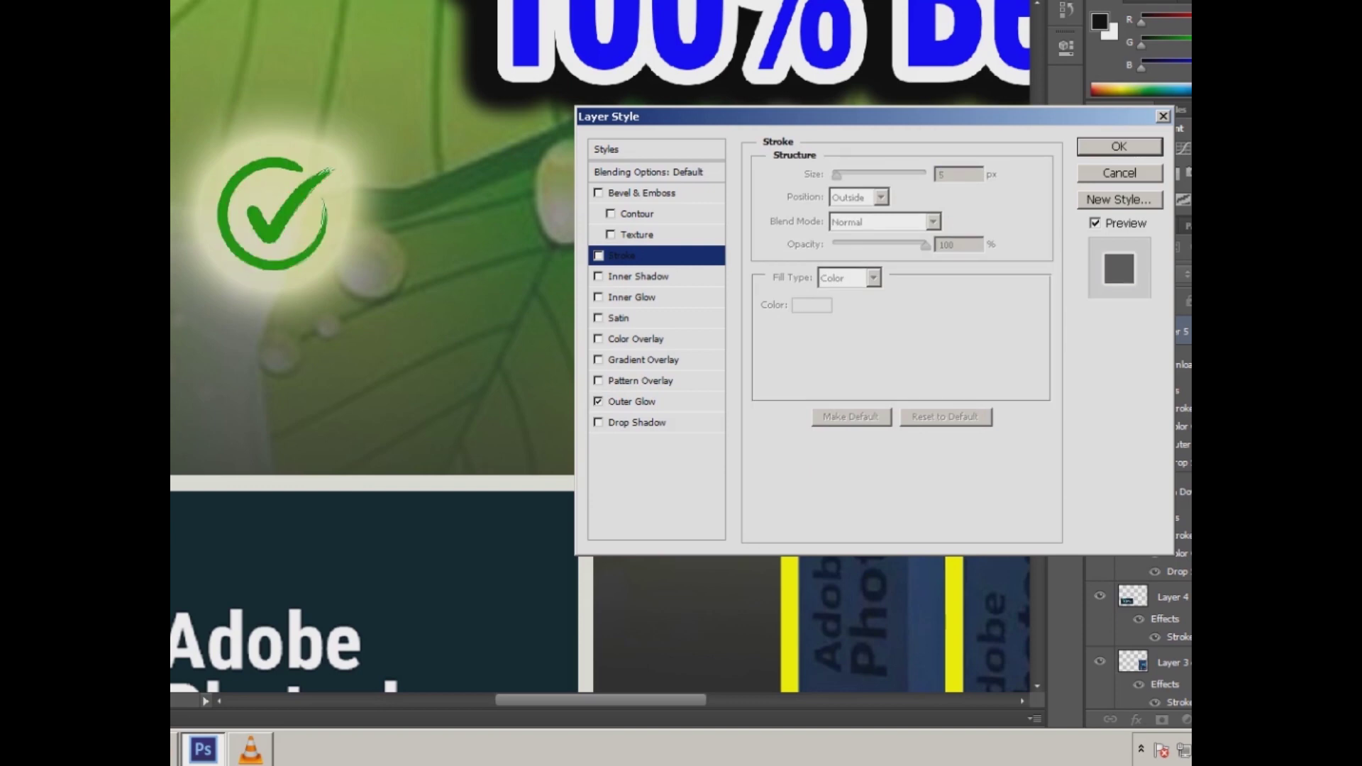
click(598, 338)
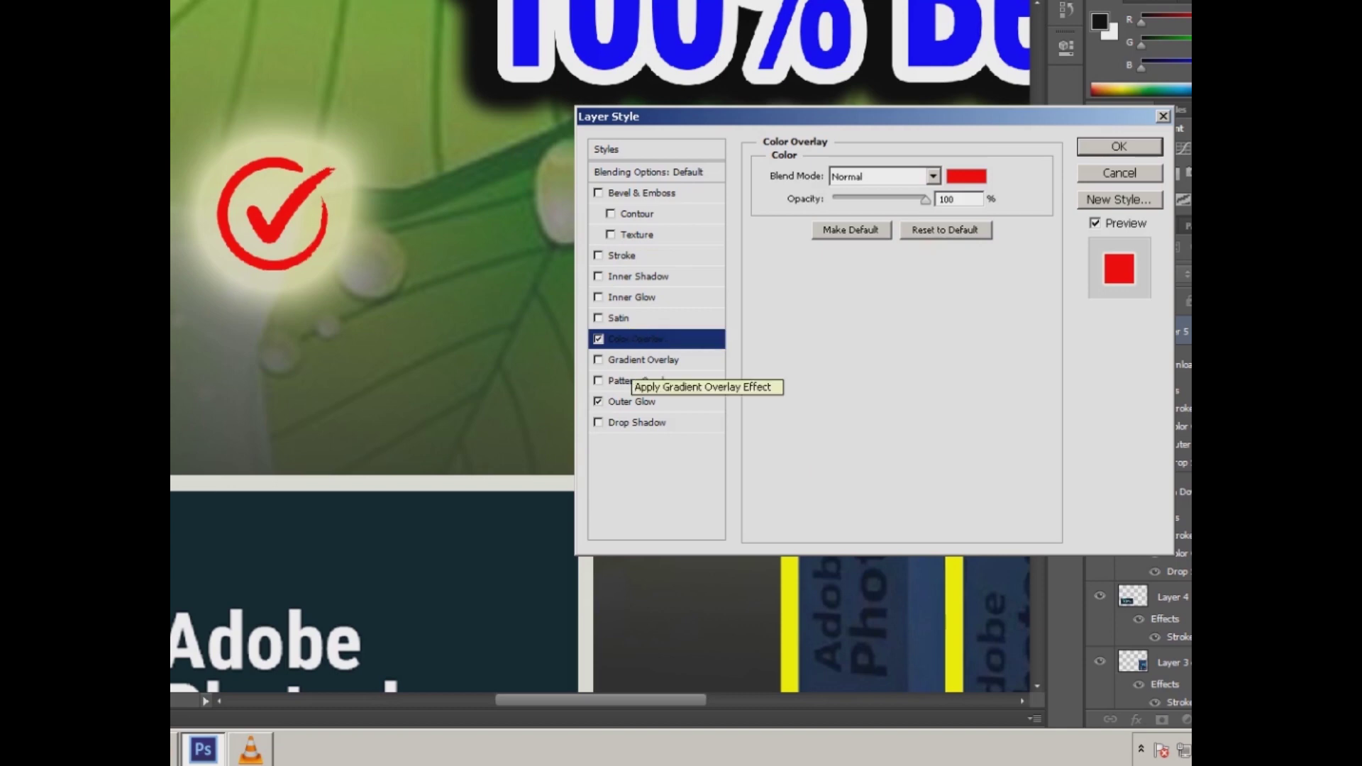
click(632, 401)
drag(872, 339, 849, 339)
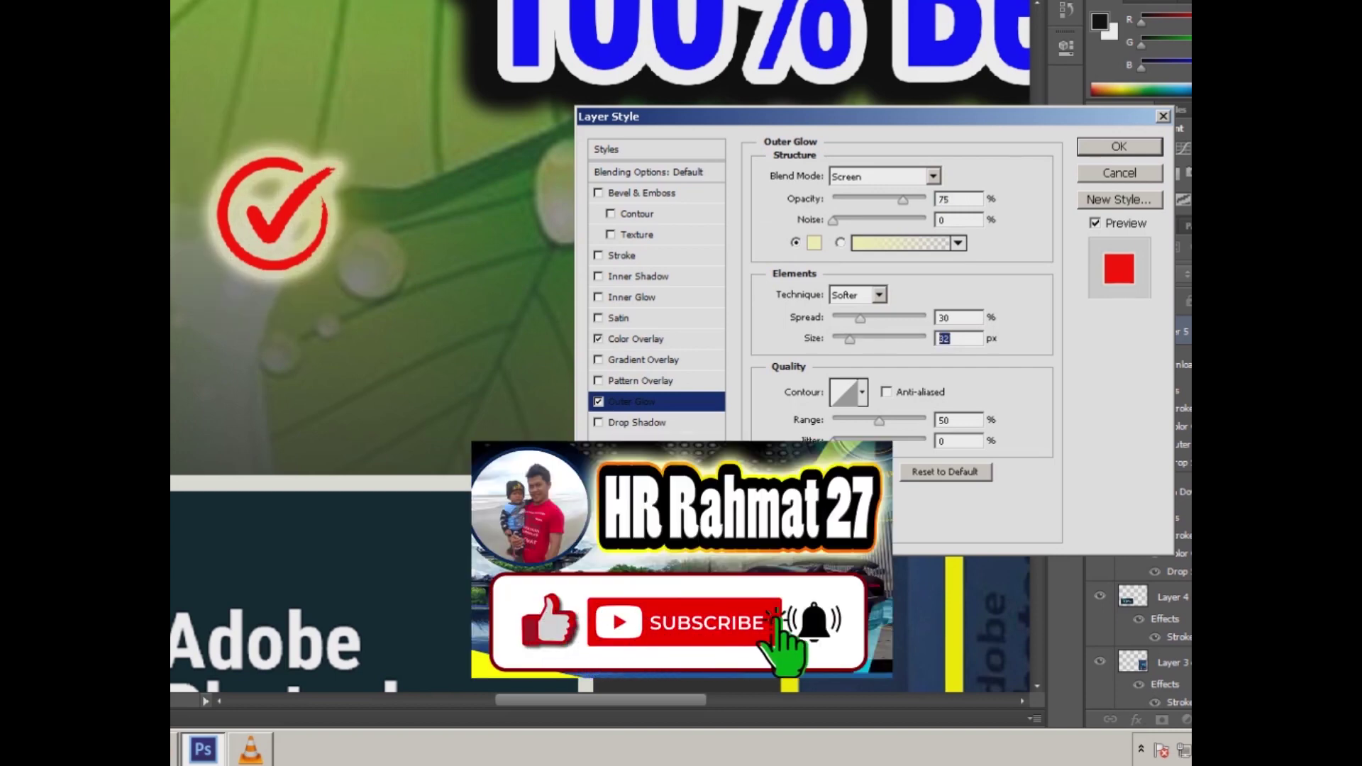
key(Return)
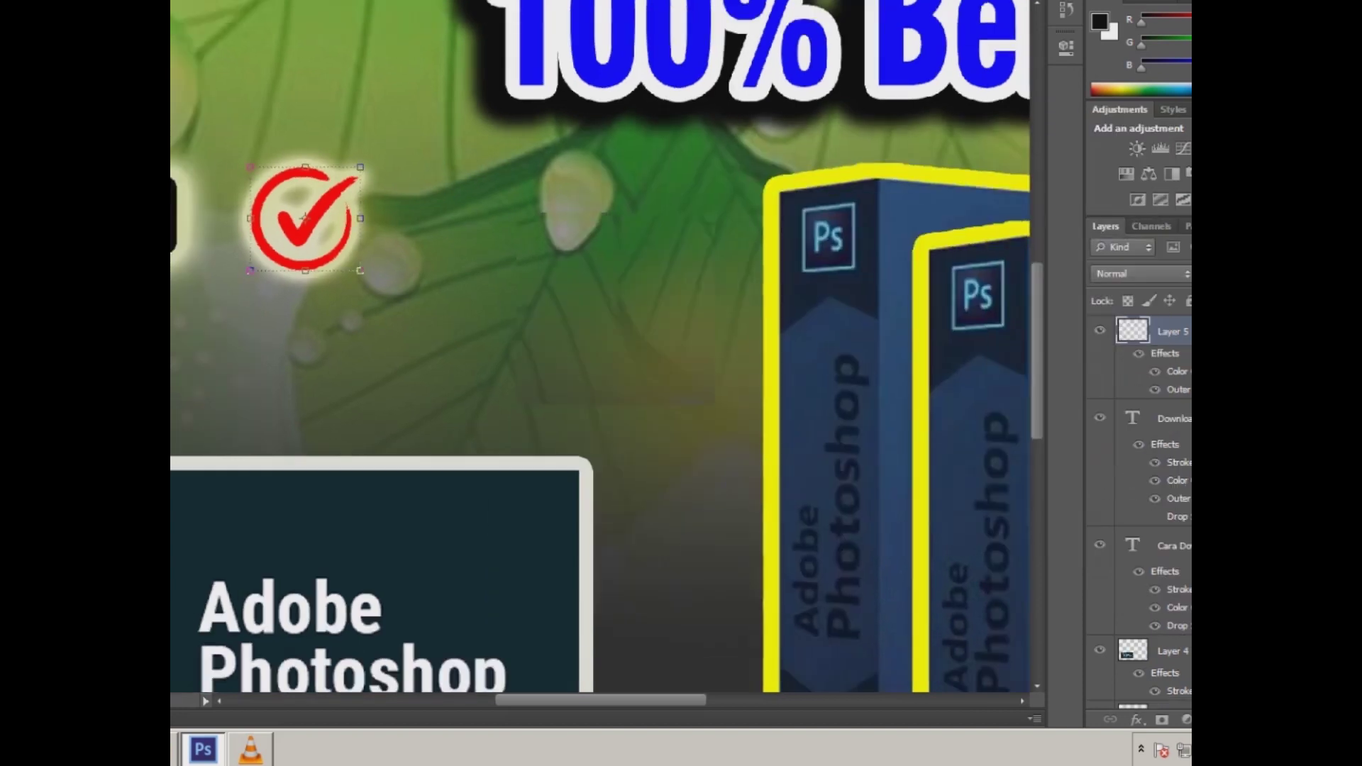
Zoom out and shrink the red checkmark slightly.
key(ctrl+minus)
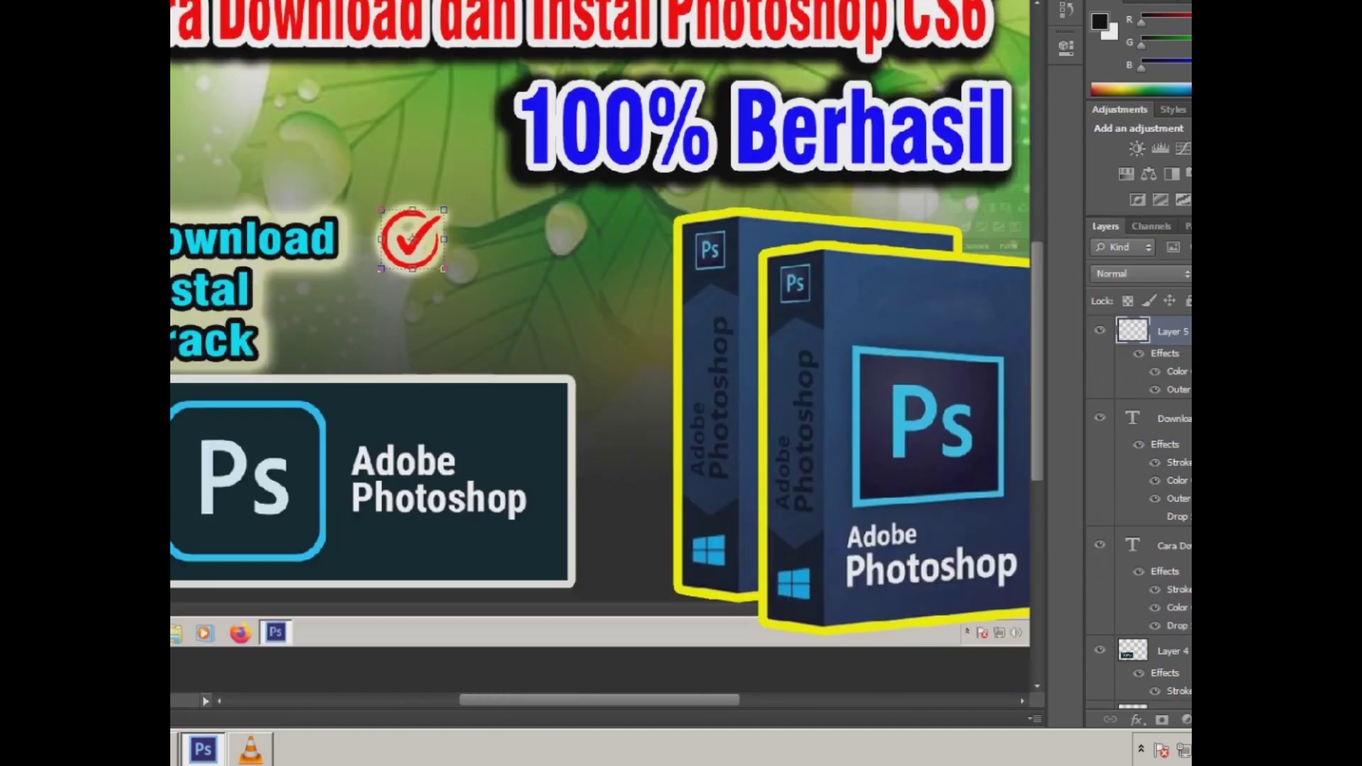
key(Return)
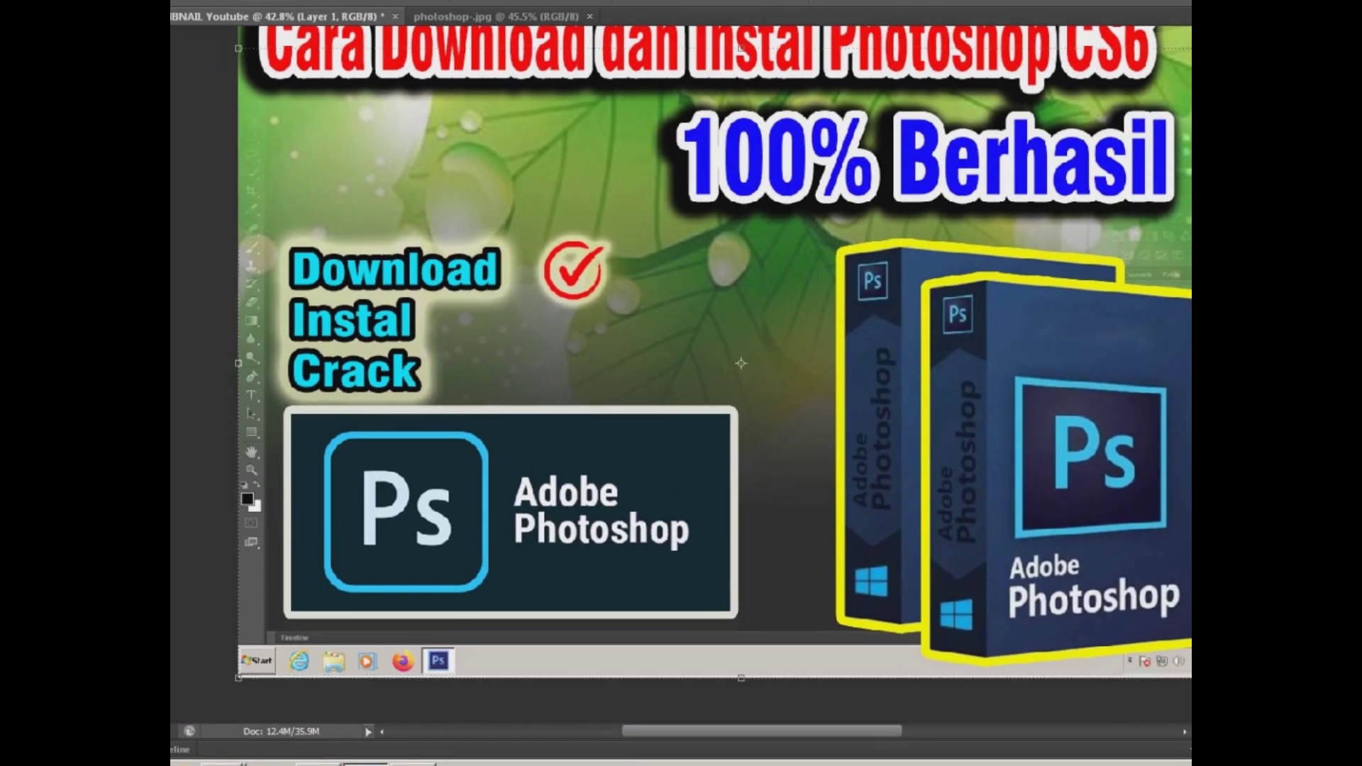
click(573, 269)
scroll(573, 270, up, 1)
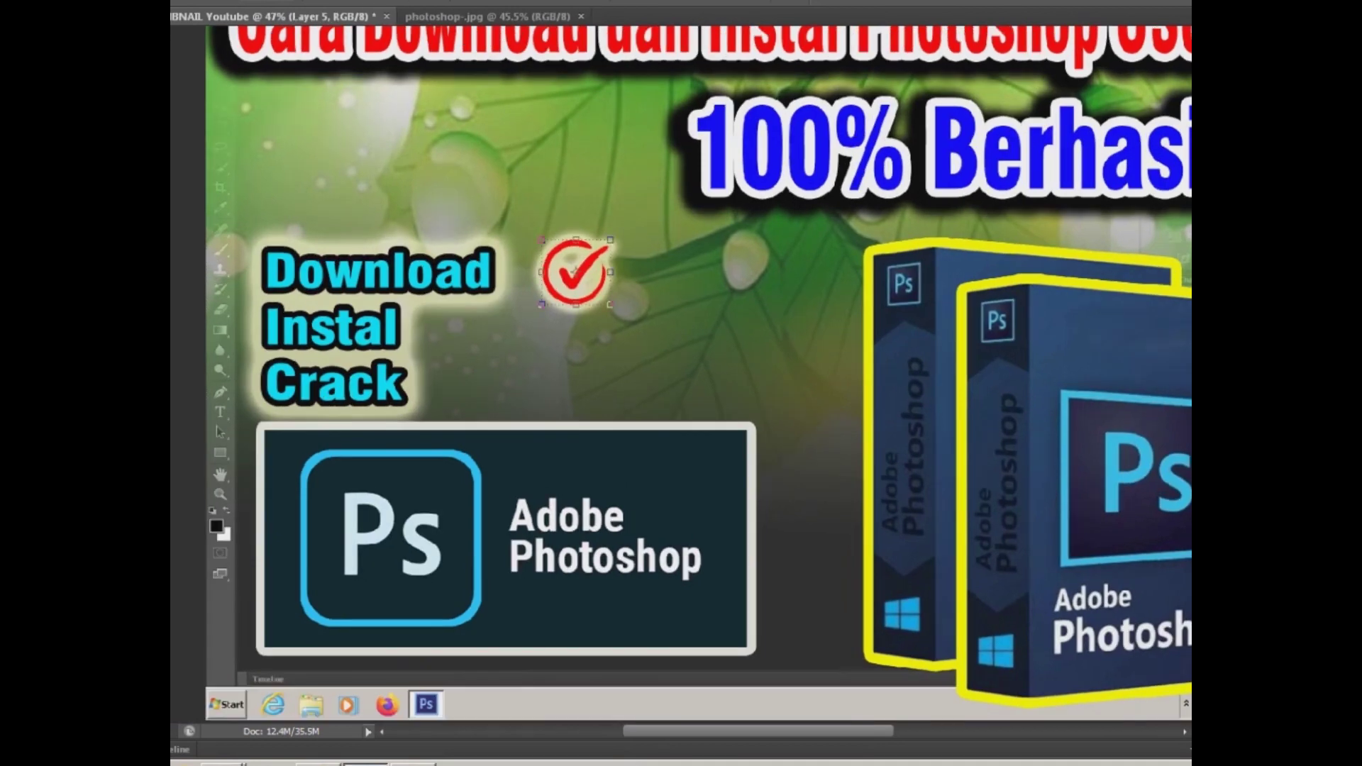
scroll(573, 271, up, 4)
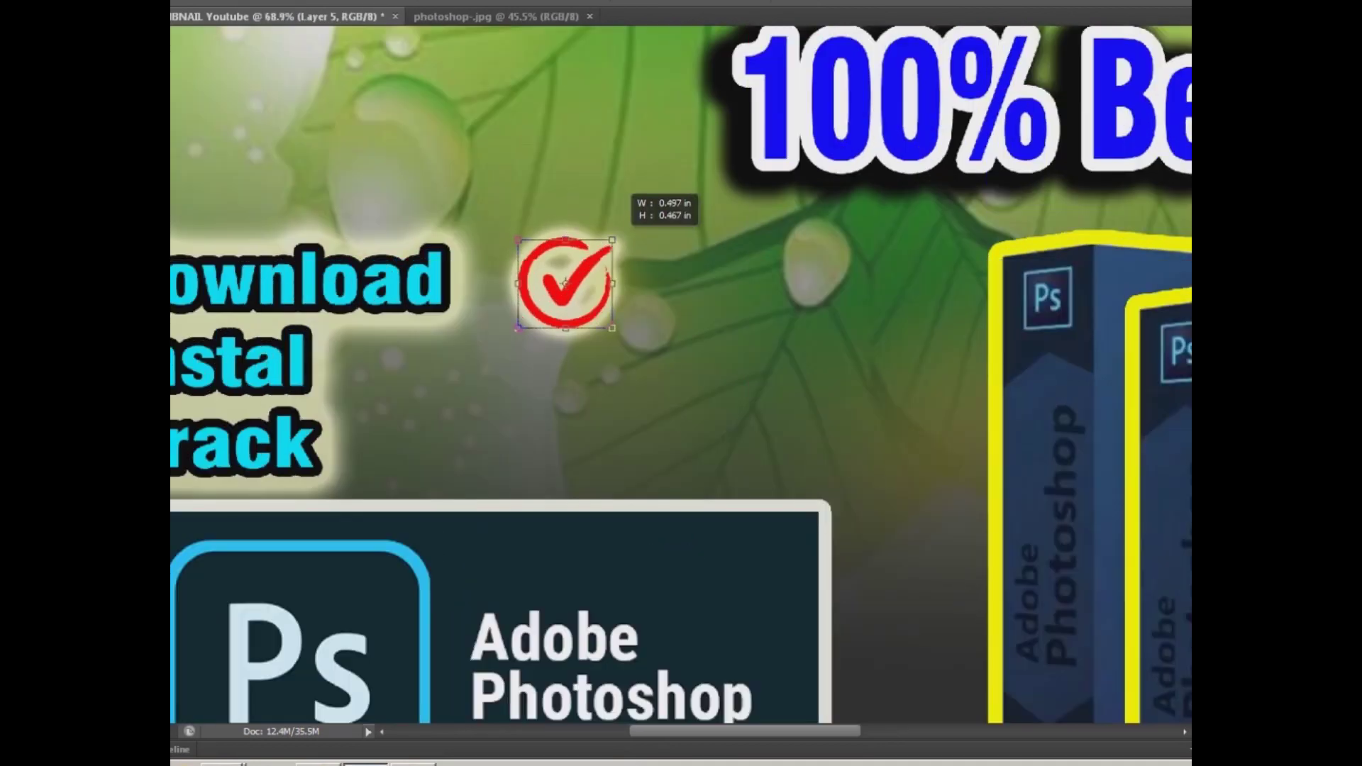
drag(611, 239, 560, 266)
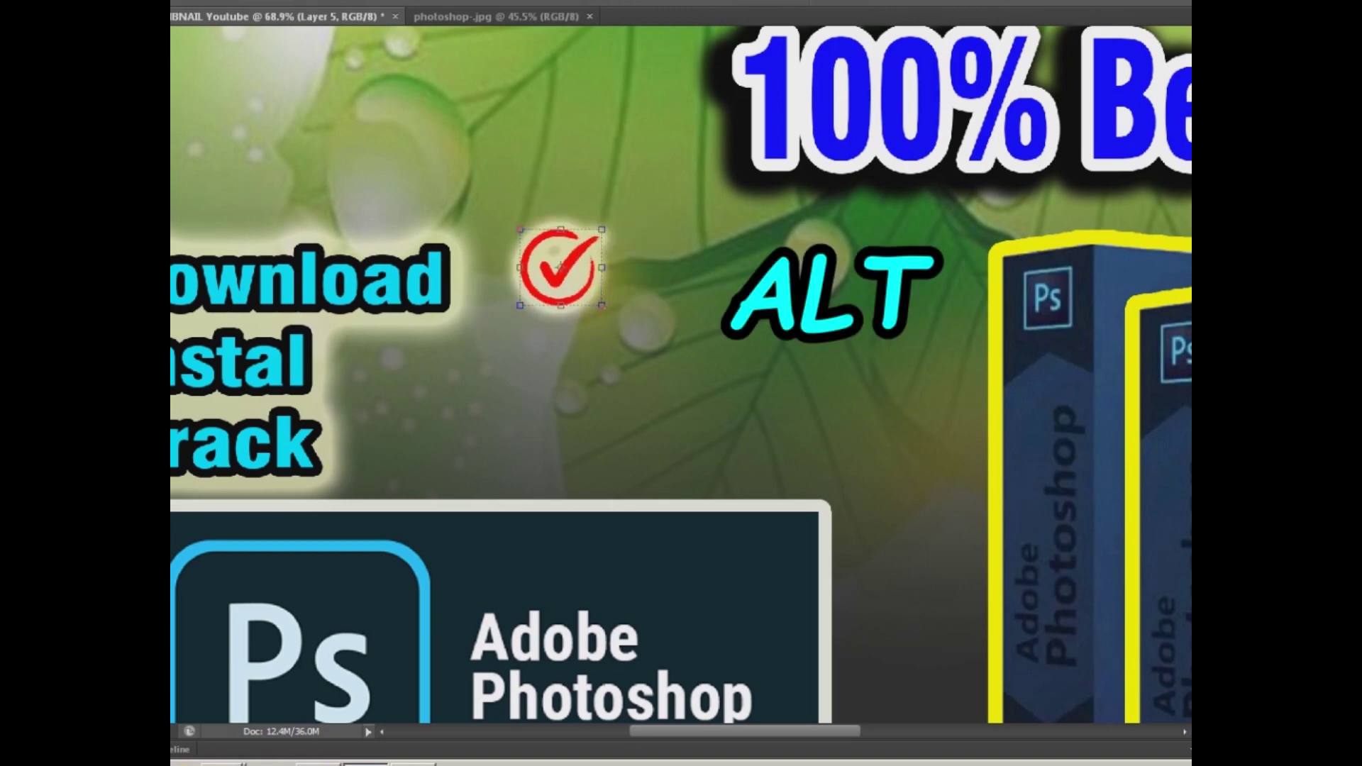
Duplicate the checkmark beside the Instal and Crack lines and view the whole image.
drag(561, 266, 561, 360)
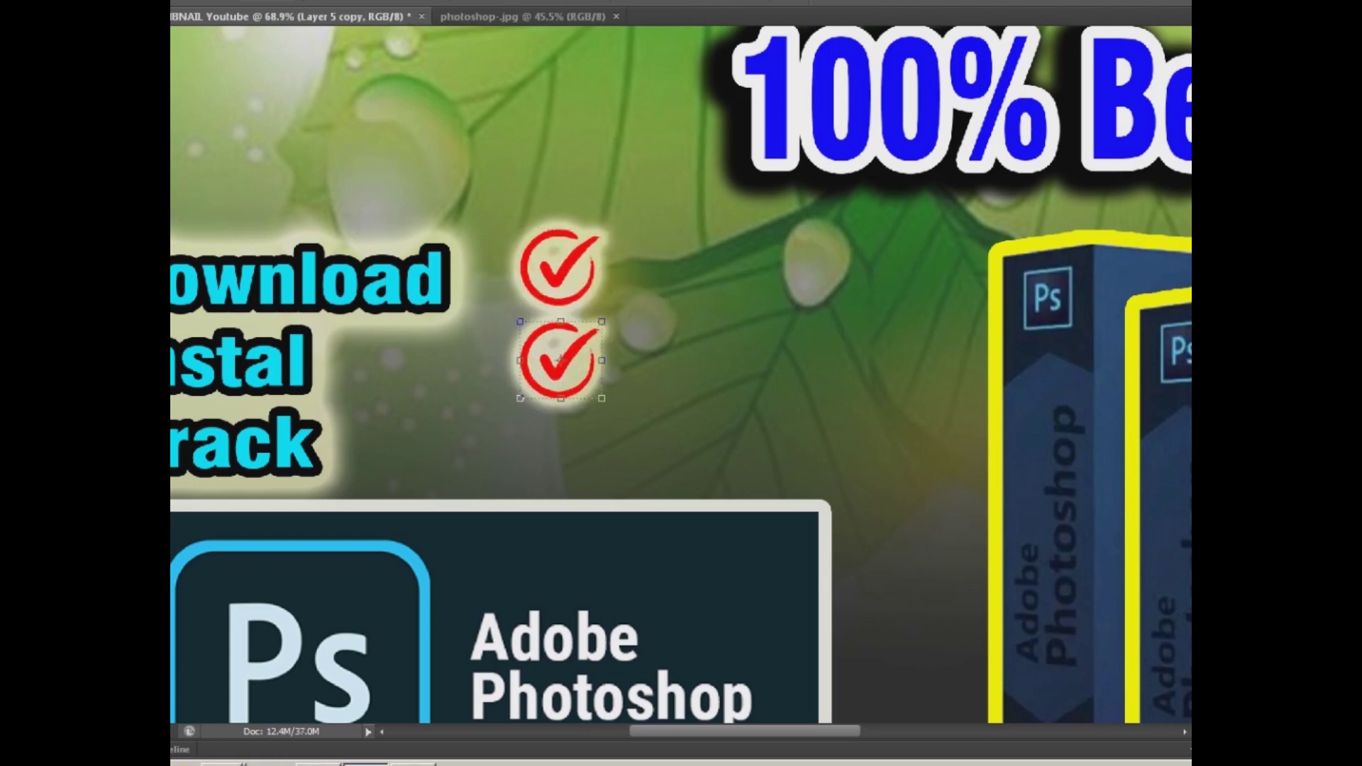
drag(588, 293, 595, 379)
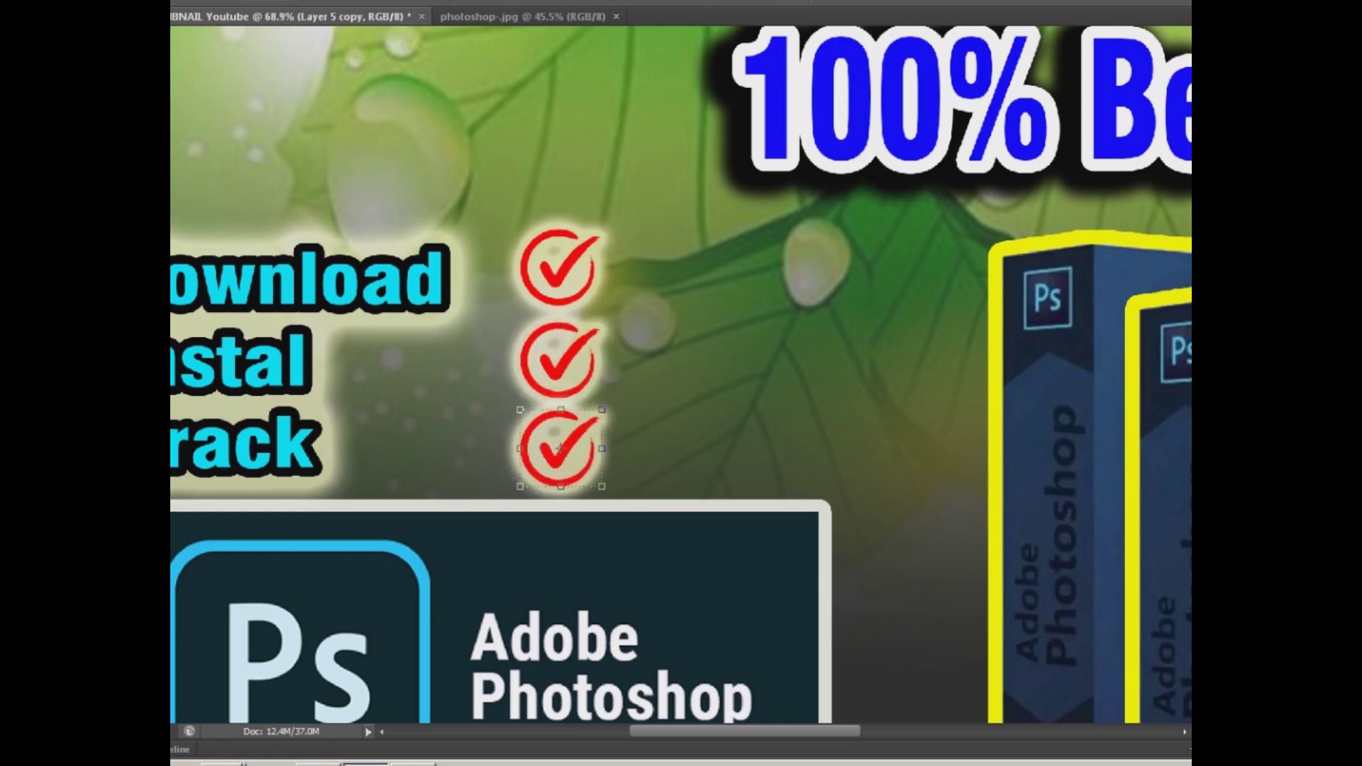
scroll(500, 383, down, 2)
scroll(501, 383, down, 3)
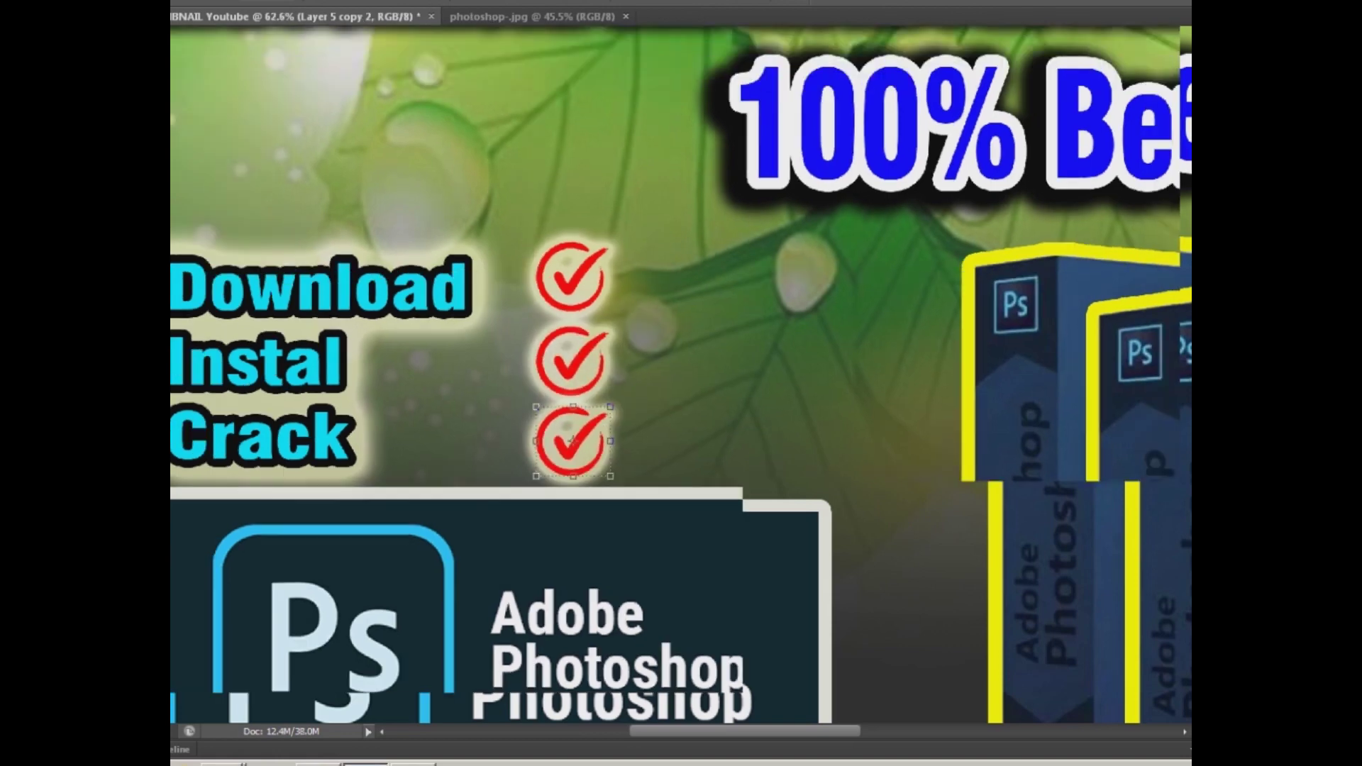
scroll(501, 383, down, 2)
scroll(661, 373, down, 1)
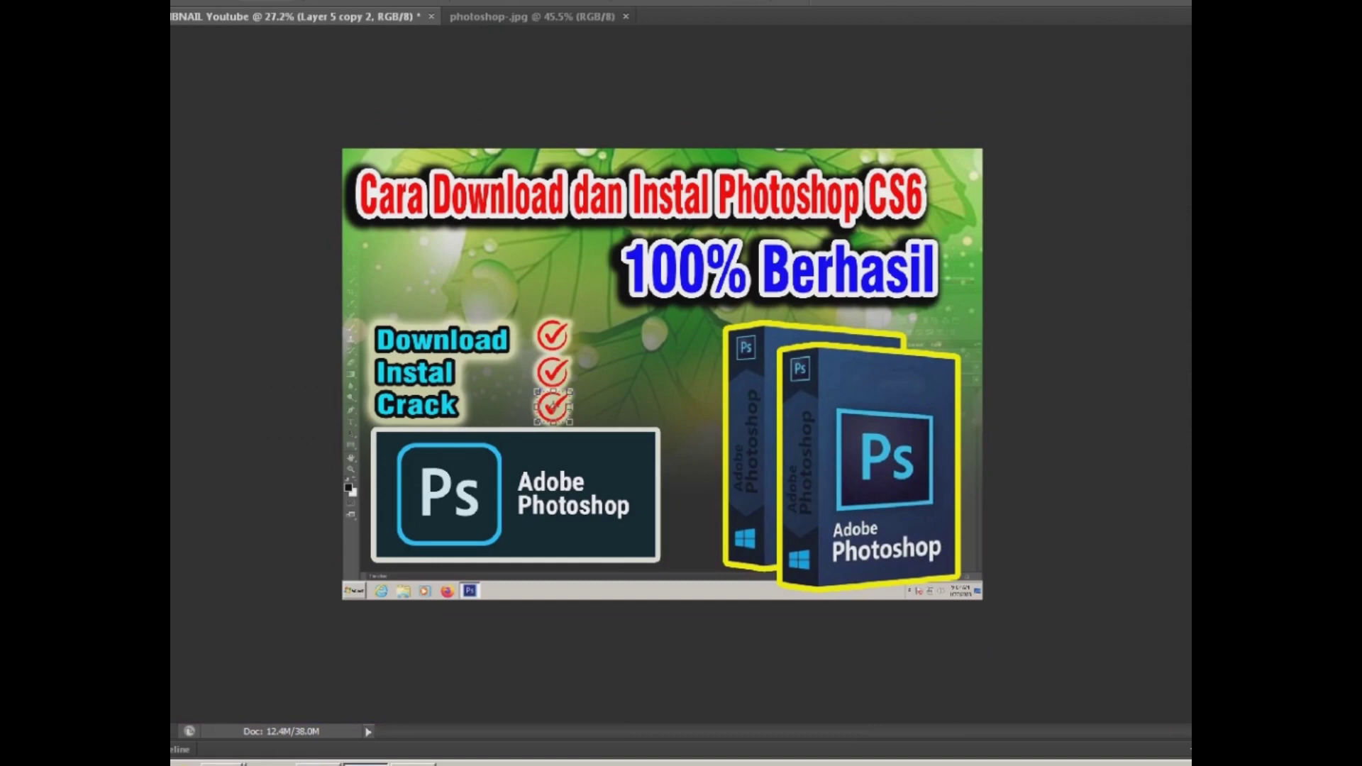
scroll(661, 374, down, 1)
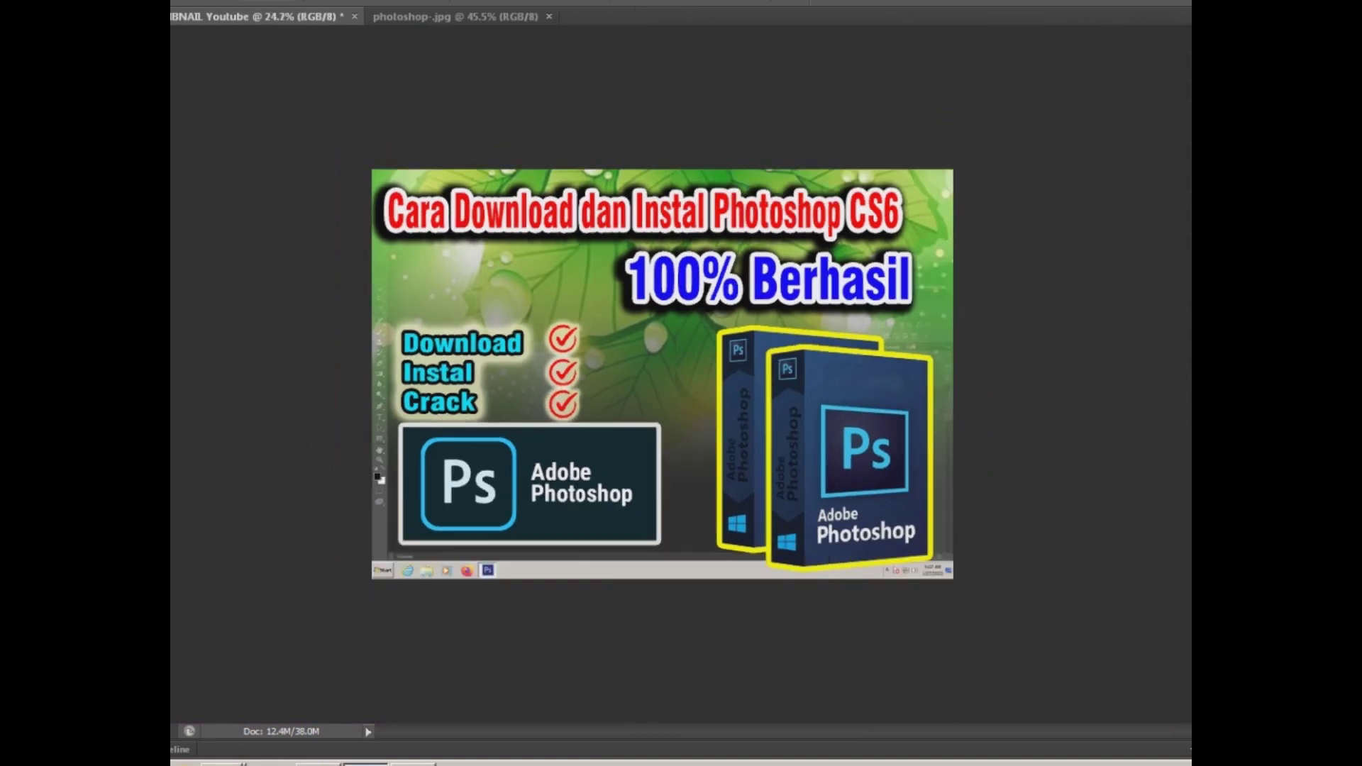
scroll(664, 376, up, 1)
scroll(664, 377, up, 1)
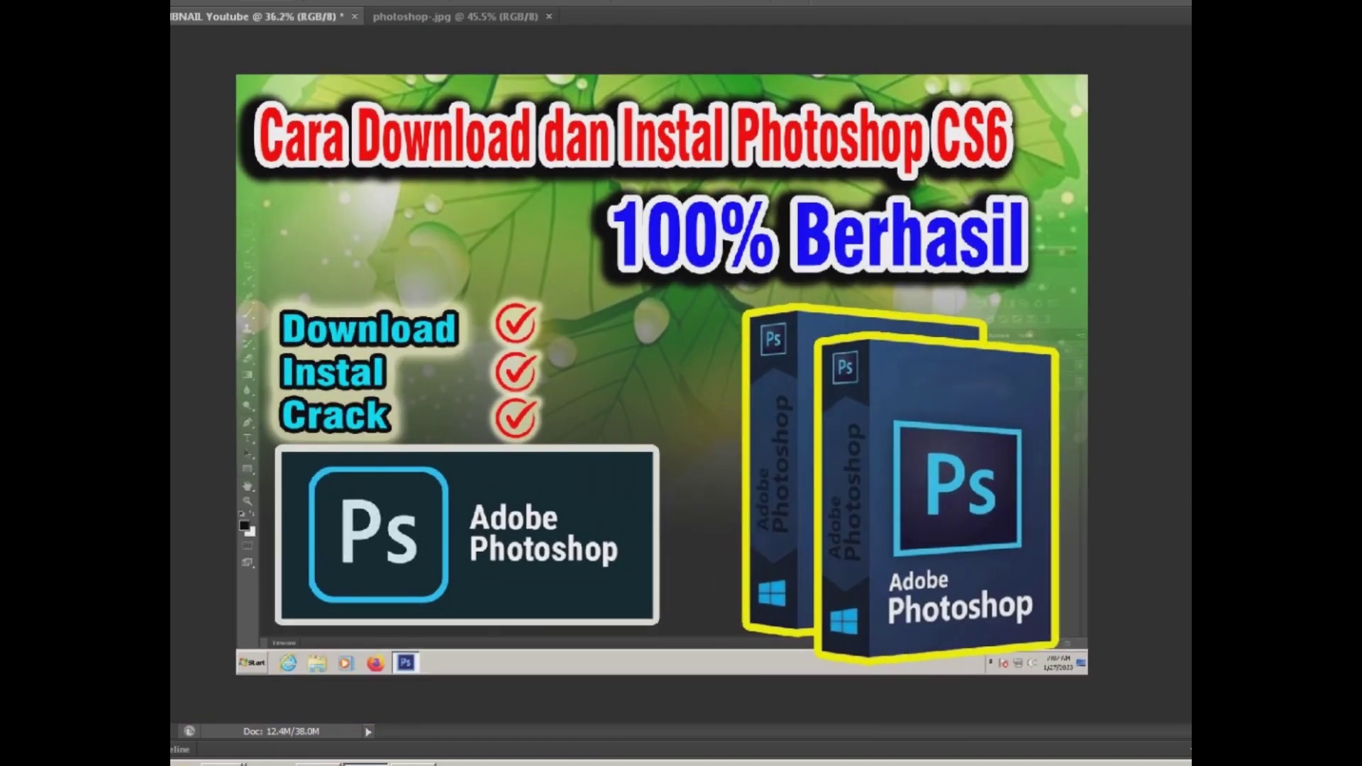
Draw a black rounded rectangle behind the Download, Instal, Crack list.
right_click(248, 469)
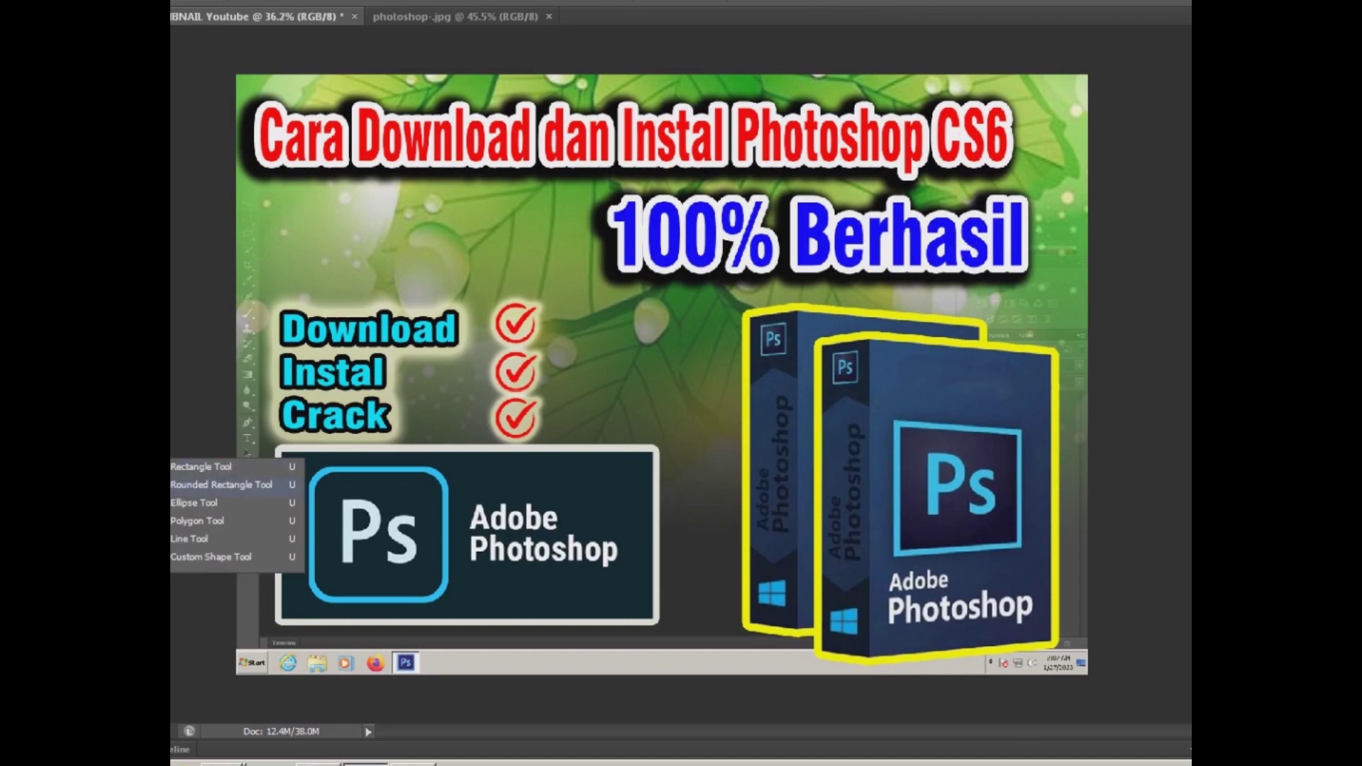
click(221, 484)
drag(213, 282, 559, 440)
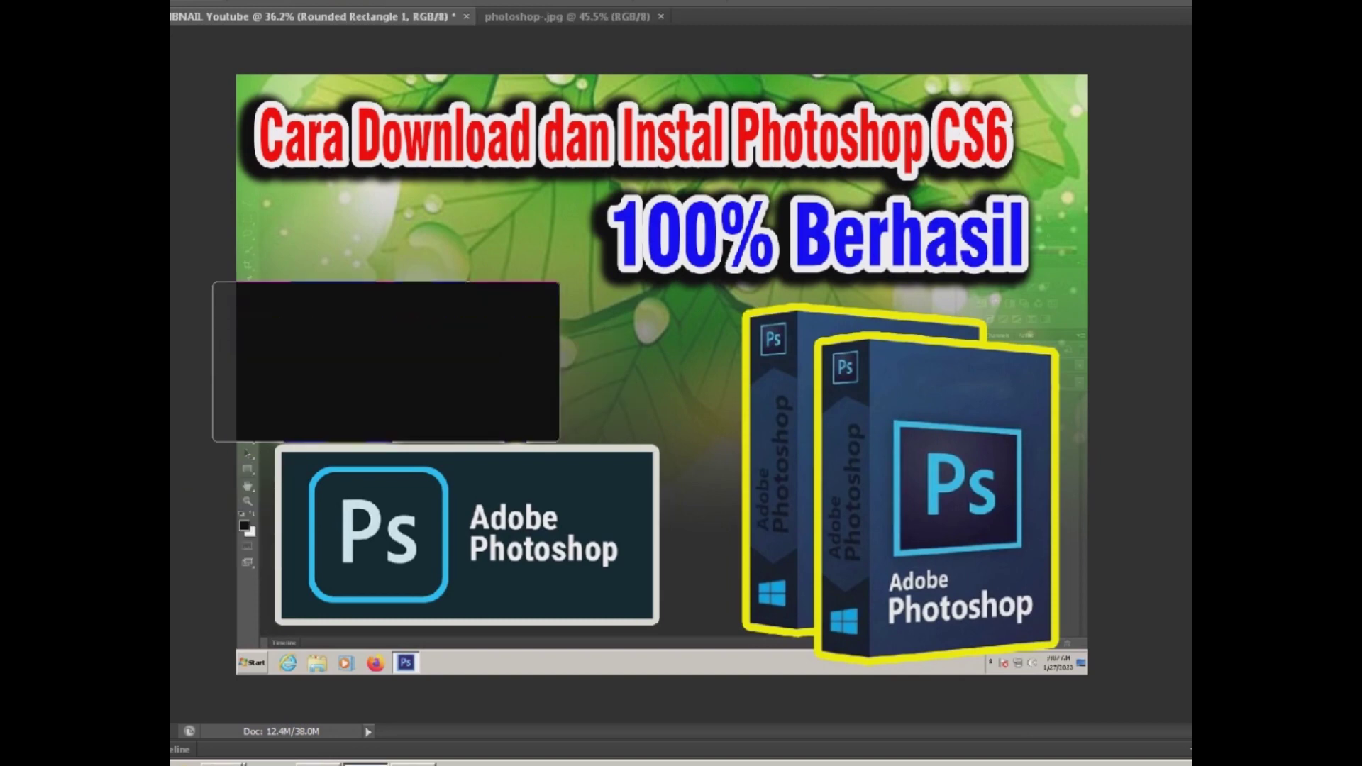
key(ctrl+t)
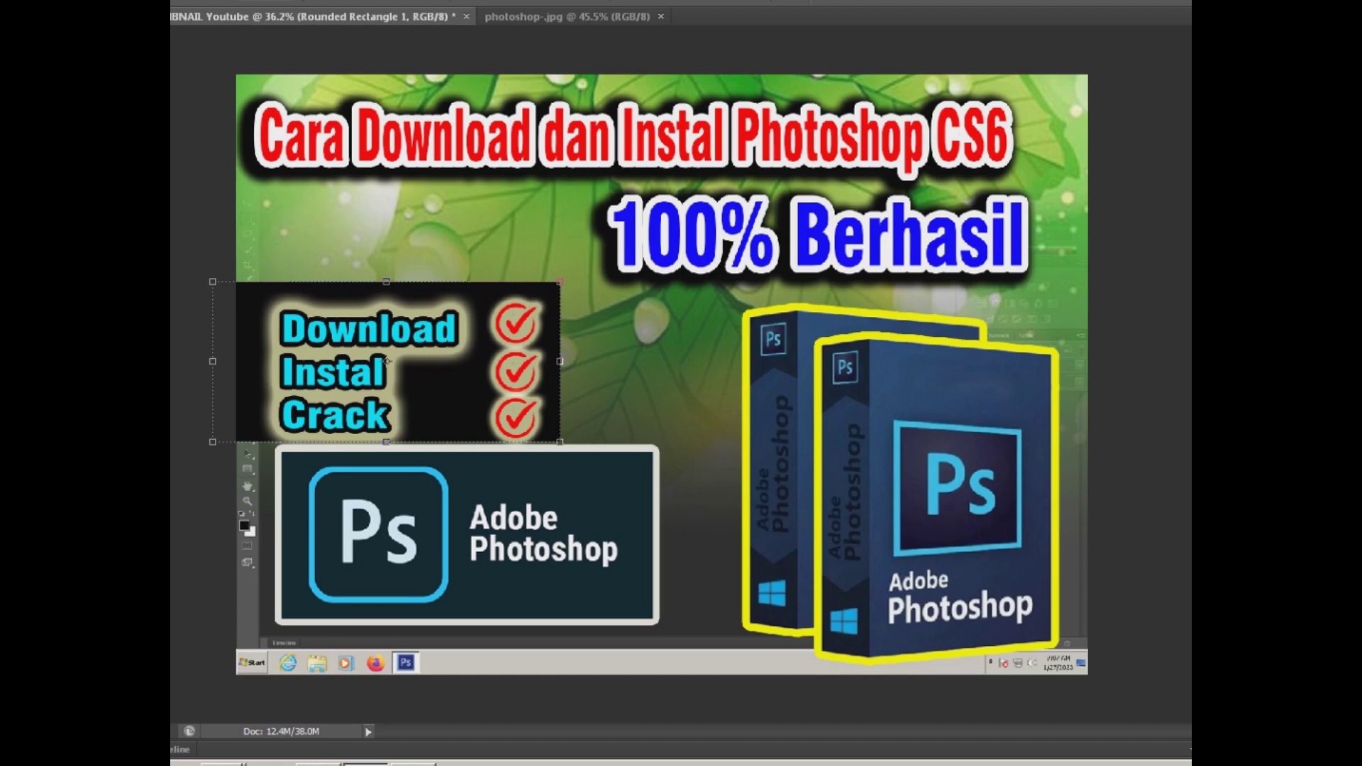
key(Return)
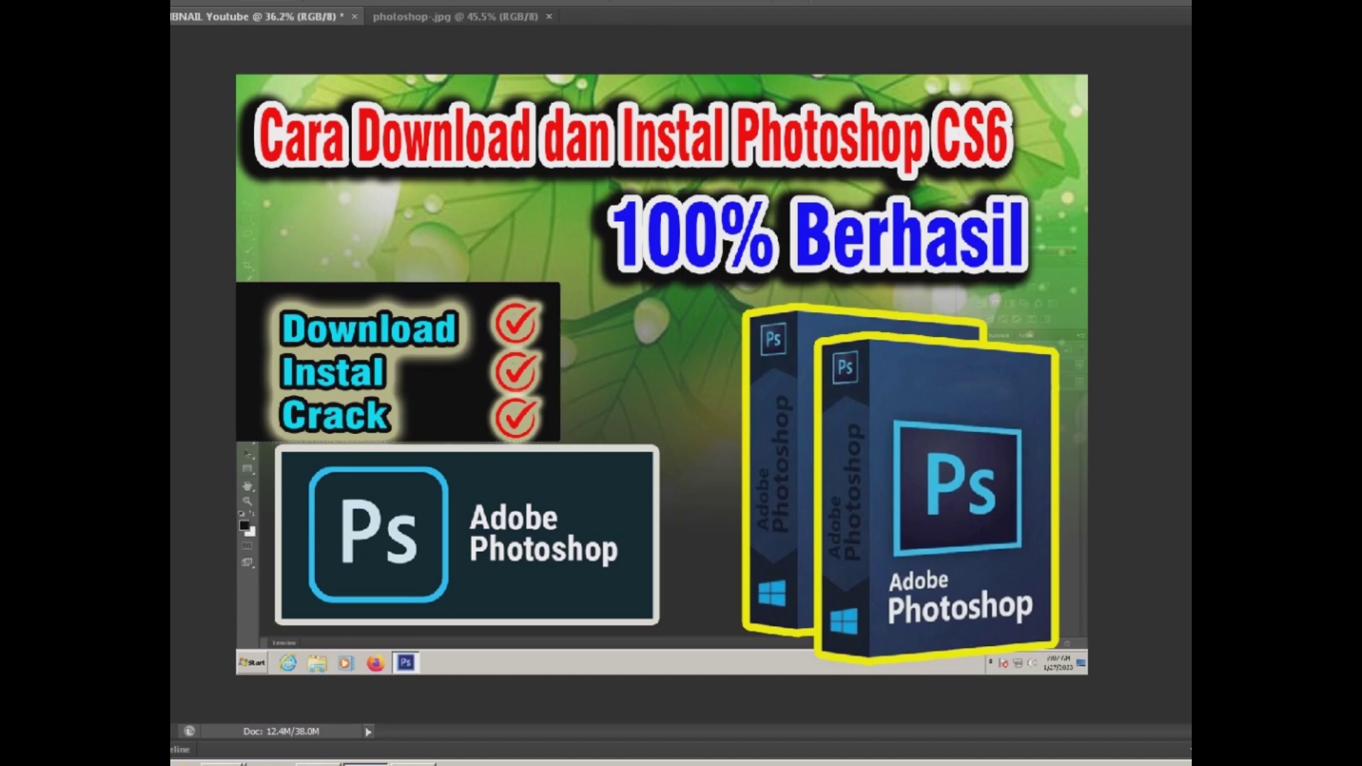
Select the list text and check icon layers and nudge them up two steps.
key(alt+bracketright)
key(shift+alt+bracketright)
key(Up)
key(Up)
key(Up)
key(Up)
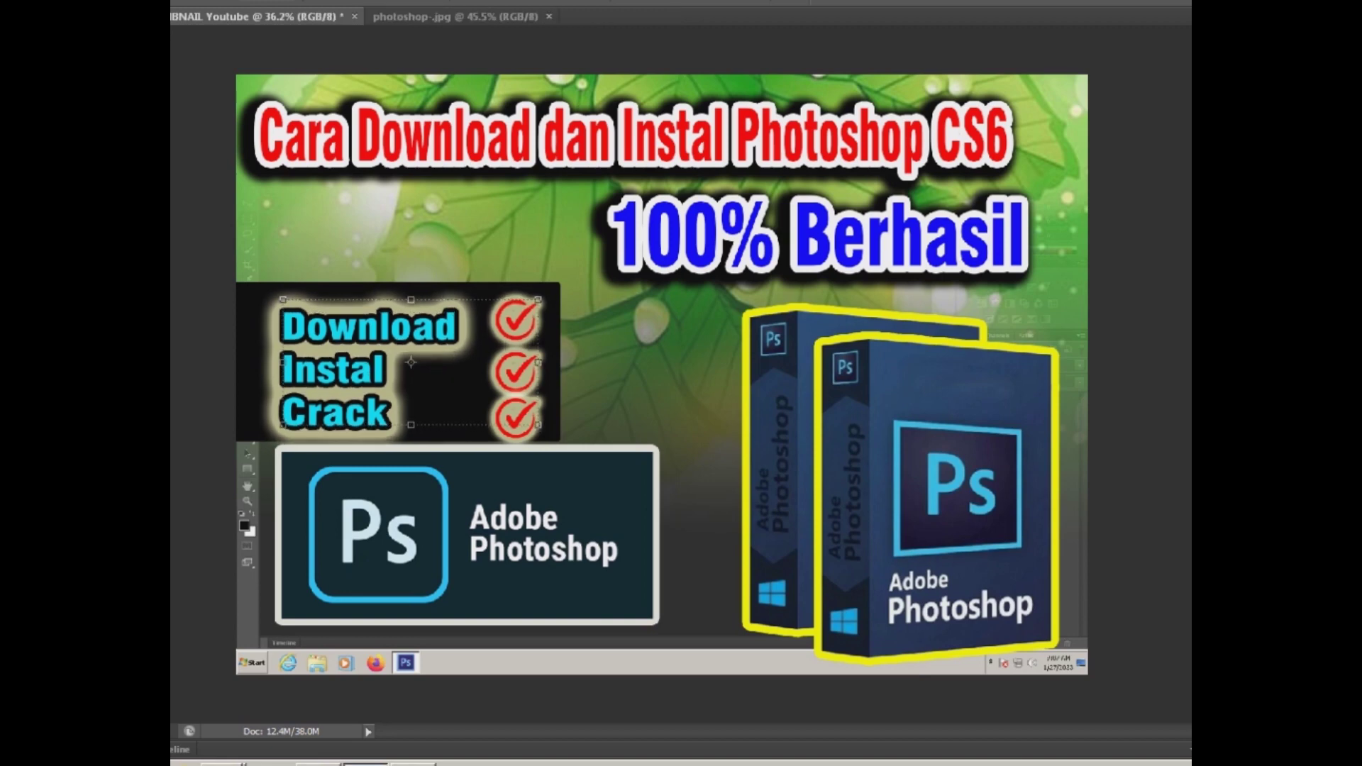
key(Up)
key(Up)
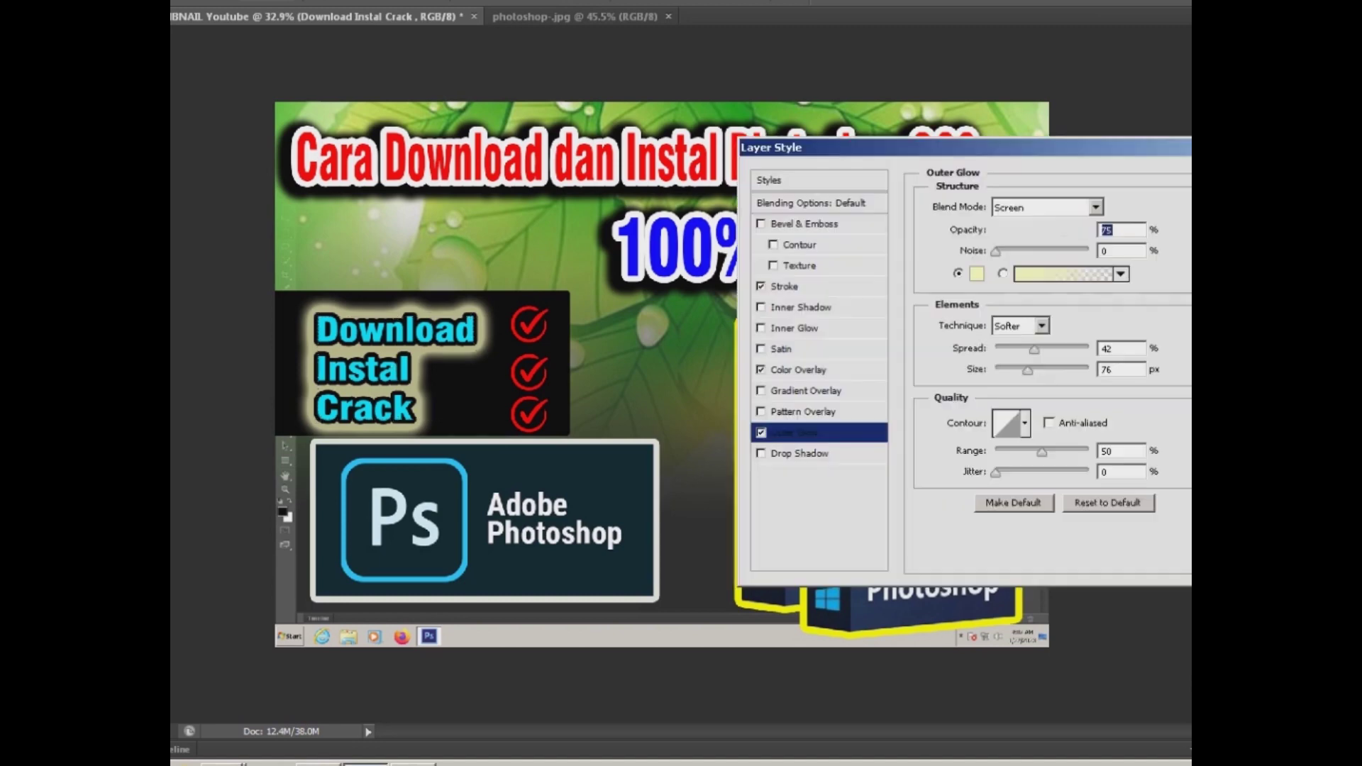
Reduce the list text's outer glow size to 54 px and view the full thumbnail.
mouse_move(1027, 370)
mouse_down()
mouse_move(1012, 369)
mouse_move(1014, 347)
mouse_move(1020, 369)
mouse_up()
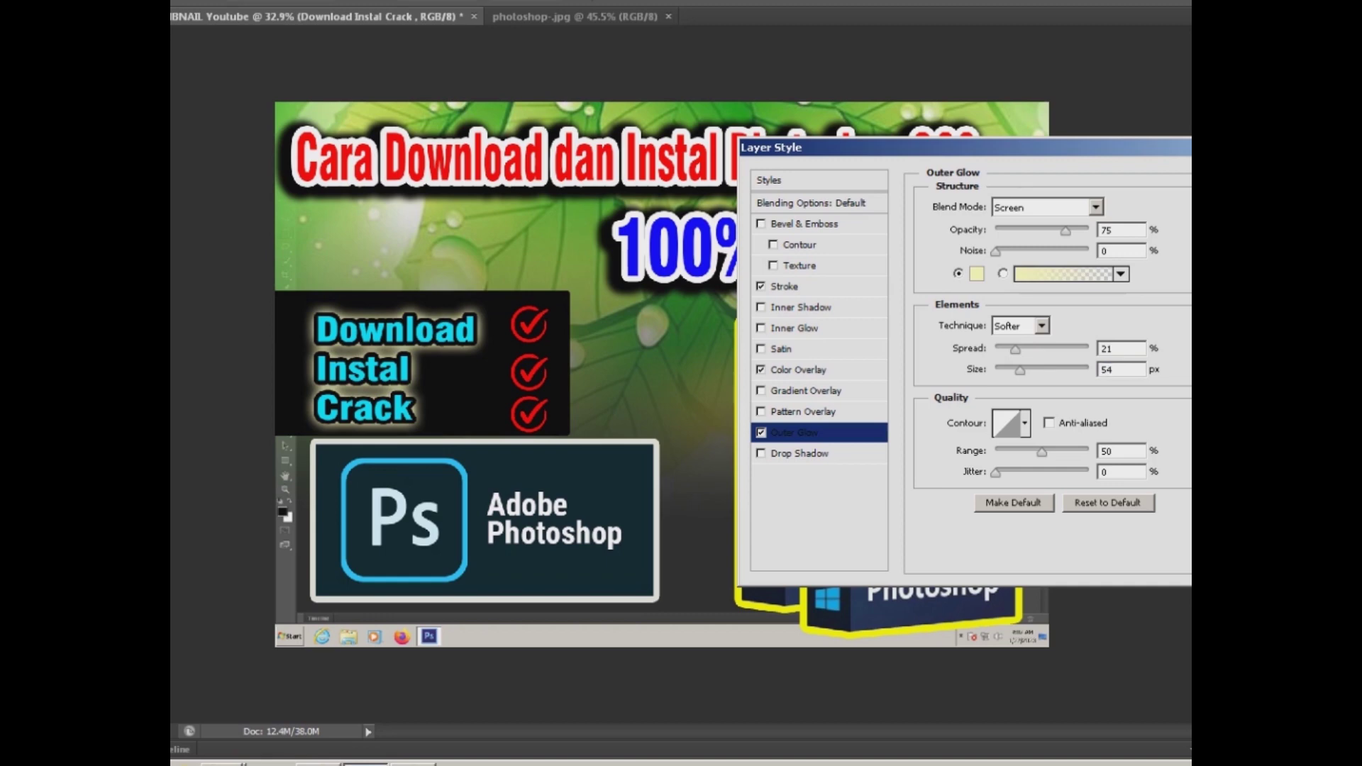
key(Return)
scroll(662, 374, down, 3)
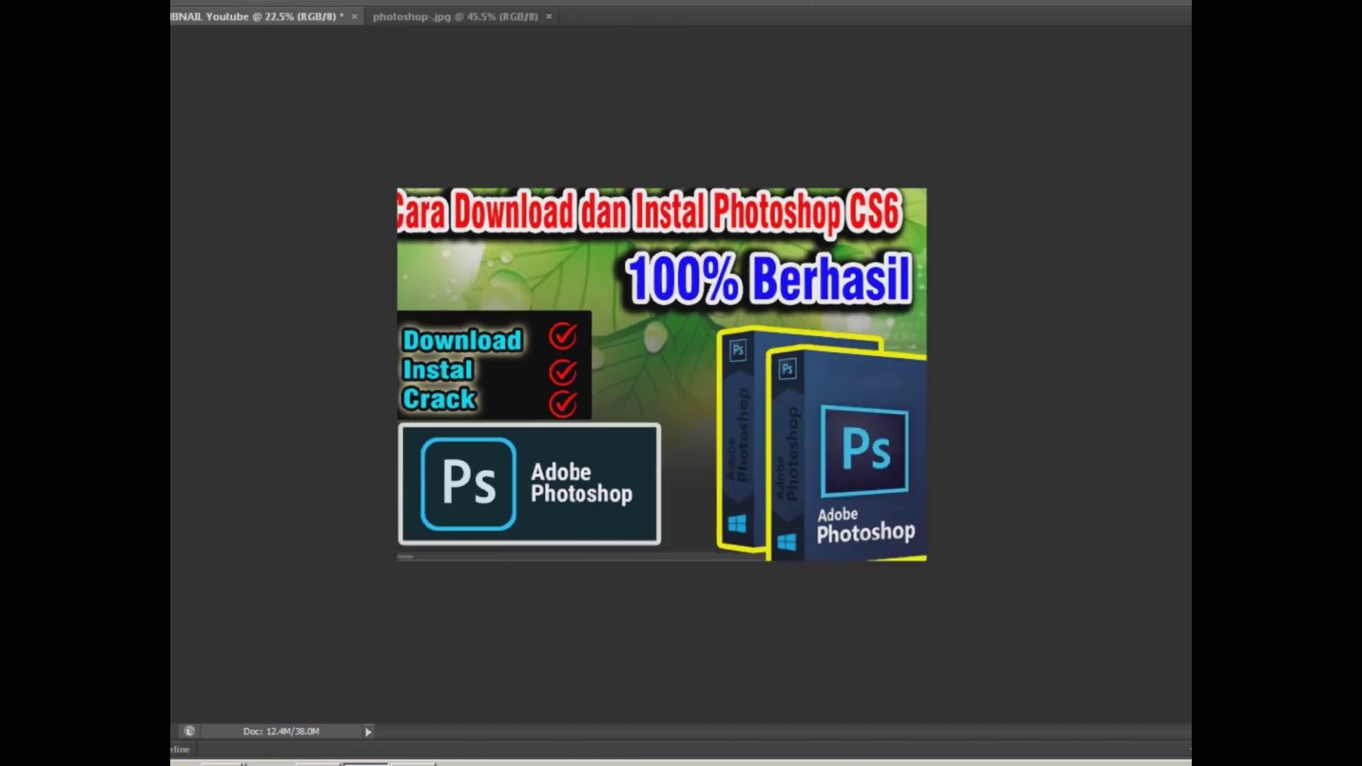
scroll(662, 374, down, 1)
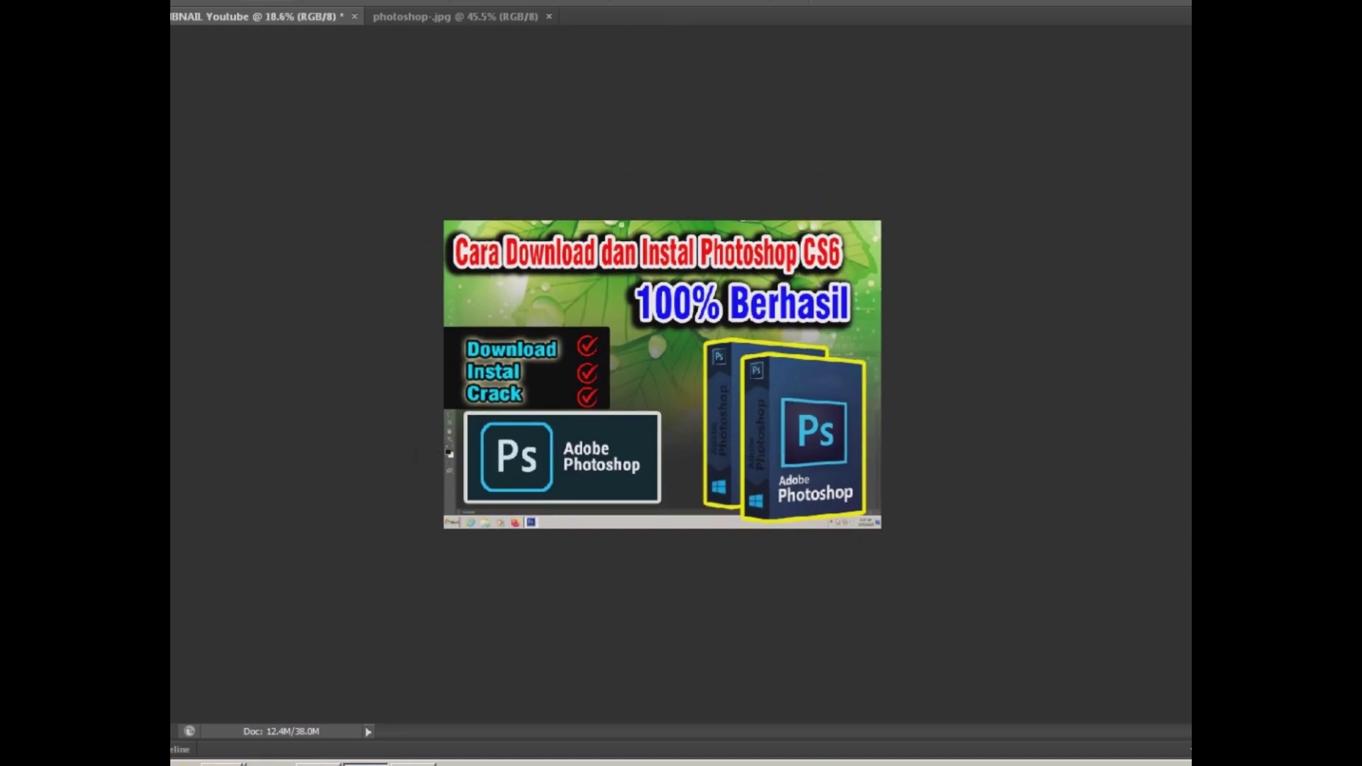
scroll(662, 374, up, 1)
scroll(662, 374, up, 1)
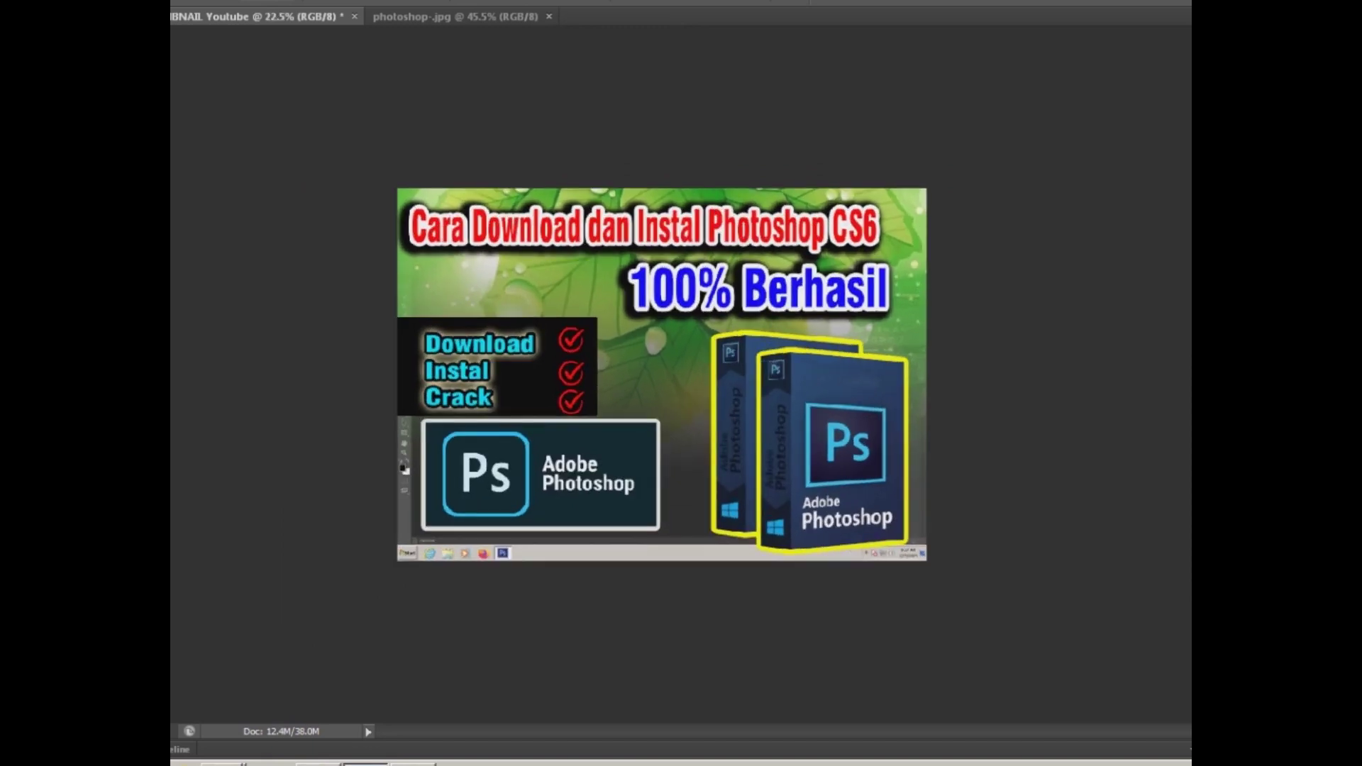
scroll(662, 373, up, 1)
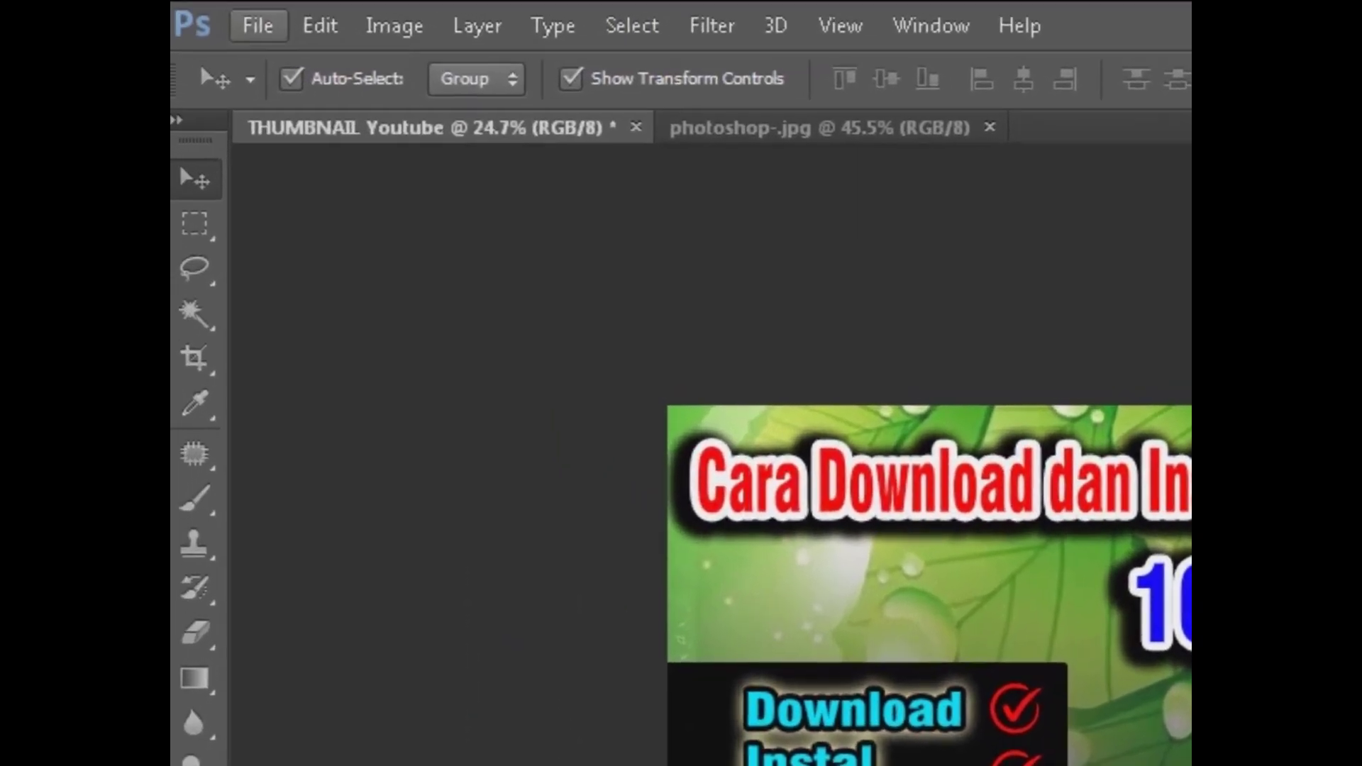
Set up Save As to Downloads as 'THUMBNAIL Youtube.jpg' in JPEG format.
click(257, 25)
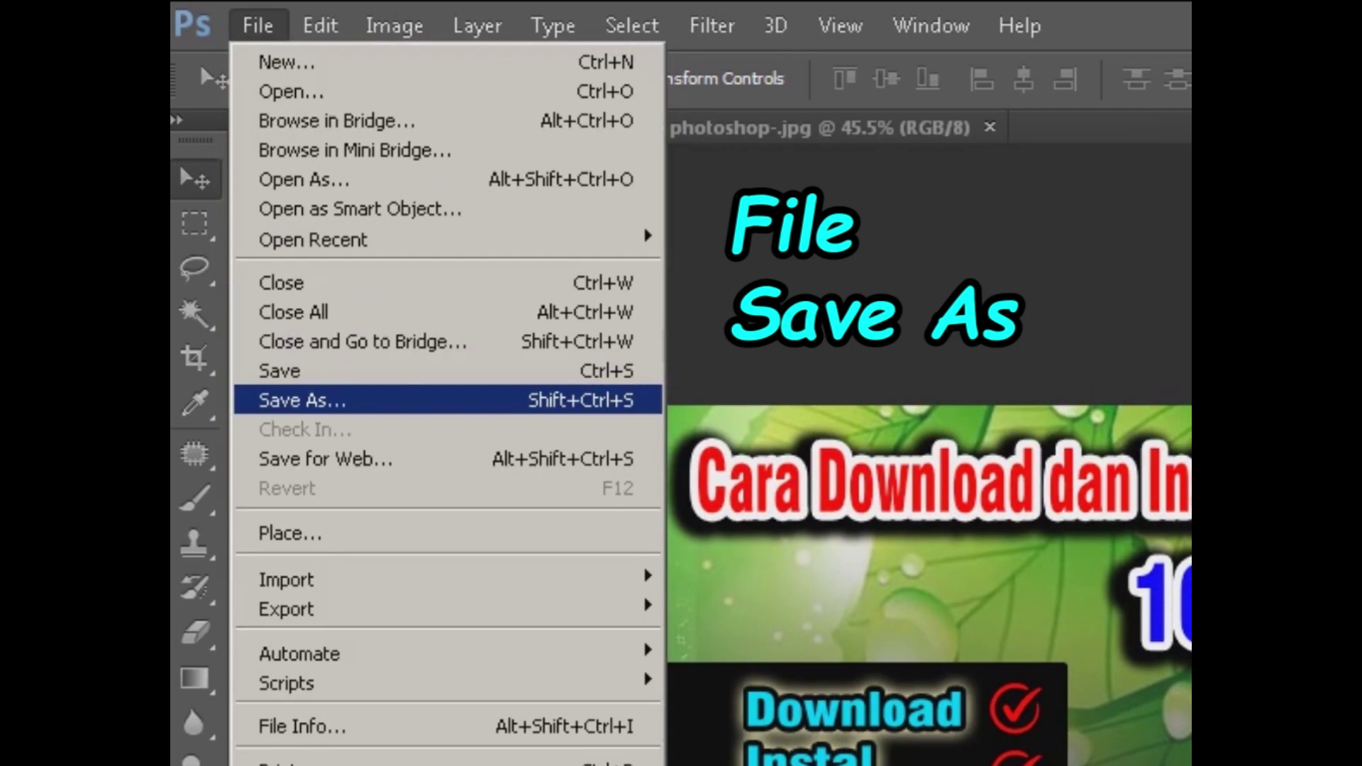
key(Return)
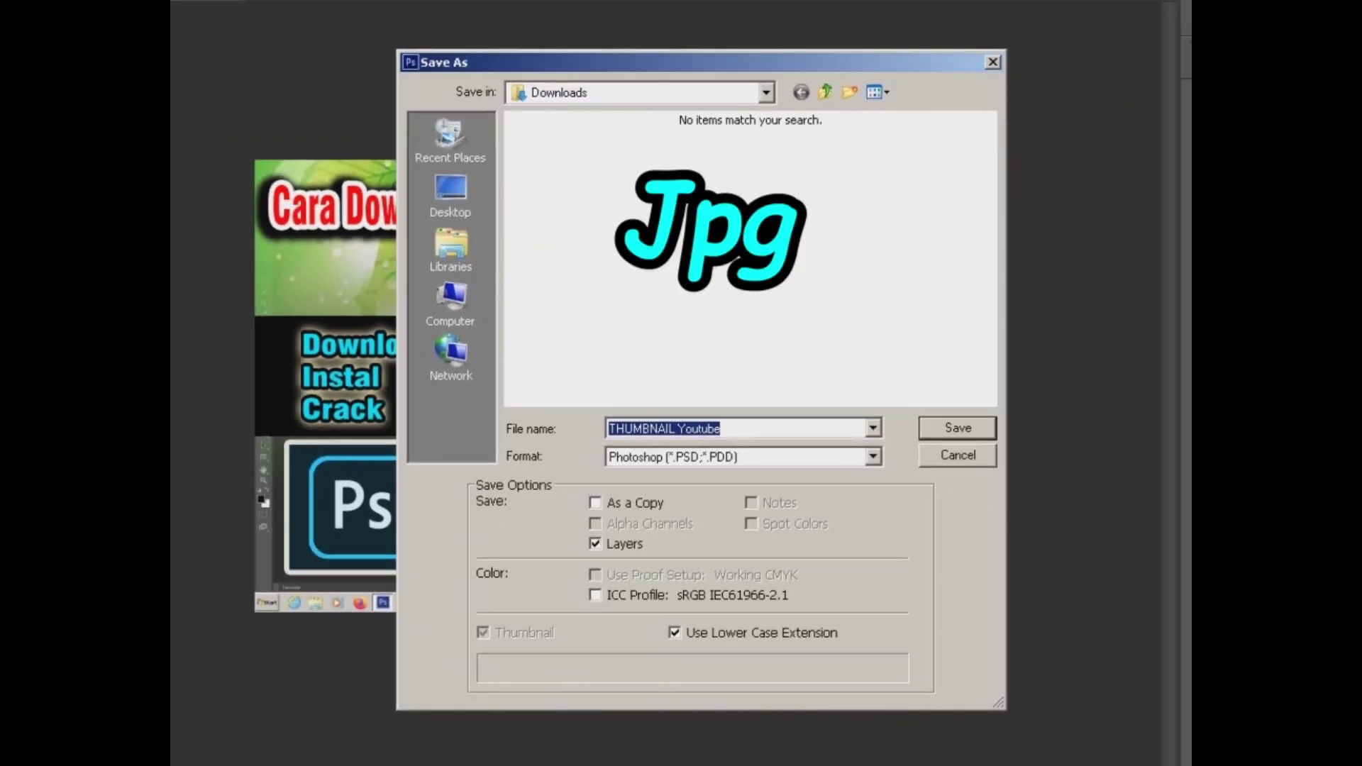
click(873, 457)
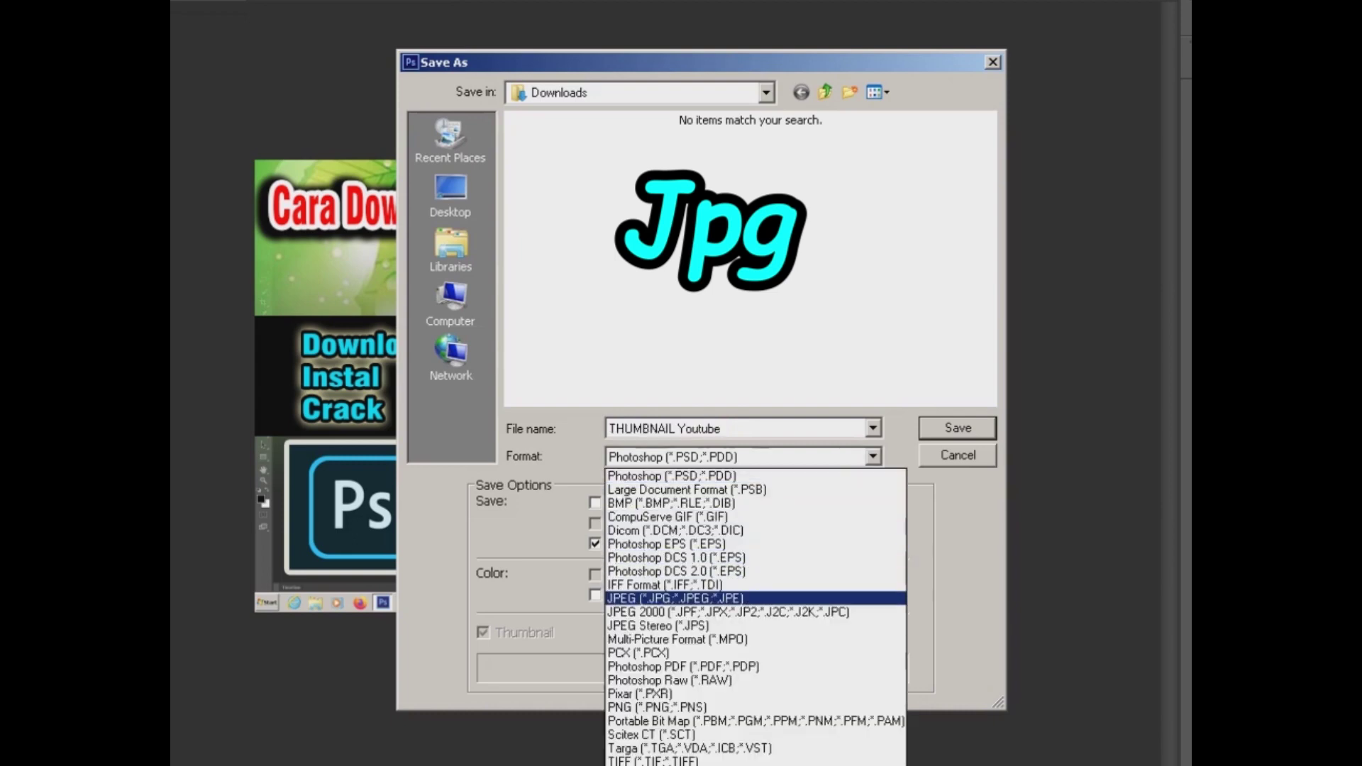
click(673, 598)
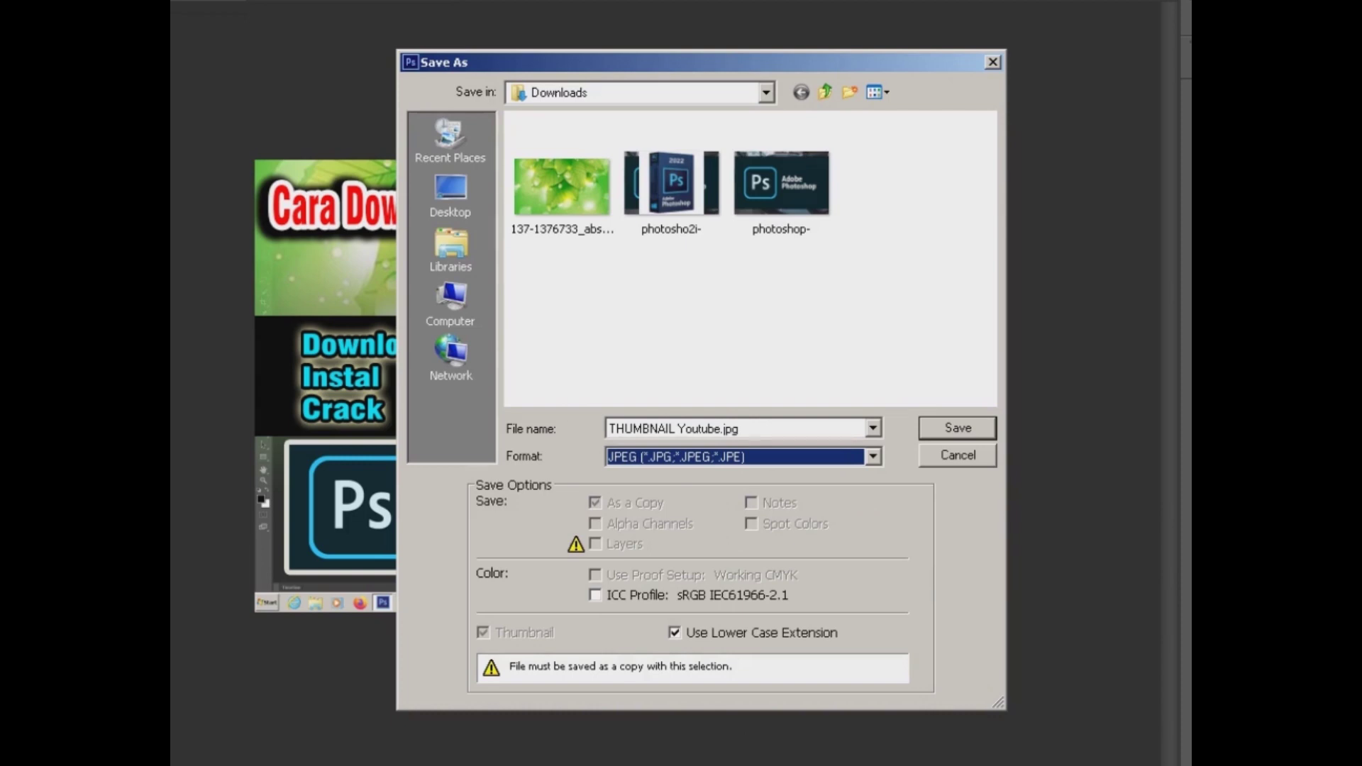
Save the JPEG with quality set to maximum (11).
key(Return)
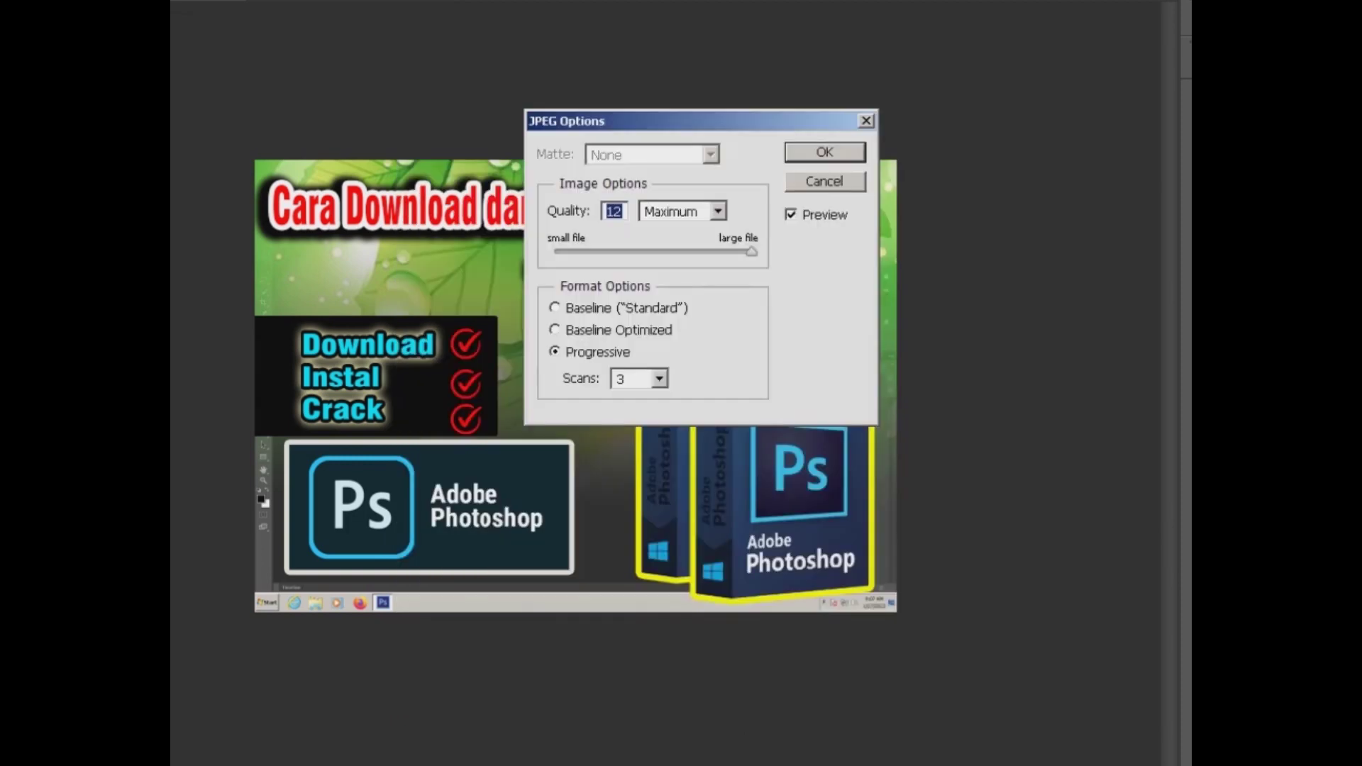
text(9)
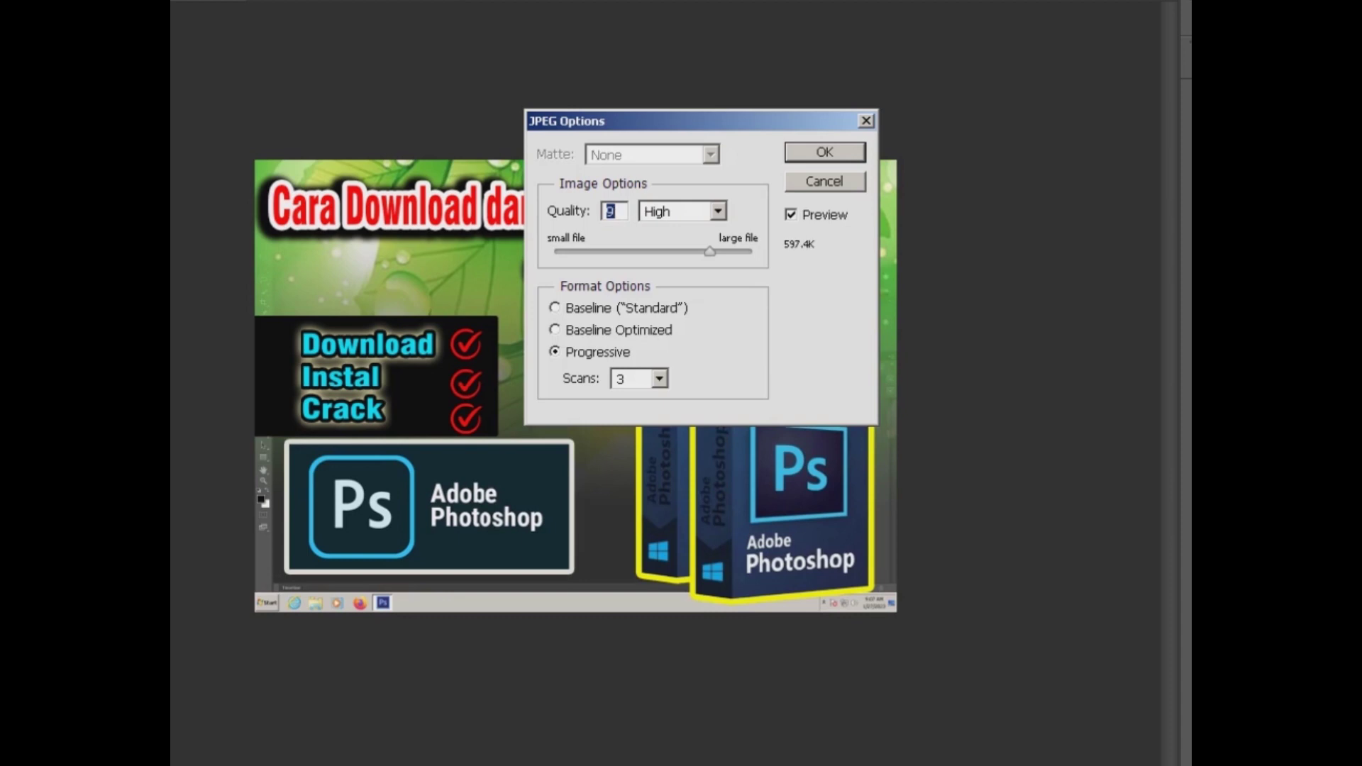
key(Up)
key(Up)
key(Return)
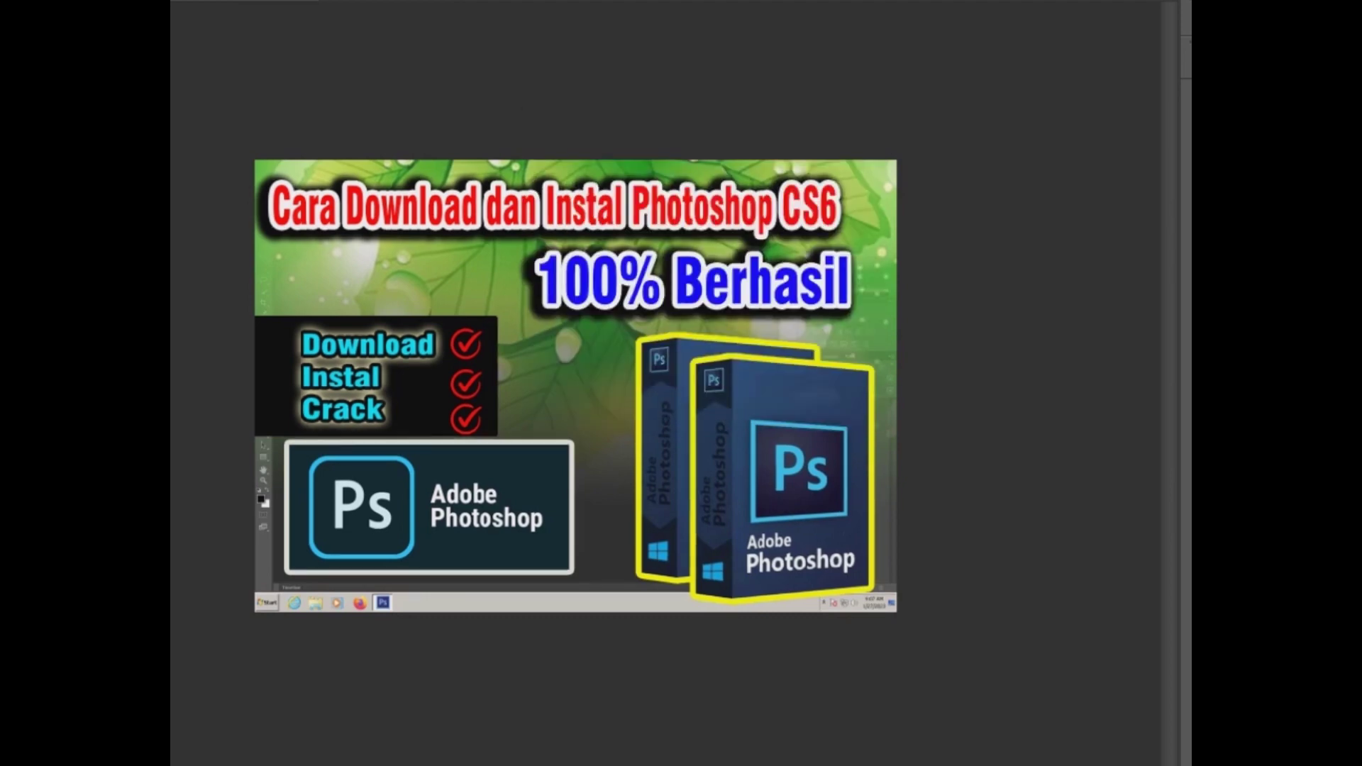